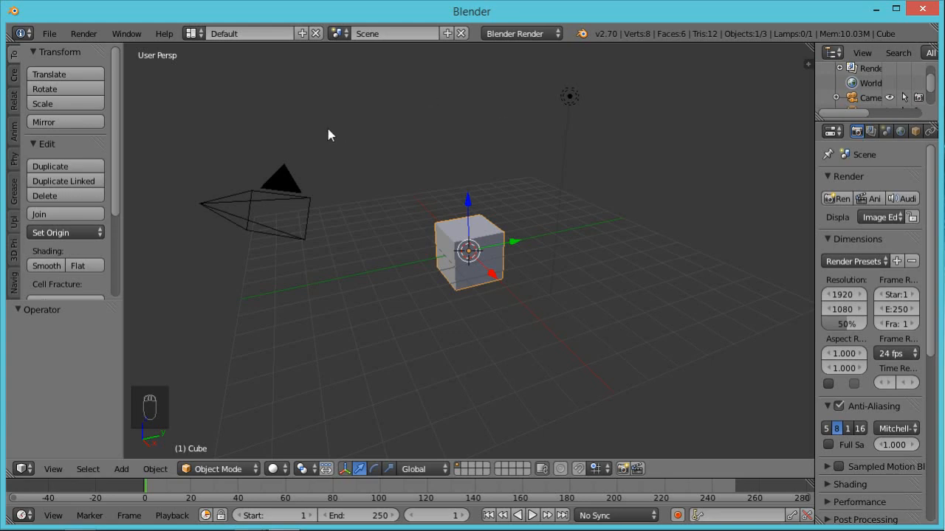
# Review the mouse selection and other input settings in the user preferences, then close them.
pyautogui.click(50, 33)
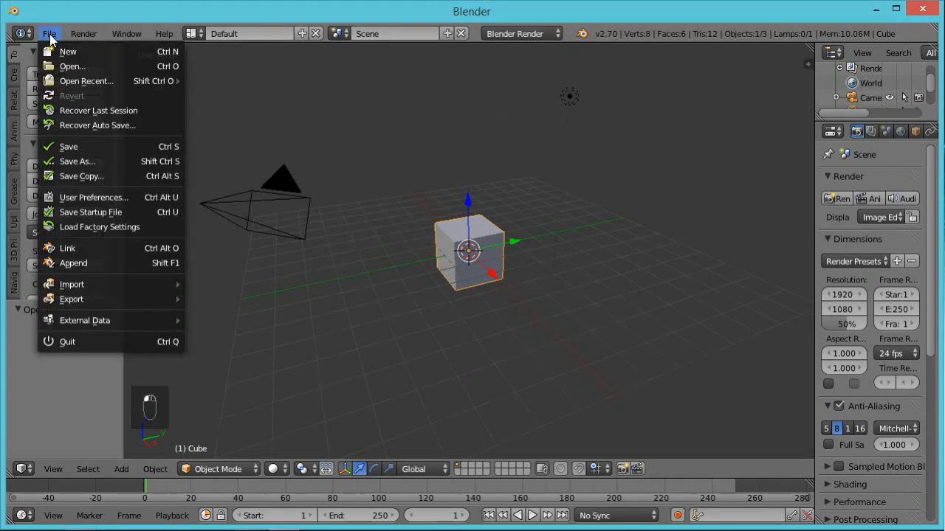
pyautogui.click(96, 192)
pyautogui.click(207, 34)
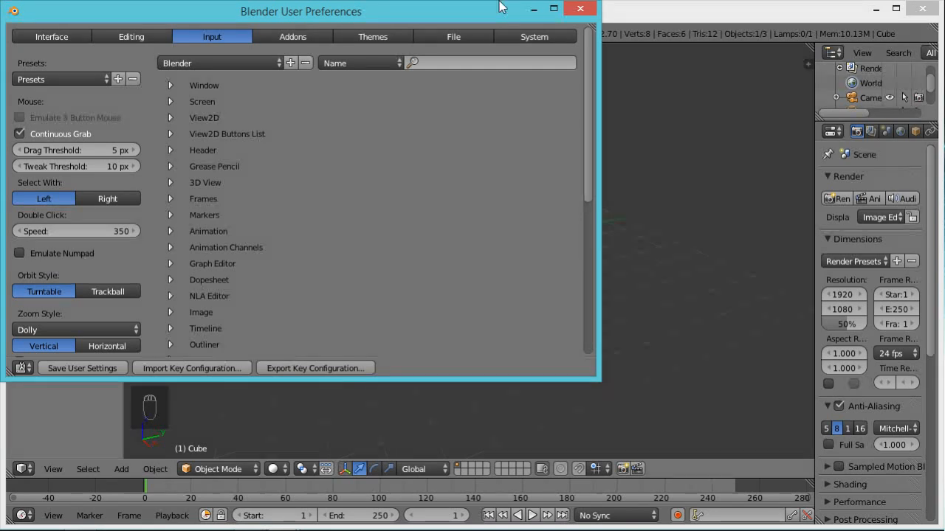
pyautogui.click(580, 8)
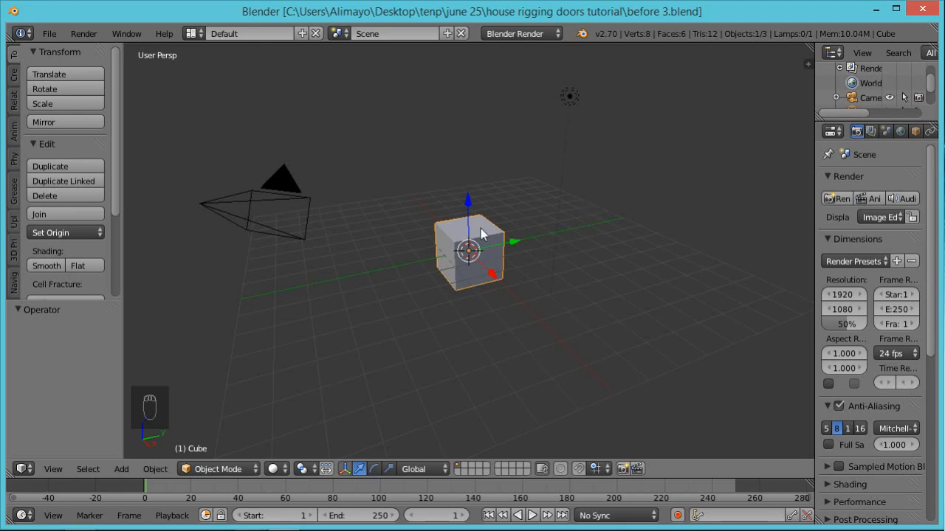
# Delete the default cube and add a mesh plane in its place.
pyautogui.press('x')
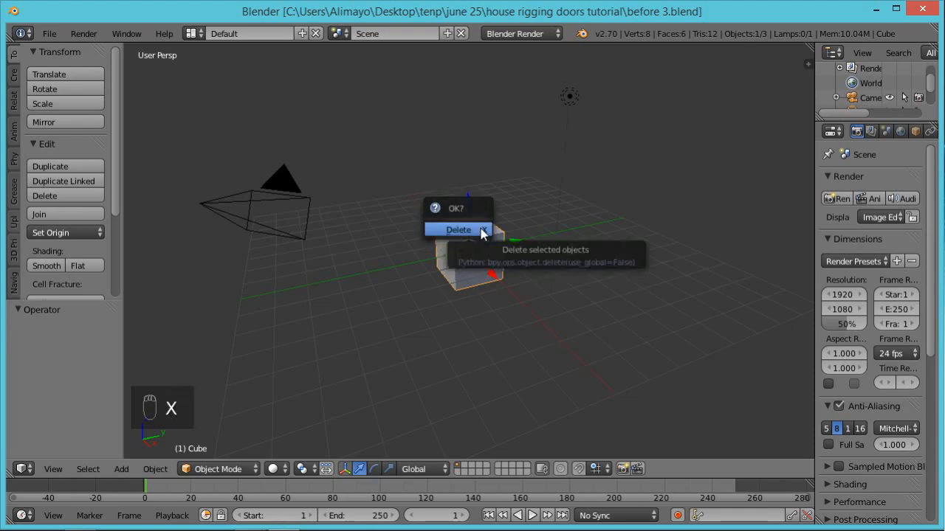
pyautogui.click(481, 231)
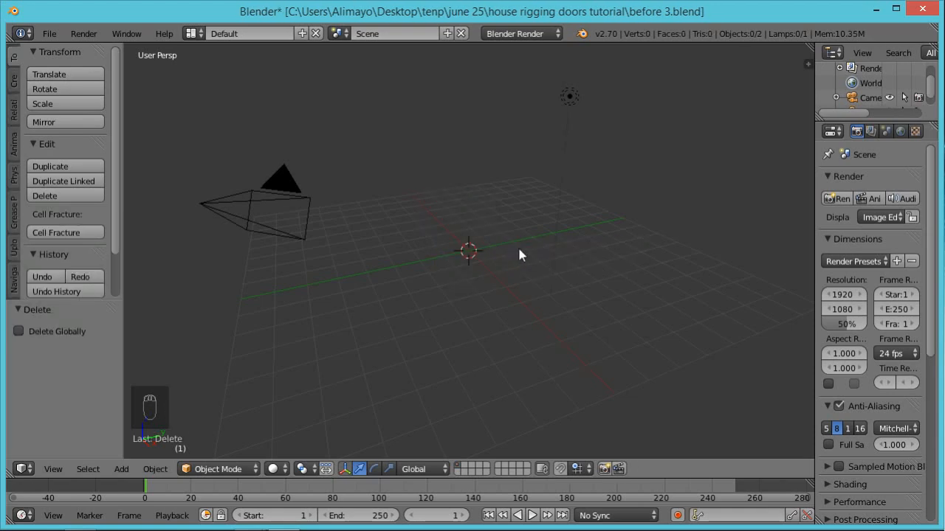
pyautogui.hotkey('shift', 'a')
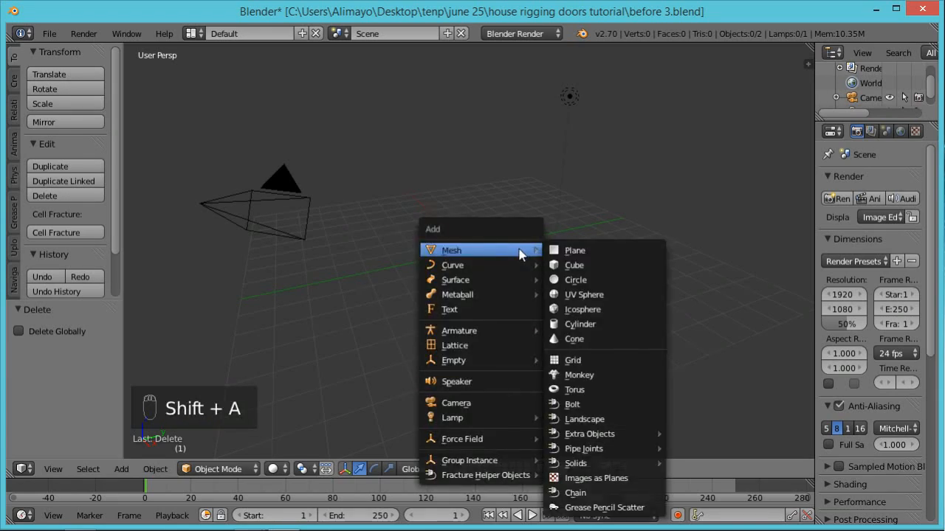
pyautogui.click(564, 250)
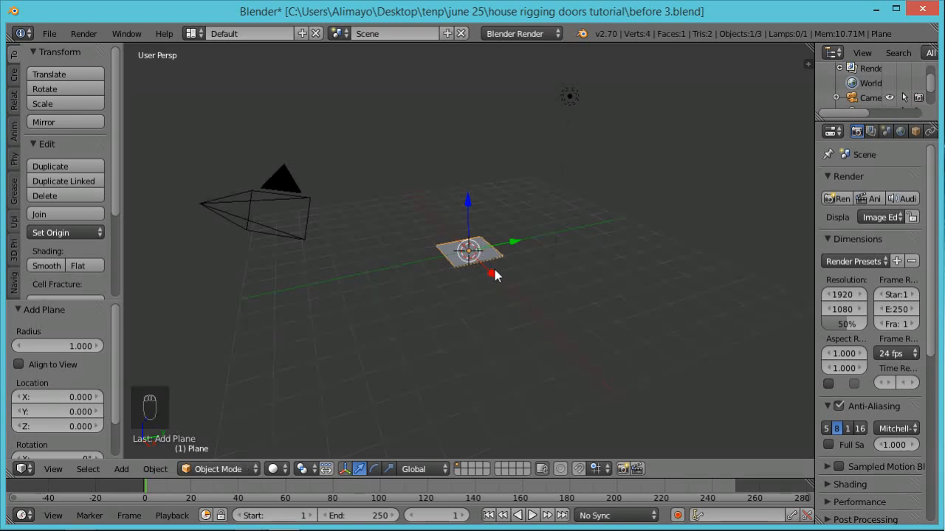
# Scale the plane's mesh by a factor of 3 in Edit Mode.
pyautogui.press('Tab')
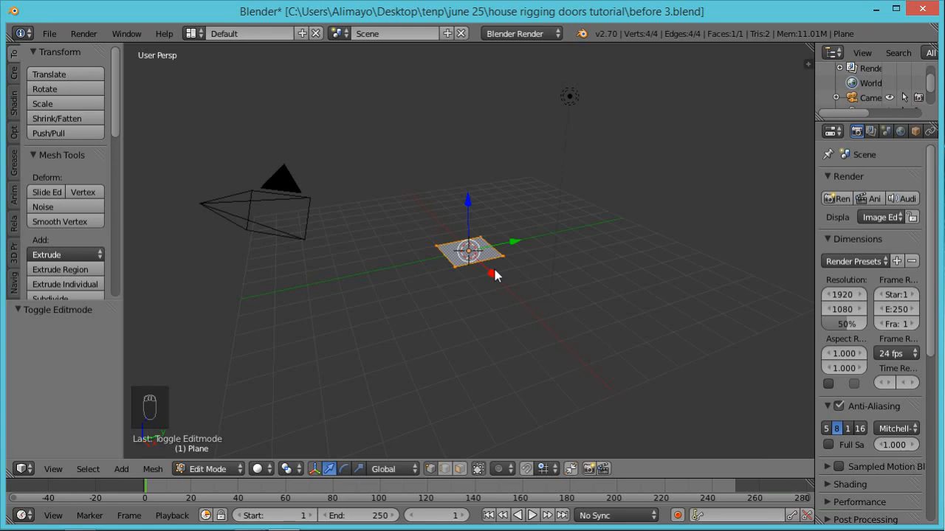
pyautogui.write('s')
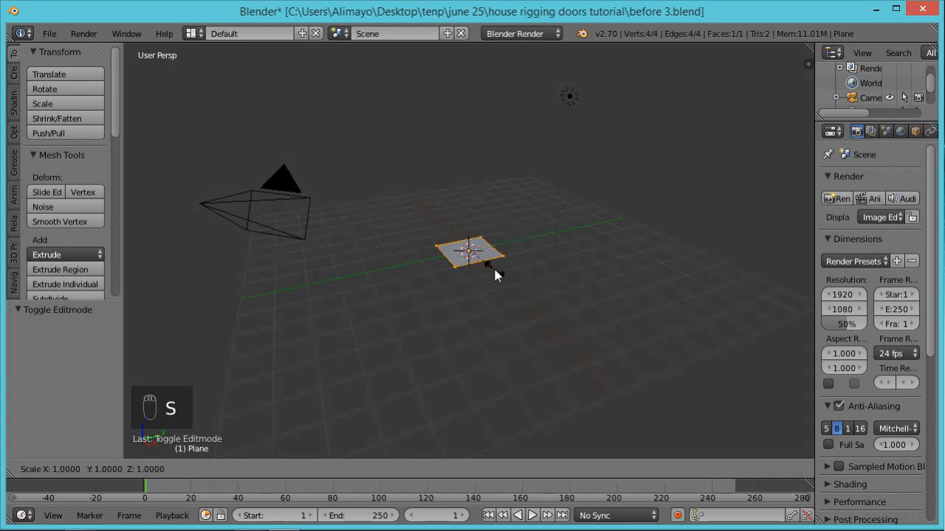
pyautogui.write('3')
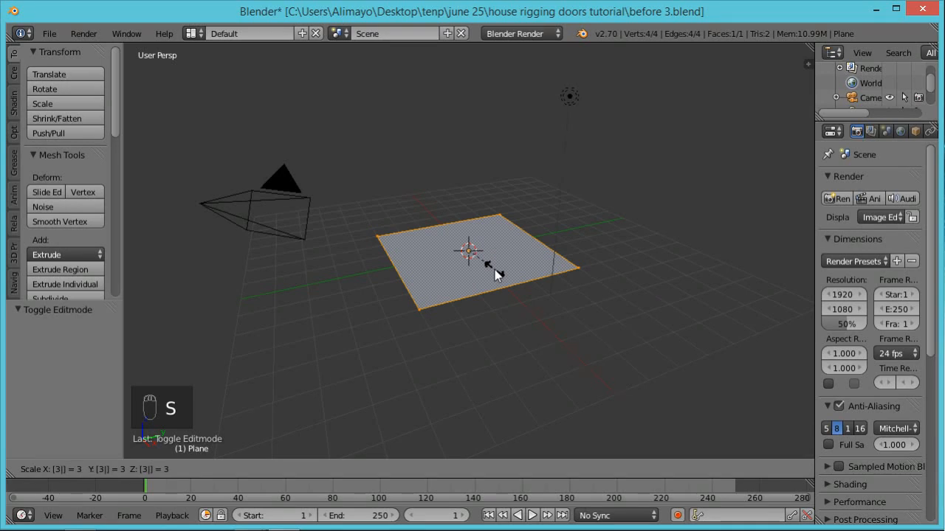
pyautogui.click(495, 275)
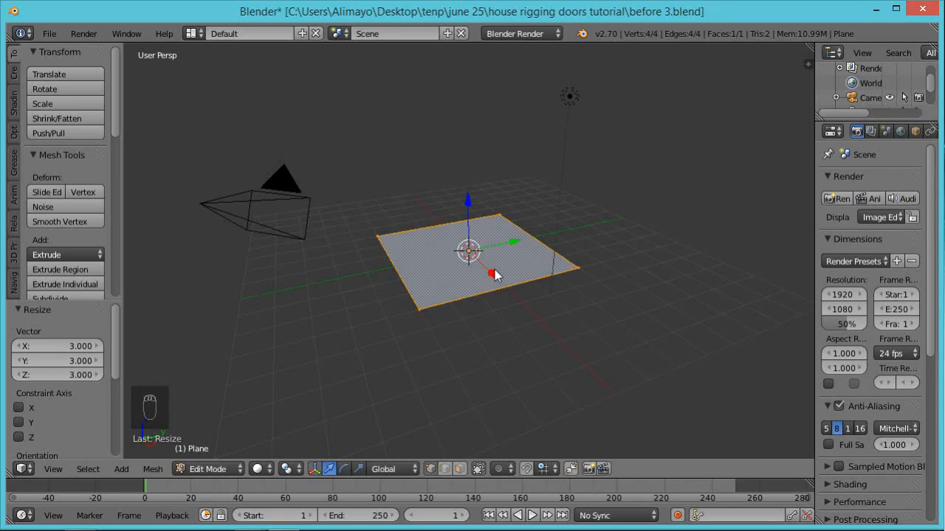
# Extrude the plane upward by 0.5 and inset its upper face by about 0.49.
pyautogui.press('e')
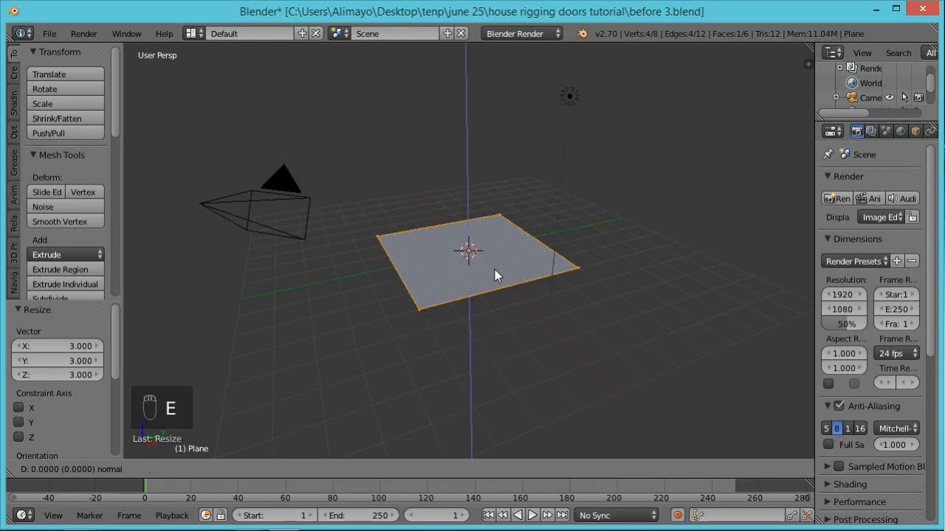
pyautogui.write('.5')
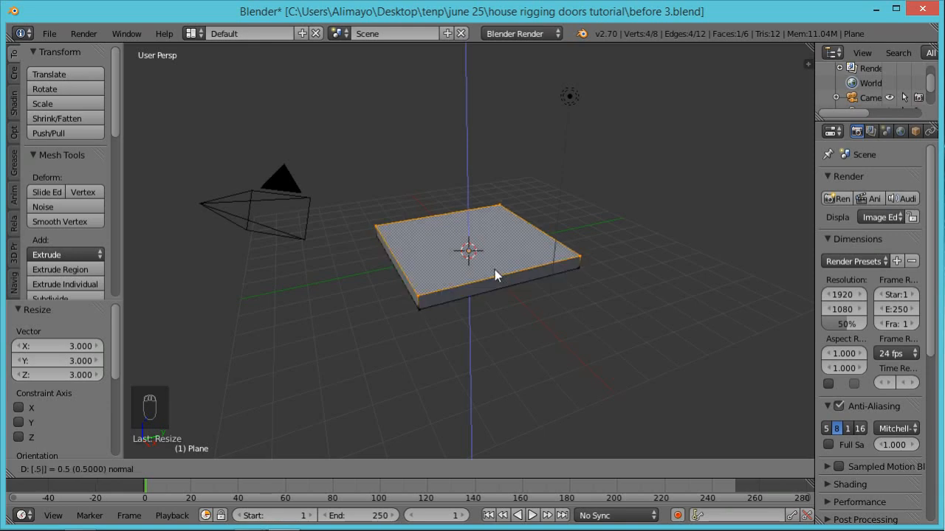
pyautogui.press('Return')
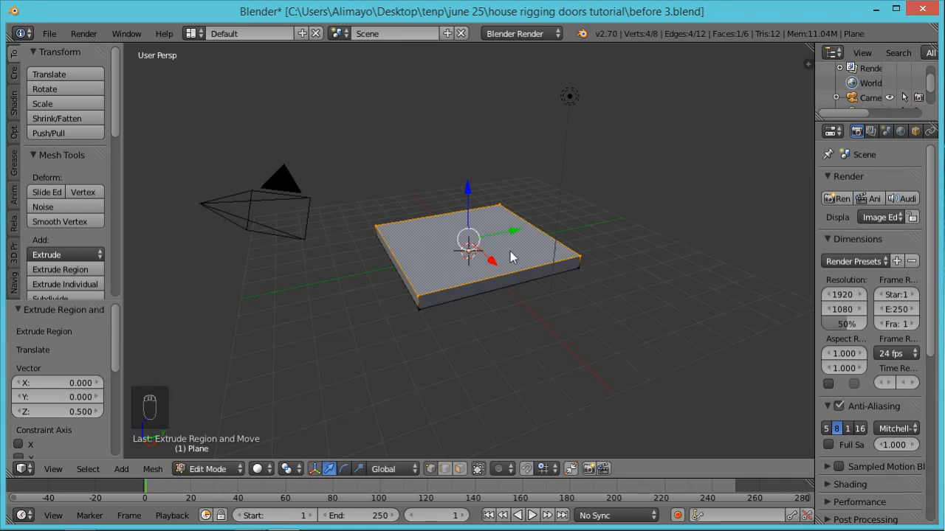
pyautogui.press('i')
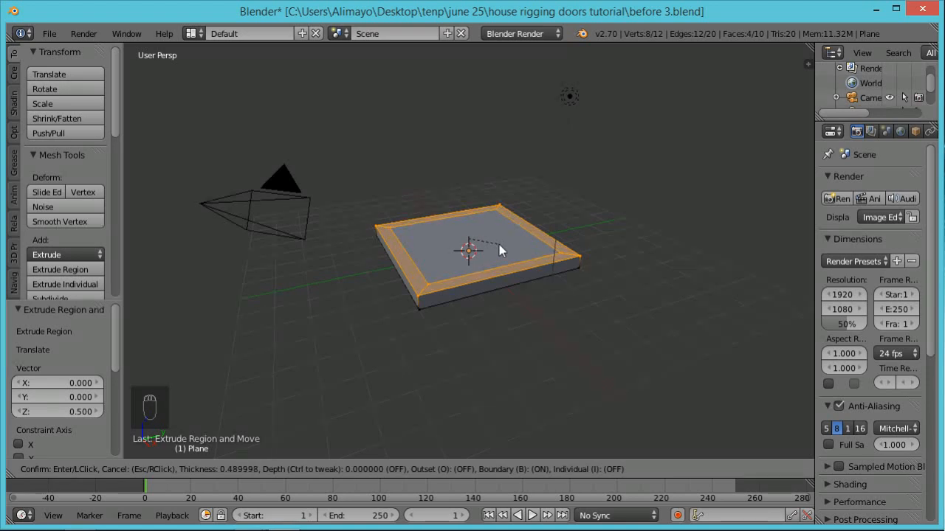
pyautogui.click(499, 245)
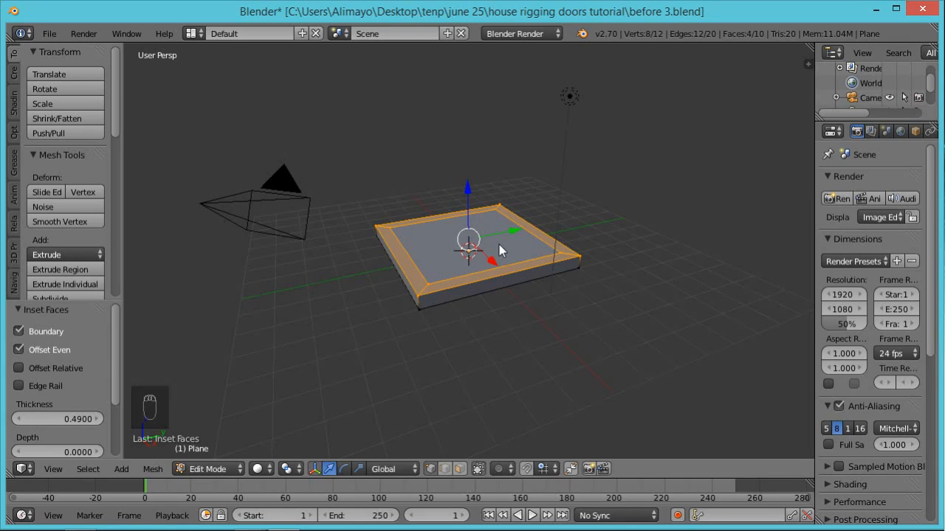
# Select the inner inset face in face select mode and extrude it upward by 8 units.
pyautogui.click(458, 470)
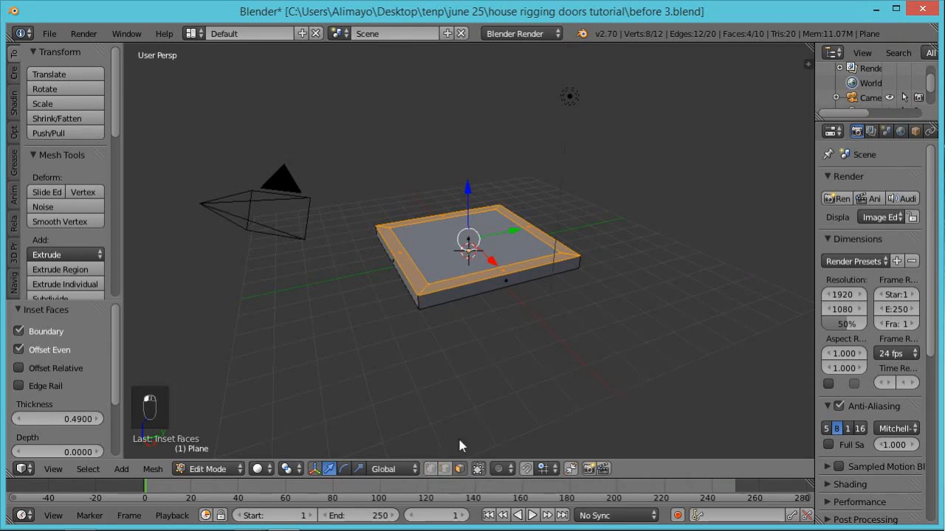
pyautogui.rightClick(434, 244)
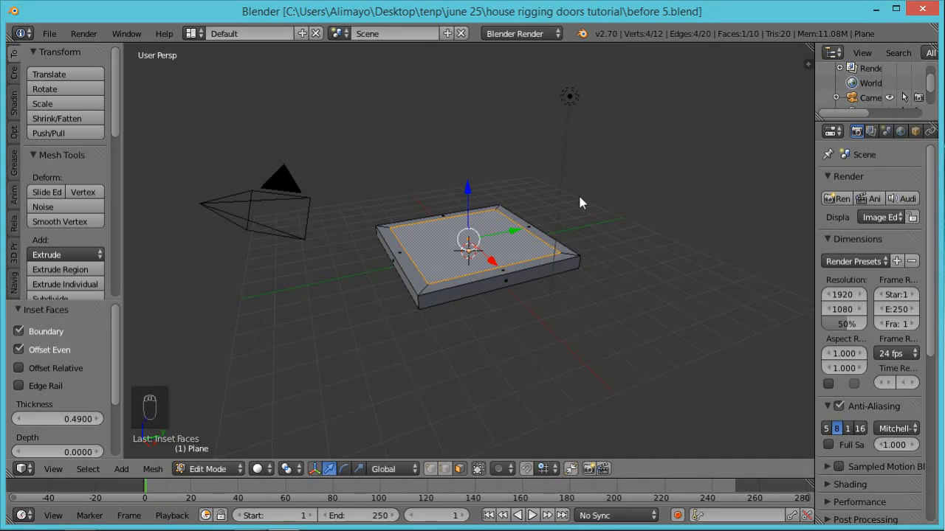
pyautogui.press('e')
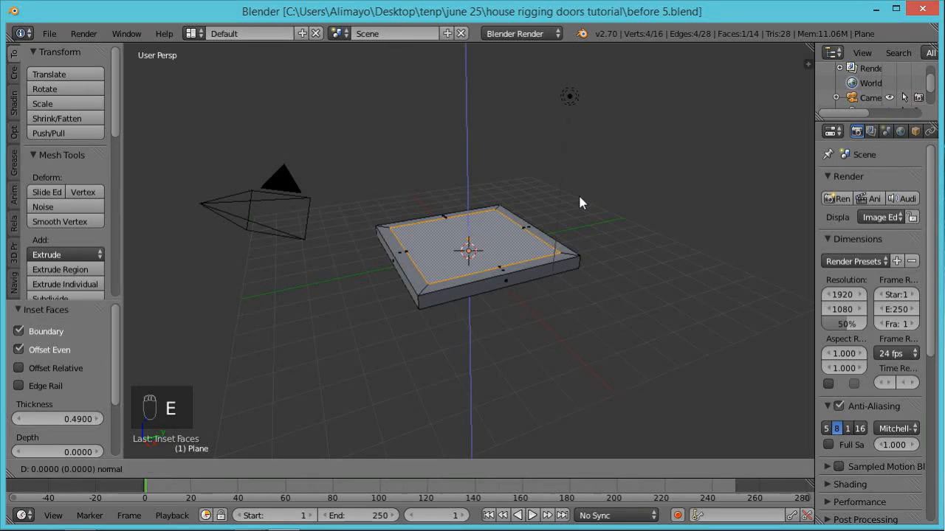
pyautogui.press('8')
pyautogui.press('Return')
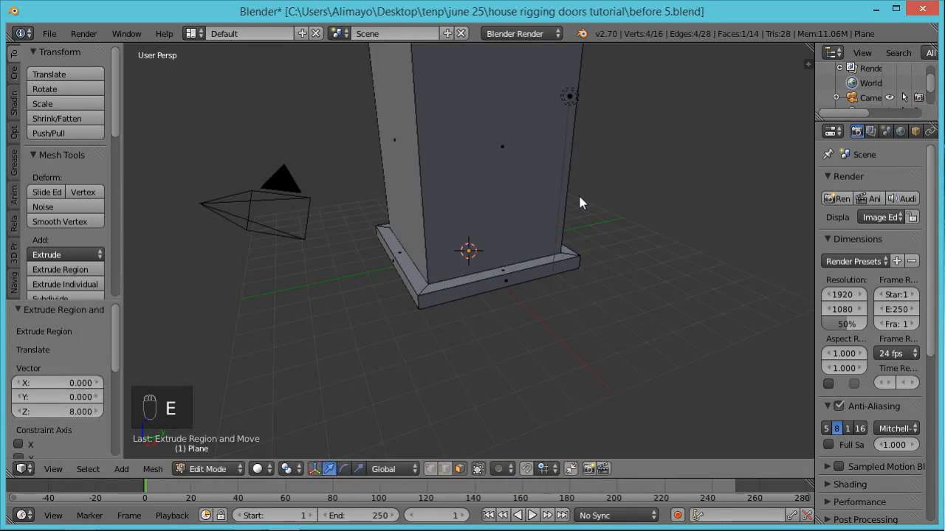
# In a wireframe front view with nothing selected, add one centred vertical loop cut through the block and its base.
pyautogui.scroll(-2, 578, 193)
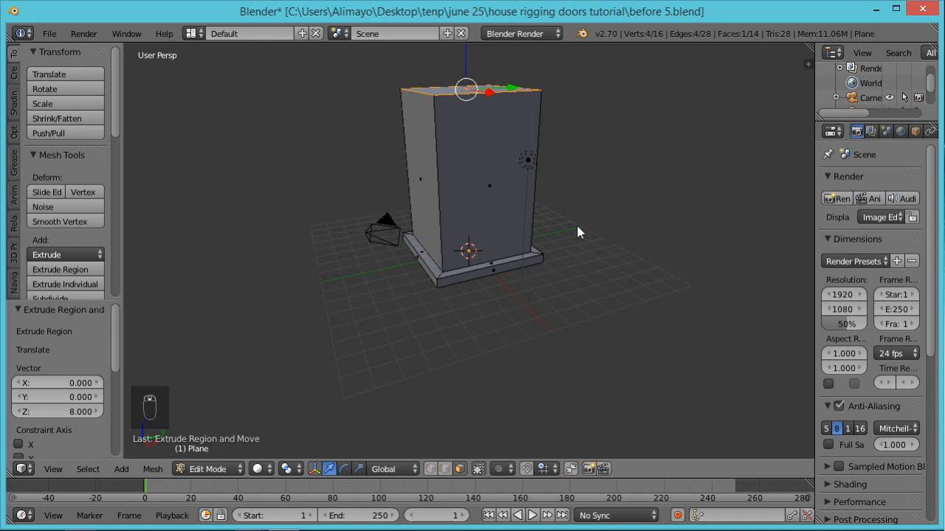
pyautogui.moveTo(577, 223); pyautogui.dragTo(576, 273, button='middle')
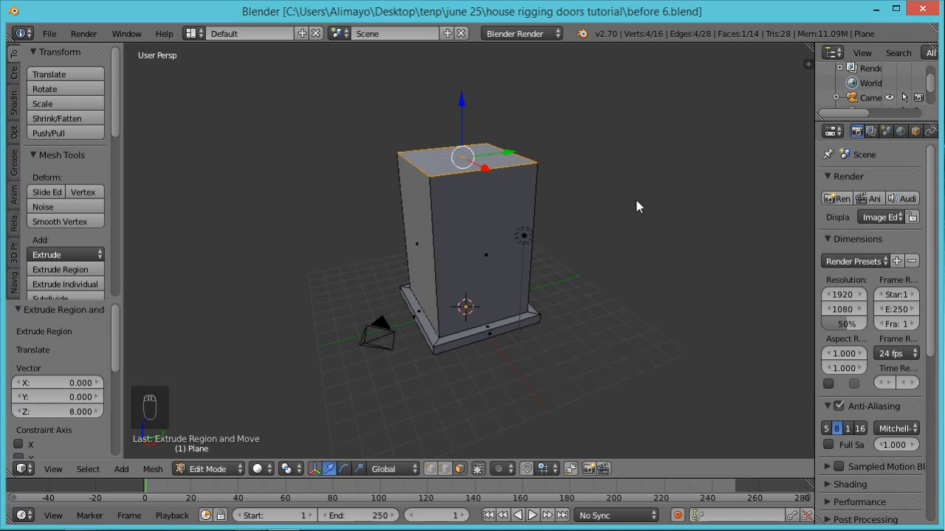
pyautogui.press('KP_1')
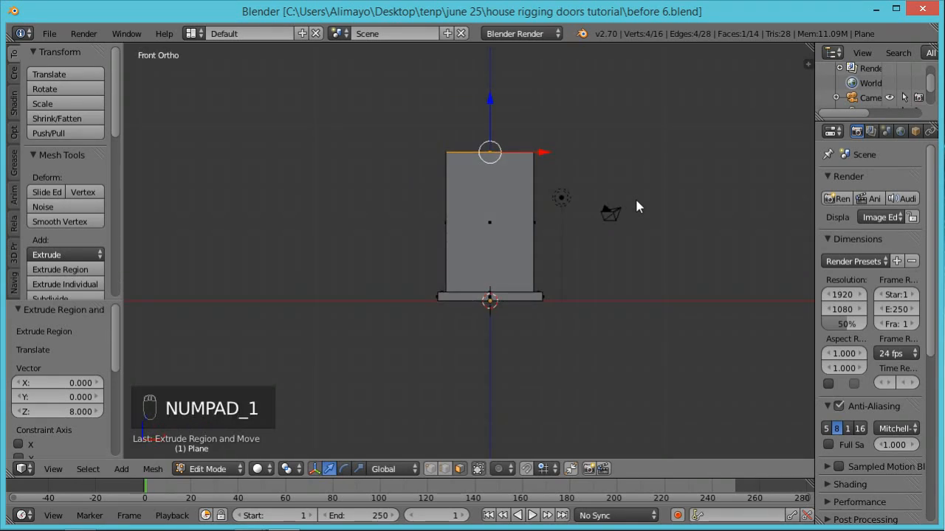
pyautogui.scroll(2, 500, 253)
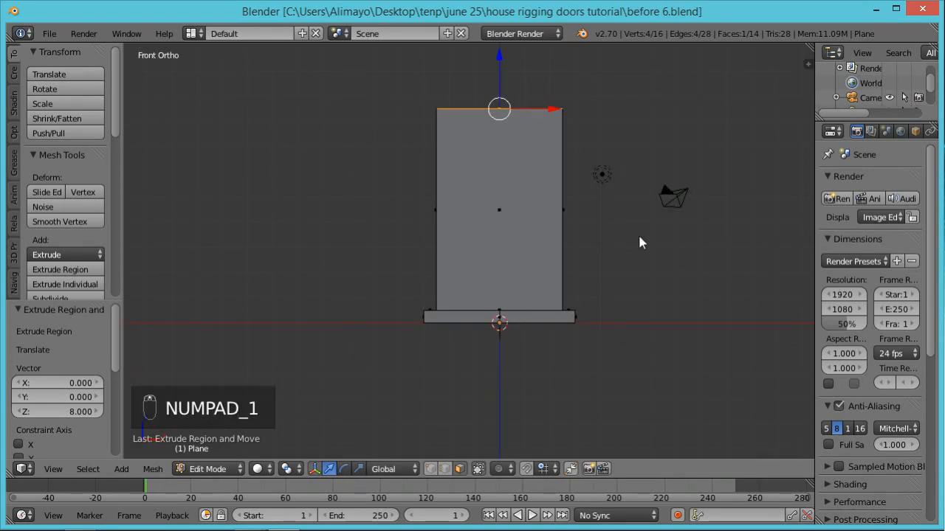
pyautogui.keyDown('shift'); pyautogui.moveTo(633, 251); pyautogui.dragTo(587, 299, button='middle'); pyautogui.keyUp('shift')
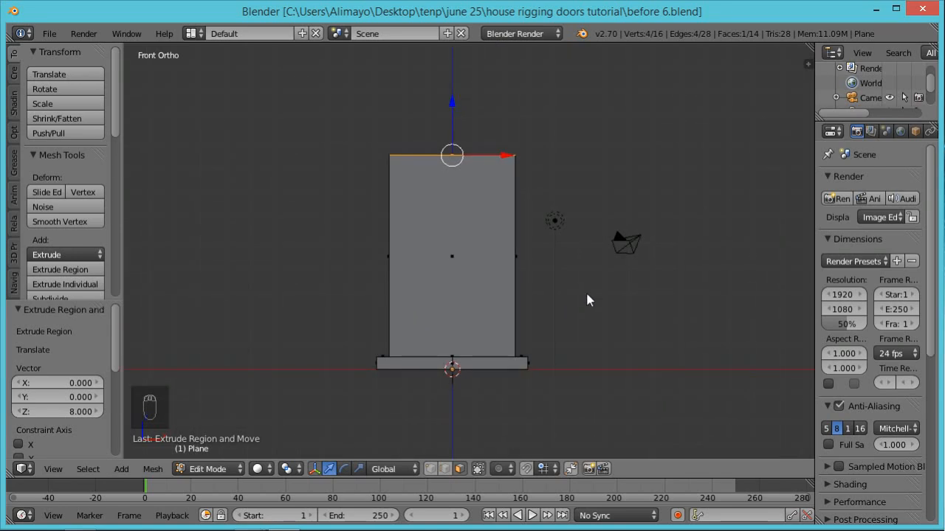
pyautogui.press('z')
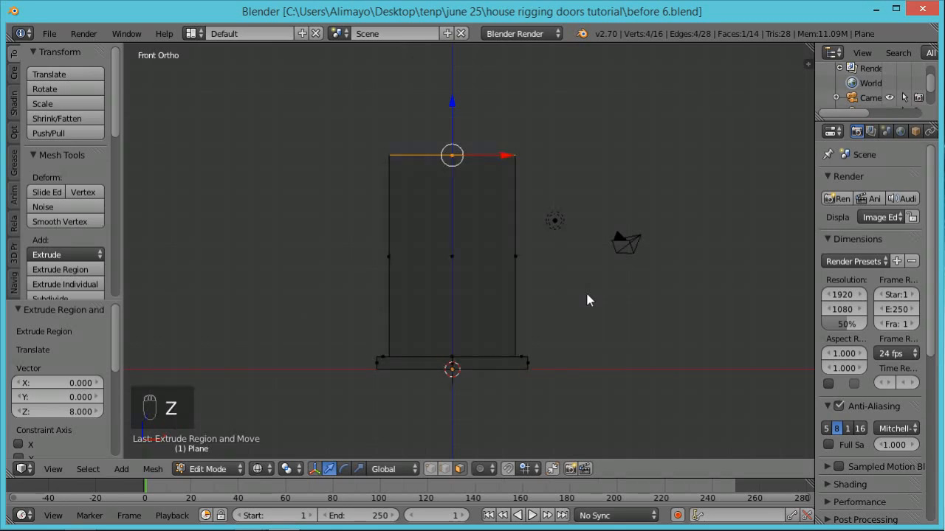
pyautogui.press('a')
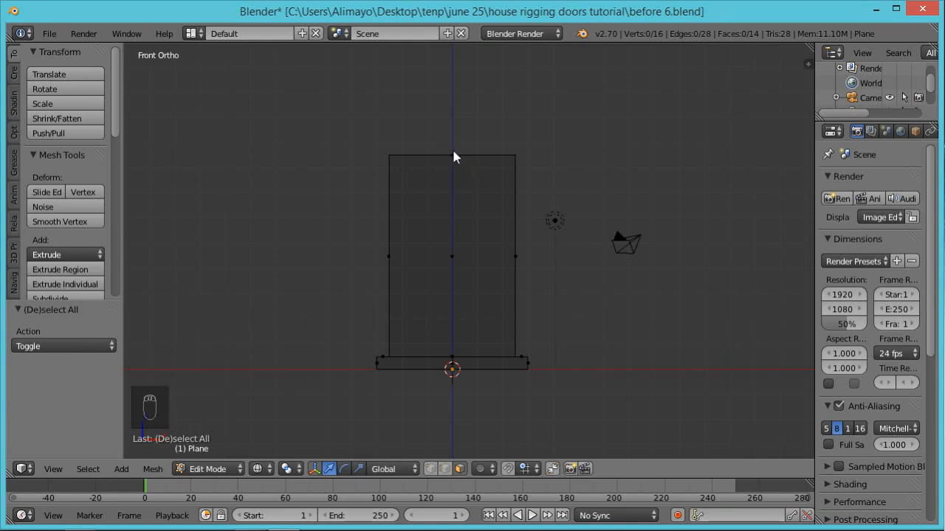
pyautogui.press('a')
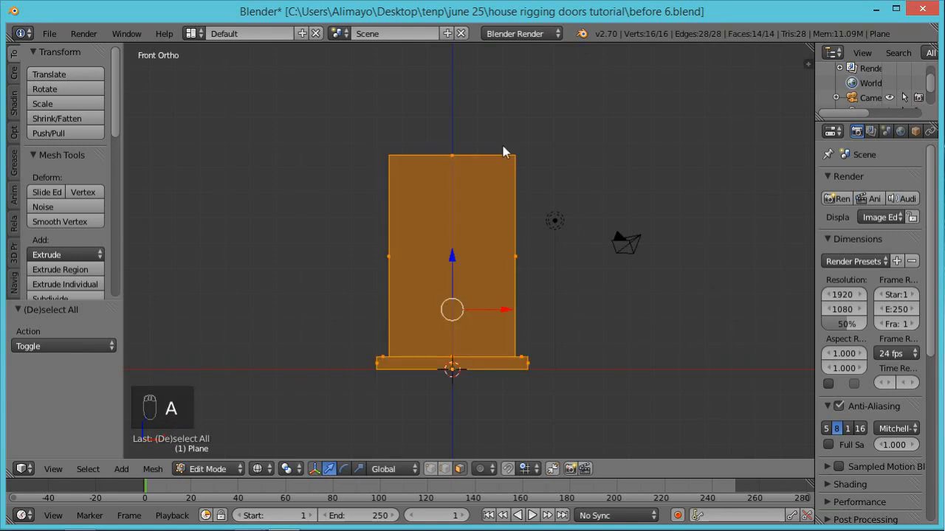
pyautogui.press('a')
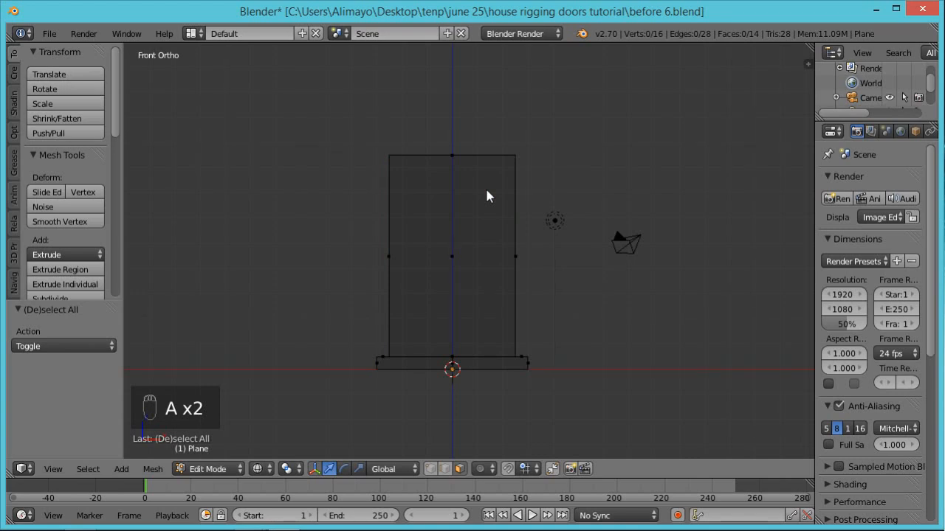
pyautogui.hotkey('ctrl', 'r')
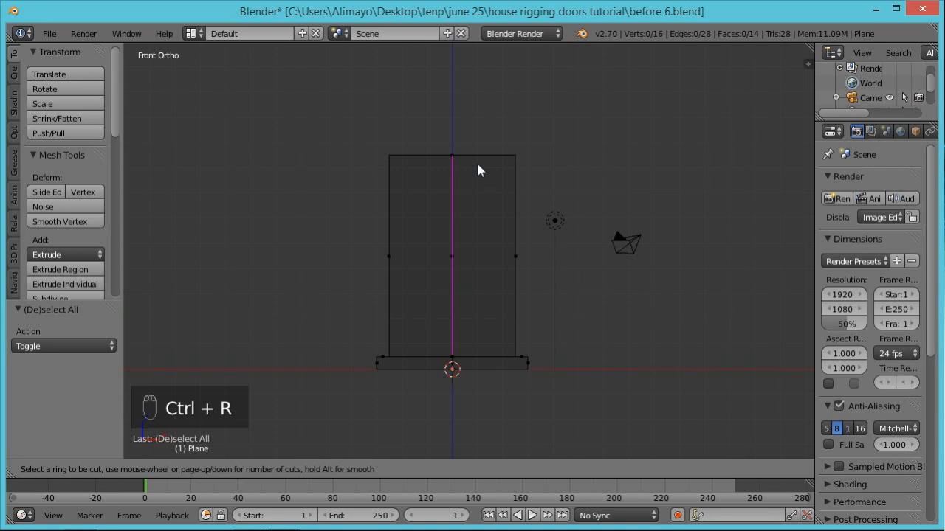
pyautogui.click(478, 171)
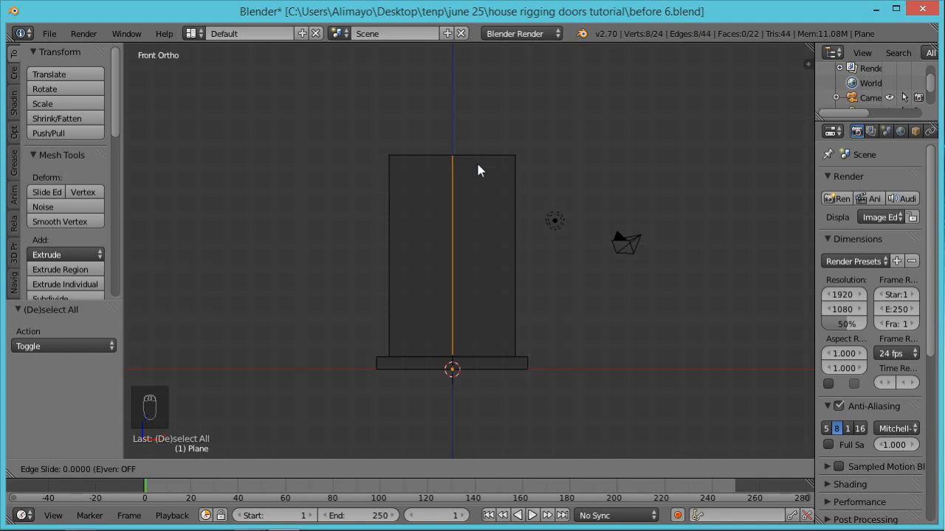
pyautogui.click(477, 170)
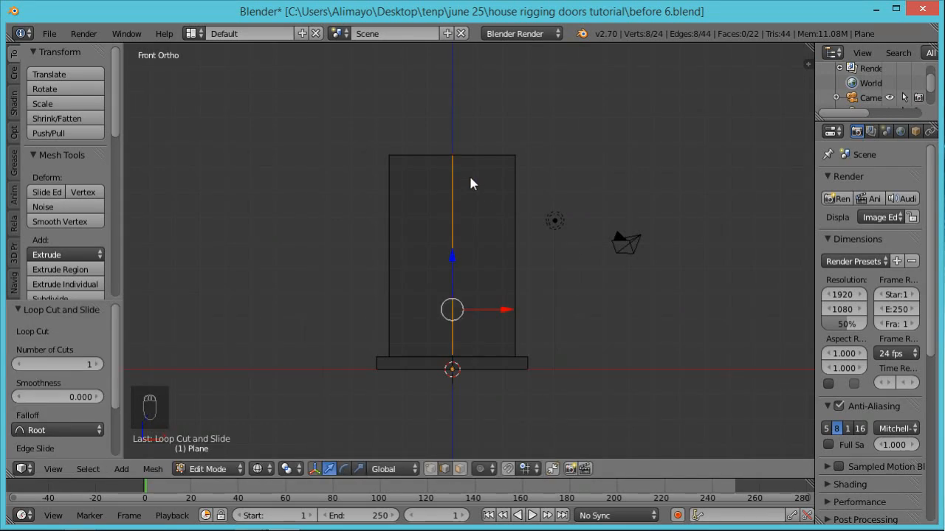
# In face select mode, box-select all faces on the negative X half of the block and base and delete them.
pyautogui.click(461, 471)
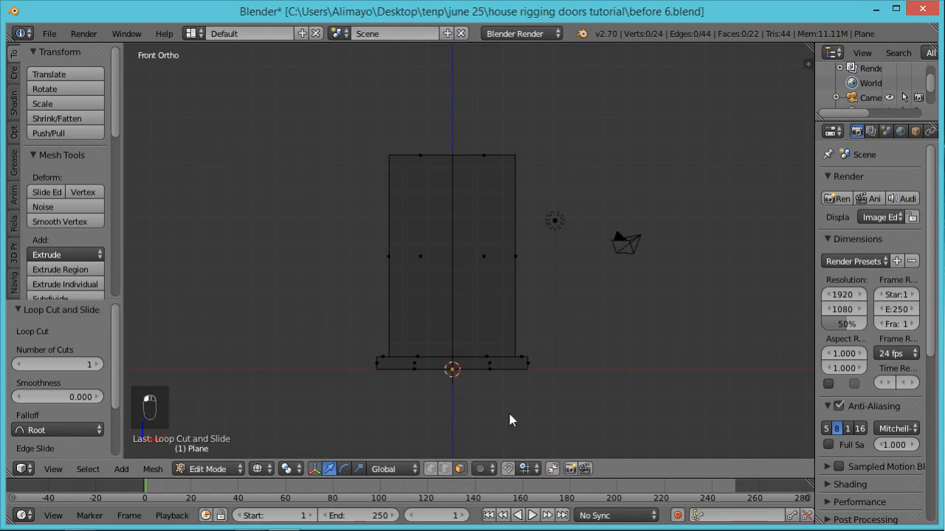
pyautogui.press('b')
pyautogui.moveTo(334, 95); pyautogui.dragTo(468, 423)
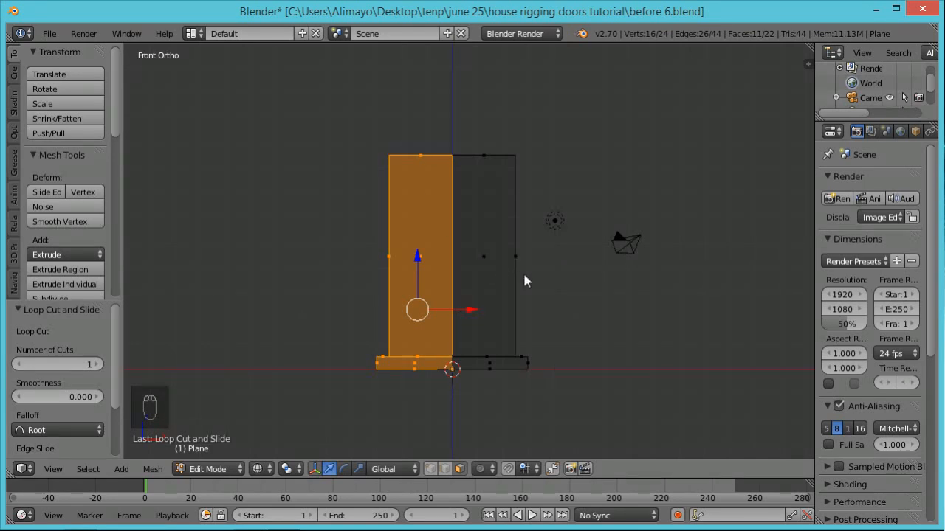
pyautogui.press('x')
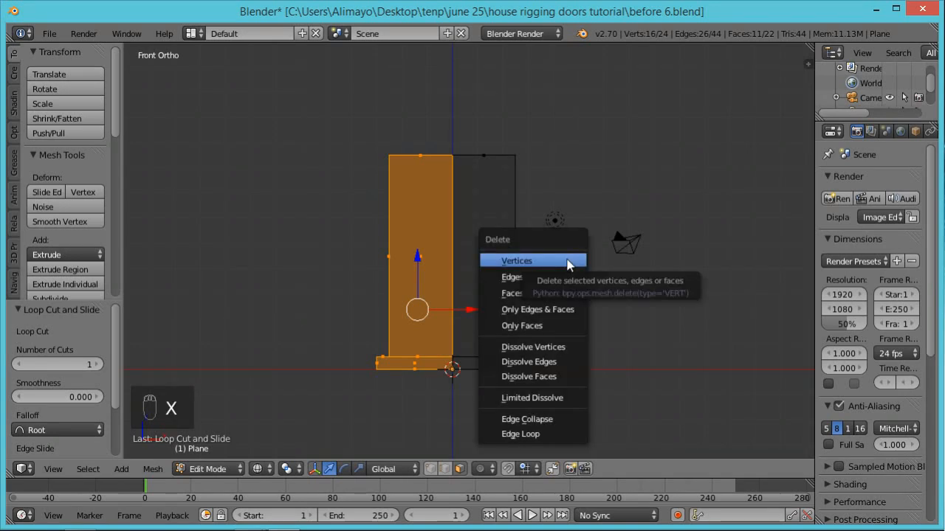
pyautogui.click(545, 294)
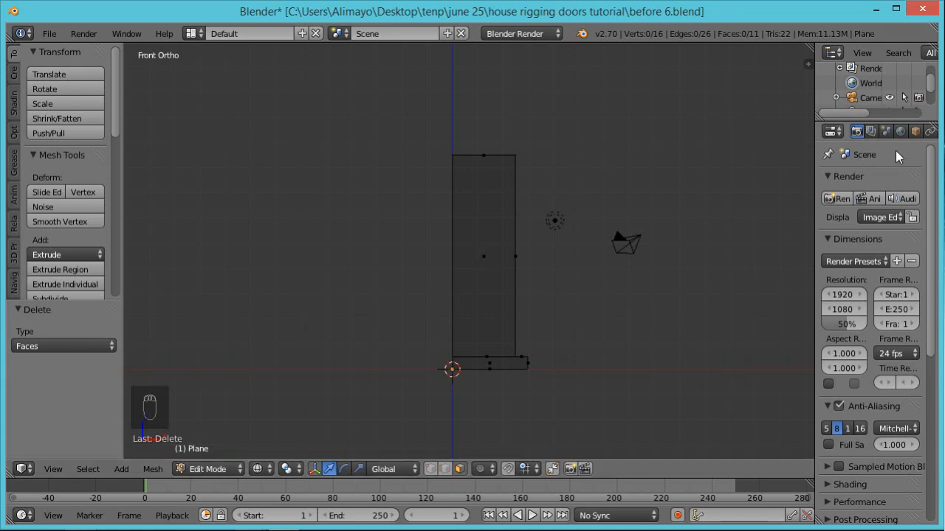
# Add a Mirror modifier on the X axis with clipping enabled and the edit cage adjusted to the modifier result.
pyautogui.moveTo(921, 134); pyautogui.dragTo(918, 133, button='middle')
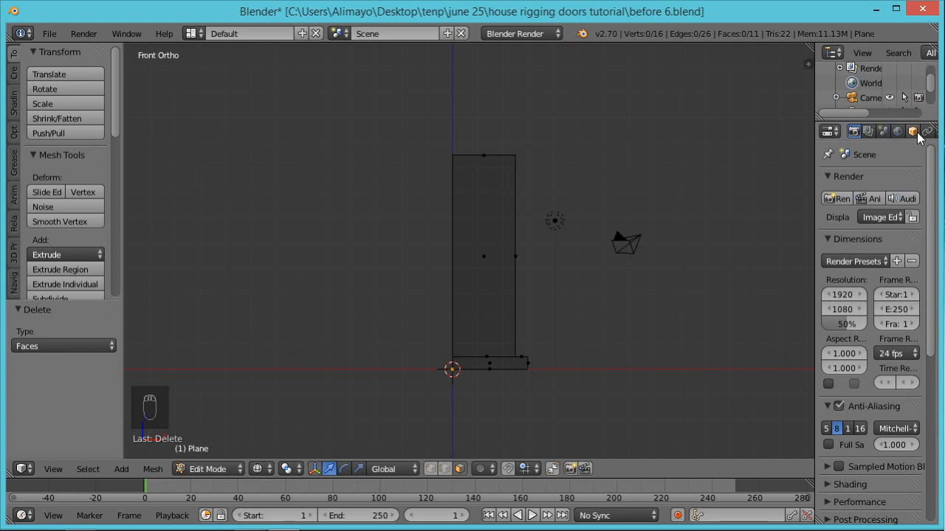
pyautogui.moveTo(917, 133); pyautogui.dragTo(853, 139, button='middle')
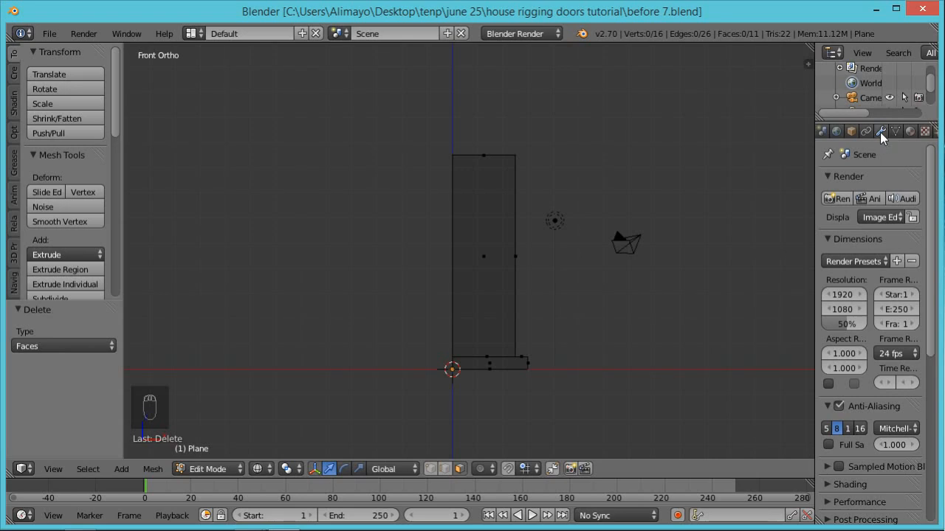
pyautogui.click(880, 132)
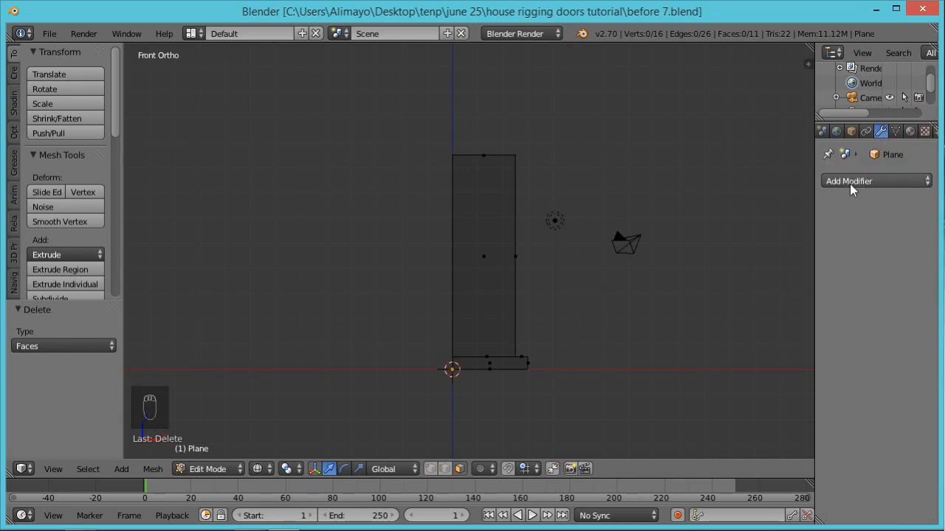
pyautogui.click(926, 185)
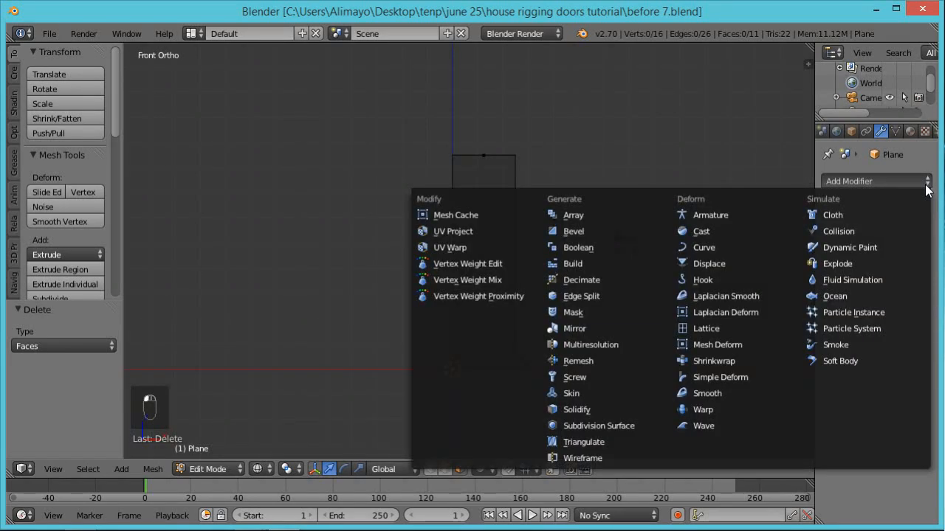
pyautogui.click(595, 329)
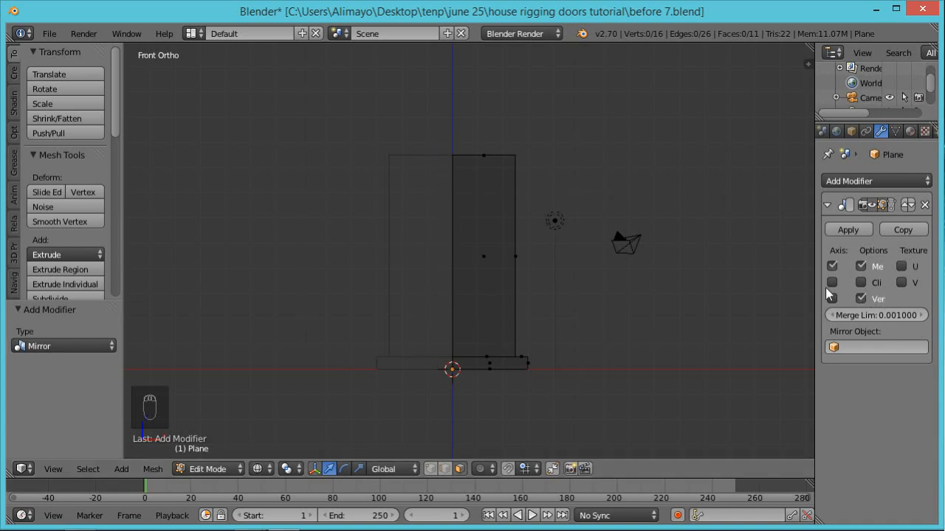
pyautogui.click(860, 282)
pyautogui.moveTo(814, 273); pyautogui.dragTo(776, 281)
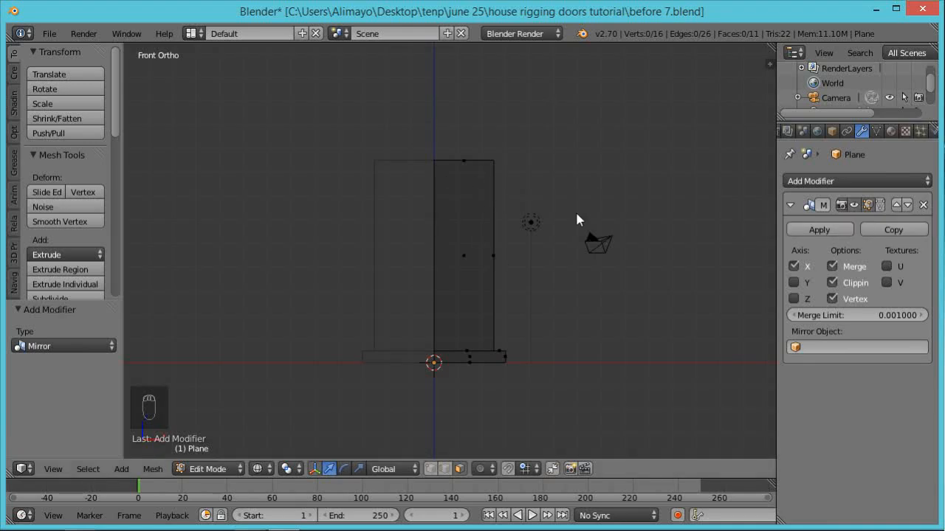
pyautogui.click(880, 205)
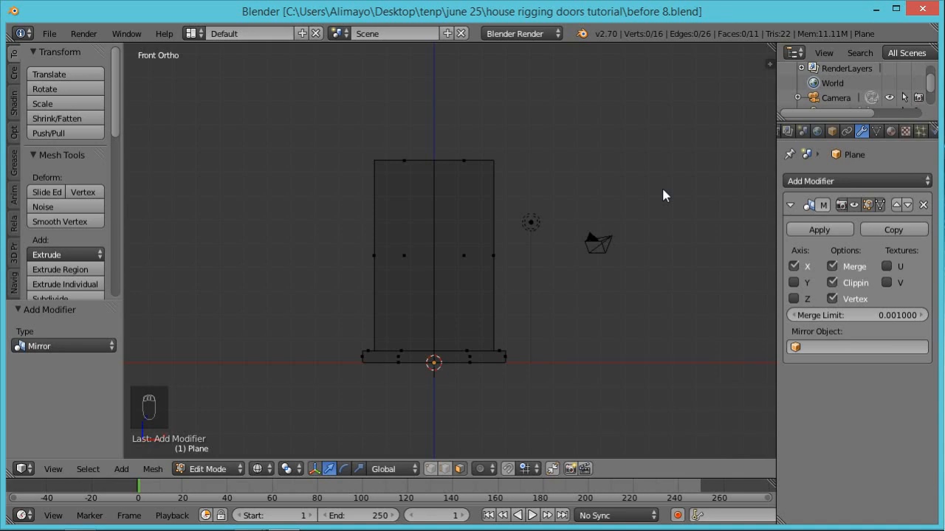
# In solid view, extrude the block's top face upward along Z by about 0.5 and scale it by about 1.19.
pyautogui.press('z')
pyautogui.moveTo(569, 179)
pyautogui.mouseDown(button='middle')
pyautogui.moveTo(549, 194)
pyautogui.moveTo(587, 247)
pyautogui.mouseUp(button='middle')
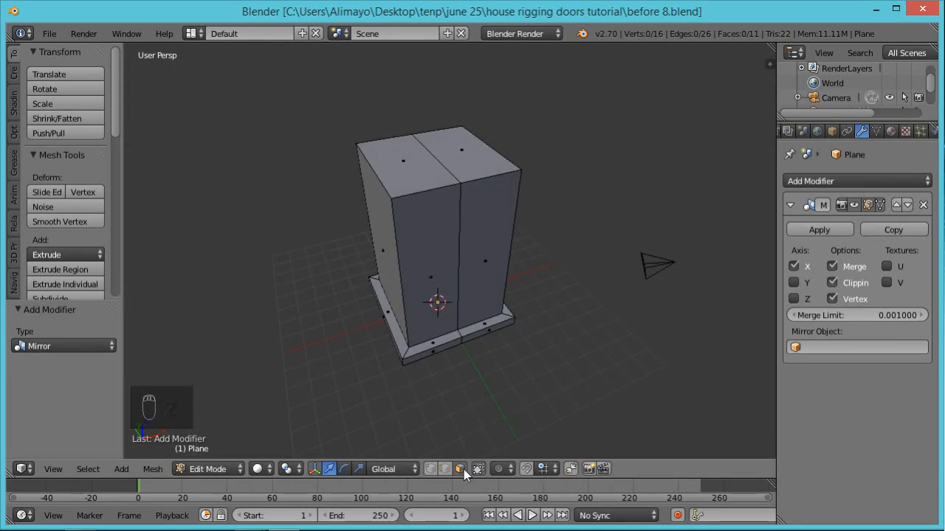
pyautogui.rightClick(411, 171)
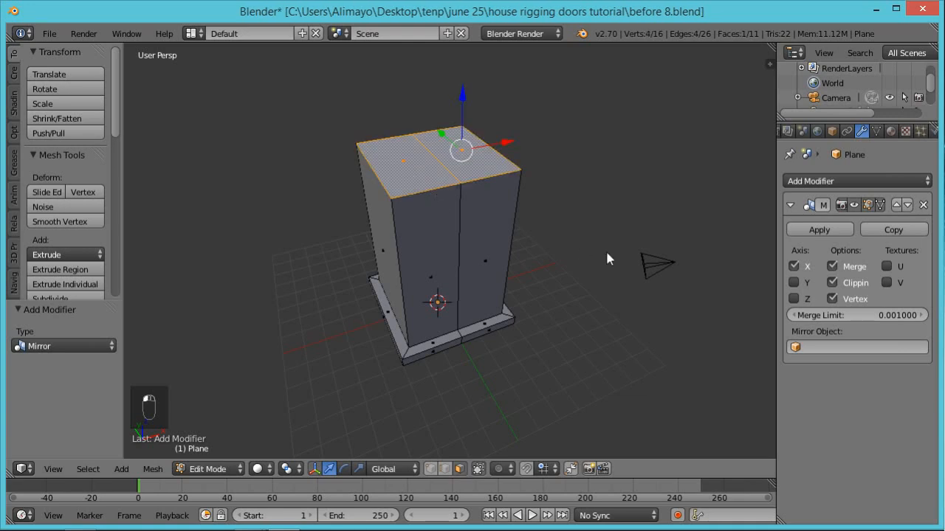
pyautogui.press('e')
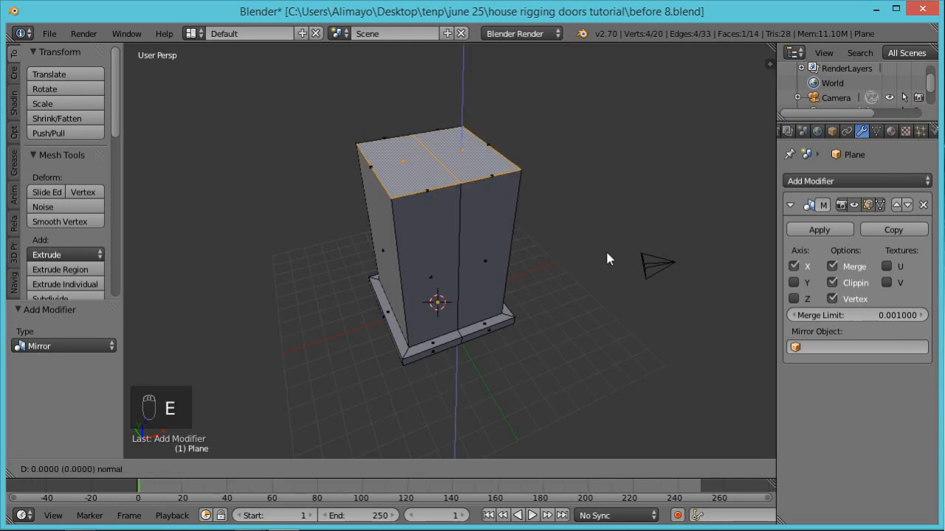
pyautogui.press('z')
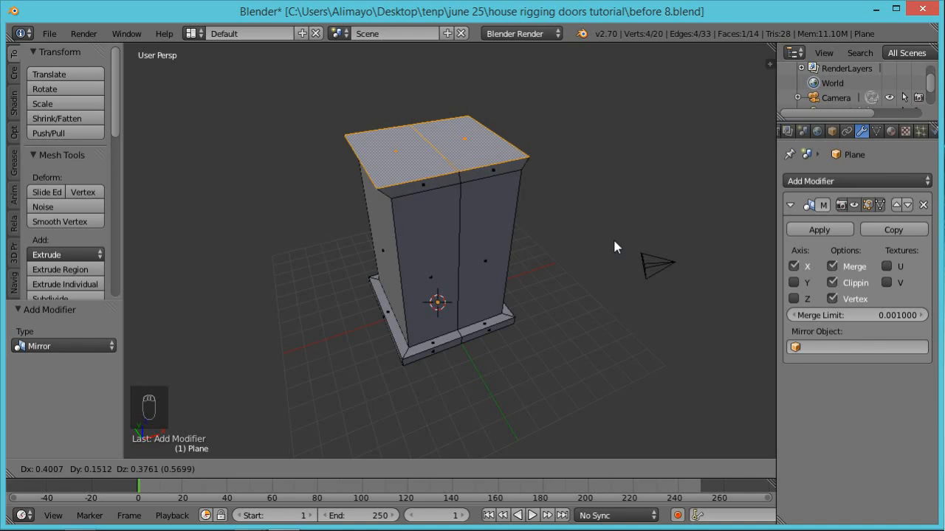
pyautogui.press('z')
pyautogui.click(614, 242)
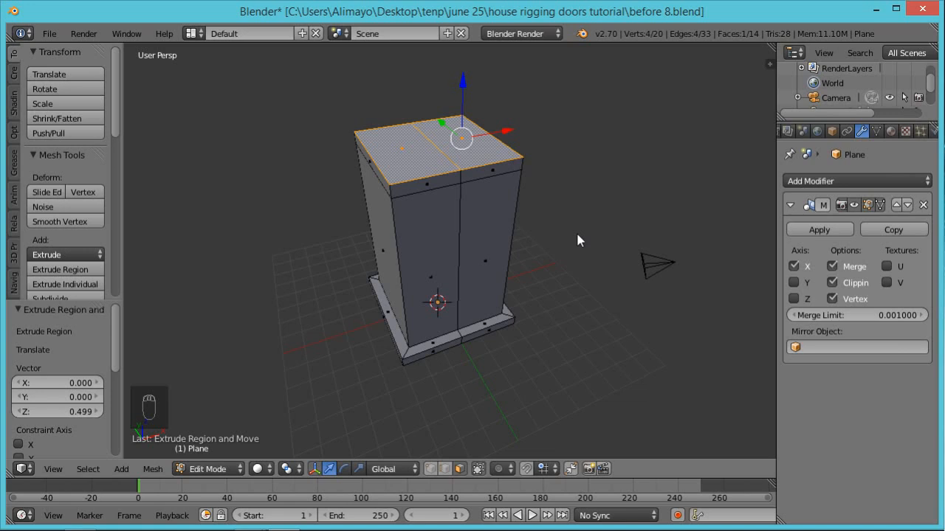
pyautogui.press('s')
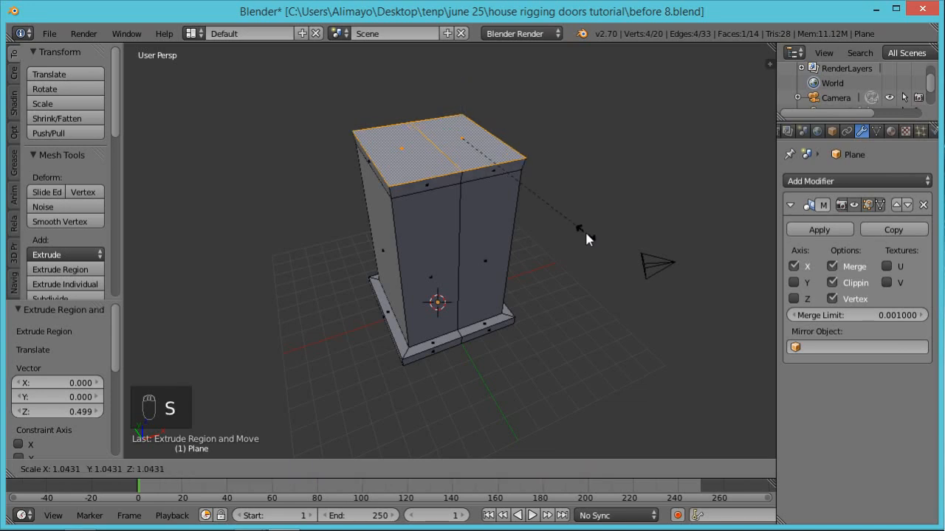
pyautogui.click(607, 241)
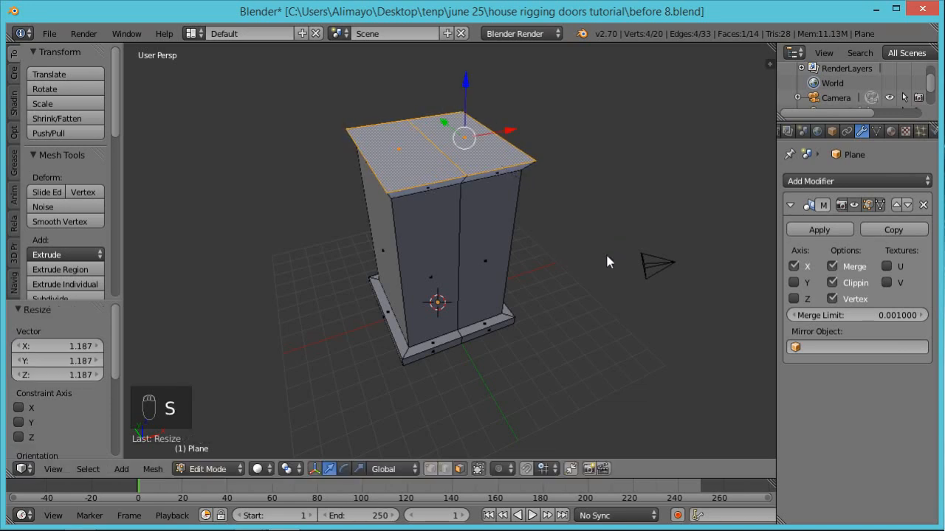
# Extrude the widened top face straight up by 0.5.
pyautogui.moveTo(566, 264)
pyautogui.mouseDown(button='middle')
pyautogui.moveTo(567, 245)
pyautogui.moveTo(562, 250)
pyautogui.mouseUp(button='middle')
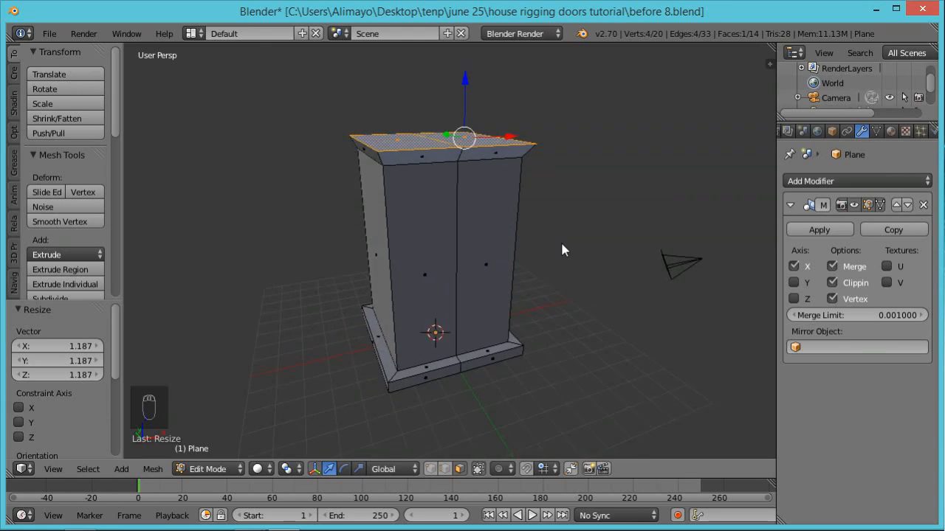
pyautogui.write('e')
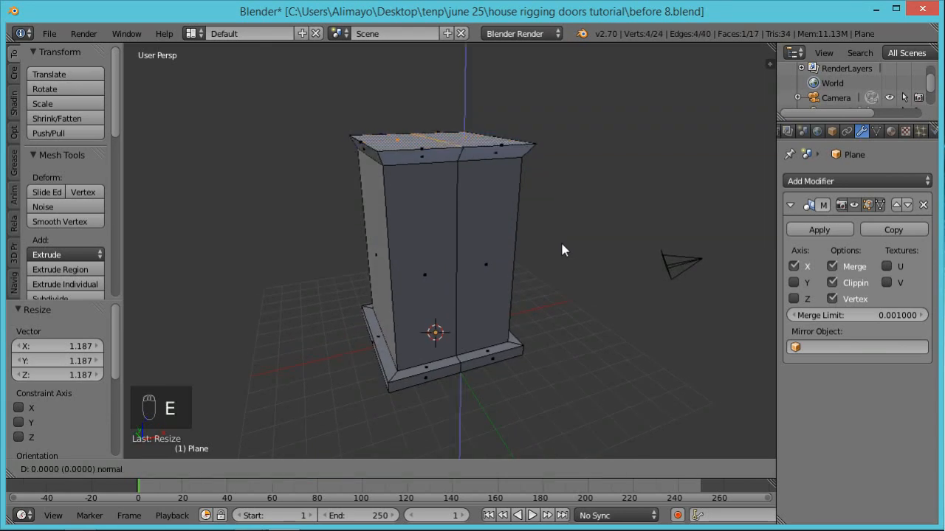
pyautogui.write('.5')
pyautogui.press('Return')
pyautogui.moveTo(555, 244); pyautogui.dragTo(564, 273, button='middle')
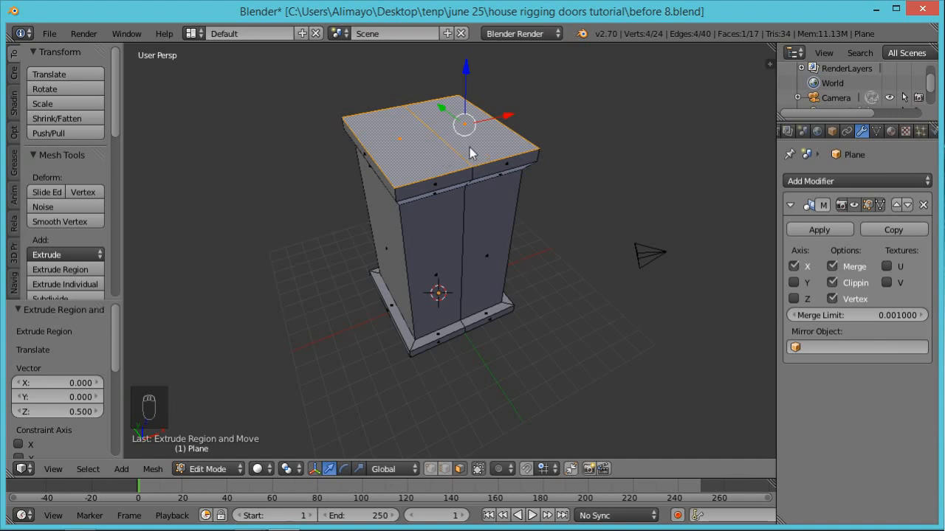
# Try to inset the mirrored top face, cancel the inset and undo the last extrusion.
pyautogui.press('i')
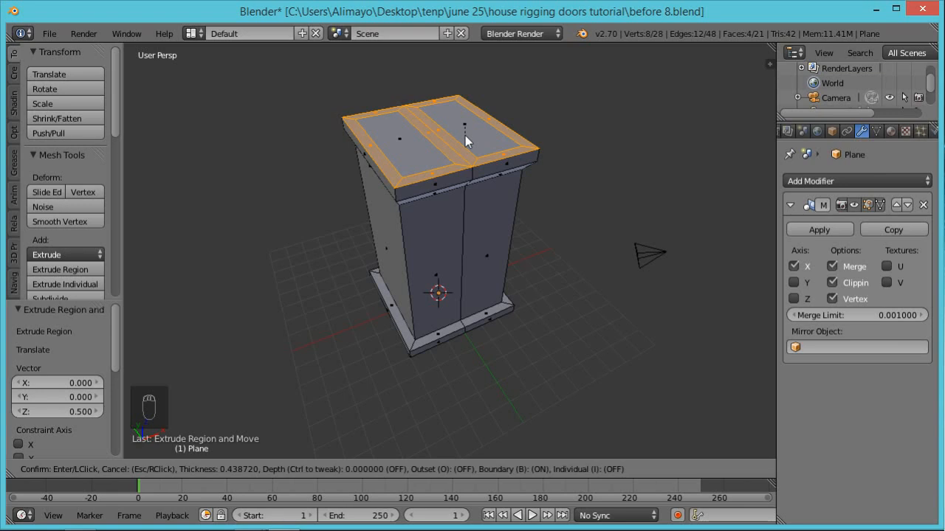
pyautogui.rightClick(465, 140)
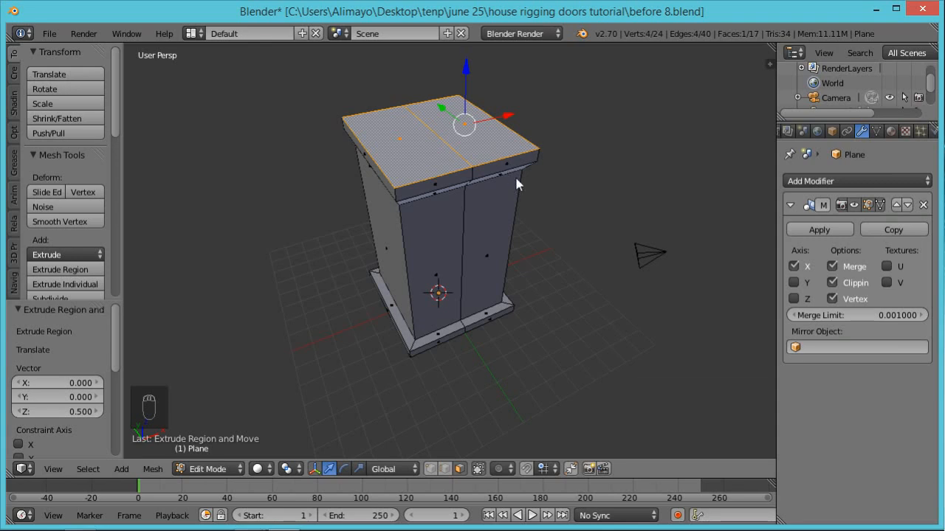
pyautogui.hotkey('ctrl', 'z')
# Extrude the flared top face upward by 0.5 to form the vertical edge of the roof cap.
pyautogui.moveTo(554, 266); pyautogui.dragTo(530, 210, button='middle')
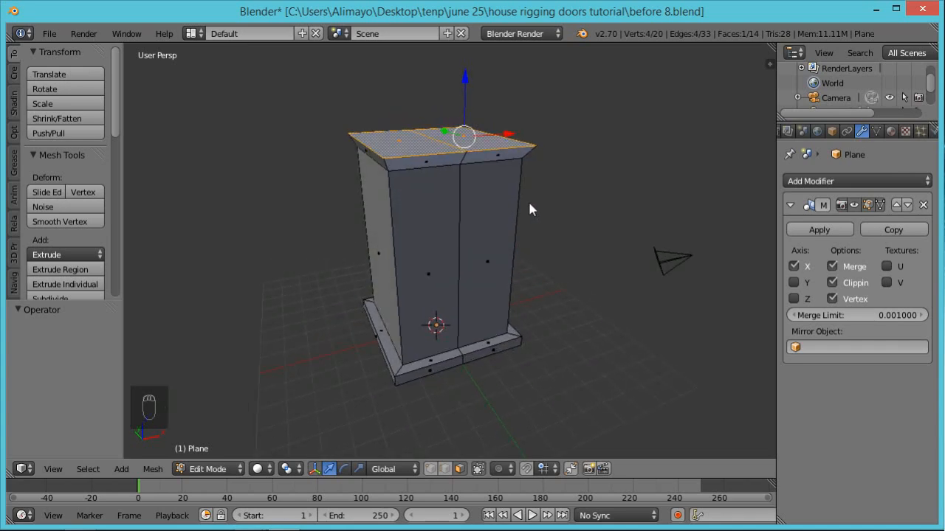
pyautogui.write('e')
pyautogui.write('.5')
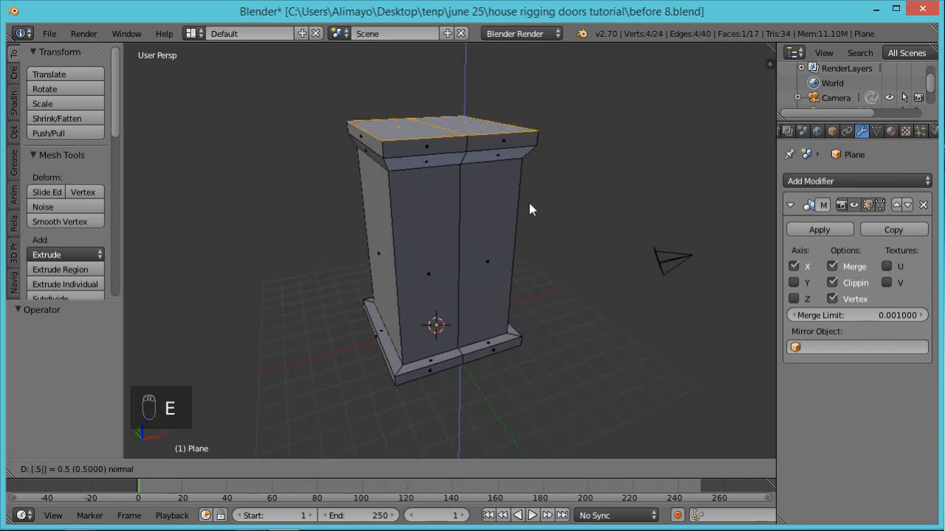
pyautogui.press('Return')
# Extrude the roof cap's top face in place and scale the new face down to about 0.77.
pyautogui.moveTo(532, 197); pyautogui.dragTo(519, 160, button='middle')
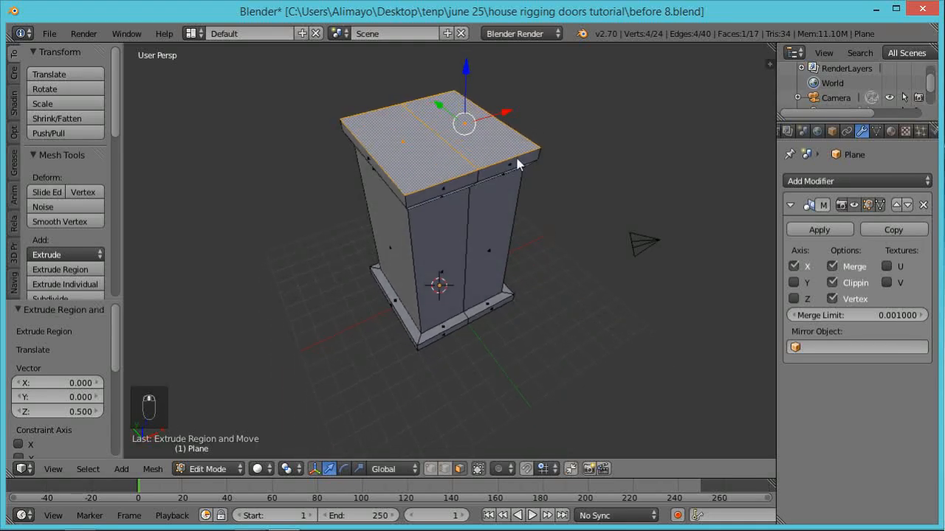
pyautogui.press('e')
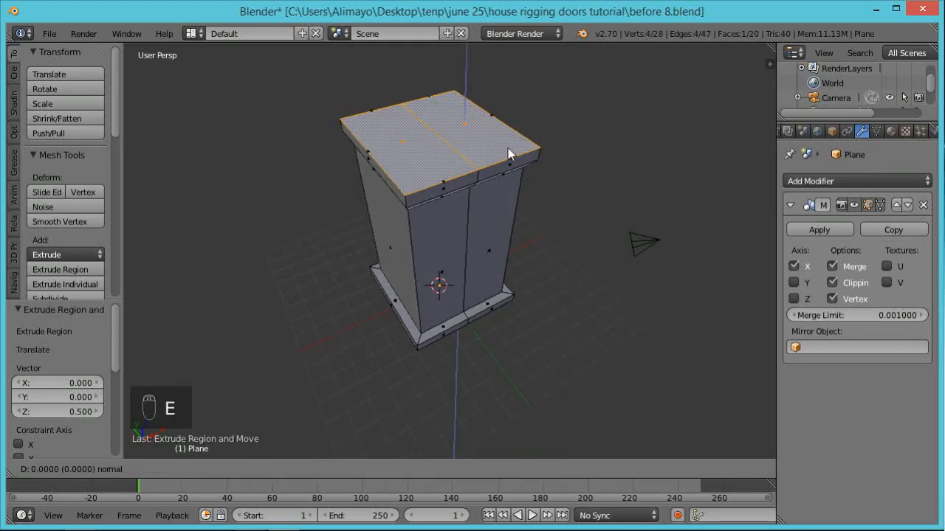
pyautogui.rightClick(508, 154)
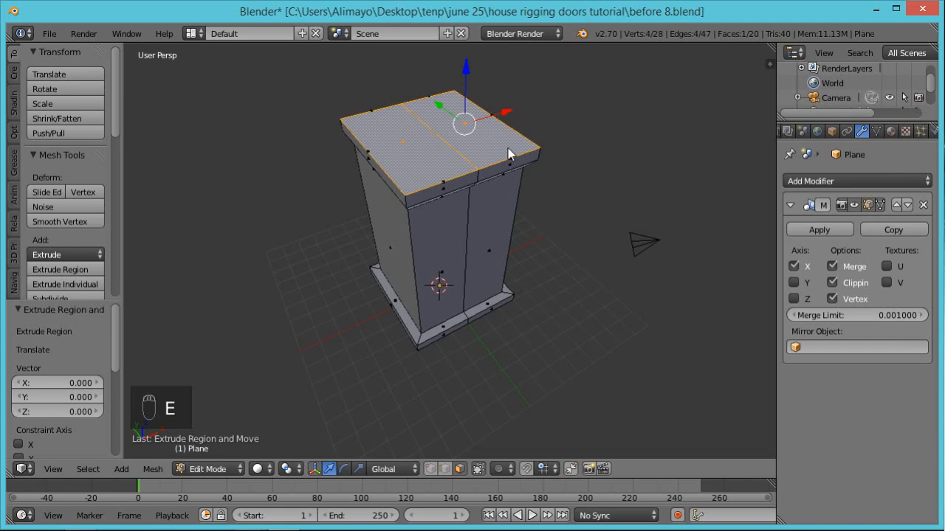
pyautogui.press('s')
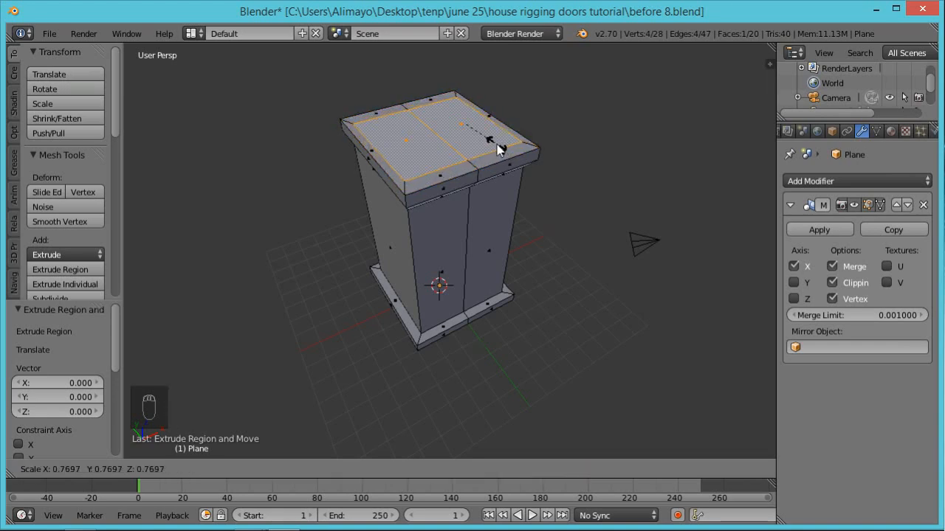
pyautogui.click(496, 144)
# Scale the inner face on the roof cap down further by a factor of about 0.9.
pyautogui.moveTo(511, 181); pyautogui.dragTo(470, 205, button='middle')
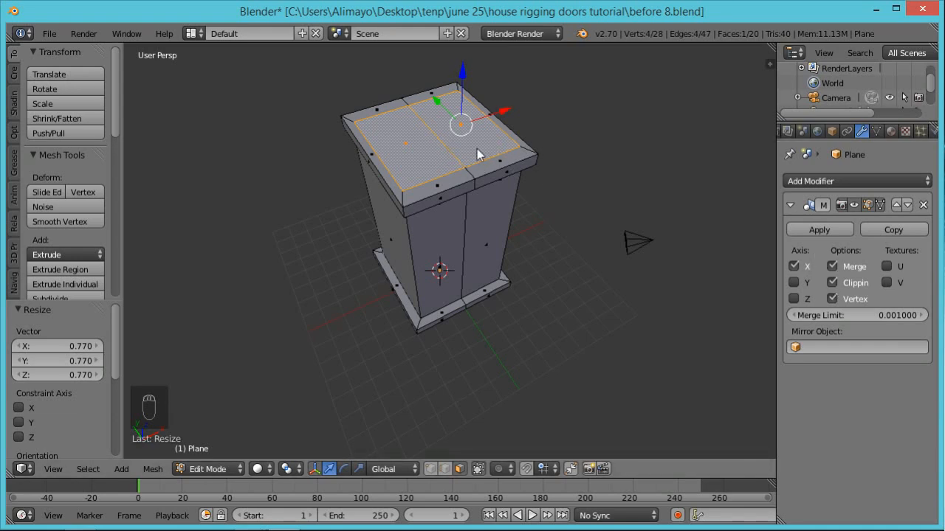
pyautogui.moveTo(566, 239); pyautogui.dragTo(534, 221, button='middle')
pyautogui.press('s')
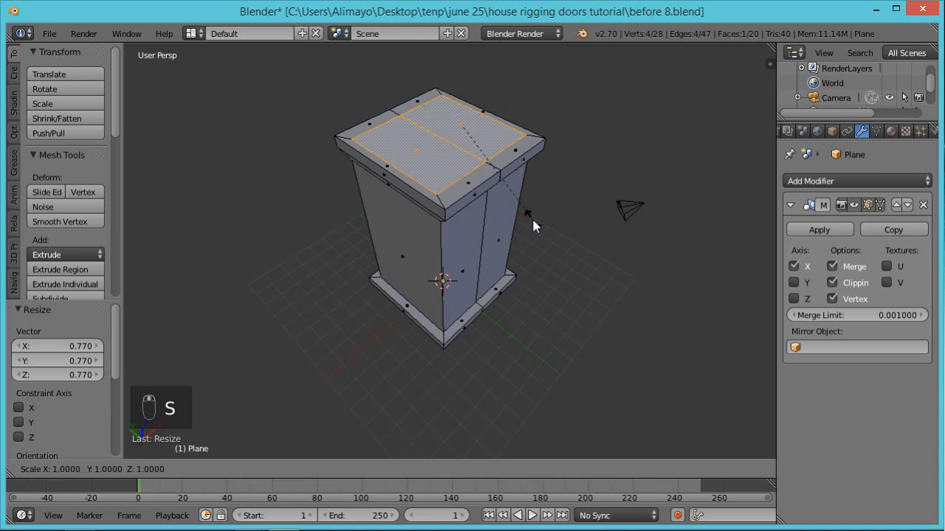
pyautogui.click(524, 211)
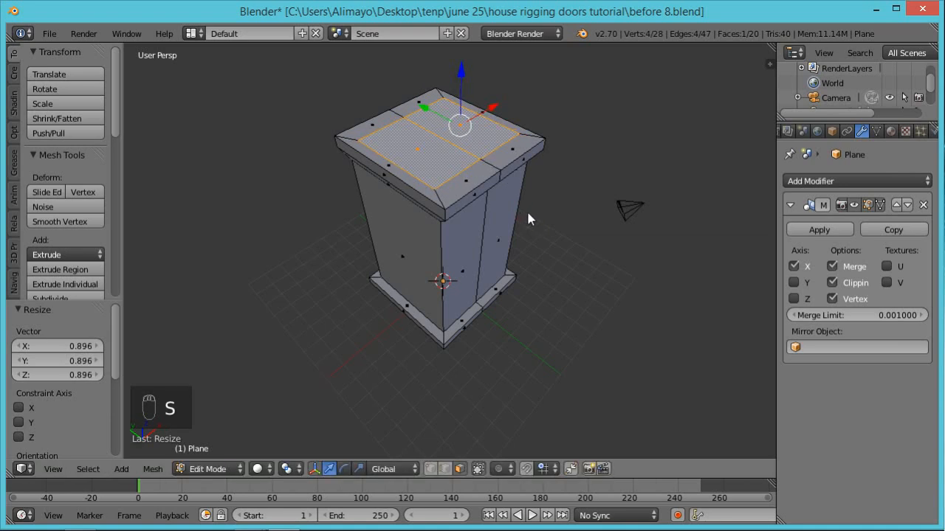
# Extrude the inner face of the roof cap downward along the Z axis by about 0.507 to recess the roof.
pyautogui.press('e')
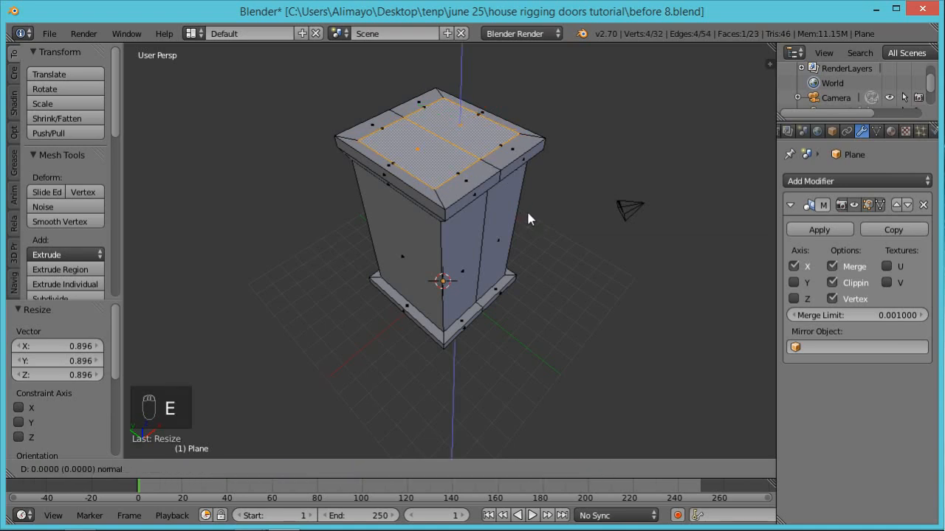
pyautogui.press('z')
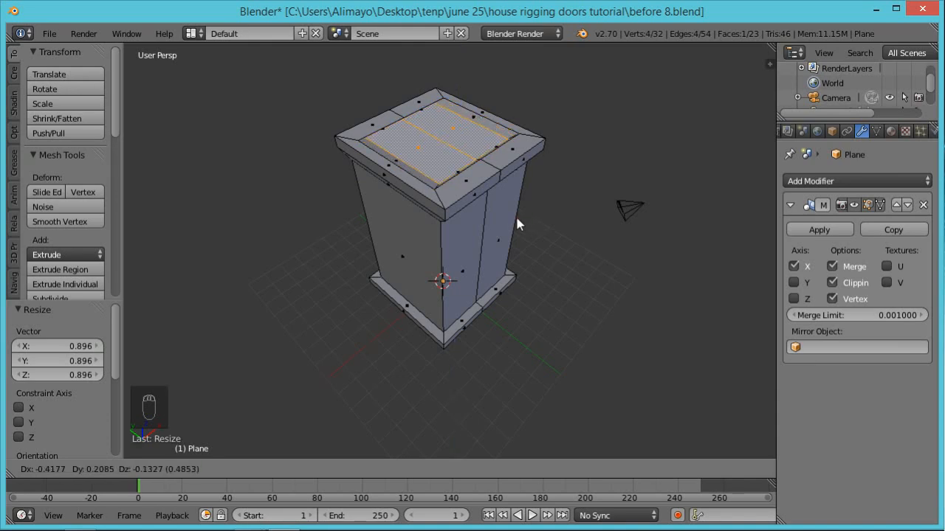
pyautogui.press('z')
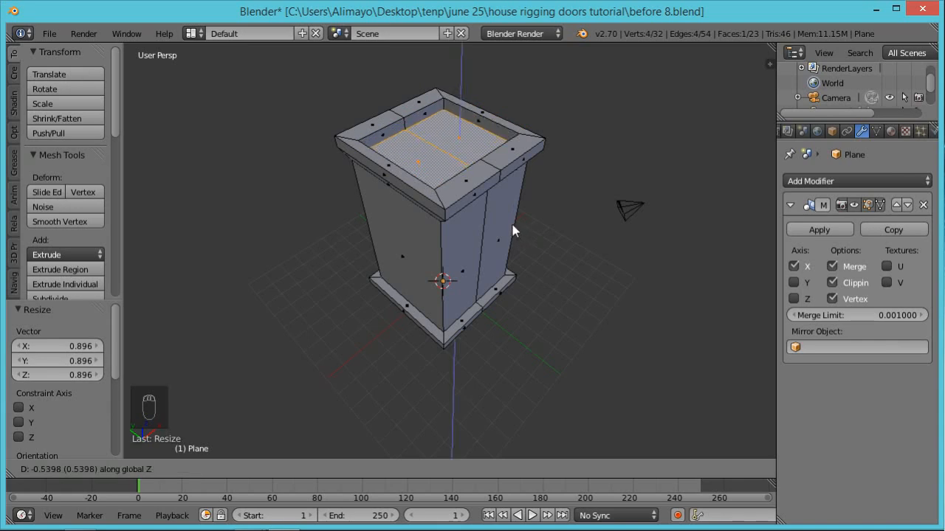
pyautogui.click(513, 231)
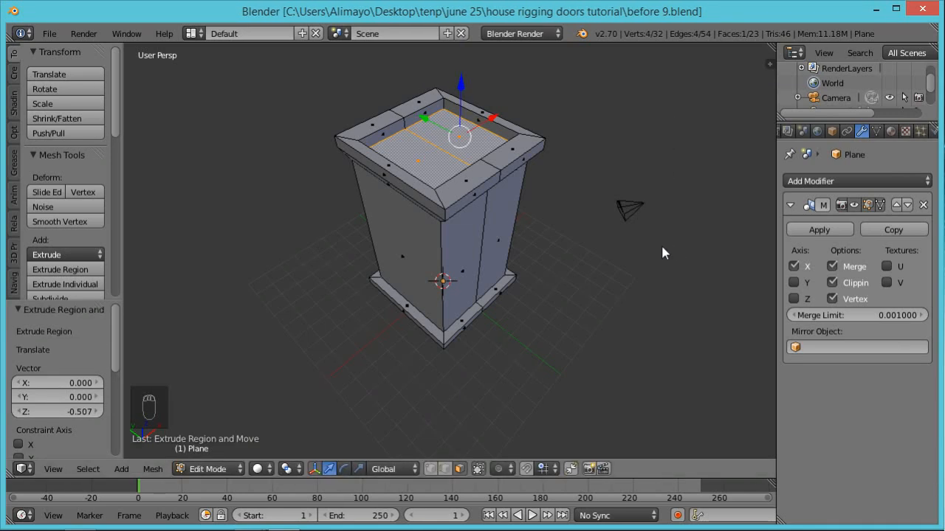
# Add two horizontal loop cuts around the house walls and slide both upward, with the upper one just below the roof cap.
pyautogui.press('KP_1')
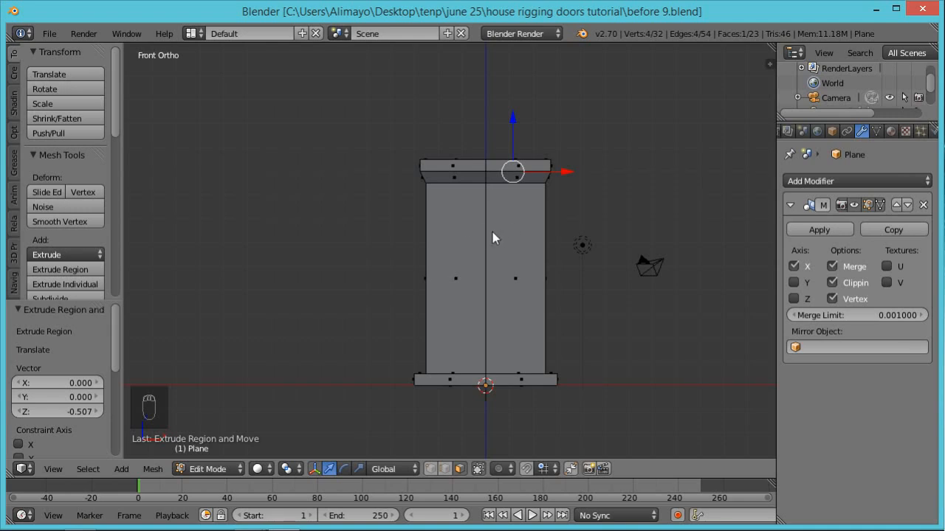
pyautogui.hotkey('ctrl', 'r')
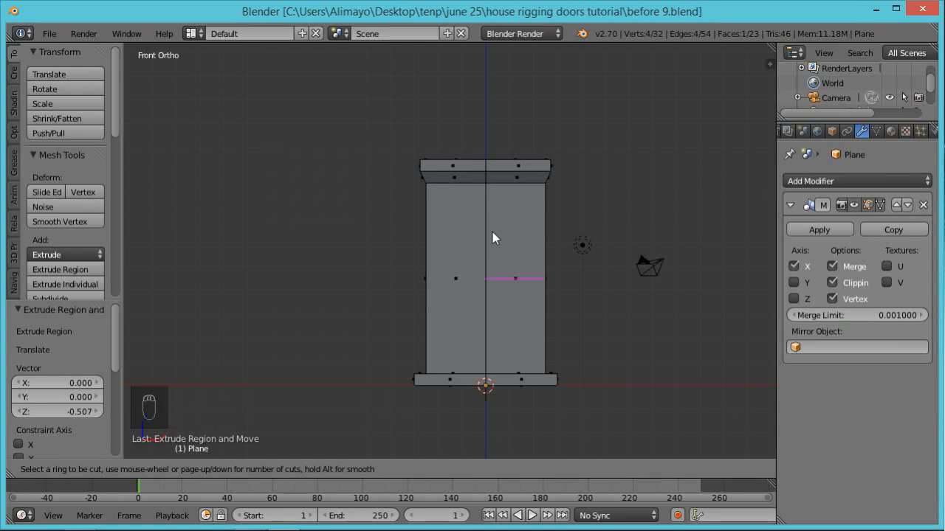
pyautogui.scroll(1, 493, 233)
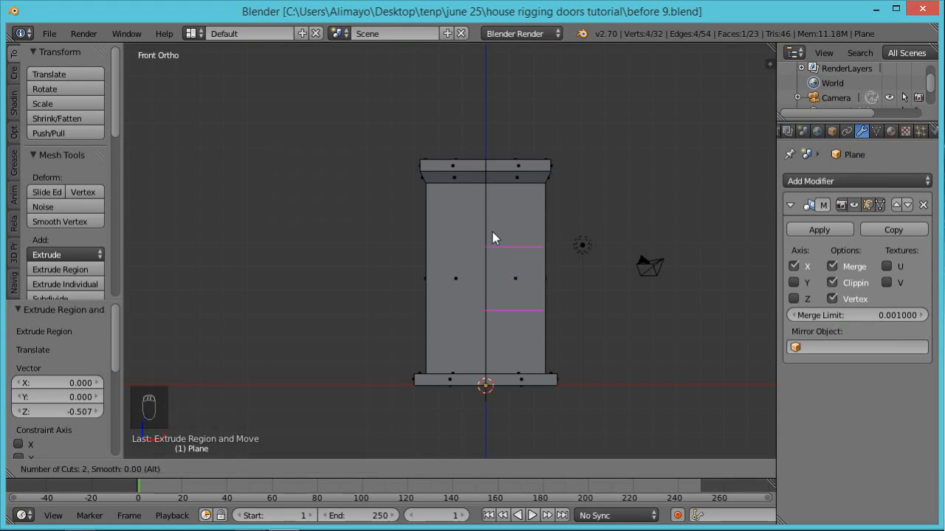
pyautogui.click(493, 232)
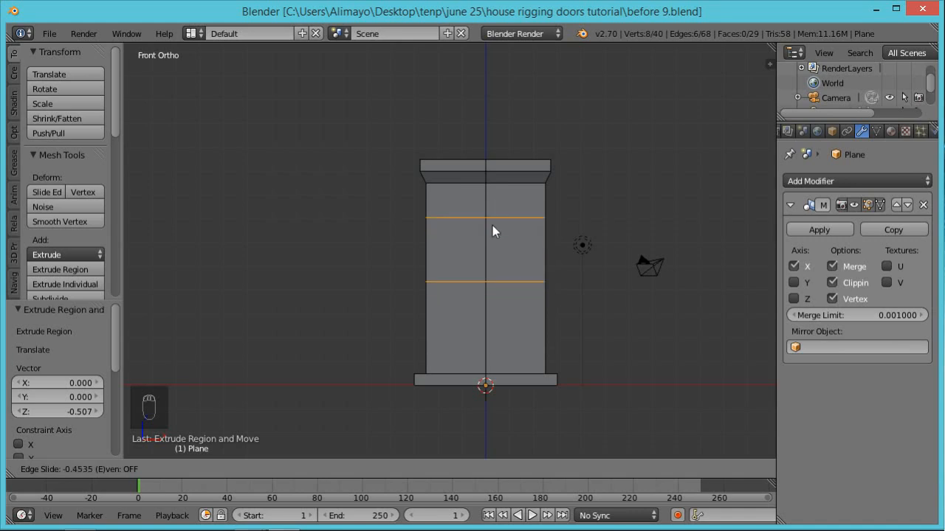
pyautogui.click(468, 181)
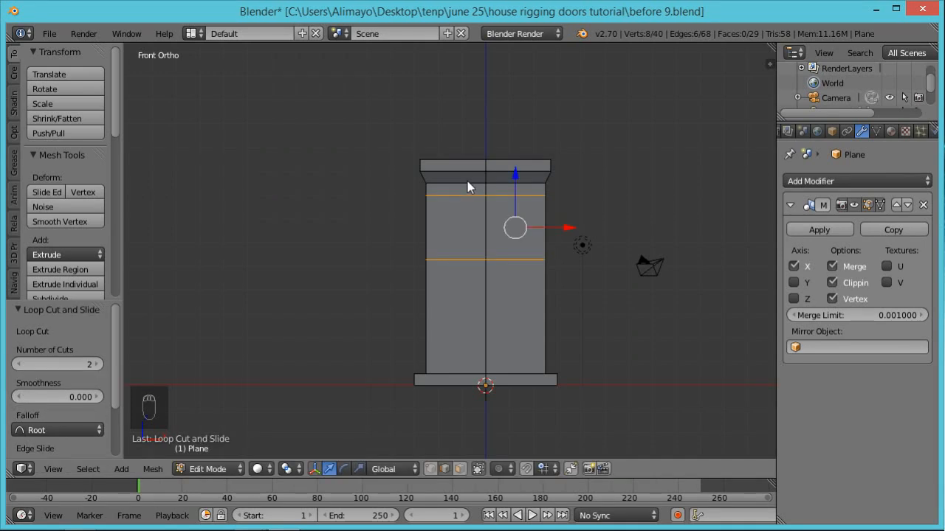
# Inset the front wall face between the two loop cuts by a thickness of about 0.289 to outline the mirrored windows.
pyautogui.click(460, 471)
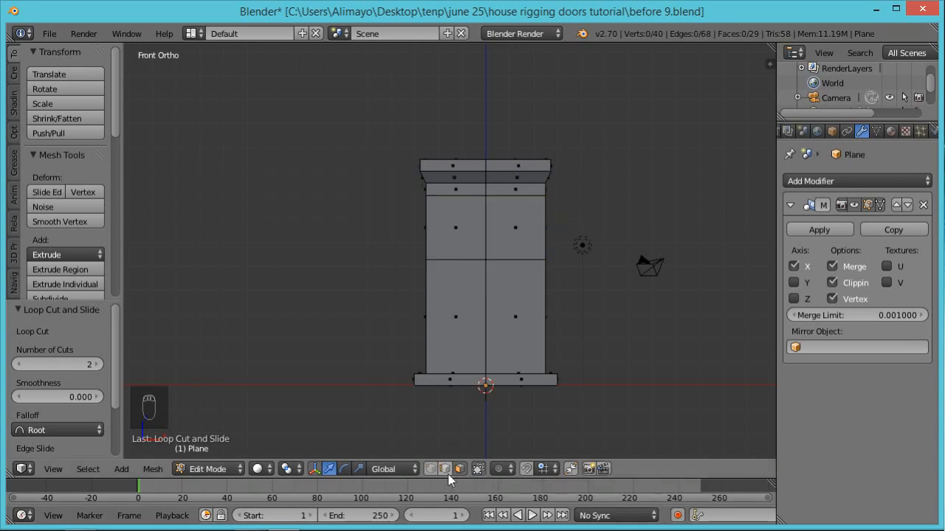
pyautogui.rightClick(461, 236)
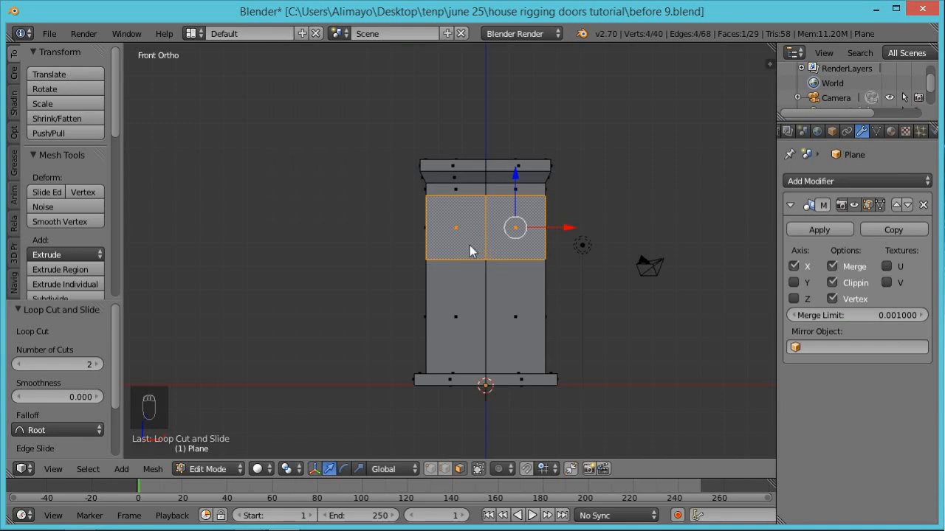
pyautogui.moveTo(403, 253); pyautogui.dragTo(458, 276, button='middle')
pyautogui.press('i')
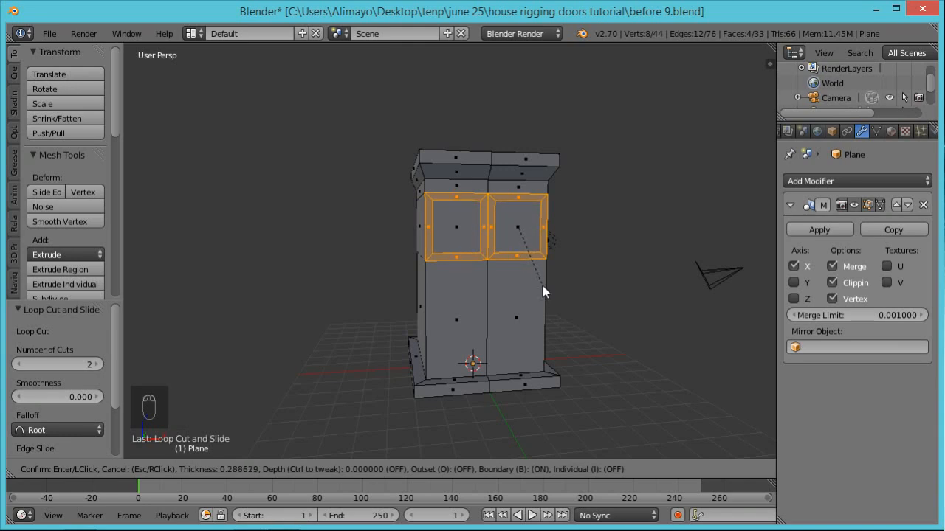
pyautogui.click(544, 292)
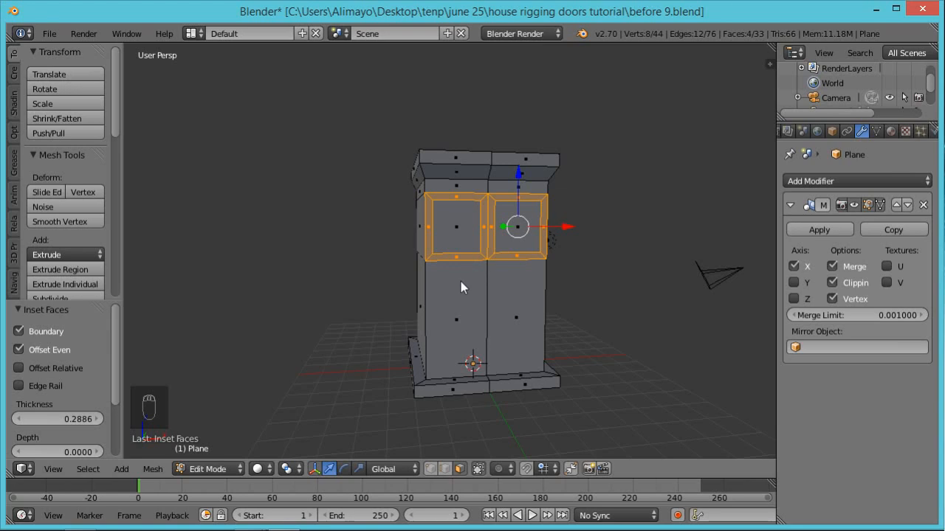
# Split the inner window face from the front wall and move it outward along the Y axis by about -1.327.
pyautogui.moveTo(470, 279)
pyautogui.mouseDown(button='middle')
pyautogui.moveTo(476, 290)
pyautogui.moveTo(453, 292)
pyautogui.moveTo(473, 292)
pyautogui.mouseUp(button='middle')
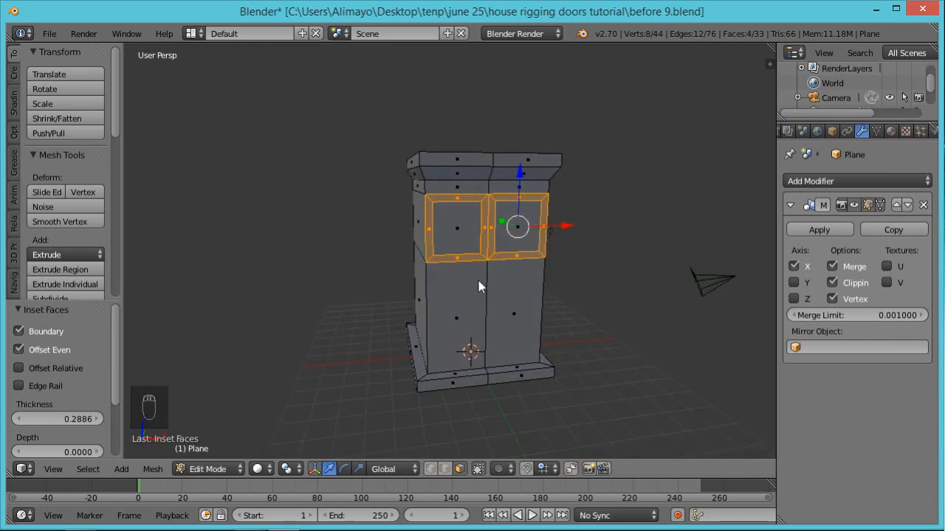
pyautogui.moveTo(467, 267)
pyautogui.mouseDown(button='middle')
pyautogui.moveTo(510, 302)
pyautogui.moveTo(484, 306)
pyautogui.moveTo(482, 278)
pyautogui.mouseUp(button='middle')
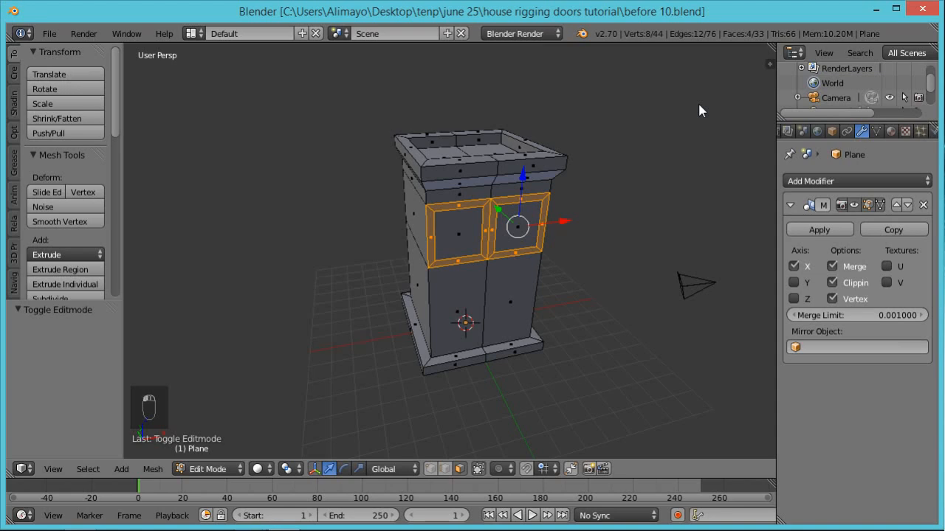
pyautogui.rightClick(463, 247)
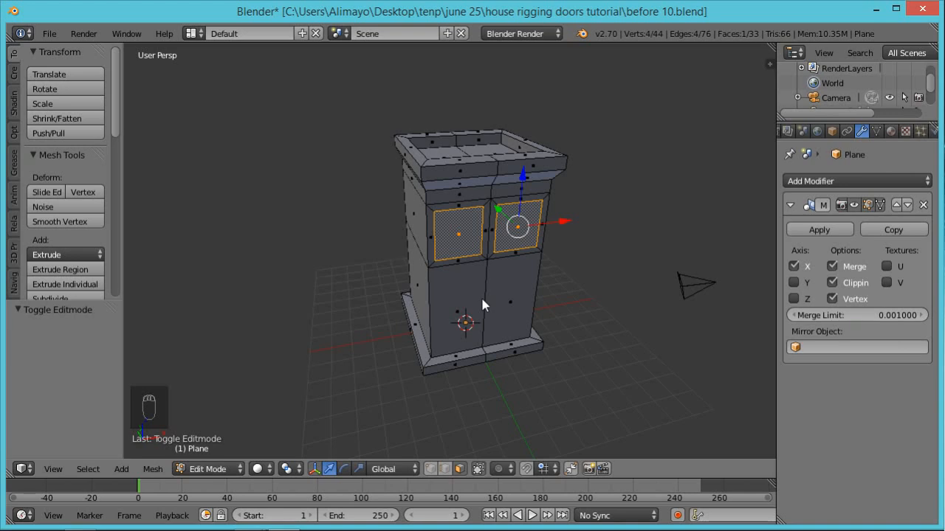
pyautogui.press('y')
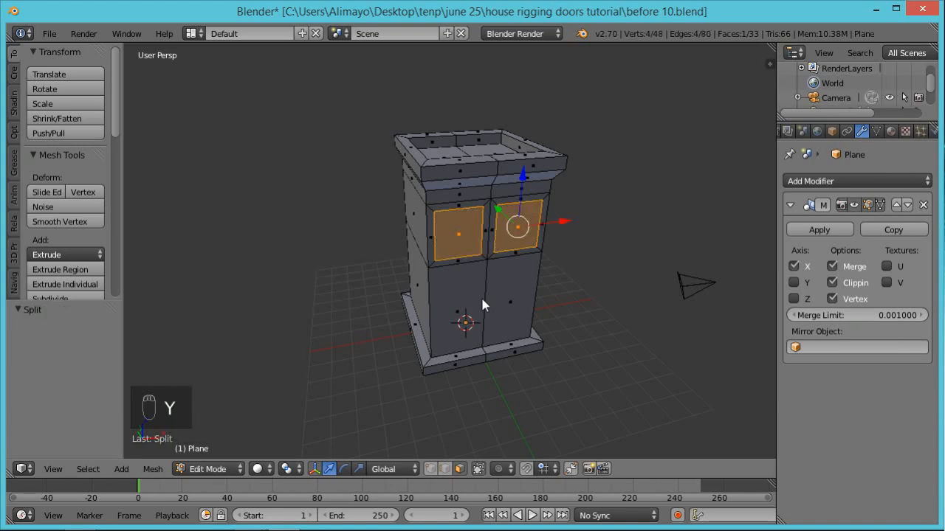
pyautogui.click(482, 299)
pyautogui.click(452, 247)
pyautogui.moveTo(389, 308); pyautogui.dragTo(479, 351, button='middle')
pyautogui.moveTo(482, 211); pyautogui.dragTo(503, 228)
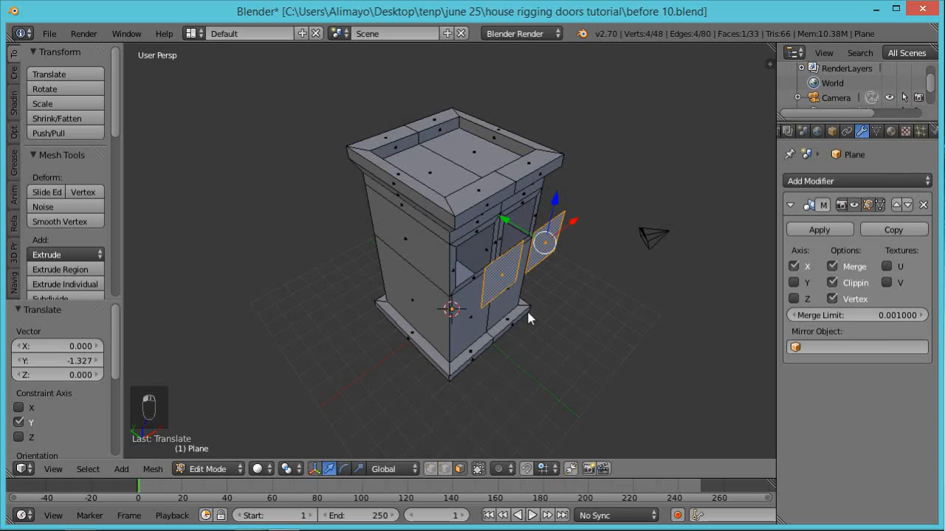
# Inset the detached window panel by about 0.168 and extrude the resulting frame outward along the Y axis by about -0.134.
pyautogui.moveTo(529, 317); pyautogui.dragTo(531, 303, button='middle')
pyautogui.moveTo(580, 326); pyautogui.dragTo(611, 344, button='middle')
pyautogui.scroll(4, 582, 325)
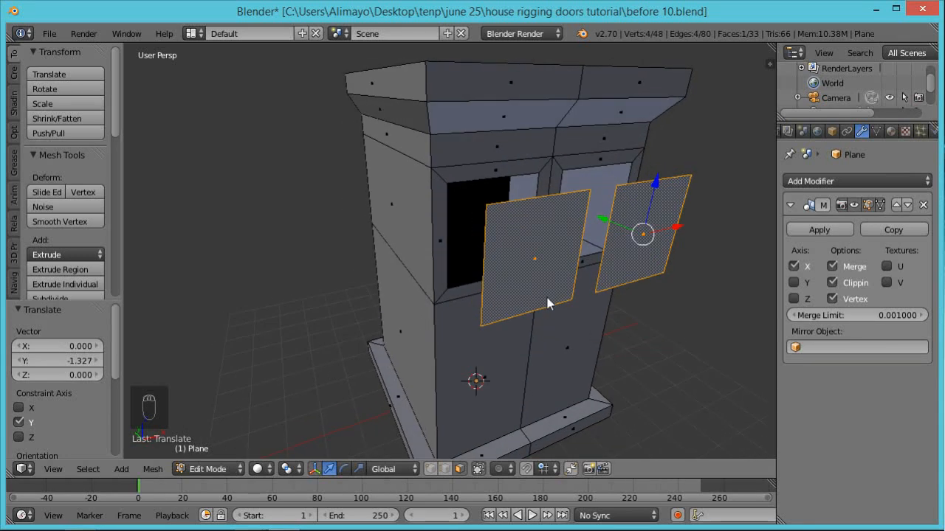
pyautogui.press('i')
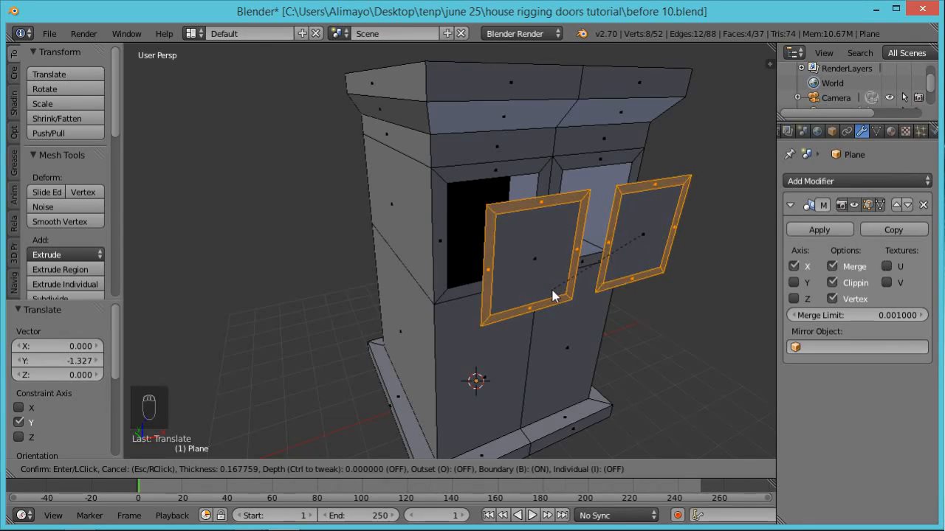
pyautogui.click(554, 295)
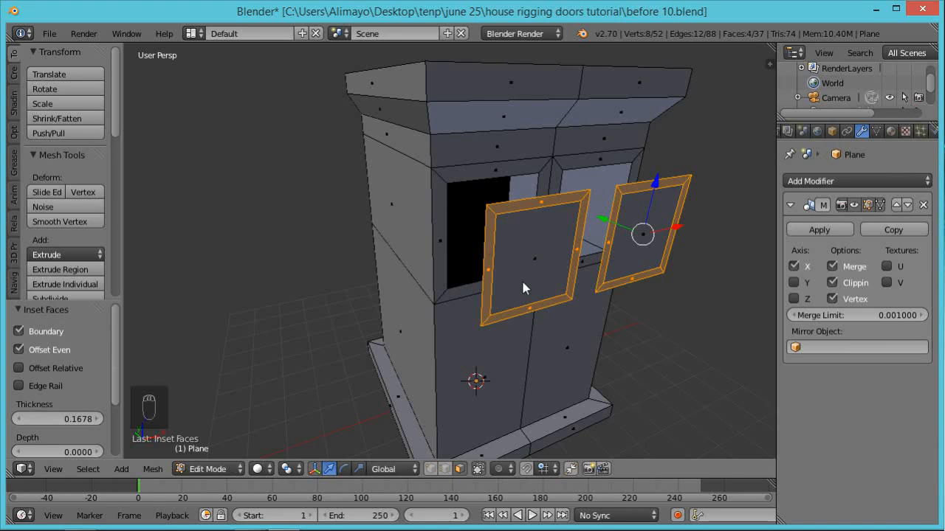
pyautogui.press('e')
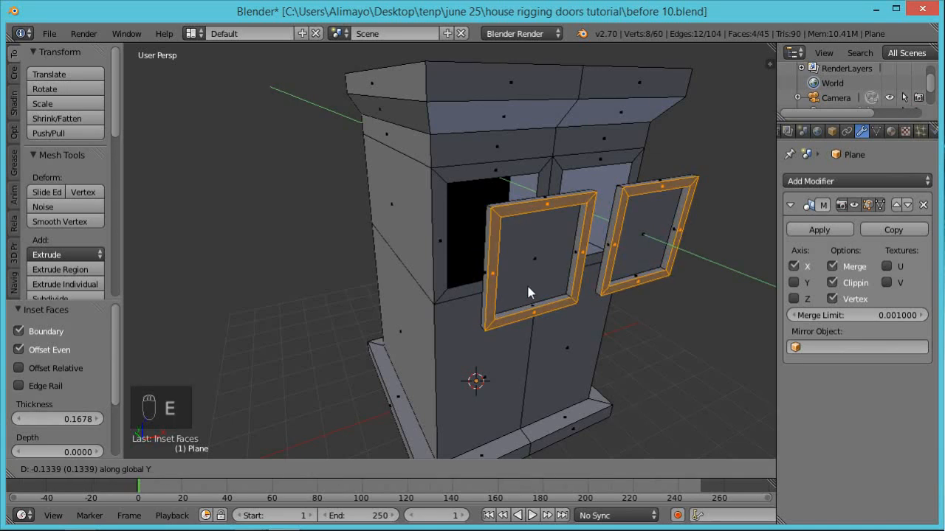
pyautogui.click(528, 293)
# Divide the window panel with one centred vertical loop cut and three evenly spaced horizontal loop cuts.
pyautogui.moveTo(456, 320); pyautogui.dragTo(538, 299, button='middle')
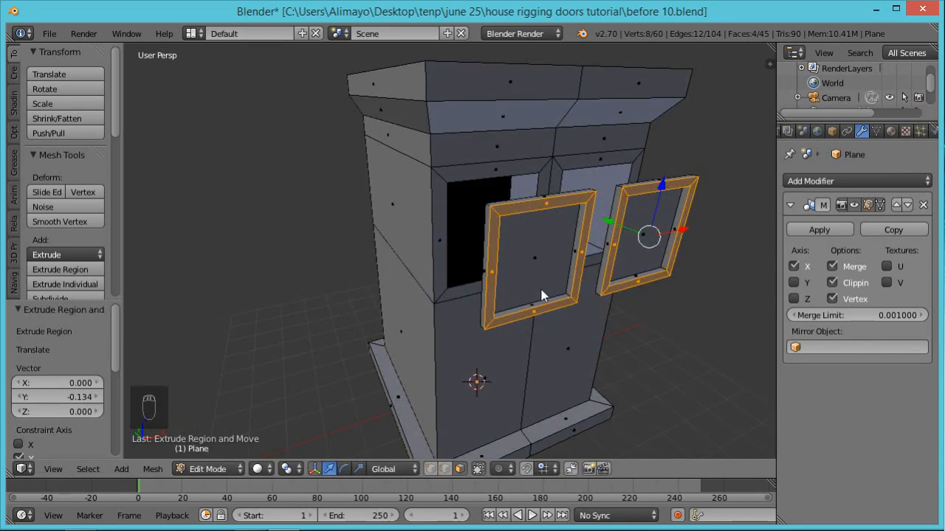
pyautogui.hotkey('ctrl', 'r')
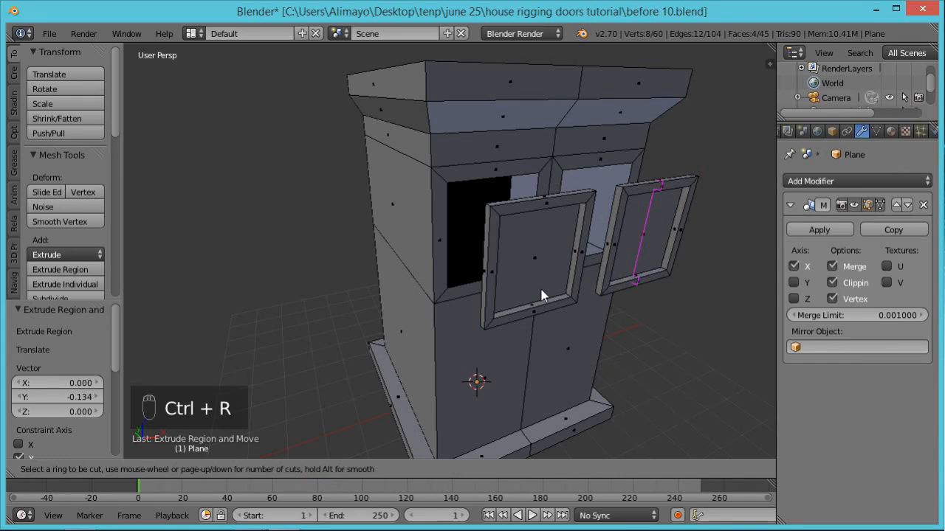
pyautogui.click(541, 295)
pyautogui.rightClick(542, 295)
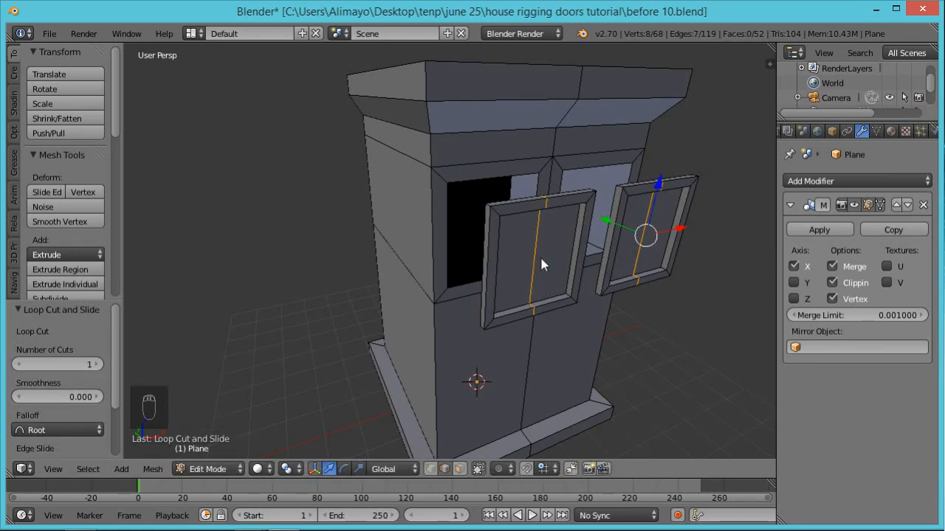
pyautogui.hotkey('ctrl', 'r')
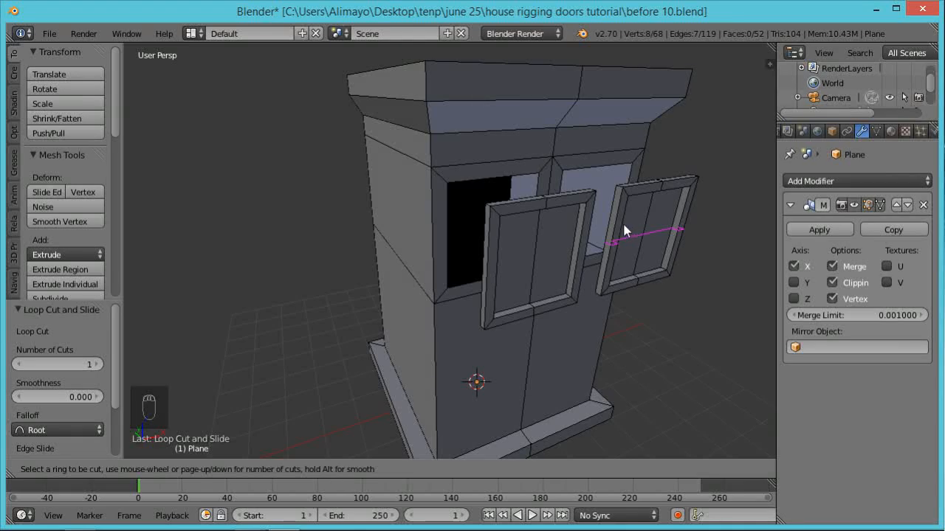
pyautogui.scroll(1, 624, 227)
pyautogui.scroll(1, 624, 229)
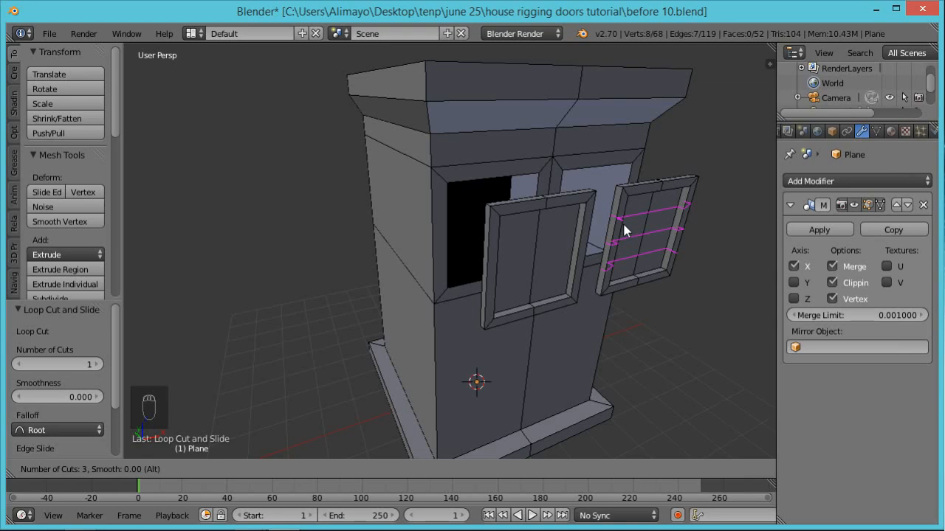
pyautogui.click(624, 227)
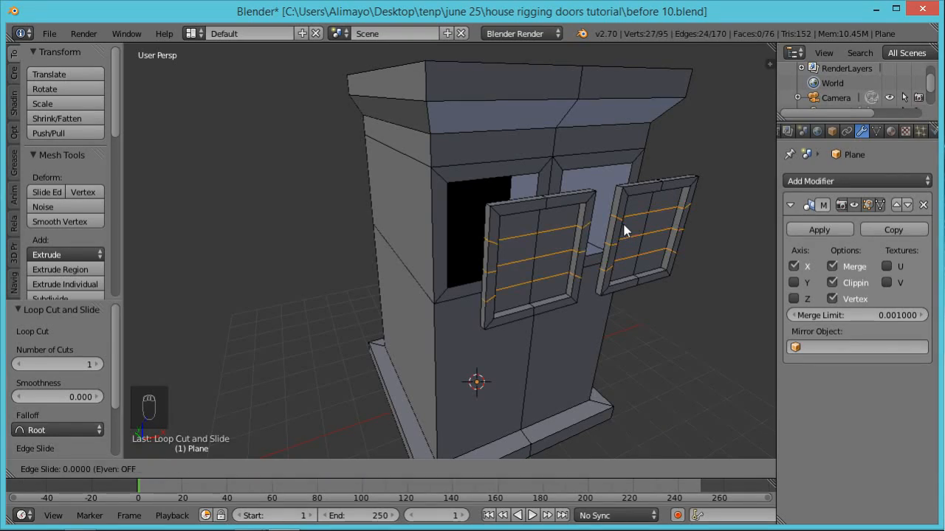
pyautogui.rightClick(624, 226)
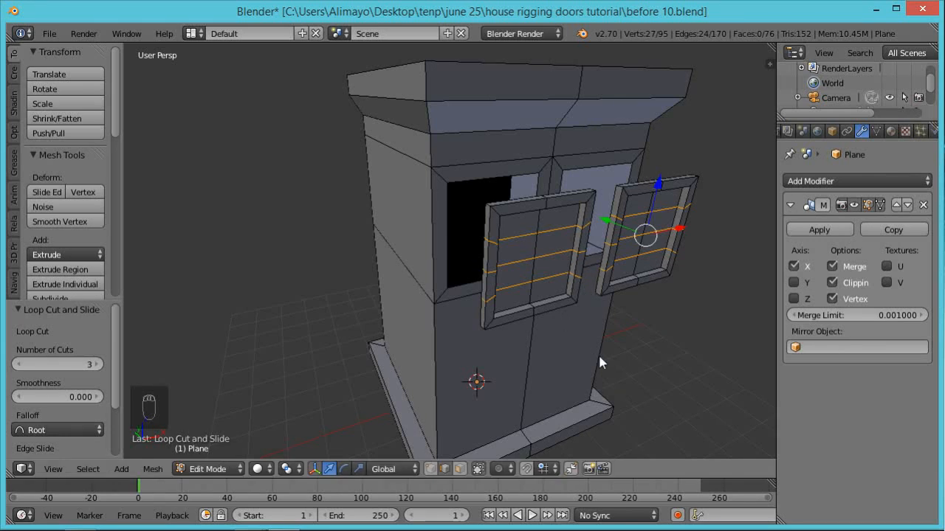
# Select the eight inner pane faces of the window panel and bevel their edges by about 0.043 to form bars.
pyautogui.click(459, 469)
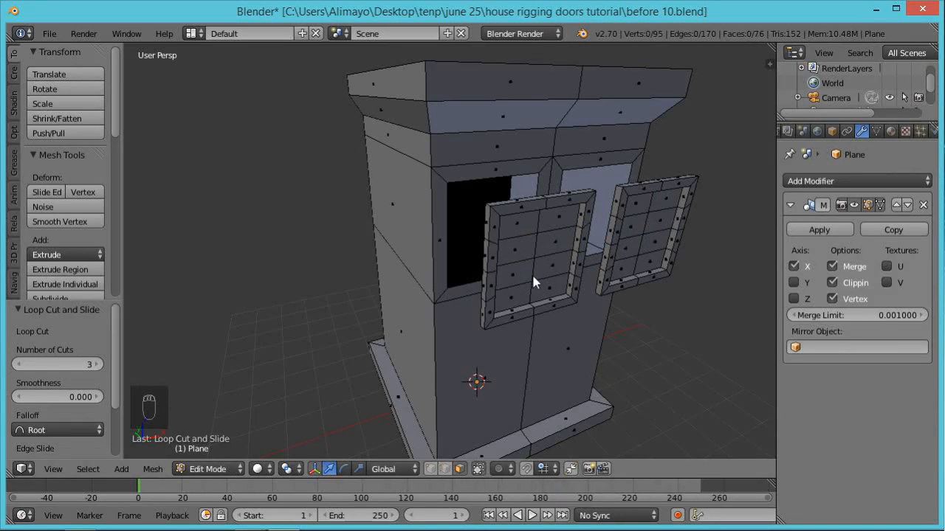
pyautogui.press('c')
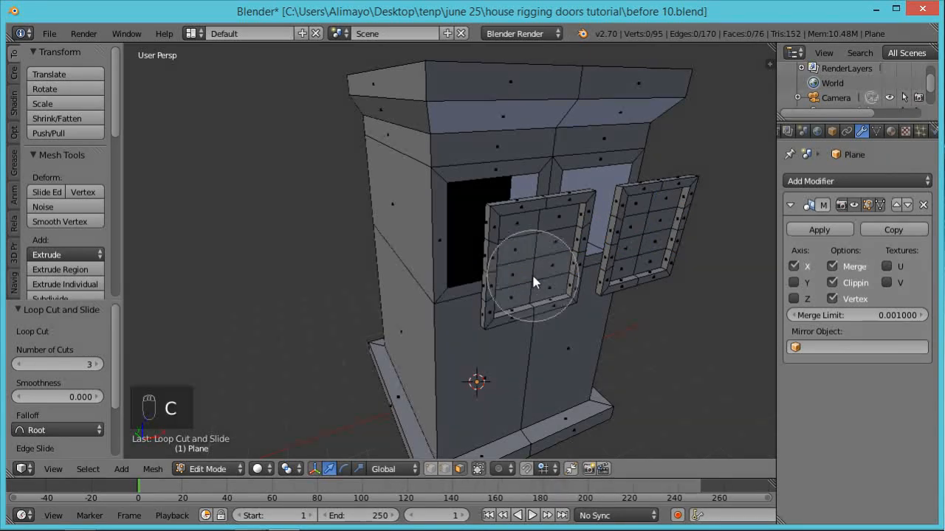
pyautogui.scroll(4, 532, 277)
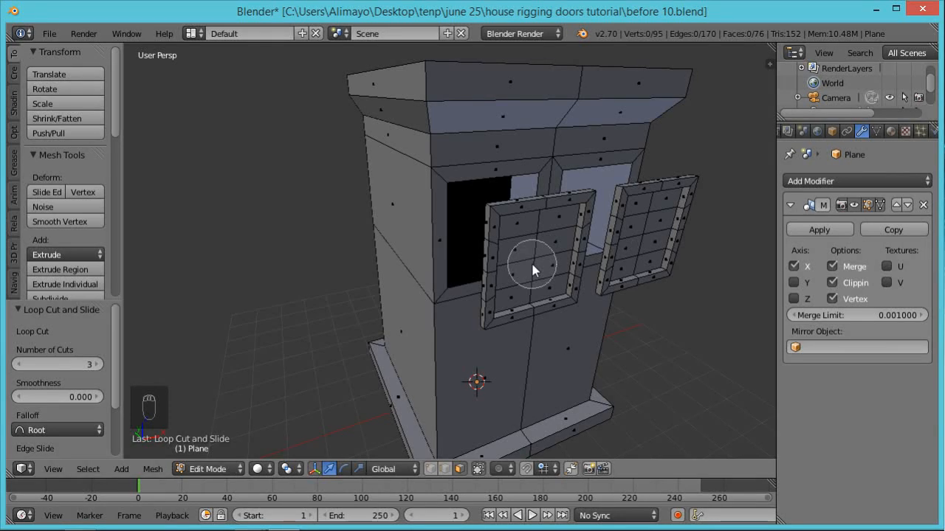
pyautogui.moveTo(536, 227); pyautogui.dragTo(534, 261)
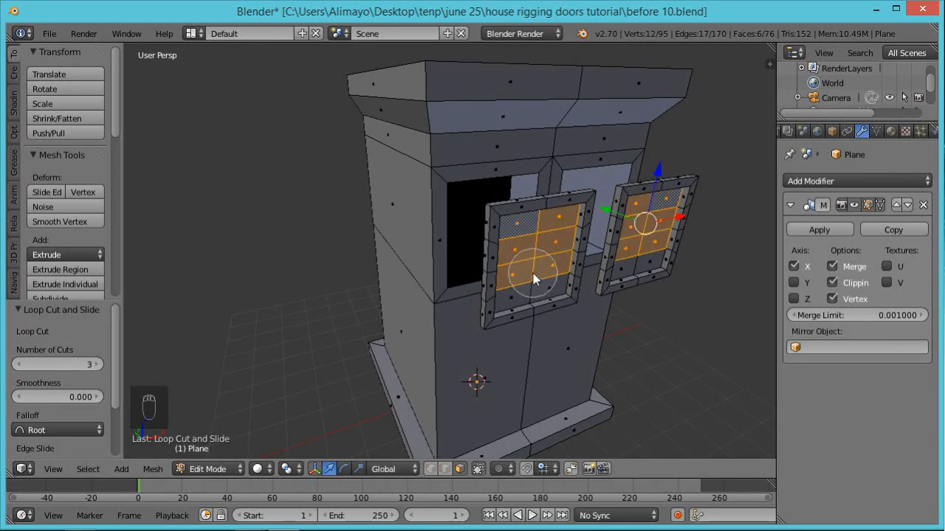
pyautogui.click(533, 274)
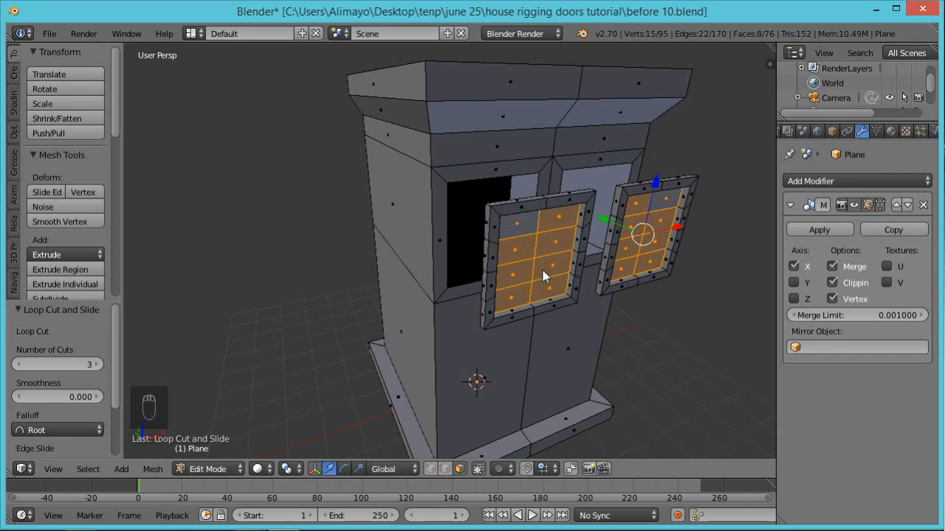
pyautogui.hotkey('ctrl', 'b')
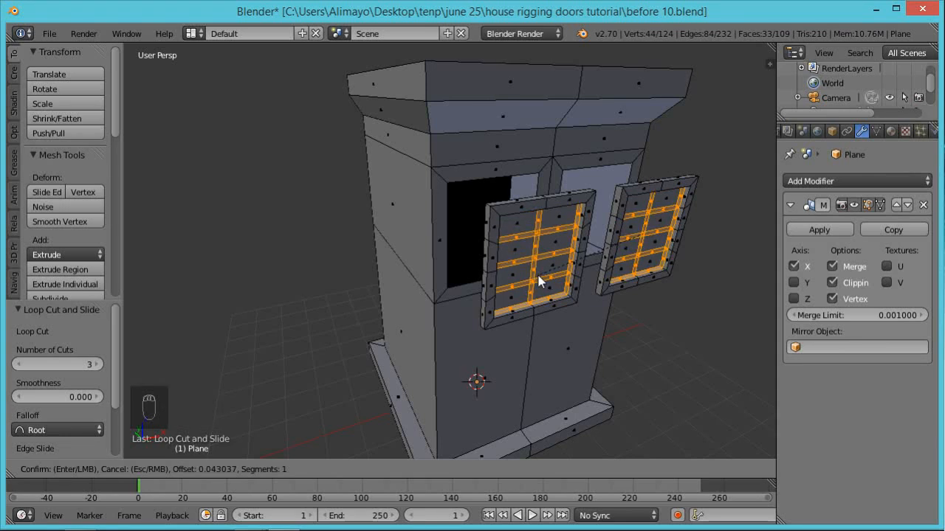
pyautogui.click(539, 281)
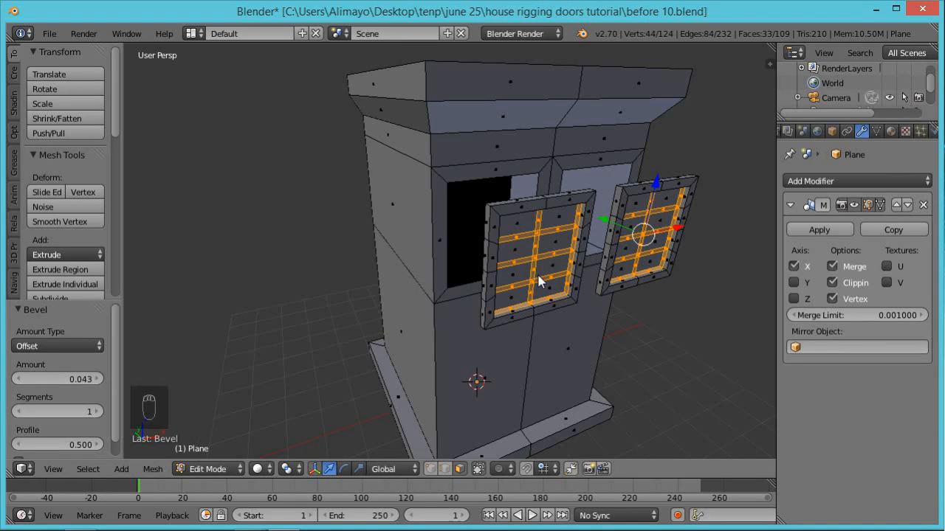
# Extrude the window bar faces outward along the Y axis by about -0.077.
pyautogui.keyDown('ctrl'); pyautogui.moveTo(603, 344); pyautogui.dragTo(597, 308, button='middle'); pyautogui.keyUp('ctrl')
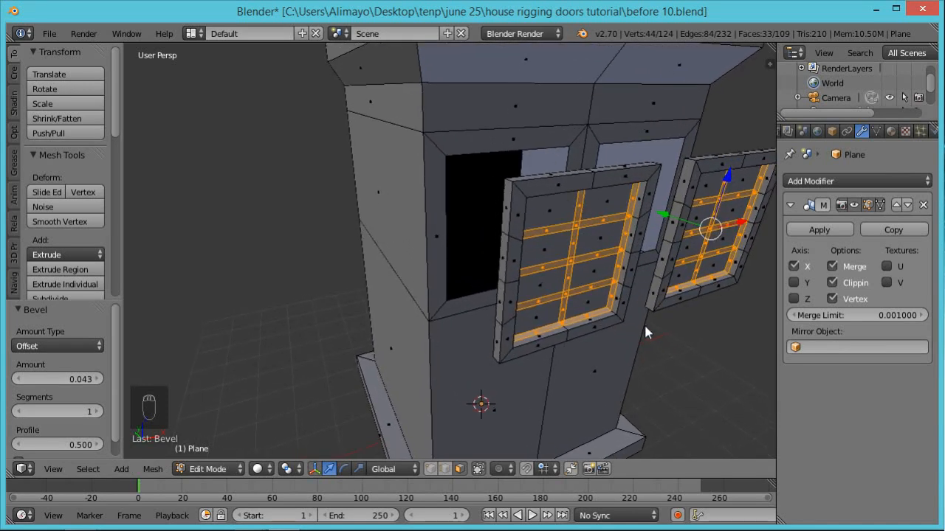
pyautogui.moveTo(660, 316); pyautogui.dragTo(578, 333, button='middle')
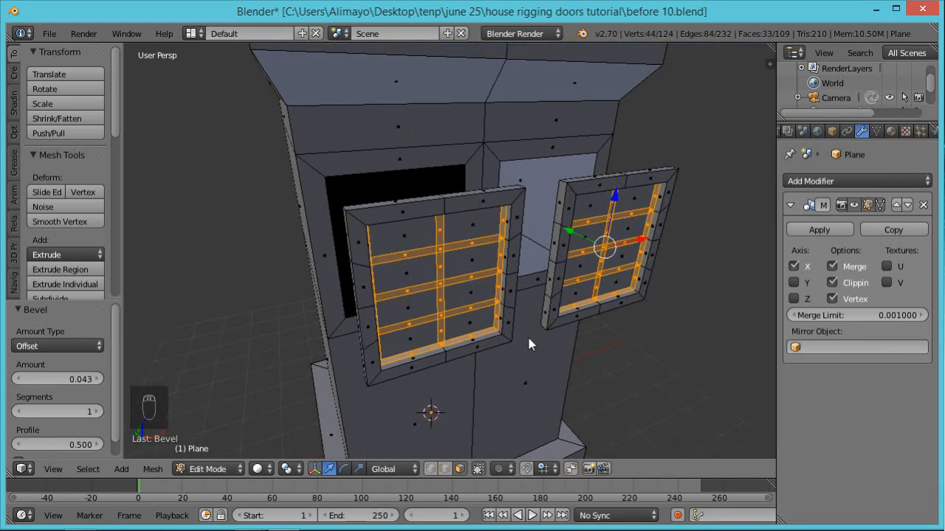
pyautogui.press('e')
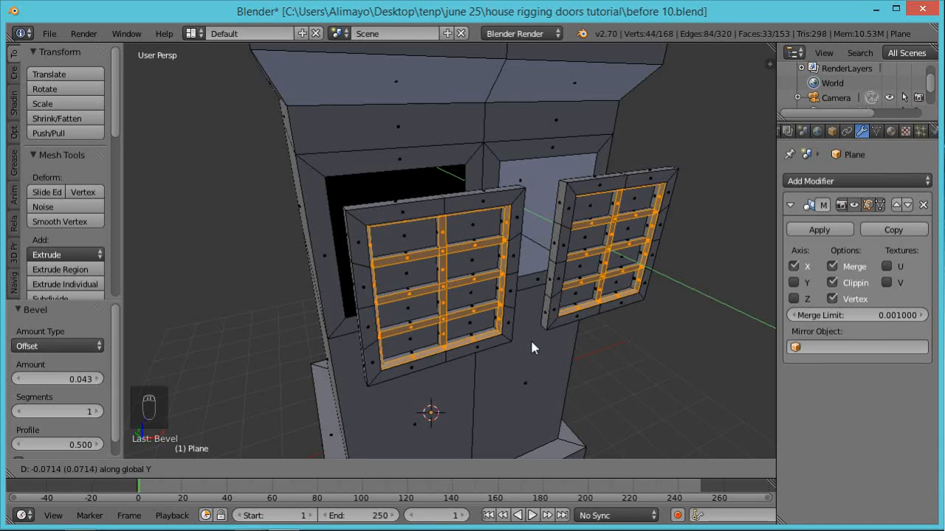
pyautogui.click(530, 339)
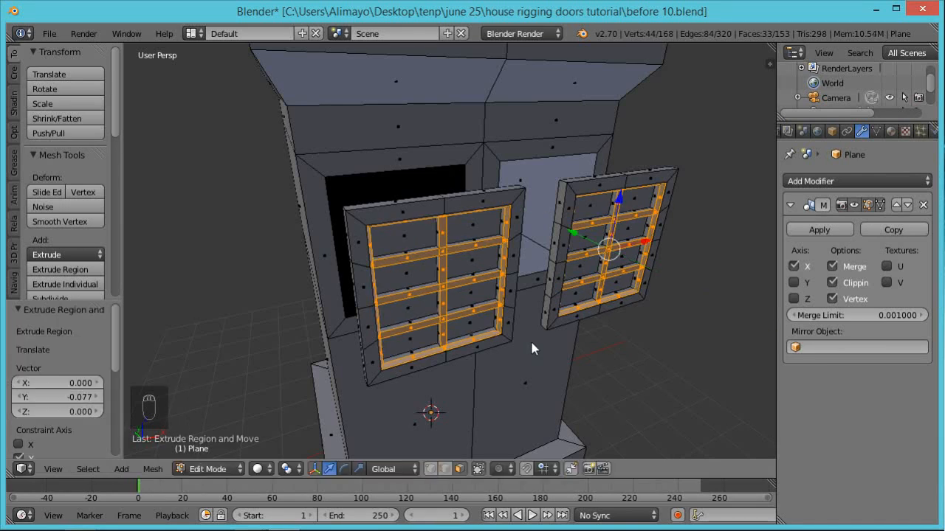
# Extrude the two front faces of the window frame's bottom edge along the Y axis by about -0.054 to form a sill.
pyautogui.moveTo(503, 360); pyautogui.dragTo(504, 327, button='middle')
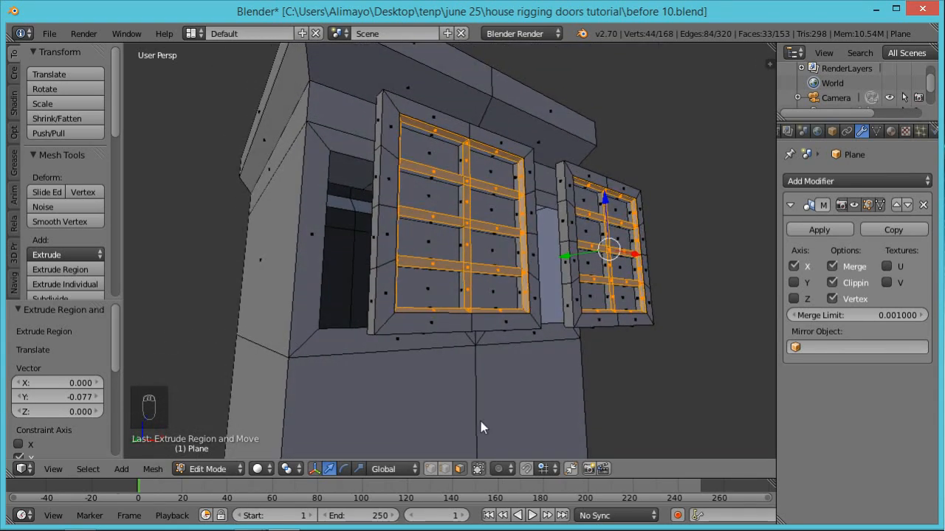
pyautogui.rightClick(481, 325)
pyautogui.keyDown('shift'); pyautogui.rightClick(420, 324); pyautogui.keyUp('shift')
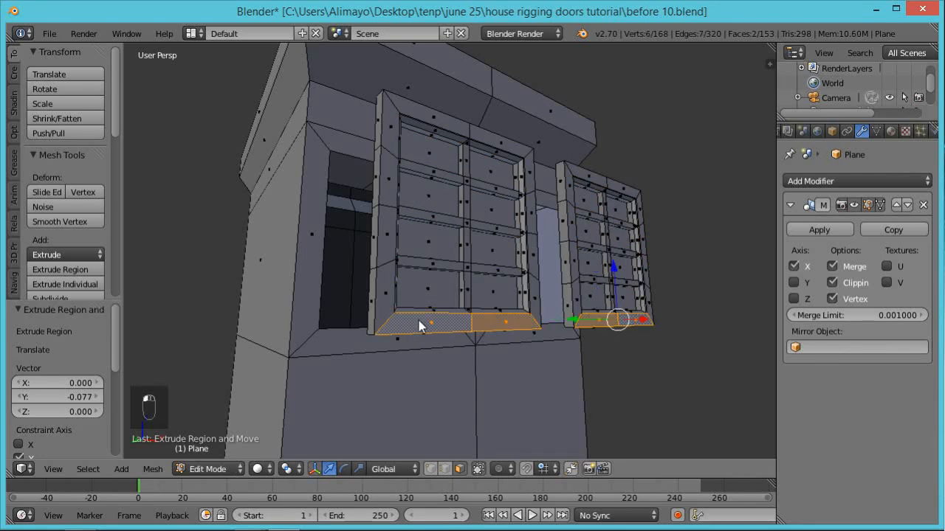
pyautogui.moveTo(430, 347); pyautogui.dragTo(467, 390, button='middle')
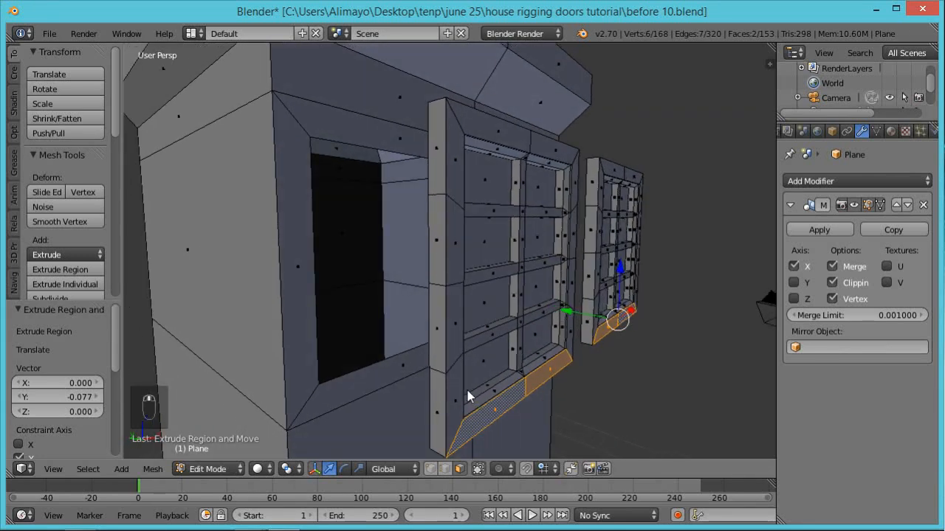
pyautogui.press('e')
pyautogui.press('y')
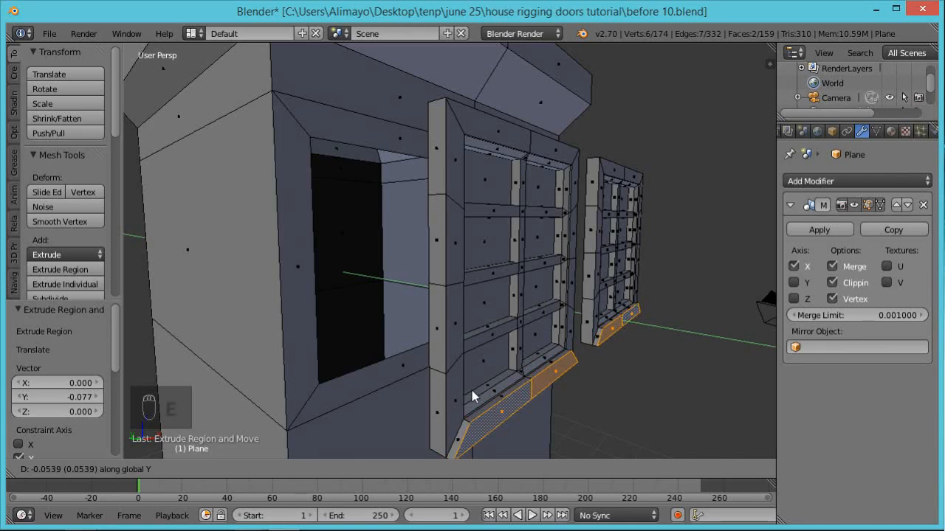
pyautogui.click(472, 390)
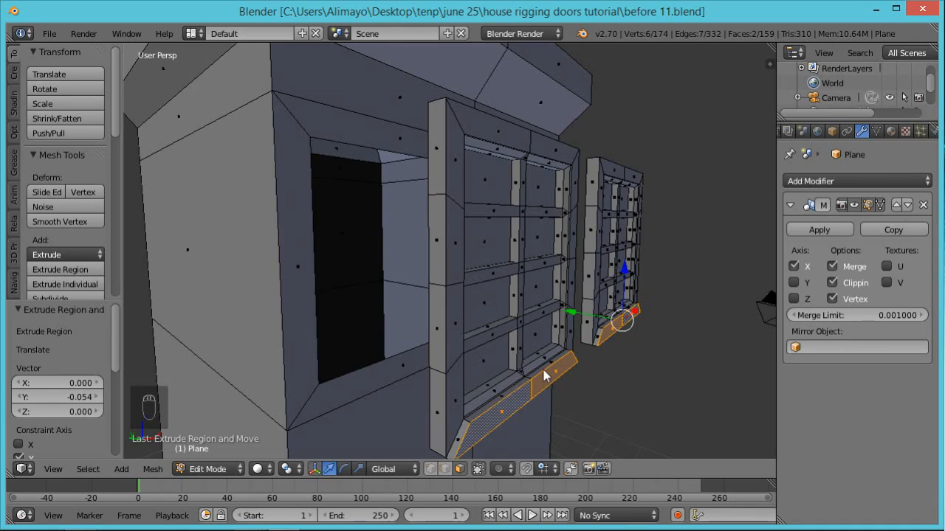
# Select the whole linked window panel and move it along the Y axis by about 1.449 into the wall opening.
pyautogui.hotkey('ctrl', 'l')
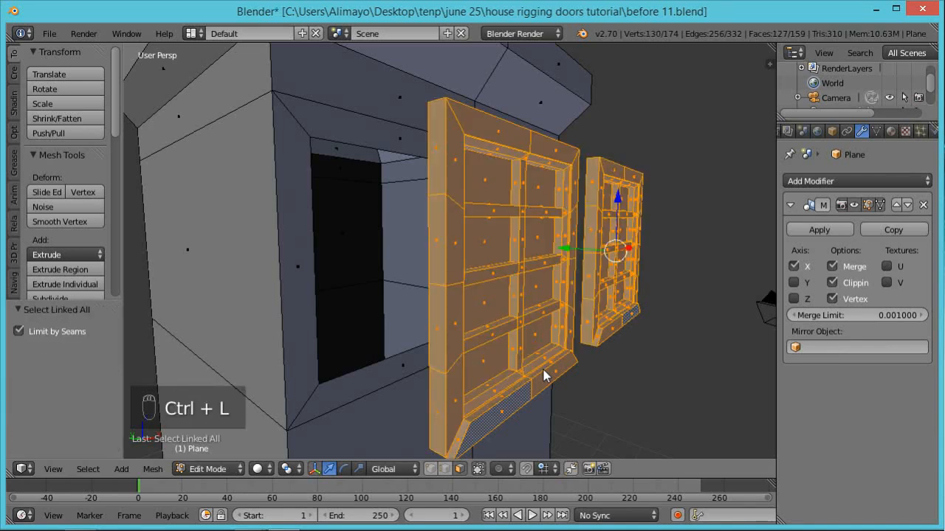
pyautogui.moveTo(483, 356); pyautogui.dragTo(536, 262, button='middle')
pyautogui.moveTo(535, 243); pyautogui.dragTo(450, 245)
pyautogui.moveTo(540, 287); pyautogui.dragTo(470, 317, button='middle')
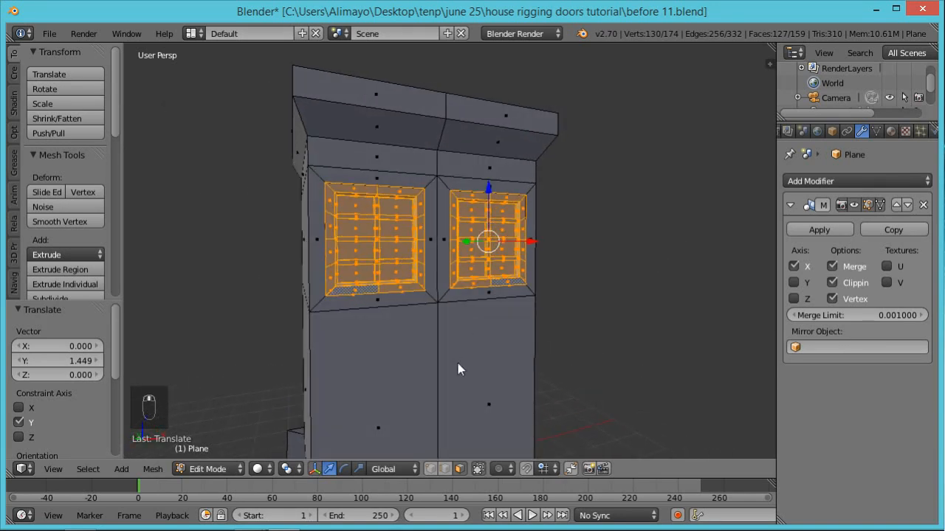
pyautogui.scroll(-3, 458, 363)
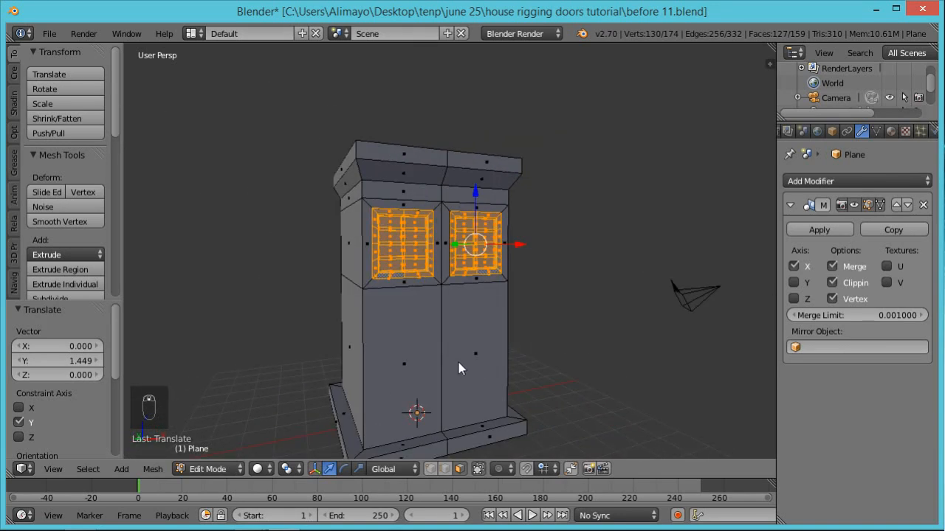
# Add a horizontal loop cut to the wall below the windows and raise it along the Z axis twice by about 0.149.
pyautogui.press('a')
pyautogui.hotkey('ctrl', 'r')
pyautogui.click(459, 362)
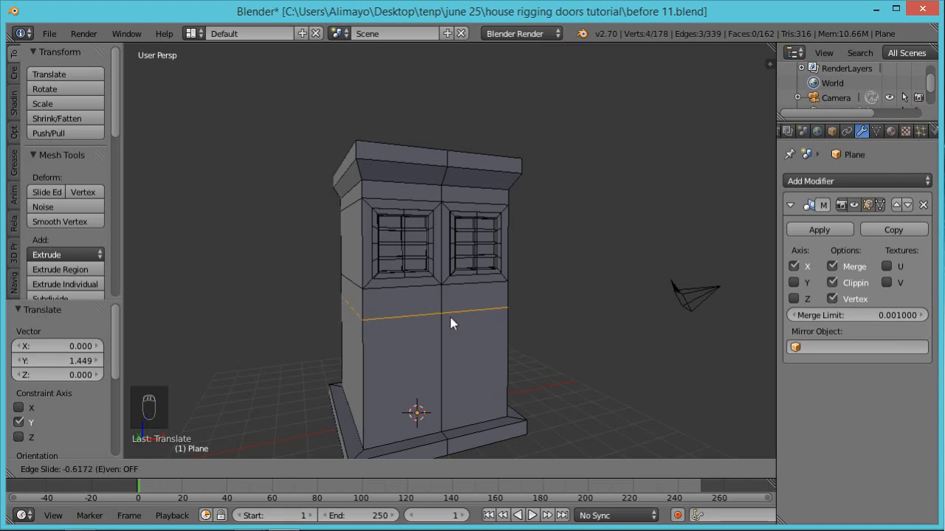
pyautogui.click(451, 325)
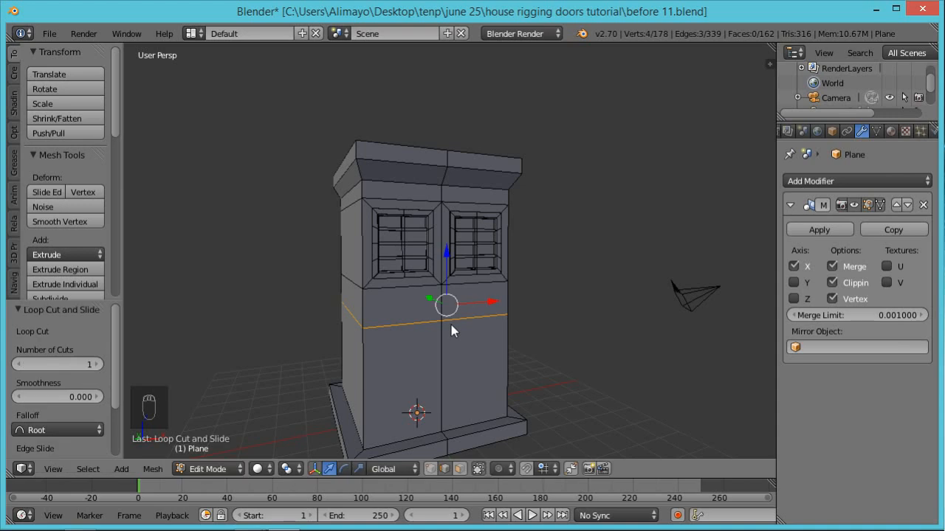
pyautogui.moveTo(448, 272); pyautogui.dragTo(448, 266)
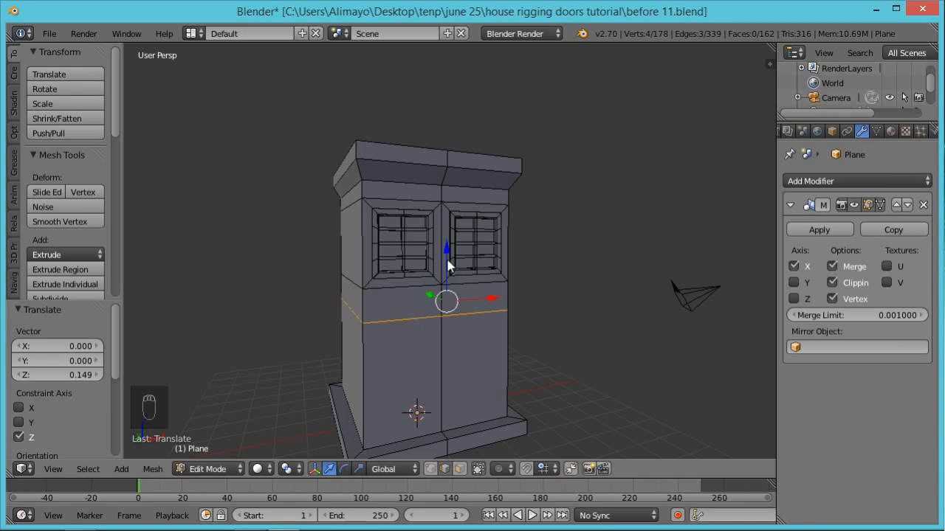
pyautogui.moveTo(448, 264); pyautogui.dragTo(447, 262)
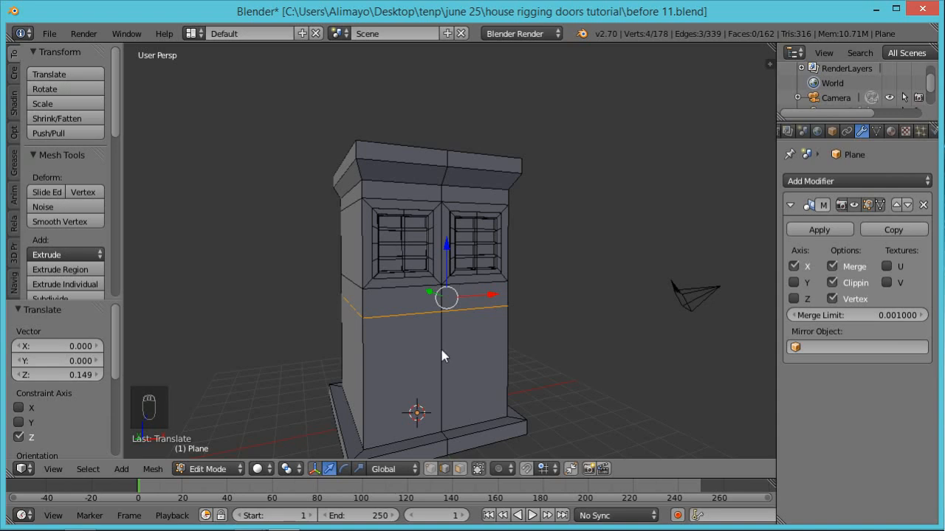
# Add a mirrored vertical loop cut to the front wall, slid close to its outer edge to mark the door's side.
pyautogui.hotkey('ctrl', 'r')
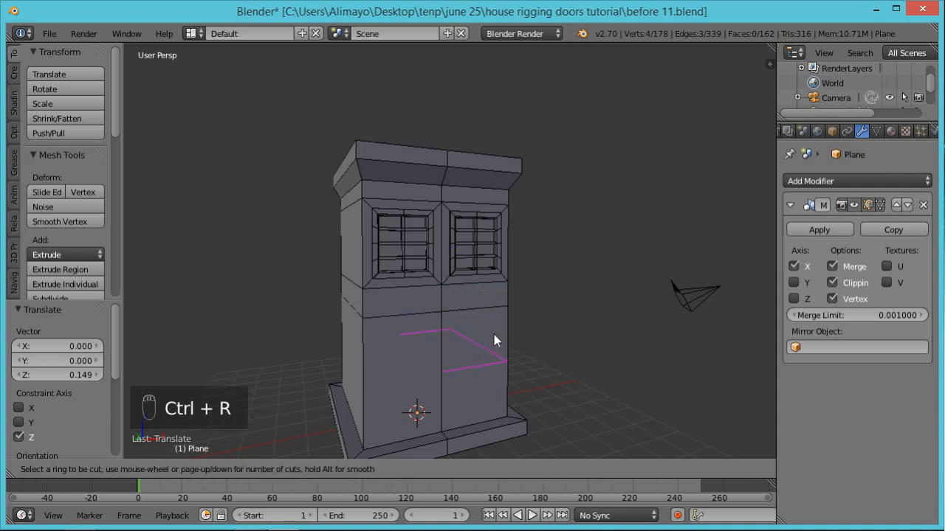
pyautogui.click(475, 306)
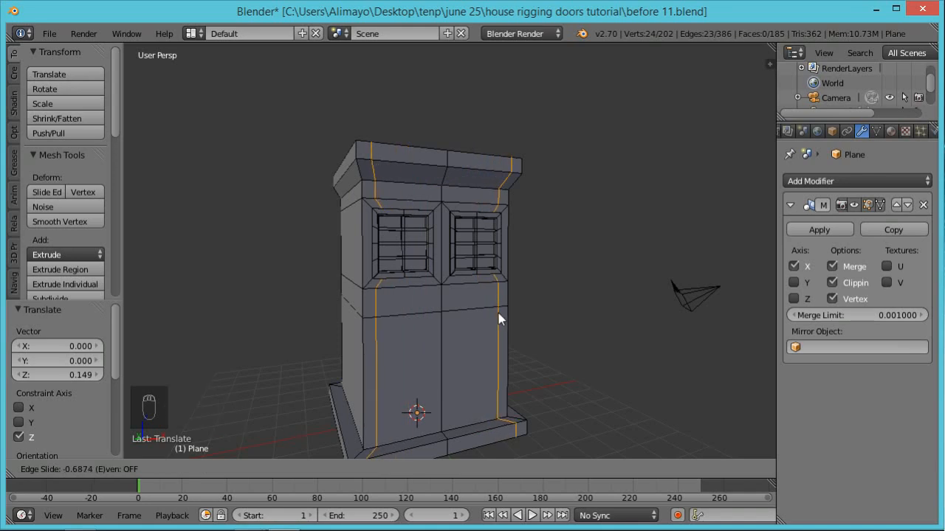
pyautogui.click(498, 313)
pyautogui.rightClick(498, 314)
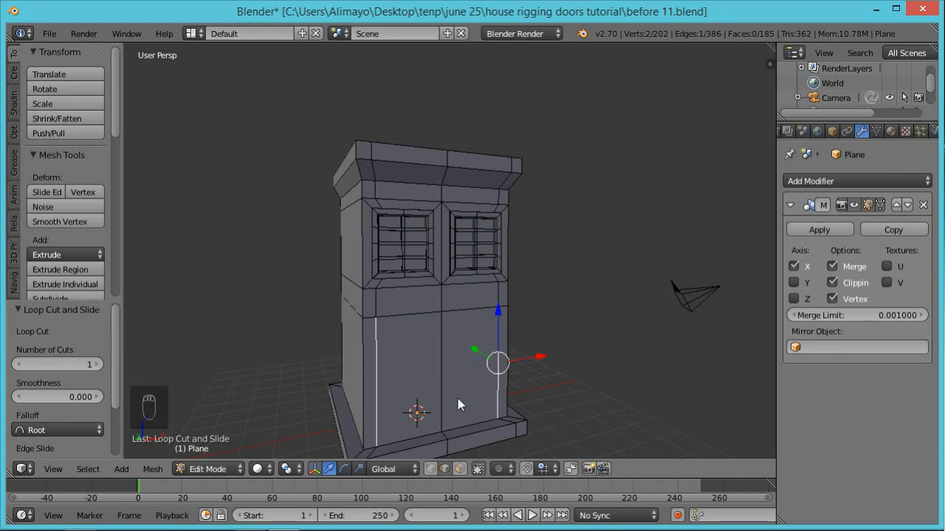
# Try raising the centre vertex of the door's top edge along the Z axis by about 0.358, and undo the move.
pyautogui.click(428, 468)
pyautogui.rightClick(442, 311)
pyautogui.moveTo(444, 267); pyautogui.dragTo(443, 256)
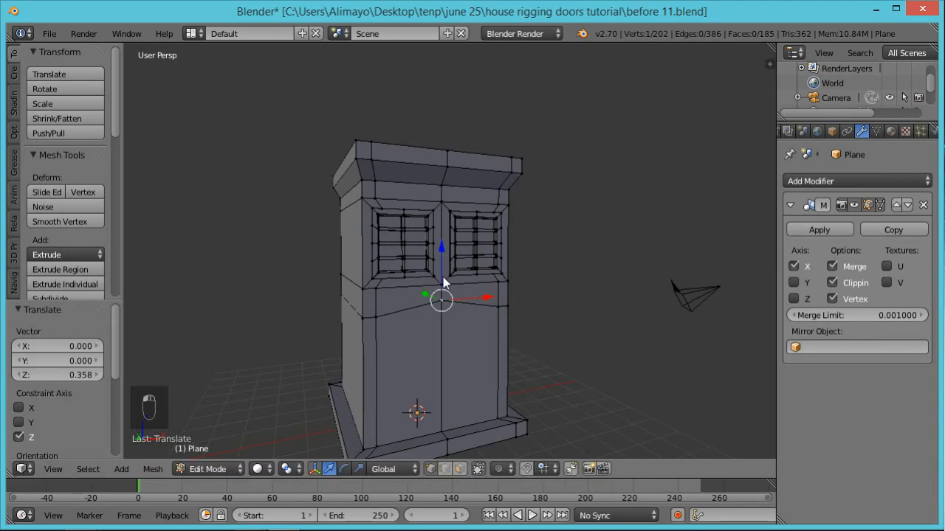
pyautogui.hotkey('ctrl', 'z')
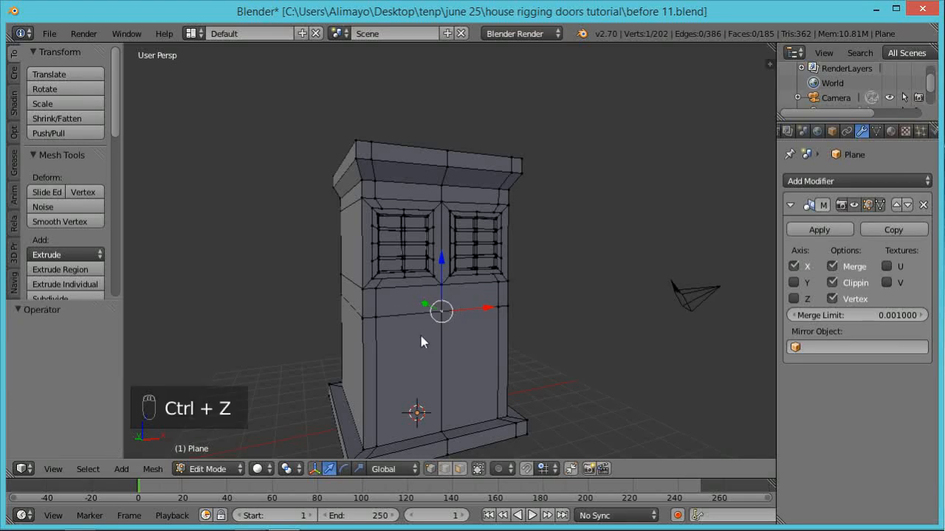
# Add another mirrored vertical loop cut to the front wall, slid between the centre line and the door's side edge.
pyautogui.hotkey('ctrl', 'r')
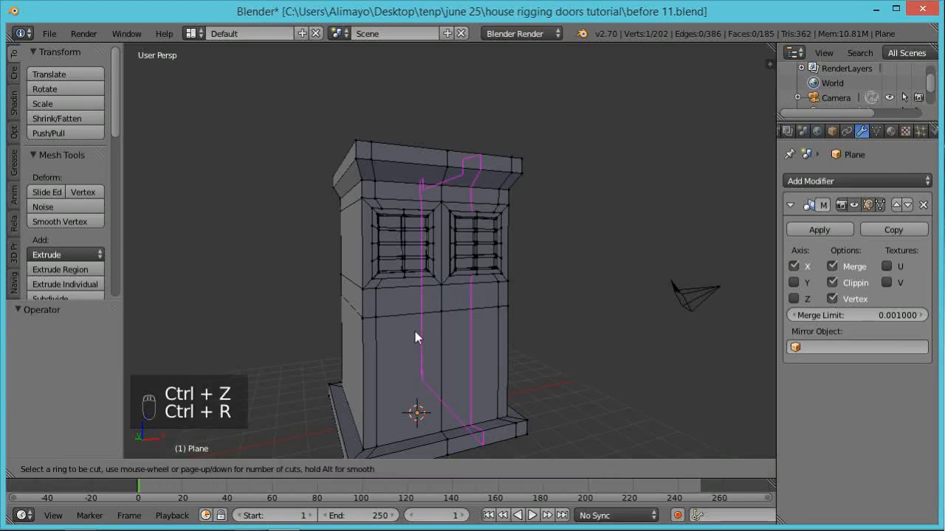
pyautogui.click(415, 333)
pyautogui.moveTo(415, 332); pyautogui.dragTo(428, 345)
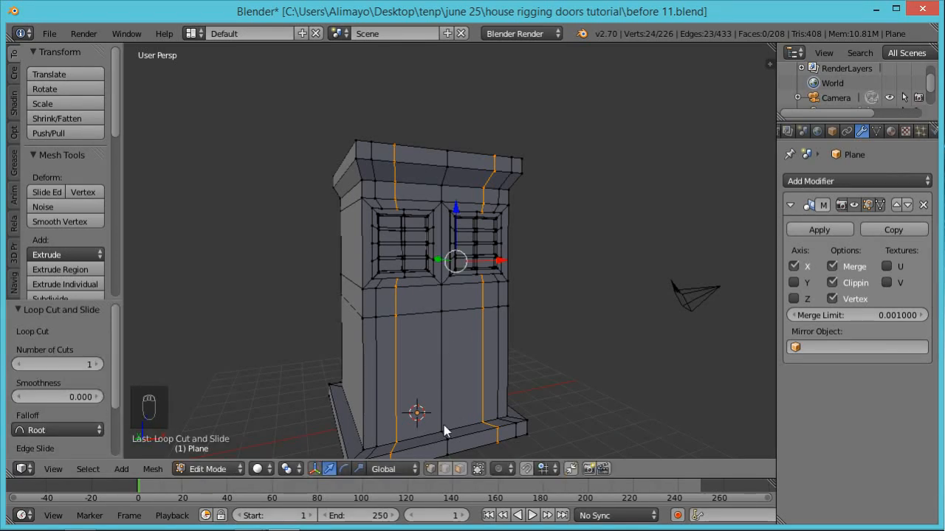
# Arch the door's top edge by raising its centre vertex about 0.311 along the Z axis and adjusting the neighbouring vertex's height.
pyautogui.rightClick(442, 311)
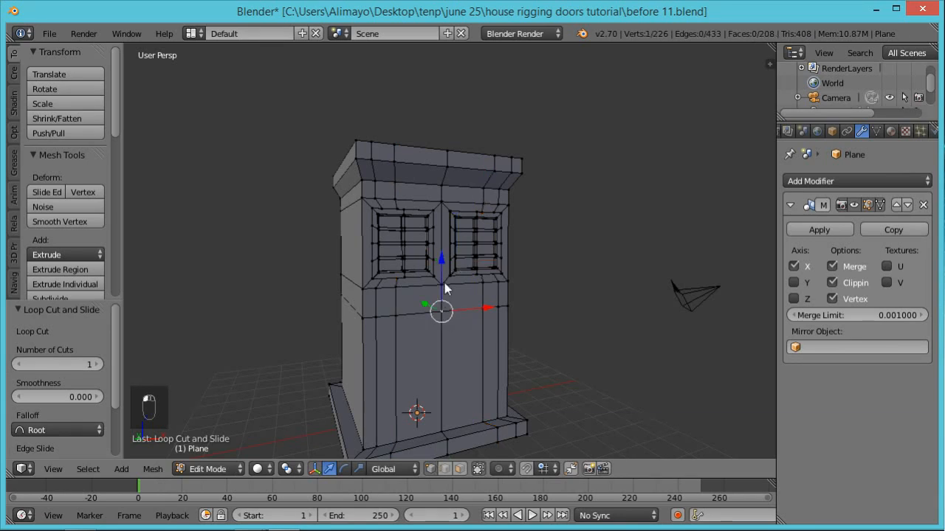
pyautogui.moveTo(444, 265)
pyautogui.mouseDown()
pyautogui.moveTo(443, 253)
pyautogui.moveTo(437, 261)
pyautogui.mouseUp()
pyautogui.rightClick(395, 318)
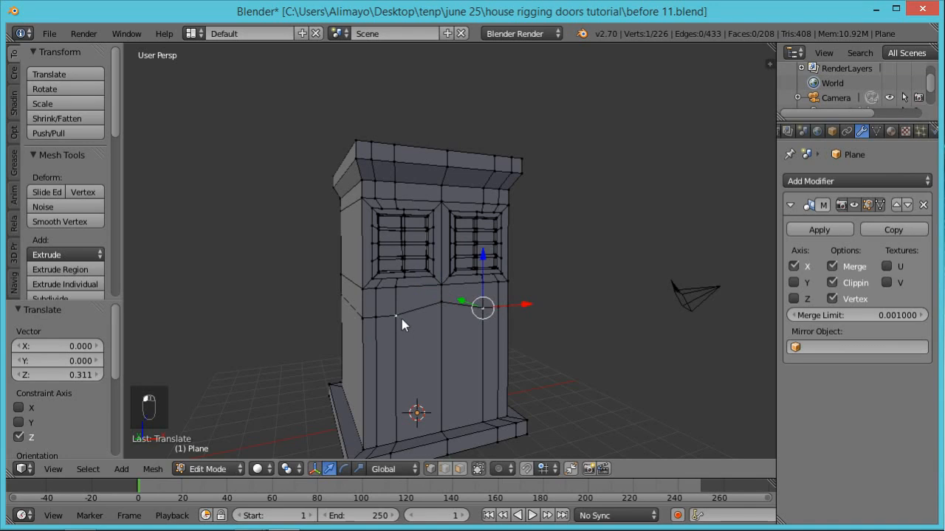
pyautogui.moveTo(483, 260)
pyautogui.mouseDown()
pyautogui.moveTo(444, 253)
pyautogui.moveTo(484, 264)
pyautogui.mouseUp()
pyautogui.rightClick(437, 303)
pyautogui.rightClick(394, 310)
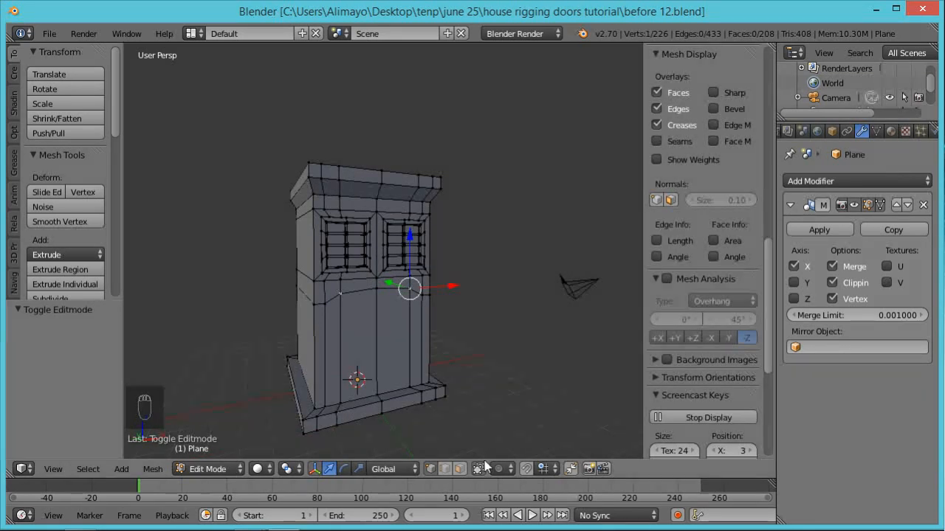
# Extrude the arched door faces in place and scale the new faces to about 0.789 to form a surrounding frame.
pyautogui.click(458, 470)
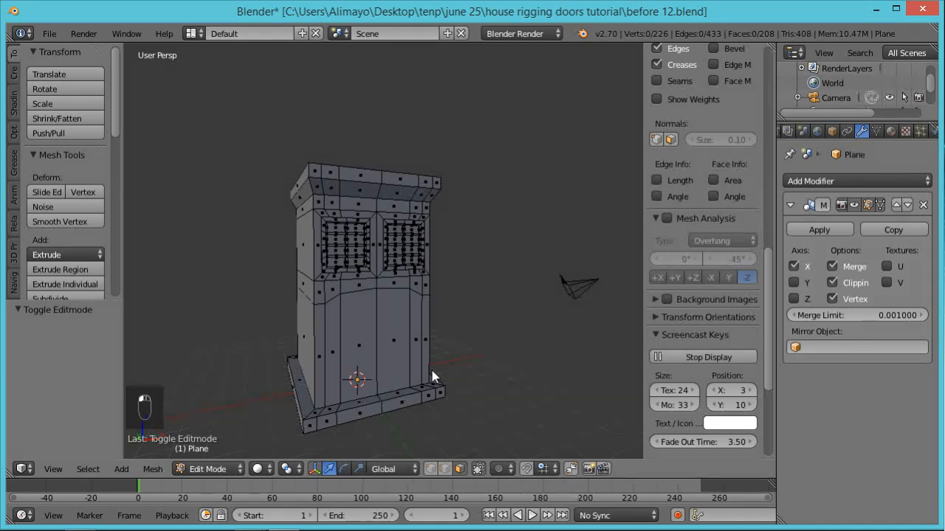
pyautogui.click(333, 329)
pyautogui.keyDown('shift'); pyautogui.click(351, 329); pyautogui.keyUp('shift')
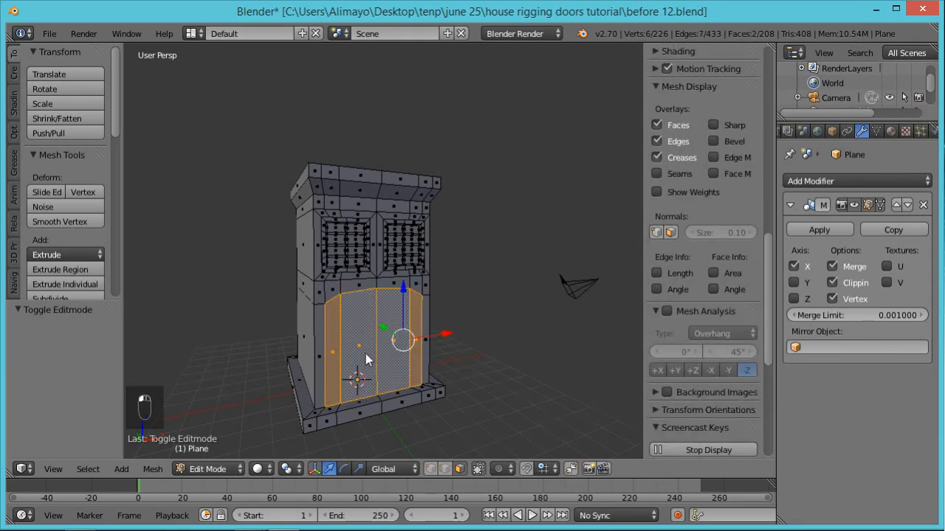
pyautogui.moveTo(359, 366); pyautogui.dragTo(392, 370, button='middle')
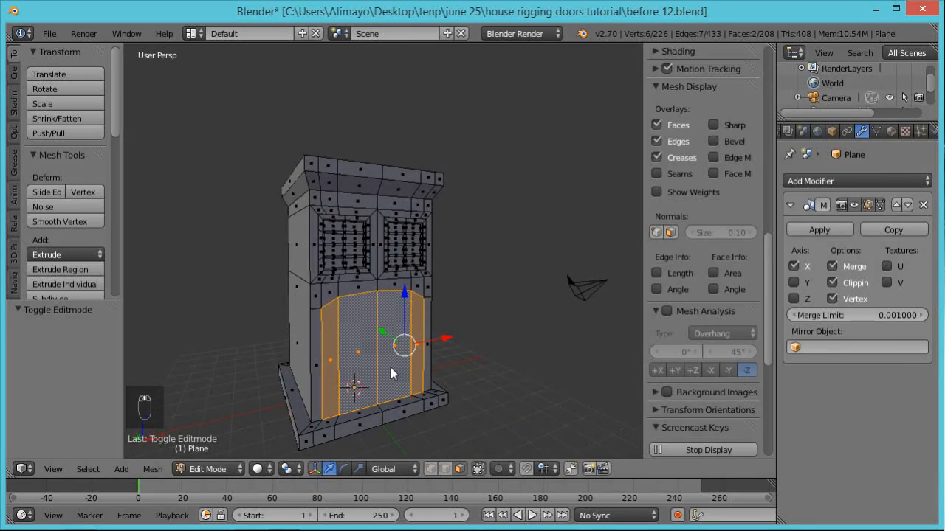
pyautogui.scroll(4, 390, 368)
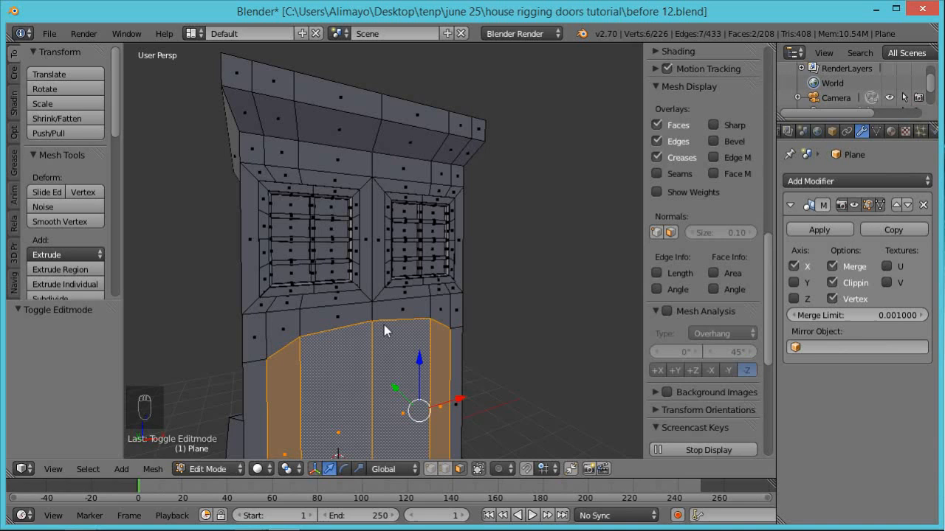
pyautogui.keyDown('shift'); pyautogui.moveTo(414, 395); pyautogui.dragTo(437, 297, button='middle'); pyautogui.keyUp('shift')
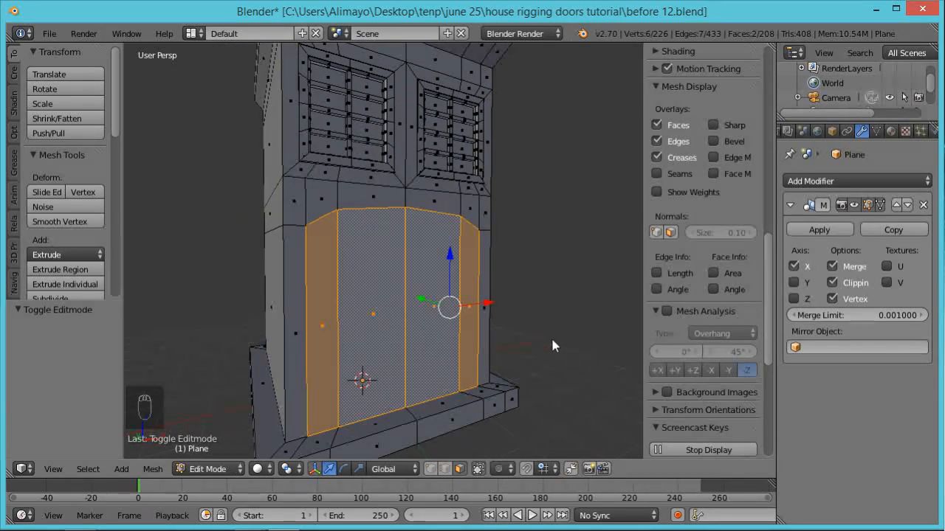
pyautogui.press('e')
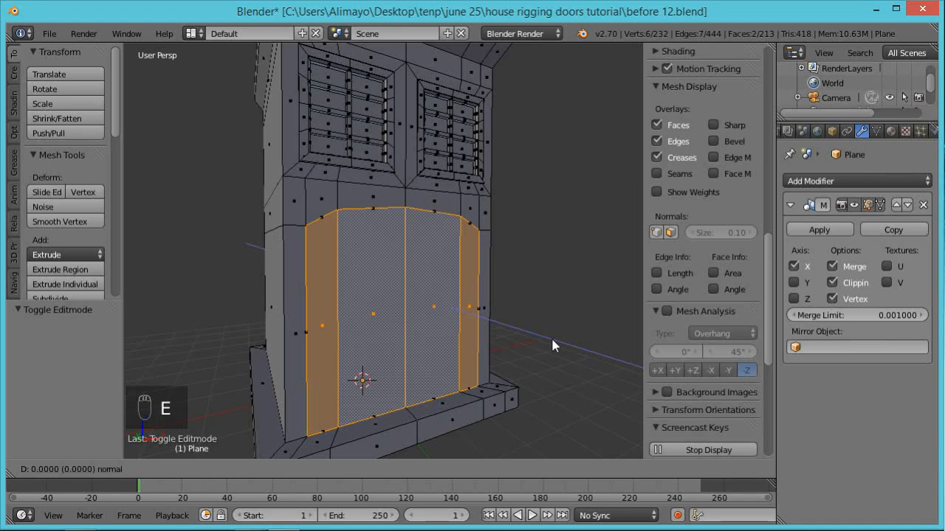
pyautogui.rightClick(551, 336)
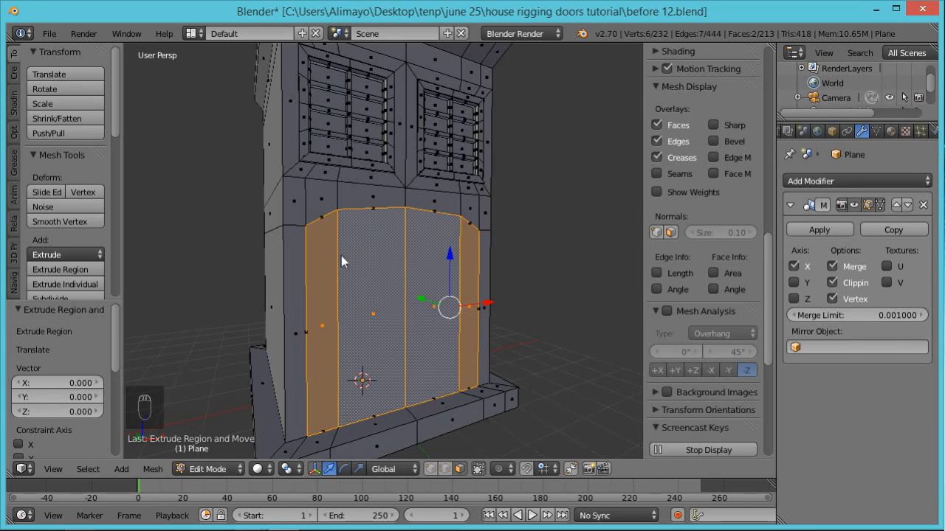
pyautogui.press('s')
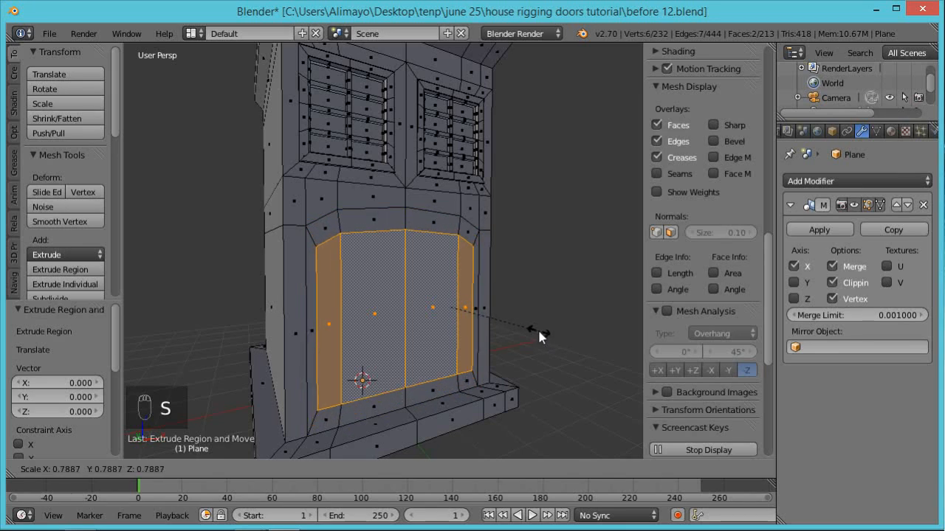
pyautogui.click(538, 327)
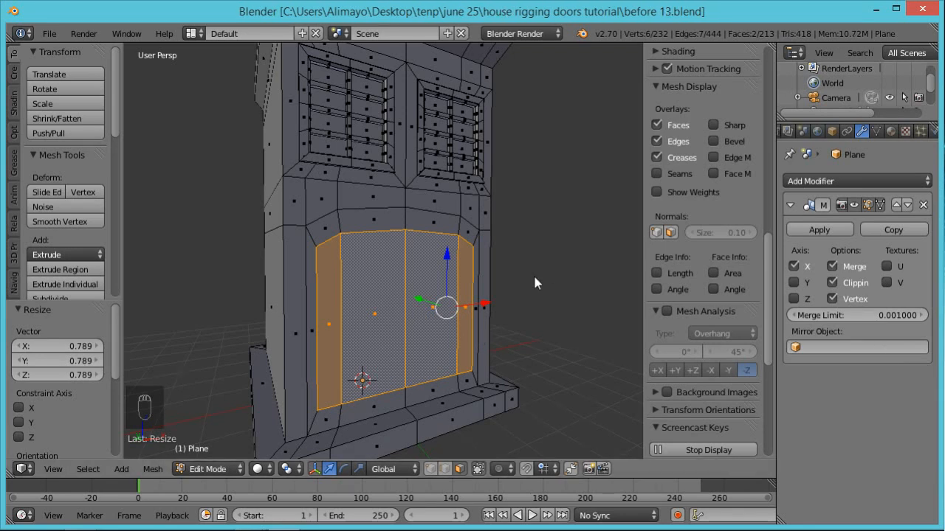
# Stretch the inner door faces by about 1.174 along the Z axis and lower them about 0.107.
pyautogui.press('s')
pyautogui.press('z')
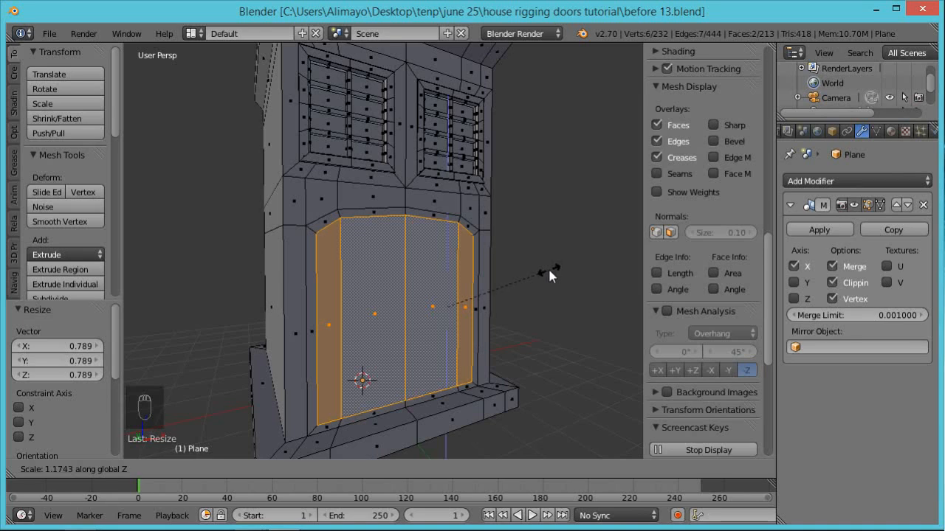
pyautogui.click(548, 268)
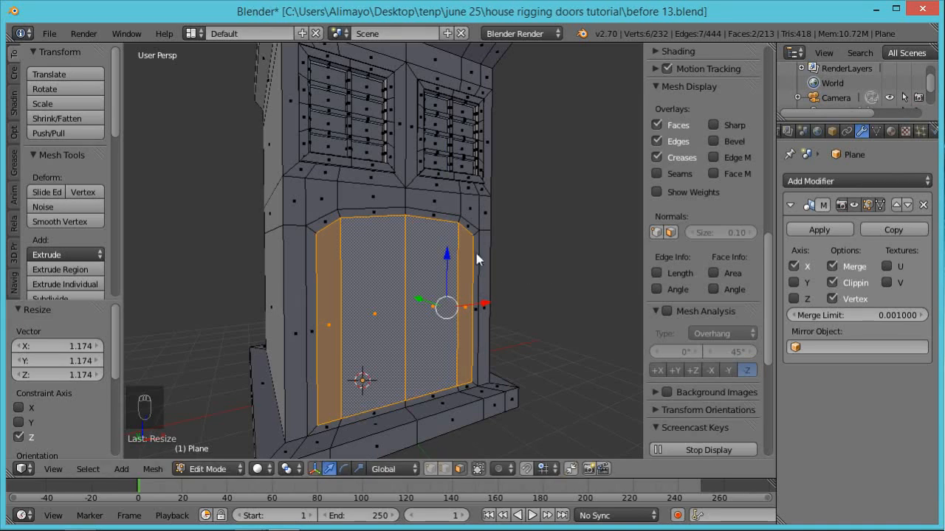
pyautogui.press('g')
pyautogui.press('z')
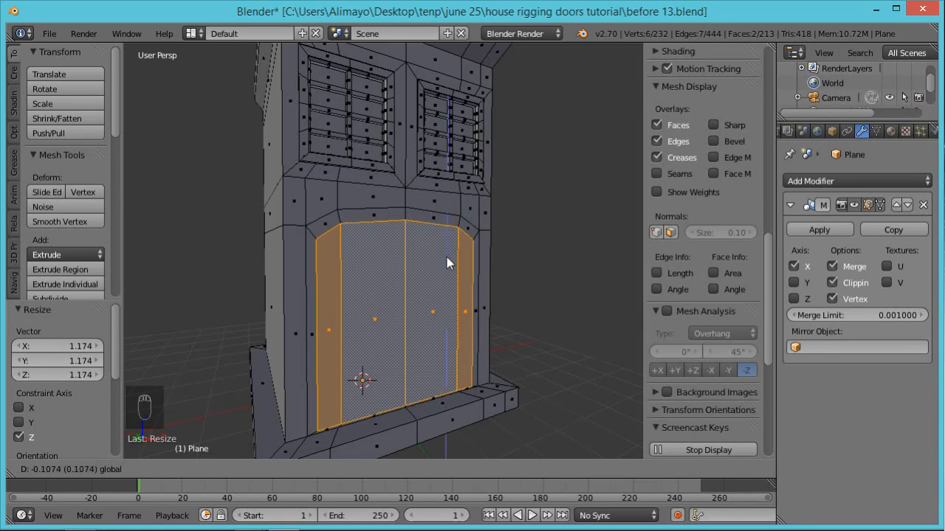
pyautogui.click(448, 263)
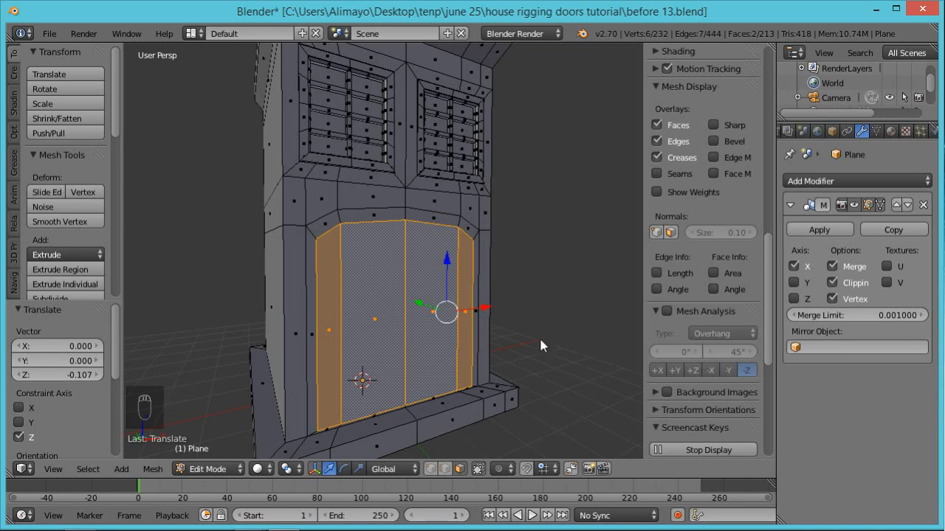
# Extrude the frame faces along the door's sides and arched top by about -0.151 along the Y axis.
pyautogui.moveTo(537, 338)
pyautogui.mouseDown(button='middle')
pyautogui.moveTo(521, 347)
pyautogui.moveTo(537, 345)
pyautogui.moveTo(540, 356)
pyautogui.mouseUp(button='middle')
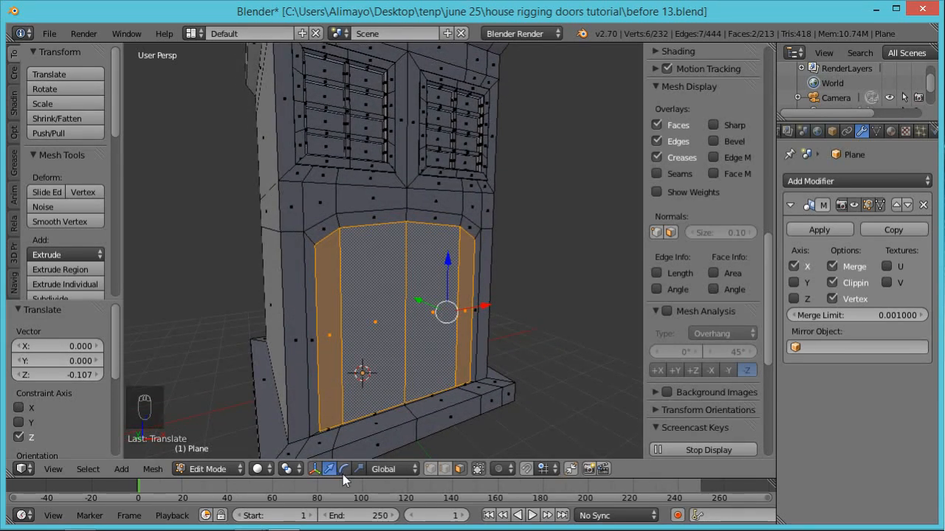
pyautogui.rightClick(314, 382)
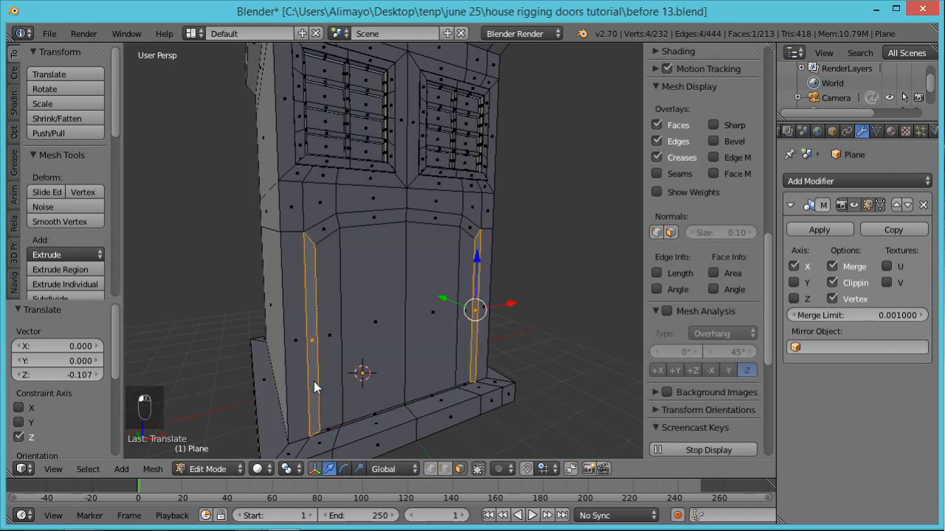
pyautogui.keyDown('shift'); pyautogui.rightClick(325, 231); pyautogui.keyUp('shift')
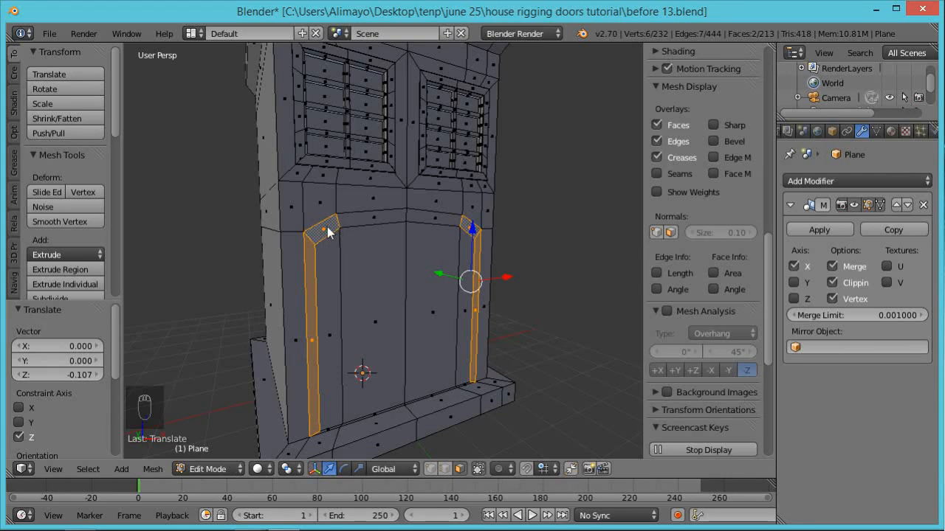
pyautogui.keyDown('shift'); pyautogui.rightClick(363, 233); pyautogui.keyUp('shift')
pyautogui.moveTo(379, 285); pyautogui.dragTo(421, 303, button='middle')
pyautogui.press('e')
pyautogui.press('y')
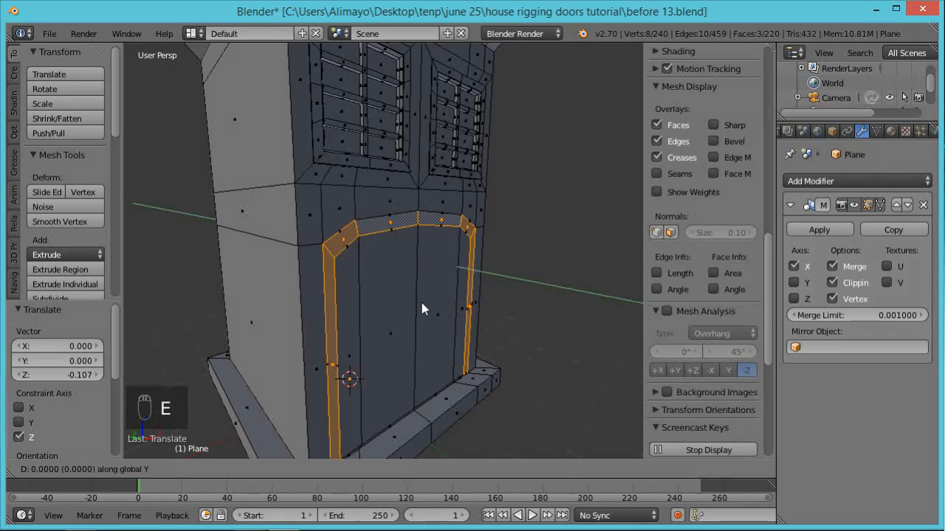
pyautogui.click(428, 302)
# Split the door panel faces inside the frame off from the wall, keeping all of them selected.
pyautogui.moveTo(496, 330); pyautogui.dragTo(495, 373, button='middle')
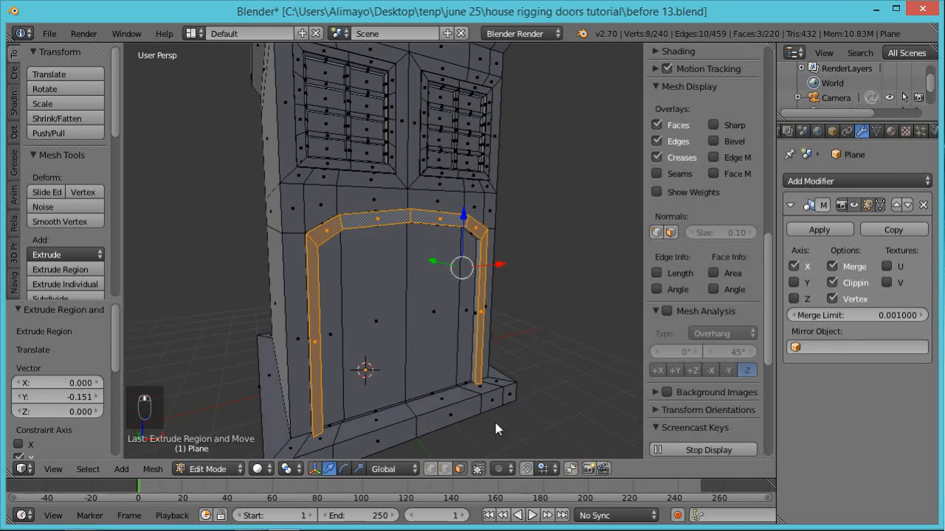
pyautogui.rightClick(331, 327)
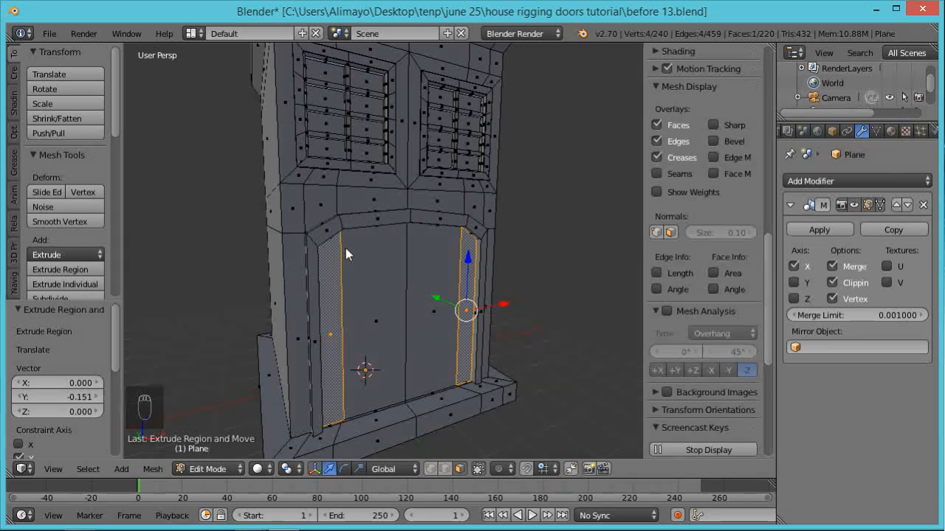
pyautogui.keyDown('shift'); pyautogui.rightClick(381, 299); pyautogui.keyUp('shift')
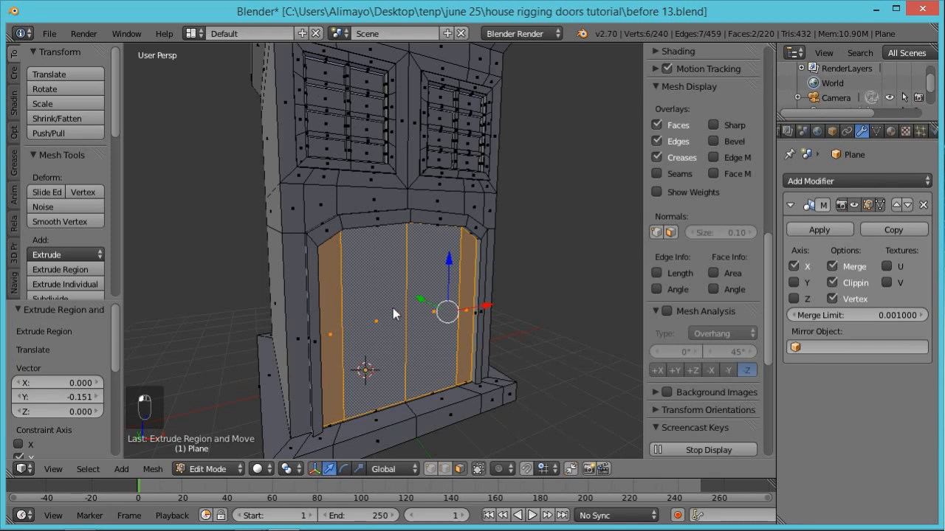
pyautogui.moveTo(407, 357); pyautogui.dragTo(443, 365, button='middle')
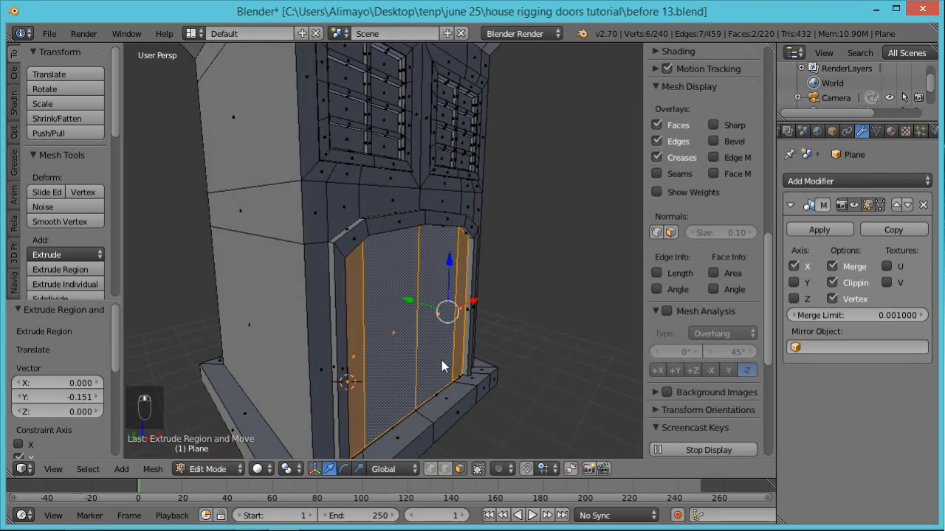
pyautogui.press('y')
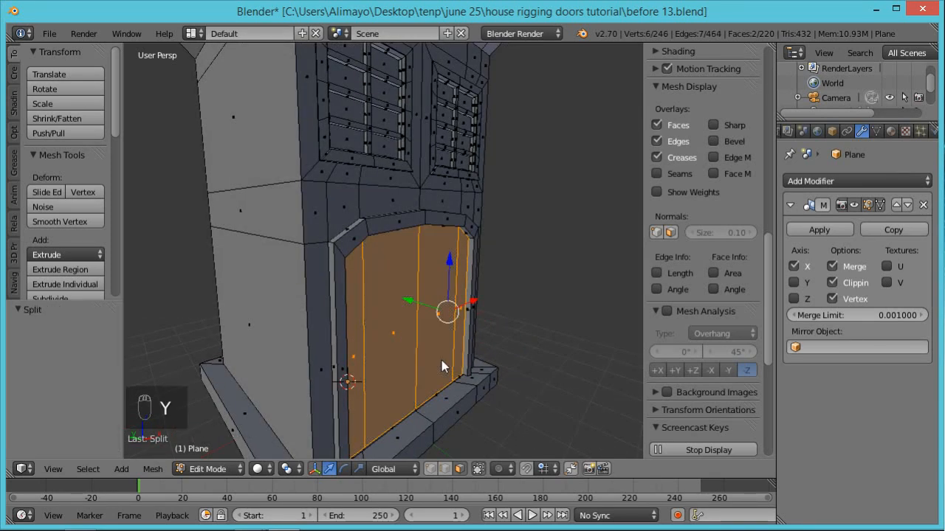
pyautogui.keyDown('shift'); pyautogui.rightClick(441, 365); pyautogui.keyUp('shift')
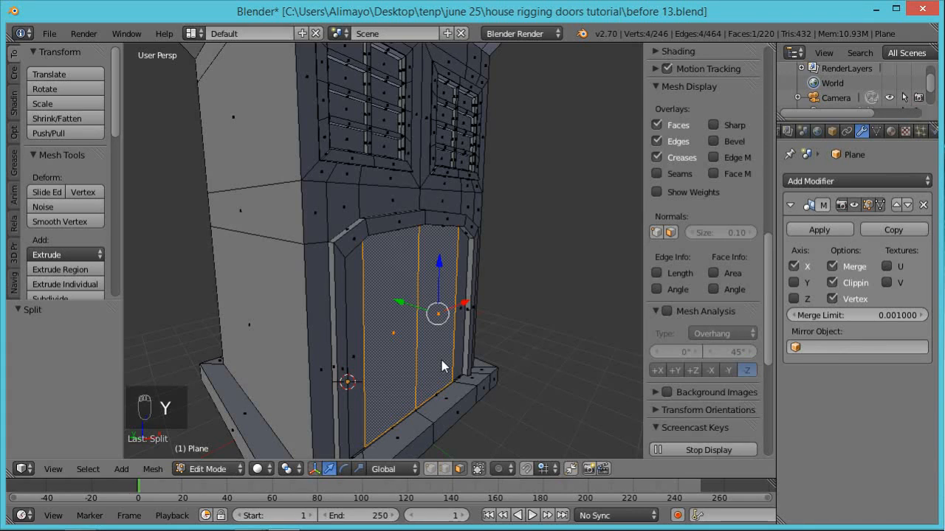
pyautogui.hotkey('ctrl', 'z')
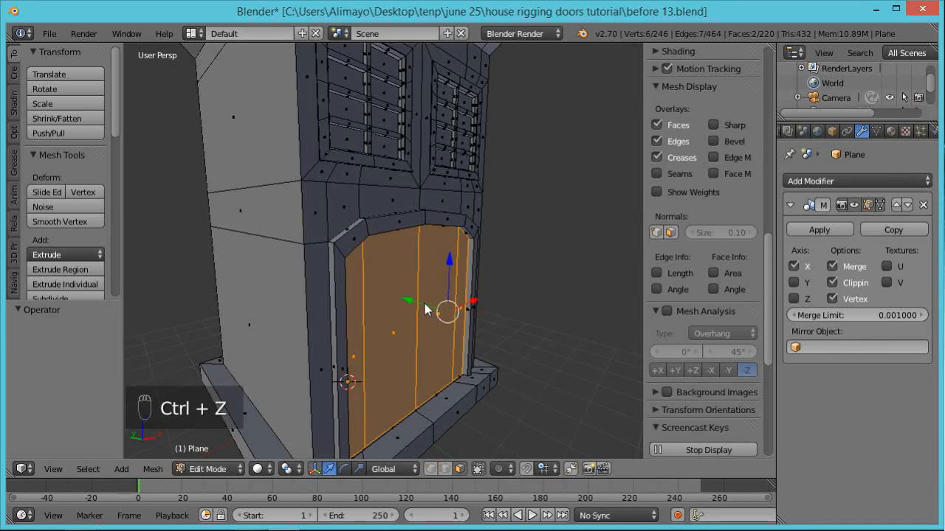
# Move the split door panel about -1.632 along the Y axis and extrude it about -0.209 along Y for thickness.
pyautogui.moveTo(414, 303); pyautogui.dragTo(486, 342)
pyautogui.scroll(-2, 504, 349)
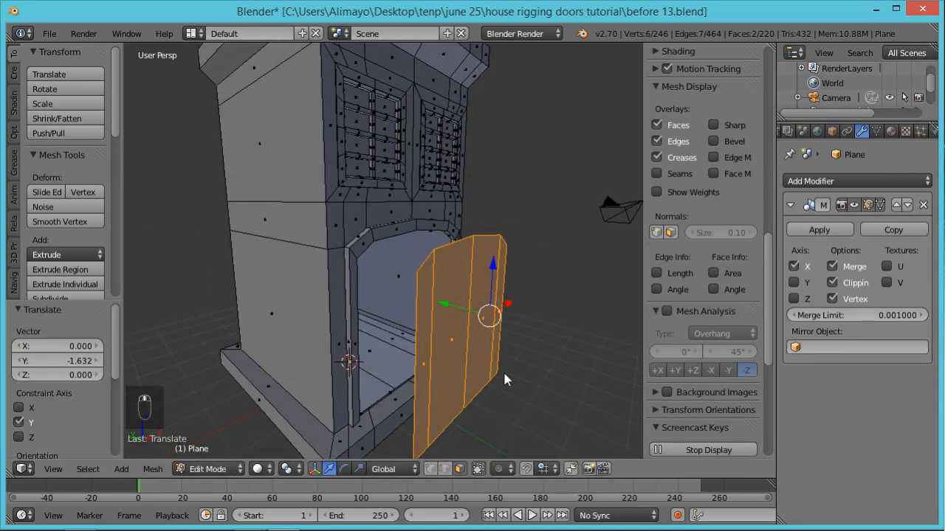
pyautogui.press('e')
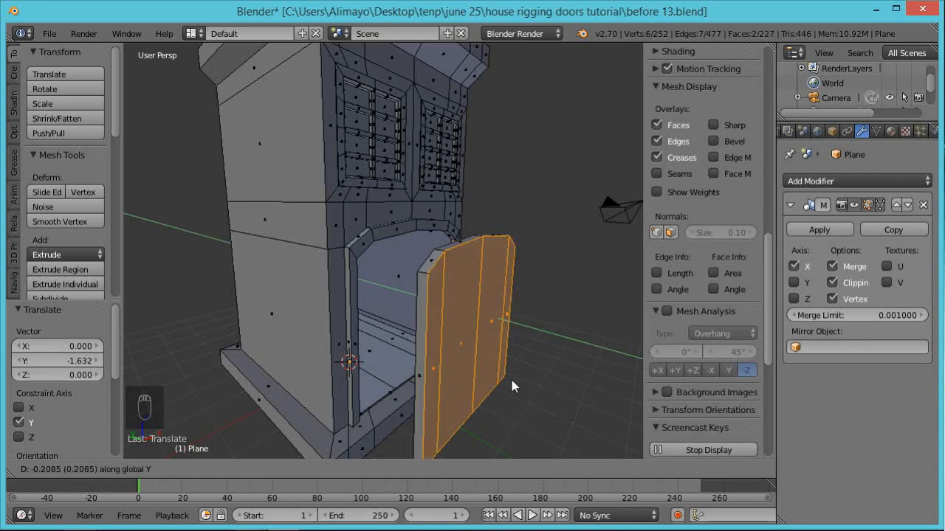
pyautogui.click(510, 377)
pyautogui.moveTo(534, 392); pyautogui.dragTo(513, 416, button='middle')
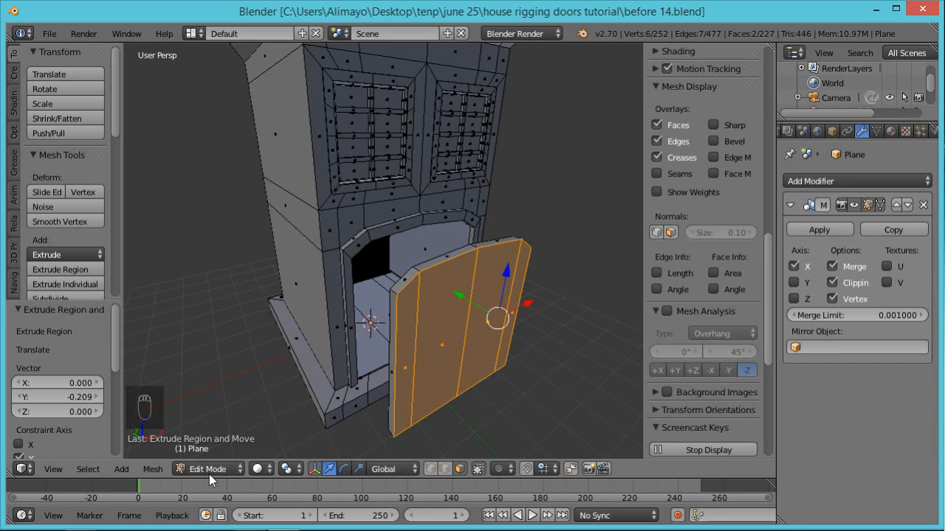
# Check the house with its Mirror modifier hidden and shown in Object Mode, and apply the modifier.
pyautogui.press('Tab')
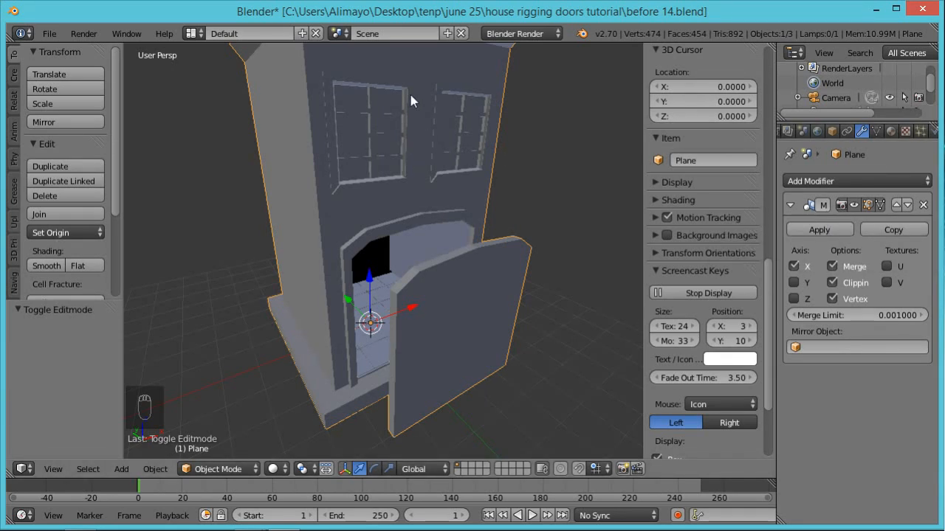
pyautogui.click(857, 207)
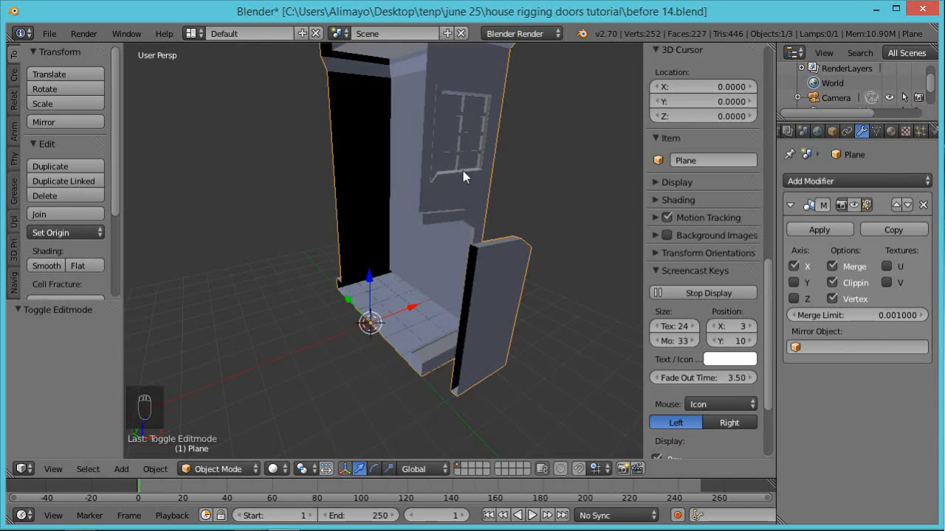
pyautogui.click(853, 207)
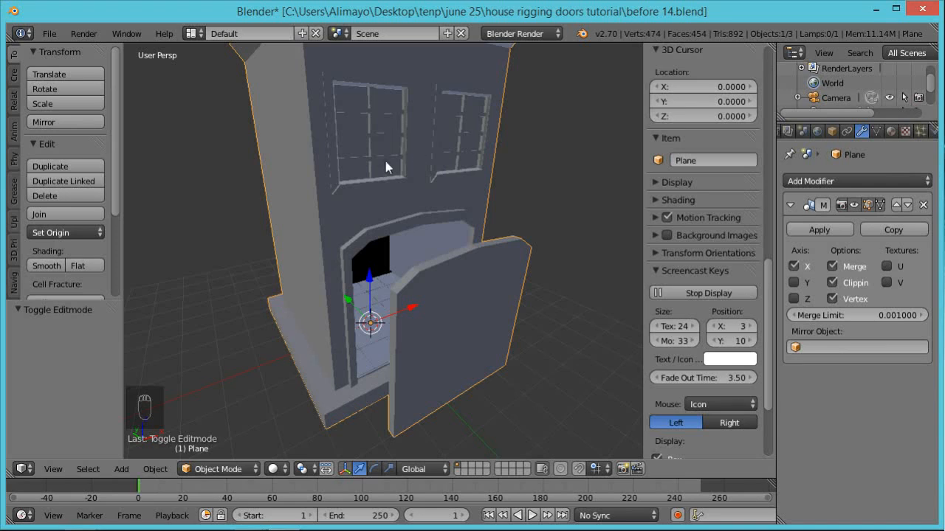
pyautogui.click(819, 230)
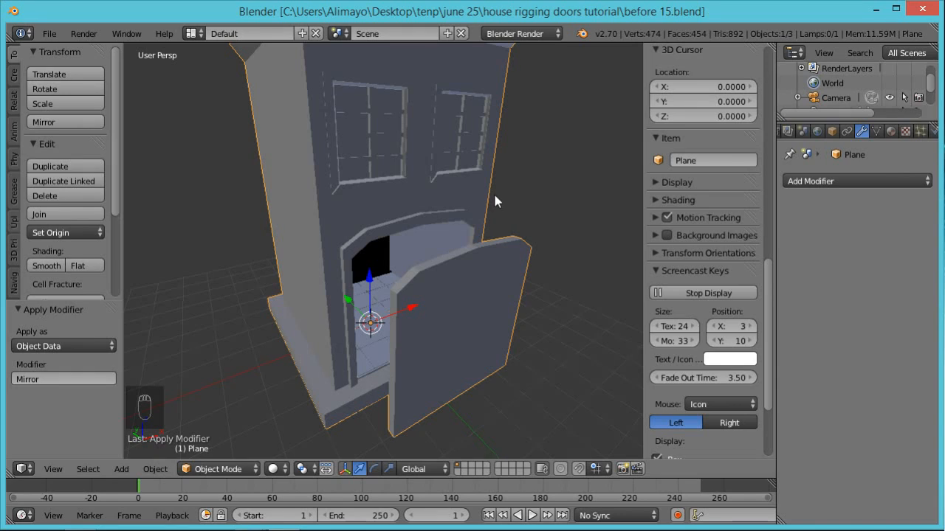
# Separate all front, back and edge faces of the detached door's negative-X half from the house mesh into a new object.
pyautogui.press('Tab')
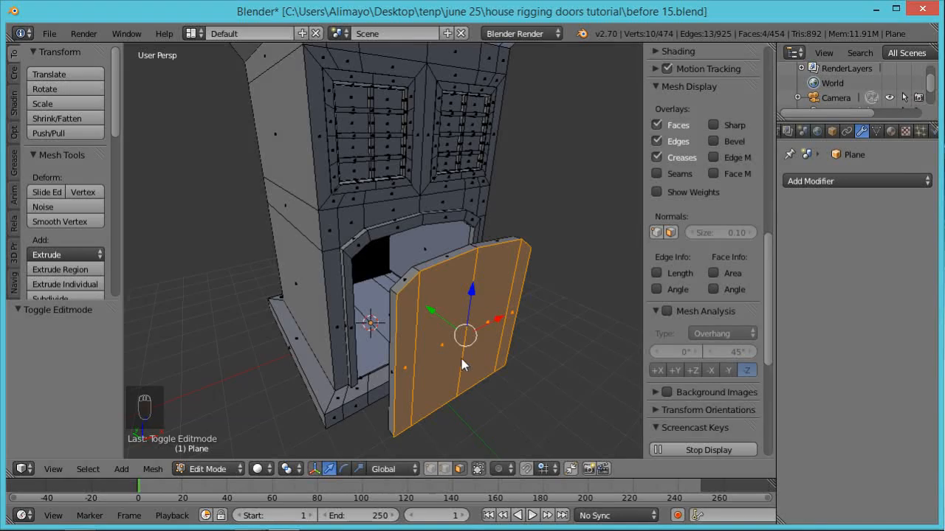
pyautogui.rightClick(439, 262)
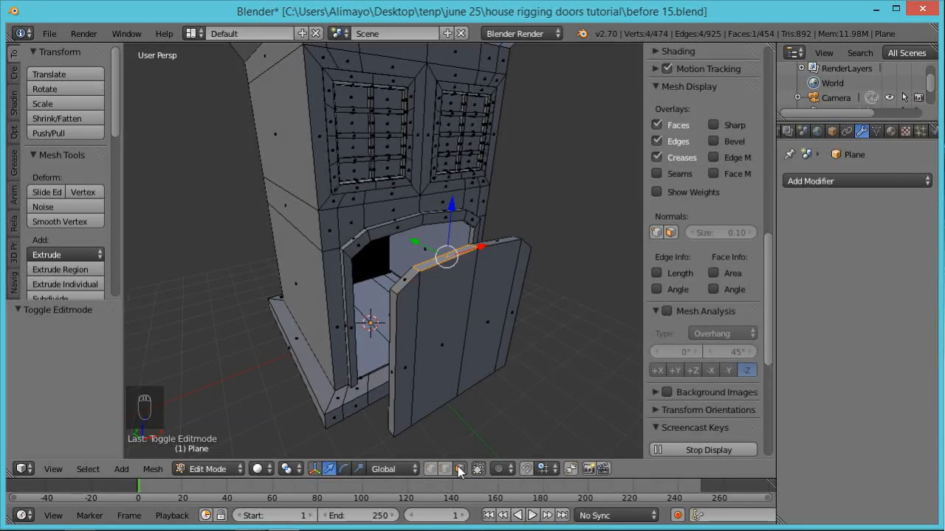
pyautogui.keyDown('shift'); pyautogui.rightClick(437, 328); pyautogui.keyUp('shift')
pyautogui.keyDown('shift'); pyautogui.rightClick(390, 341); pyautogui.keyUp('shift')
pyautogui.keyDown('shift'); pyautogui.rightClick(391, 342); pyautogui.keyUp('shift')
pyautogui.keyDown('shift'); pyautogui.rightClick(401, 284); pyautogui.keyUp('shift')
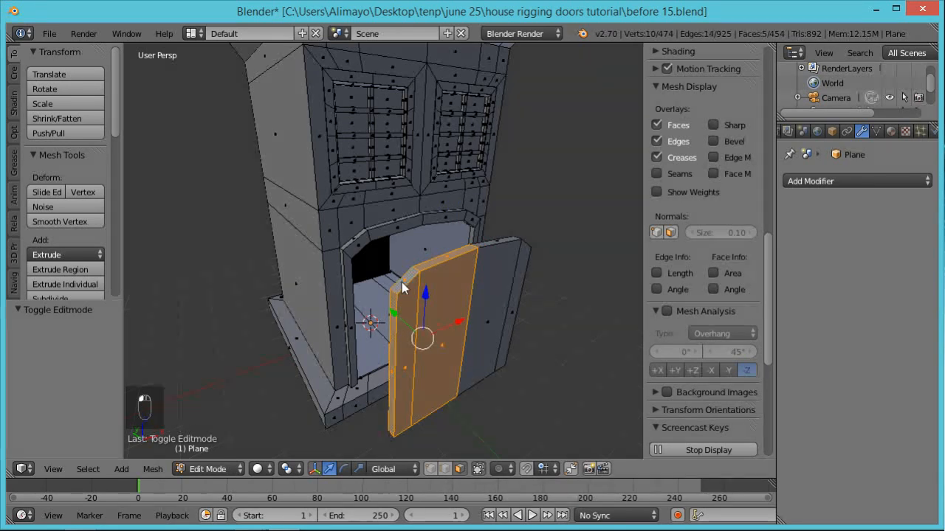
pyautogui.moveTo(379, 328); pyautogui.dragTo(529, 300, button='middle')
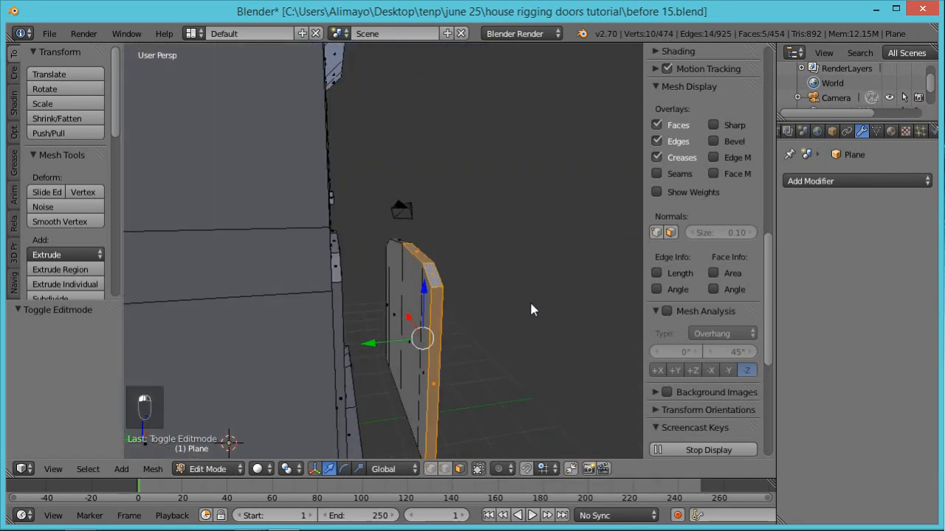
pyautogui.keyDown('shift'); pyautogui.rightClick(412, 298); pyautogui.keyUp('shift')
pyautogui.moveTo(412, 389); pyautogui.dragTo(441, 381, button='middle')
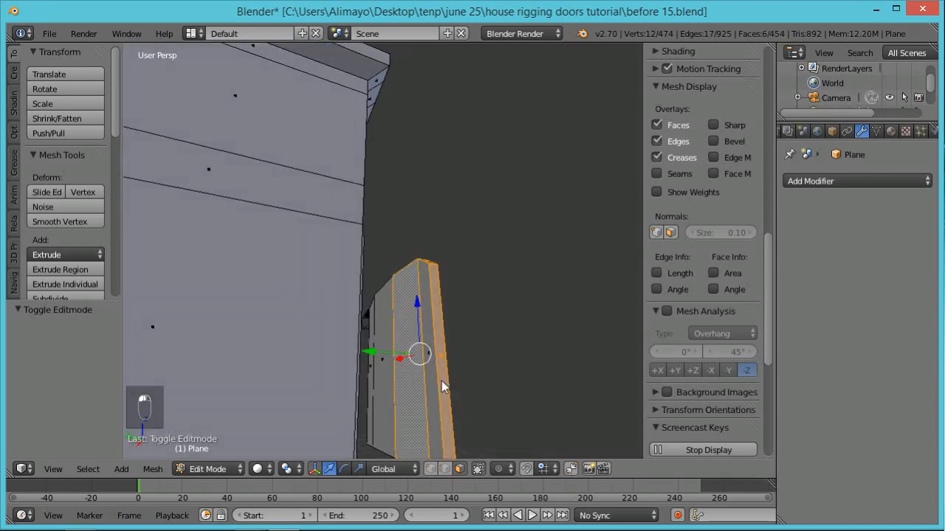
pyautogui.keyDown('shift'); pyautogui.rightClick(441, 387); pyautogui.keyUp('shift')
pyautogui.moveTo(495, 426); pyautogui.dragTo(449, 313, button='middle')
pyautogui.keyDown('shift'); pyautogui.click(437, 369); pyautogui.keyUp('shift')
pyautogui.keyDown('shift'); pyautogui.click(441, 410); pyautogui.keyUp('shift')
pyautogui.scroll(-1, 493, 358)
pyautogui.moveTo(498, 336); pyautogui.dragTo(349, 488, button='middle')
pyautogui.moveTo(523, 208); pyautogui.dragTo(480, 325, button='middle')
pyautogui.scroll(3, 476, 328)
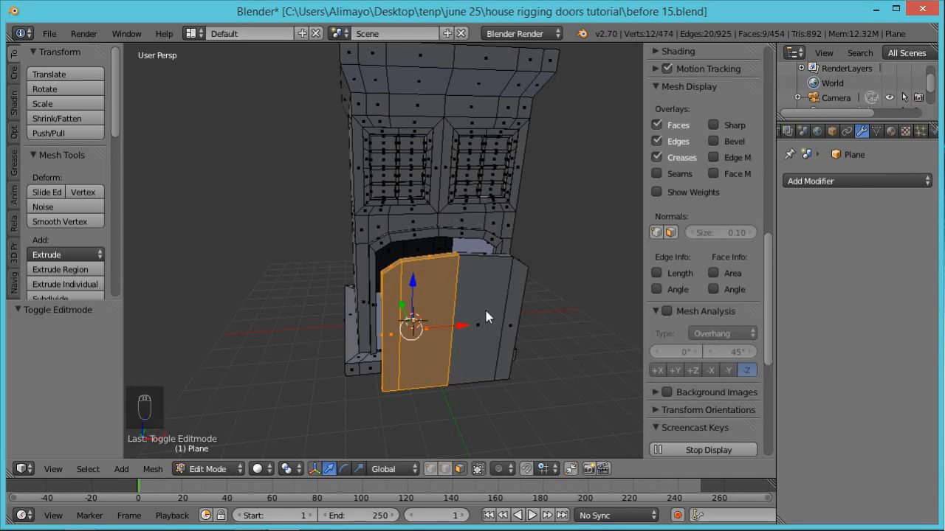
pyautogui.press('p')
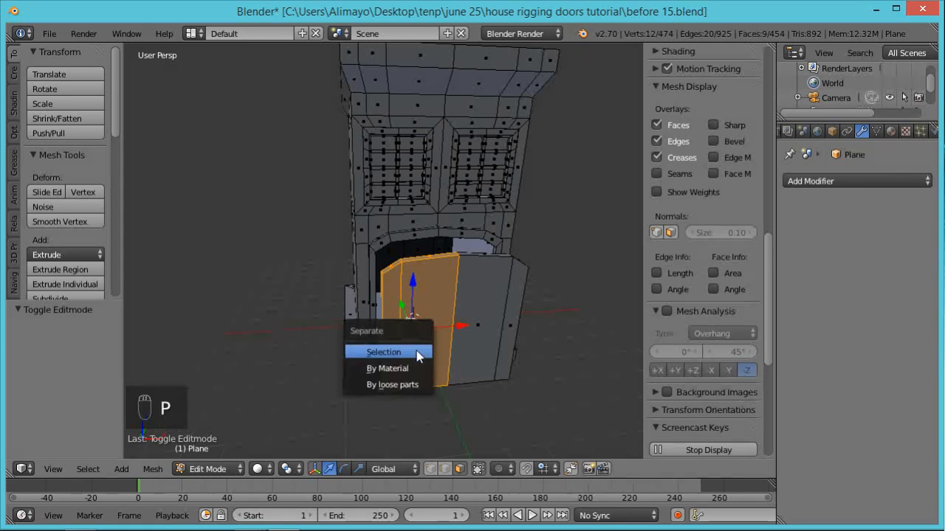
pyautogui.click(418, 353)
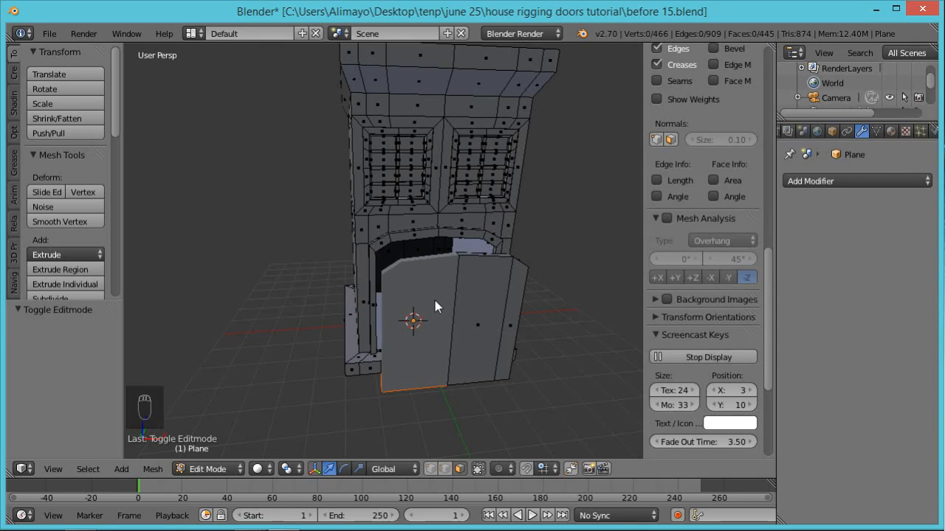
# Return to Object Mode and check which object is the door half and which is the house by hiding and showing each.
pyautogui.moveTo(851, 121); pyautogui.dragTo(841, 239)
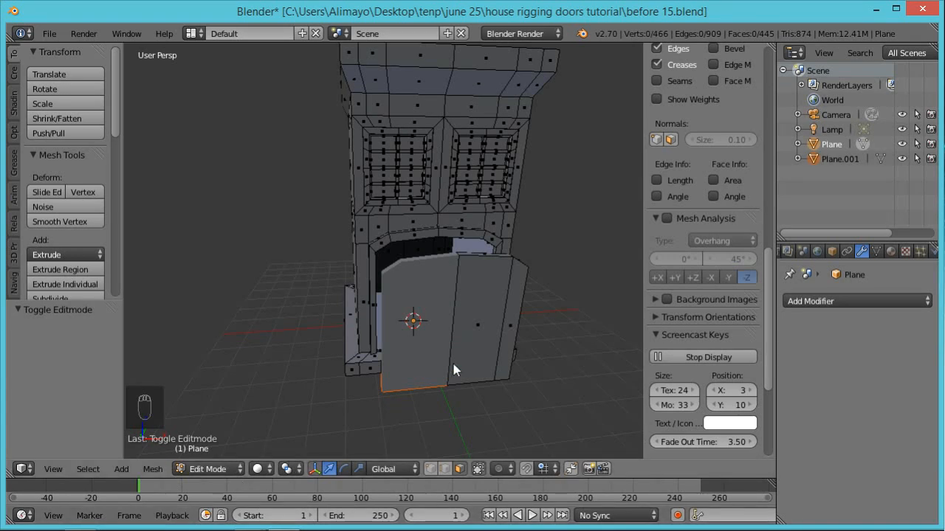
pyautogui.press('Tab')
pyautogui.click(902, 159)
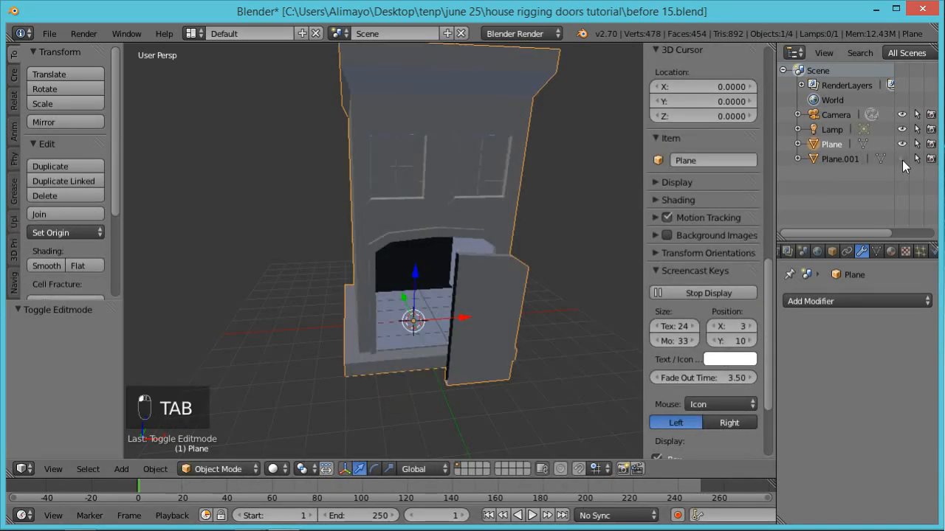
pyautogui.moveTo(522, 347); pyautogui.dragTo(552, 362, button='middle')
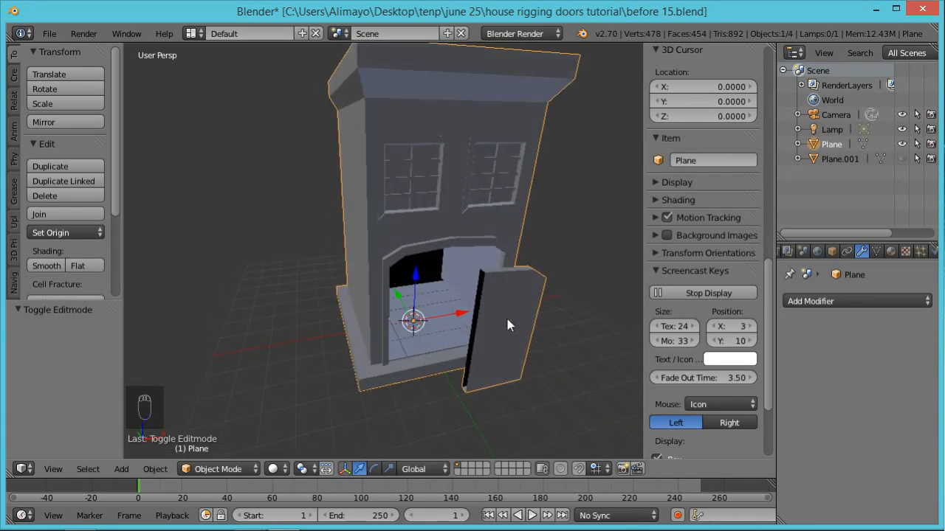
pyautogui.click(901, 159)
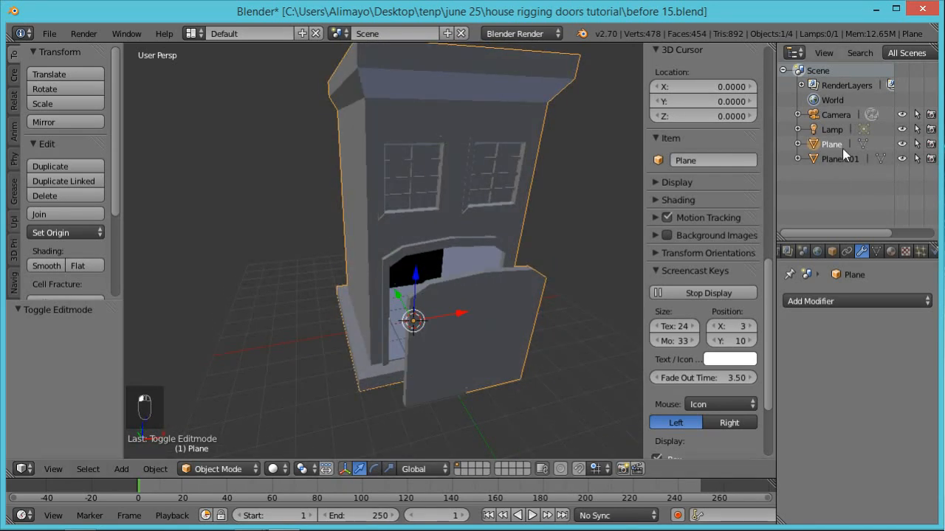
pyautogui.click(901, 144)
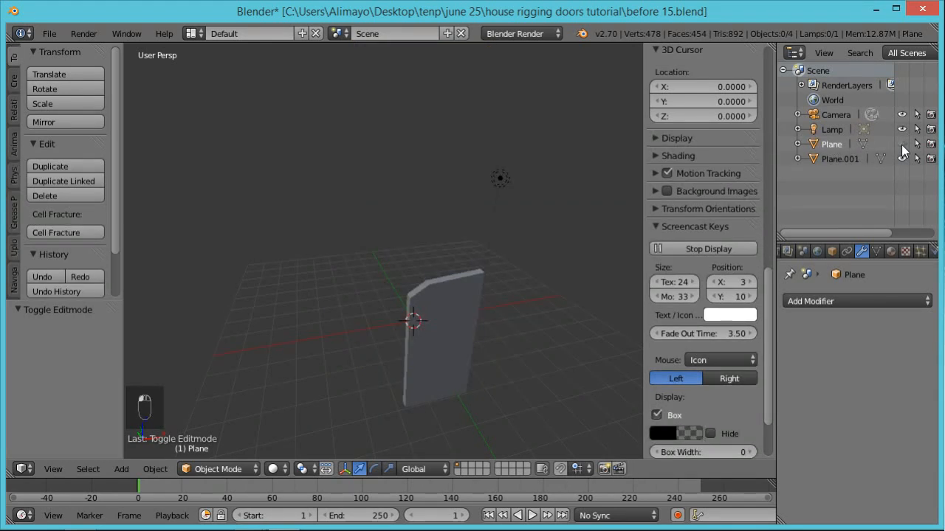
pyautogui.click(901, 144)
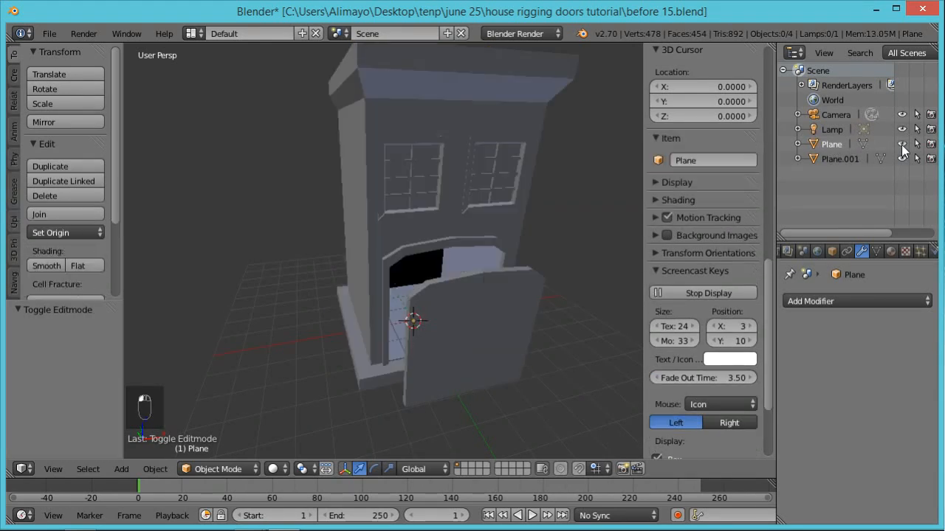
# Rename the Plane object to house and the separated door half Plane.001 to door.r.
pyautogui.doubleClick(833, 143)
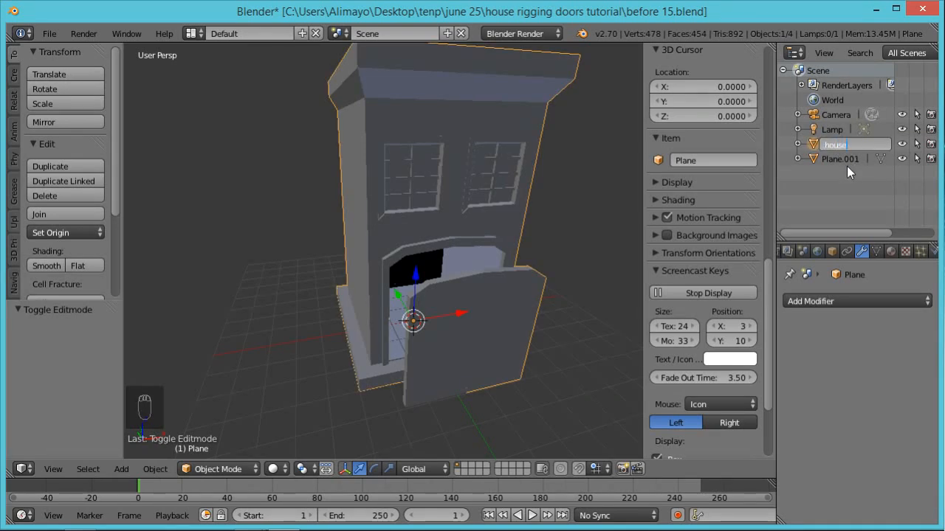
pyautogui.press('Return')
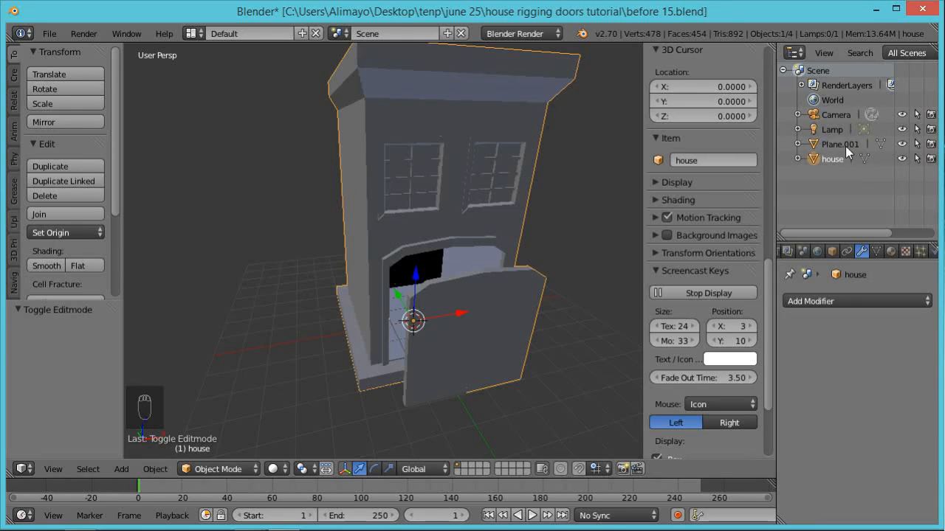
pyautogui.doubleClick(843, 144)
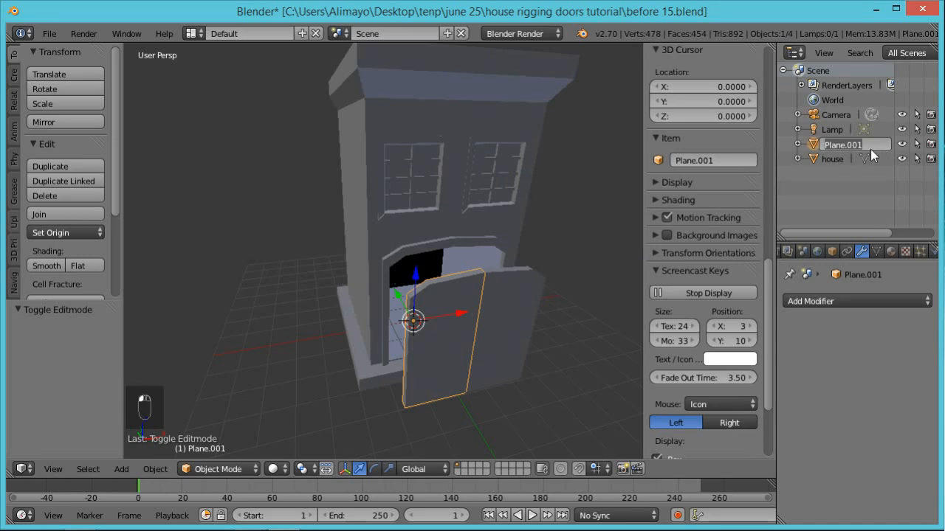
pyautogui.write('door')
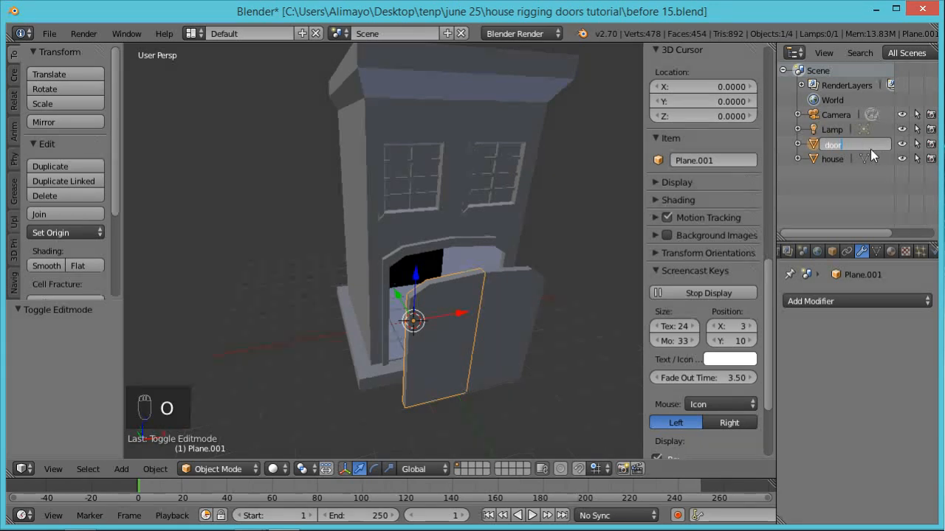
pyautogui.write('.r')
pyautogui.press('Return')
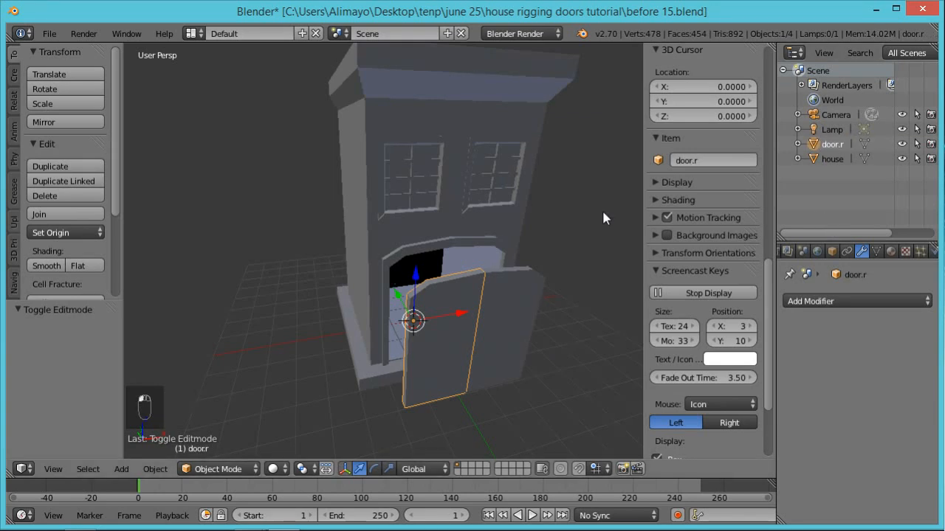
# Hide door.r and separate all linked faces of the remaining door half from the house mesh into a new object.
pyautogui.click(901, 144)
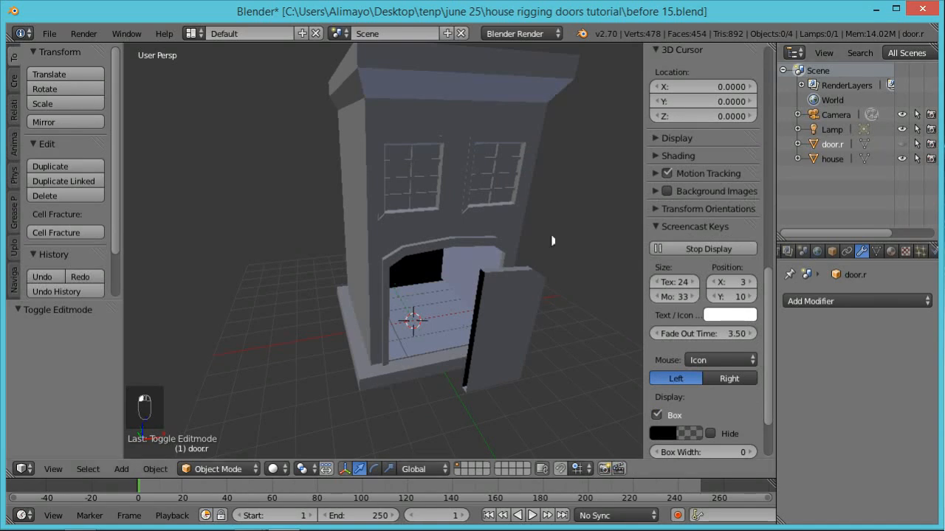
pyautogui.rightClick(478, 214)
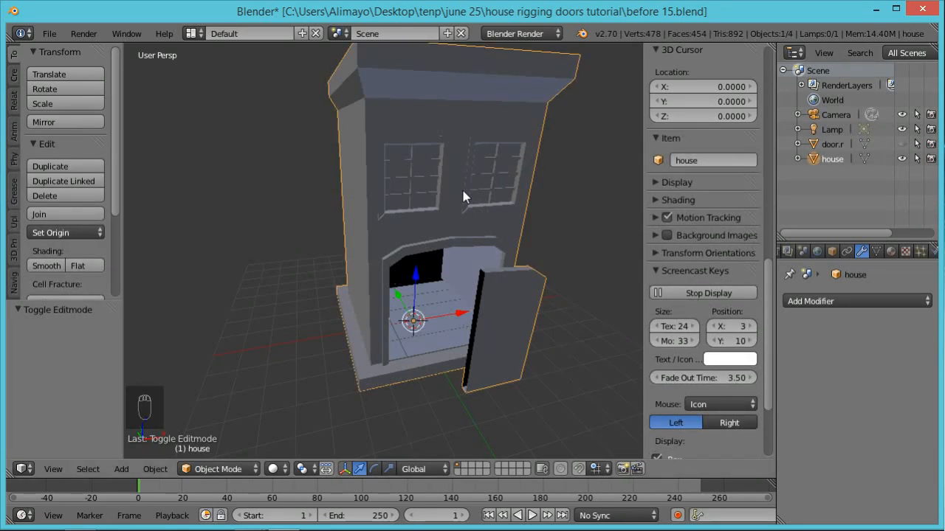
pyautogui.press('Tab')
pyautogui.scroll(2, 460, 305)
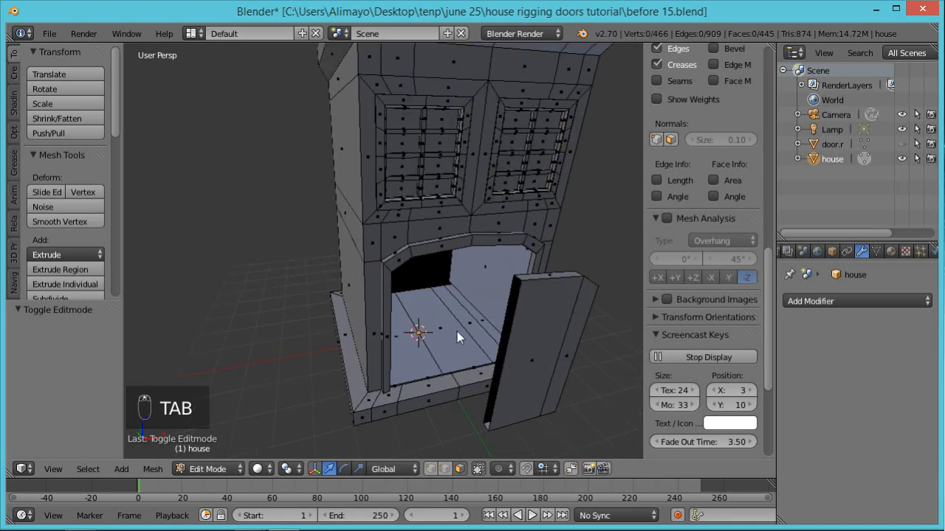
pyautogui.moveTo(474, 344); pyautogui.dragTo(565, 324, button='middle')
pyautogui.rightClick(559, 333)
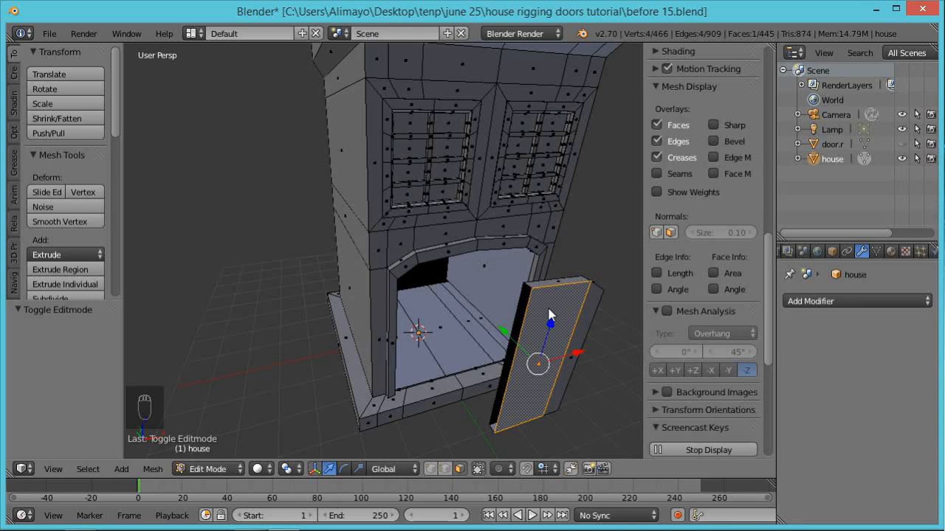
pyautogui.hotkey('ctrl', 'l')
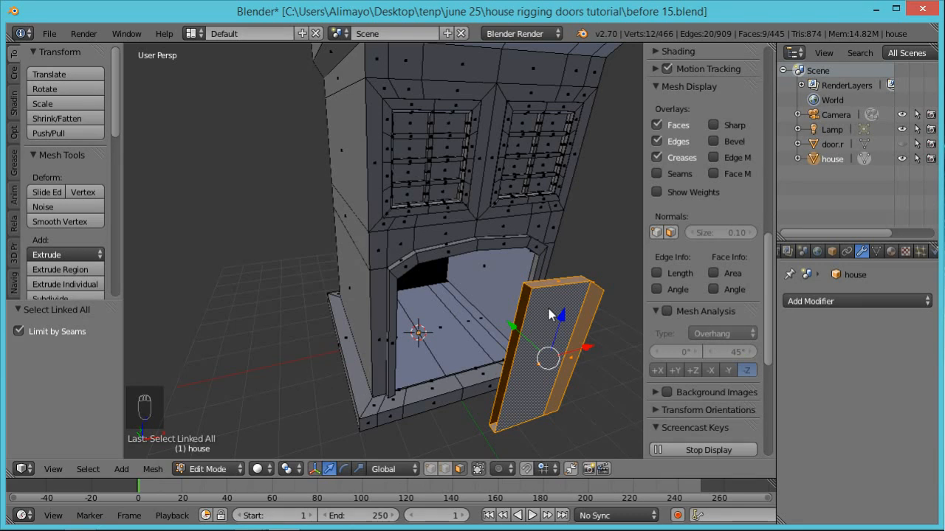
pyautogui.press('p')
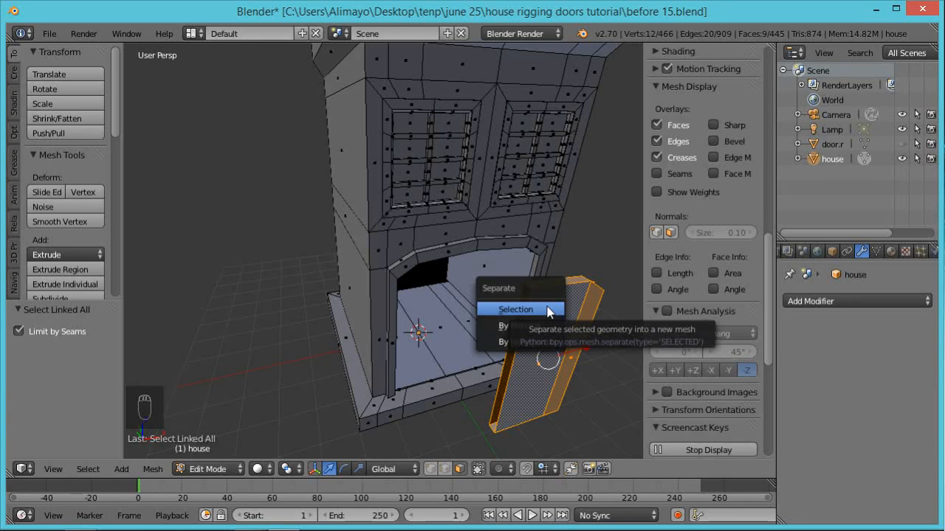
pyautogui.click(548, 312)
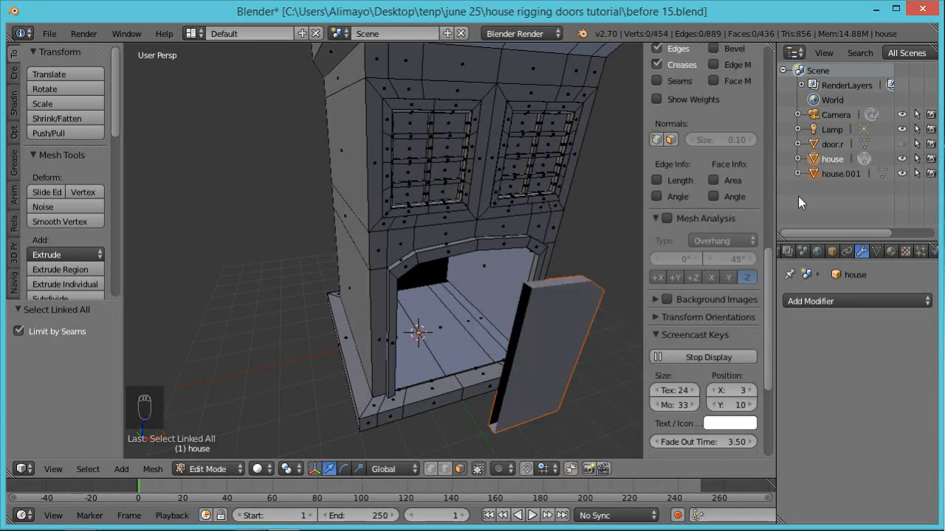
# Rename the newly separated door half house.001 to door.l.
pyautogui.click(902, 174)
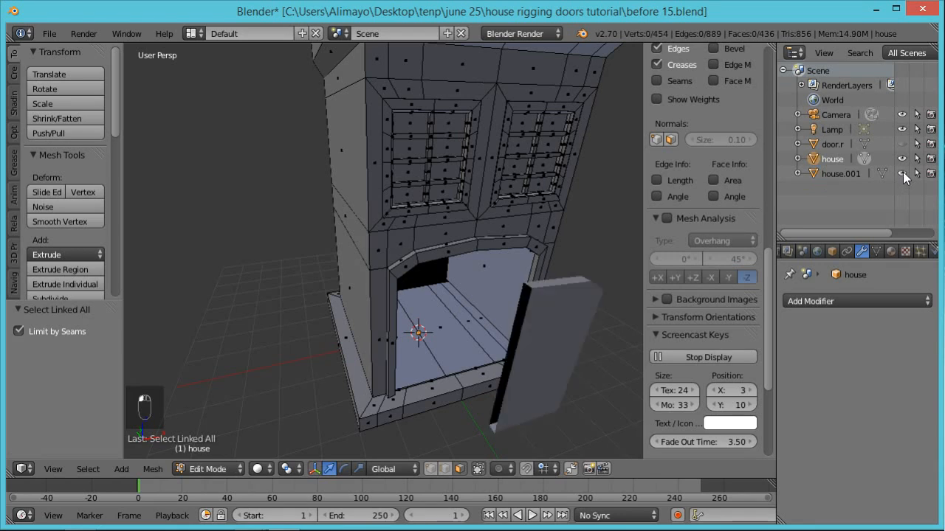
pyautogui.doubleClick(844, 174)
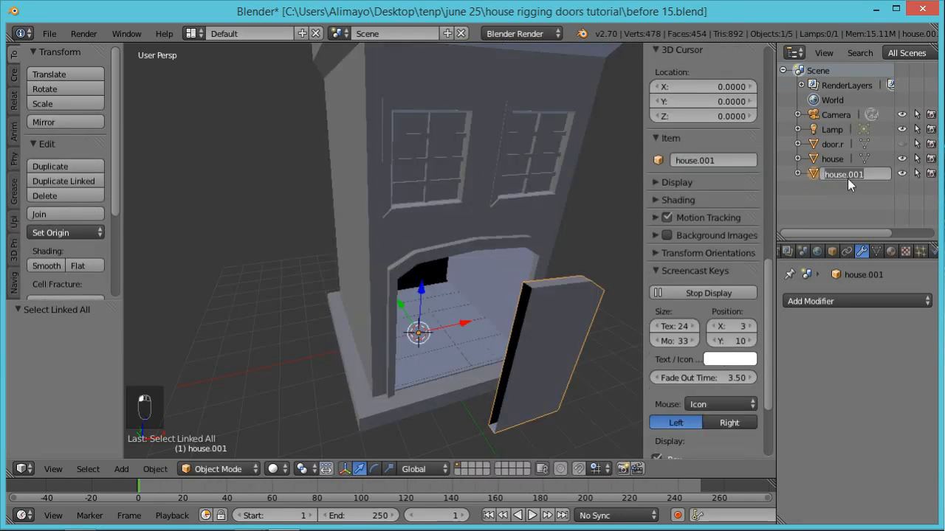
pyautogui.write('door.l')
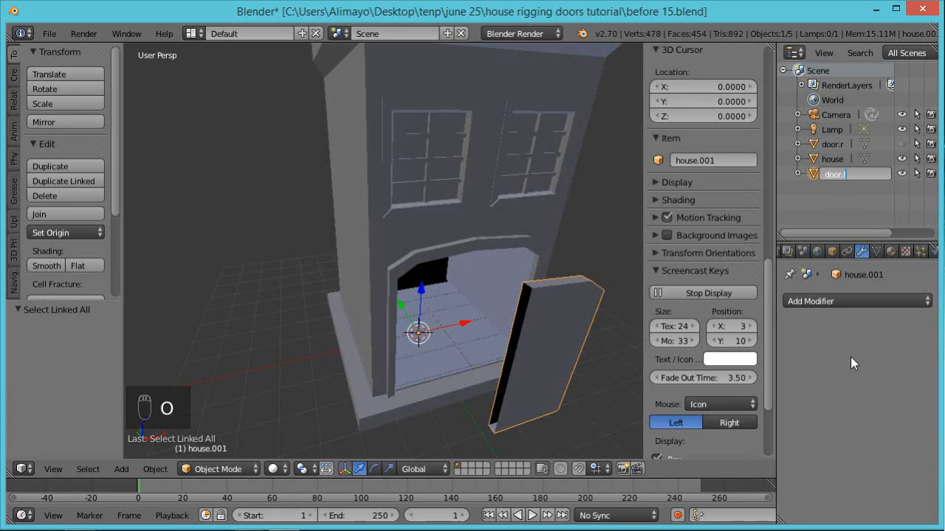
pyautogui.press('Return')
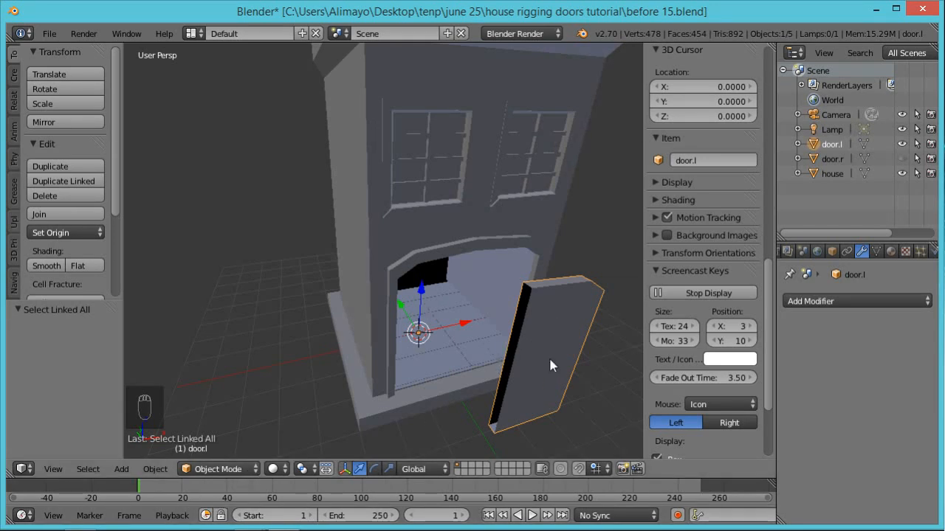
# Close the open inner side of door.l with a face between its four corner vertices, with the transform manipulator turned off.
pyautogui.press('Tab')
pyautogui.moveTo(465, 377); pyautogui.dragTo(502, 387, button='middle')
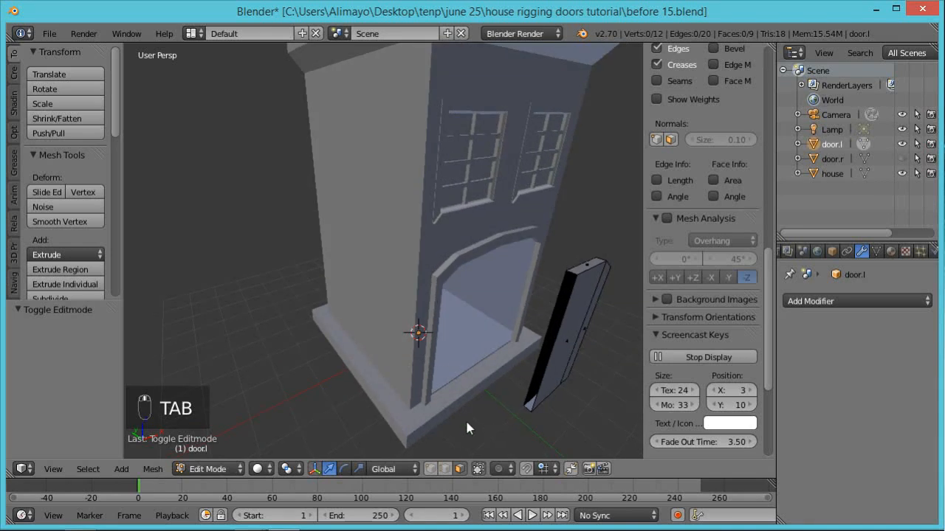
pyautogui.rightClick(576, 275)
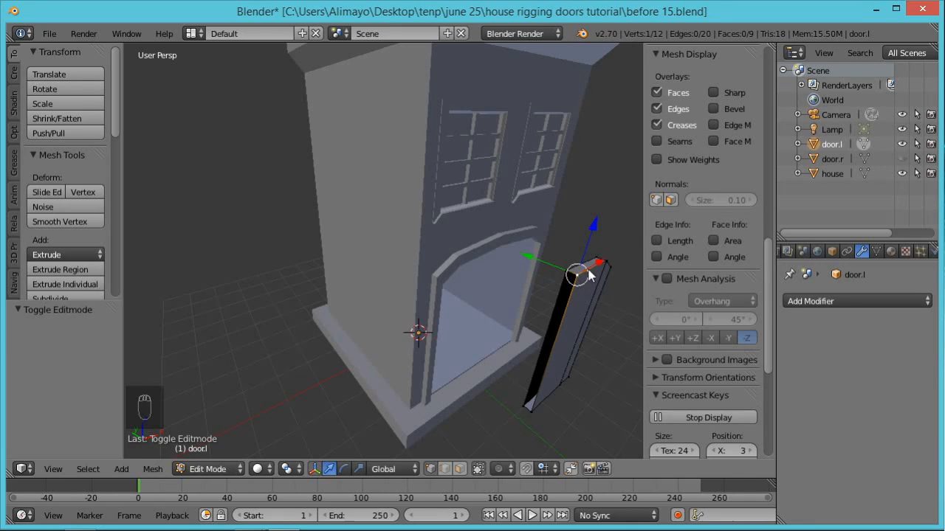
pyautogui.hotkey('ctrl', 'space')
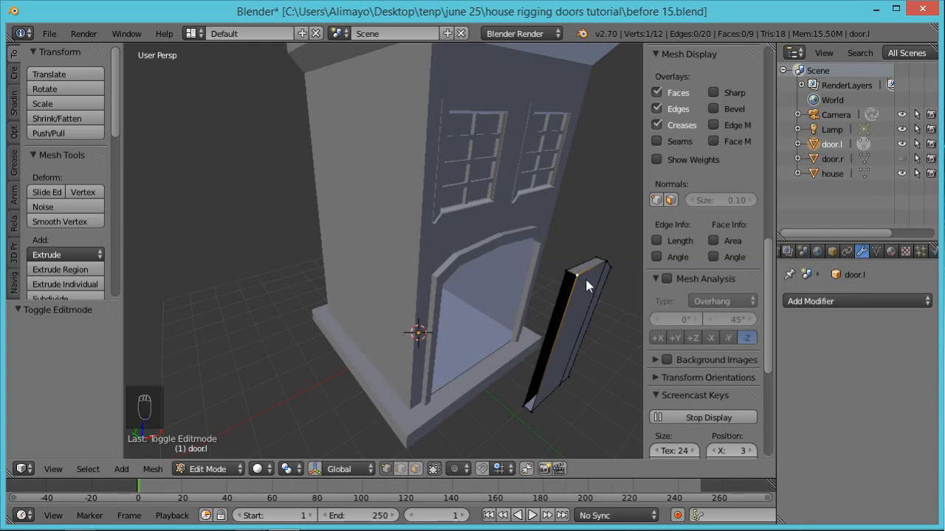
pyautogui.keyDown('shift'); pyautogui.rightClick(567, 273); pyautogui.keyUp('shift')
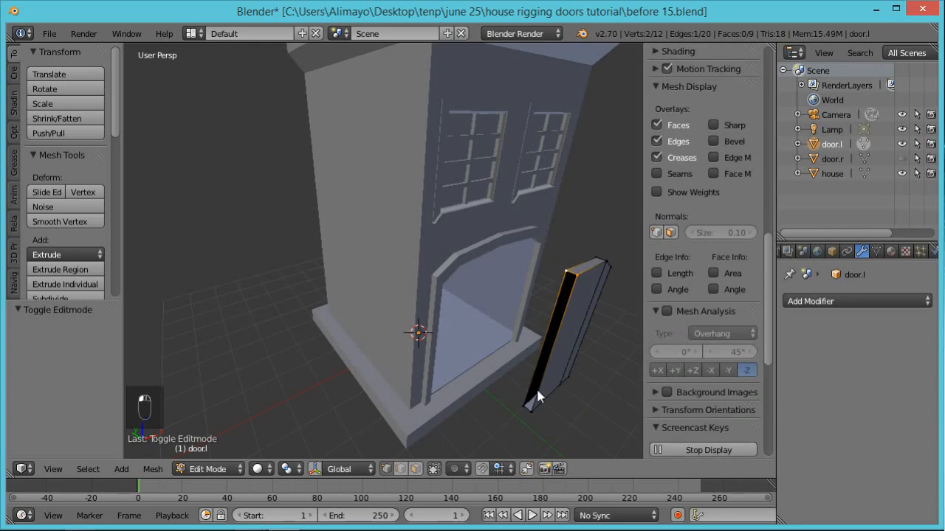
pyautogui.keyDown('shift'); pyautogui.rightClick(526, 406); pyautogui.keyUp('shift')
pyautogui.keyDown('shift'); pyautogui.rightClick(531, 411); pyautogui.keyUp('shift')
pyautogui.press('f')
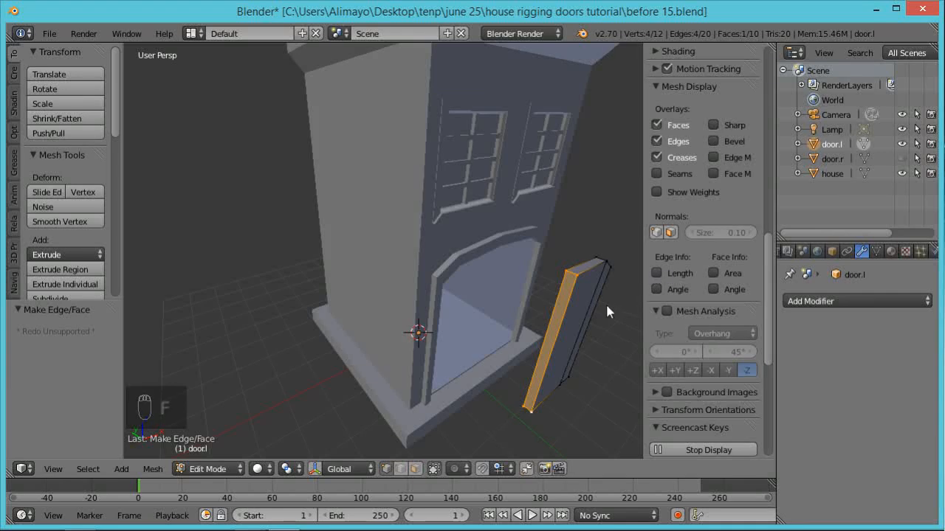
# Leave mesh editing on door.l, hide it, and unhide and select door.r.
pyautogui.press('Tab')
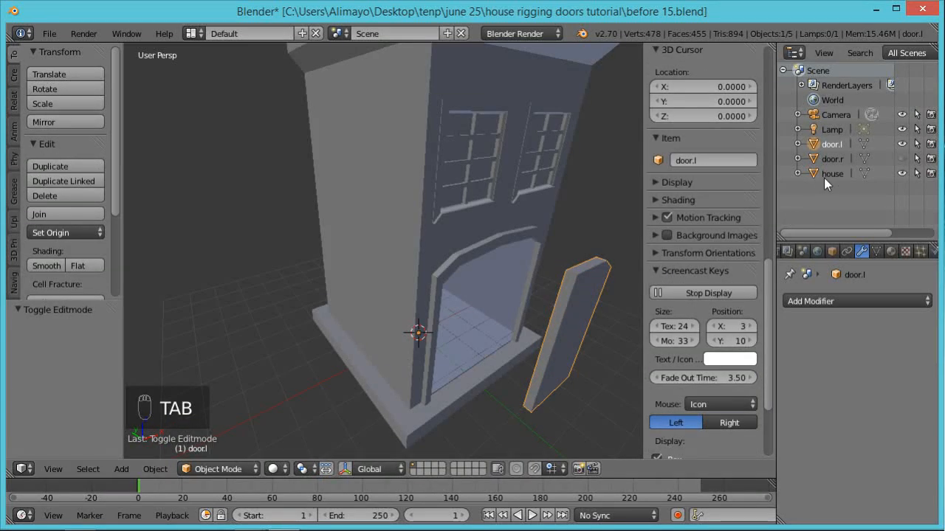
pyautogui.click(901, 144)
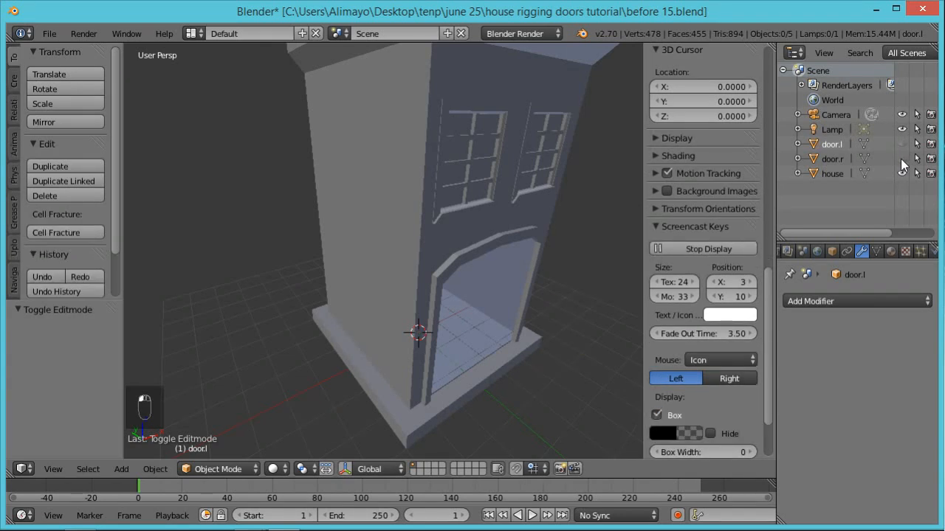
pyautogui.click(902, 159)
pyautogui.click(534, 352)
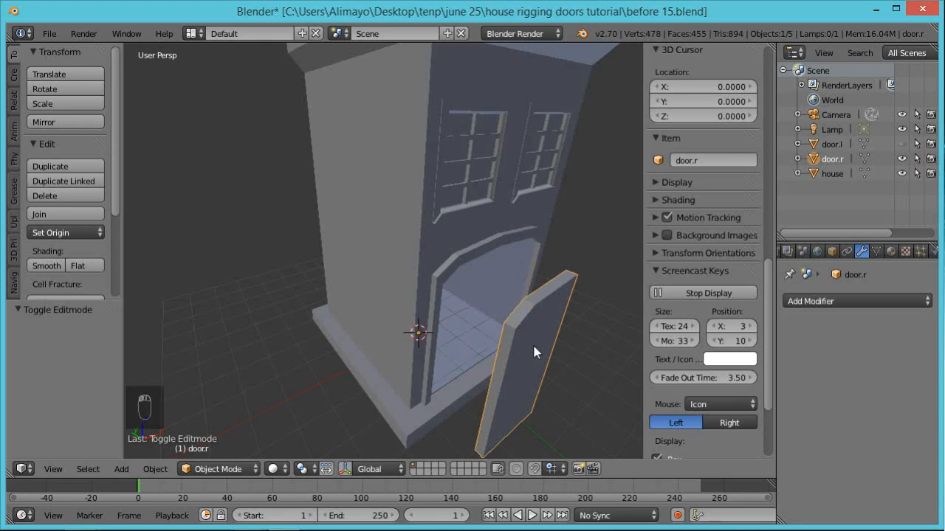
# Close the open inner side of door.r with a face between its four corner vertices.
pyautogui.press('Tab')
pyautogui.moveTo(586, 361); pyautogui.dragTo(442, 365, button='middle')
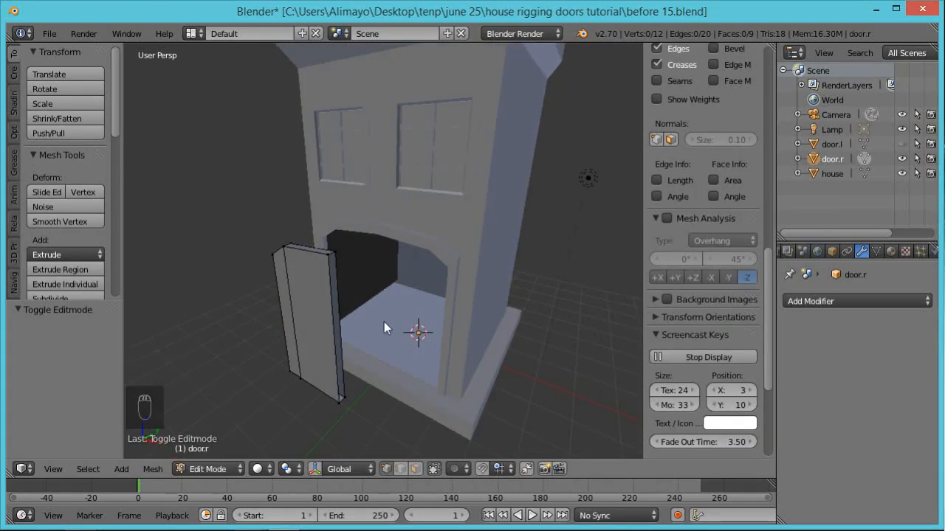
pyautogui.scroll(2, 377, 308)
pyautogui.moveTo(351, 335)
pyautogui.mouseDown(button='middle')
pyautogui.moveTo(315, 308)
pyautogui.moveTo(309, 285)
pyautogui.moveTo(339, 329)
pyautogui.mouseUp(button='middle')
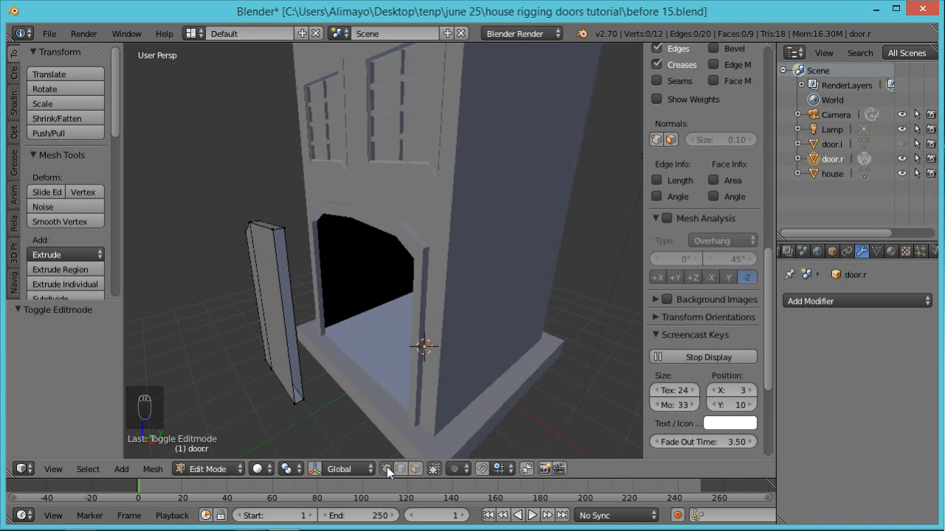
pyautogui.click(284, 231)
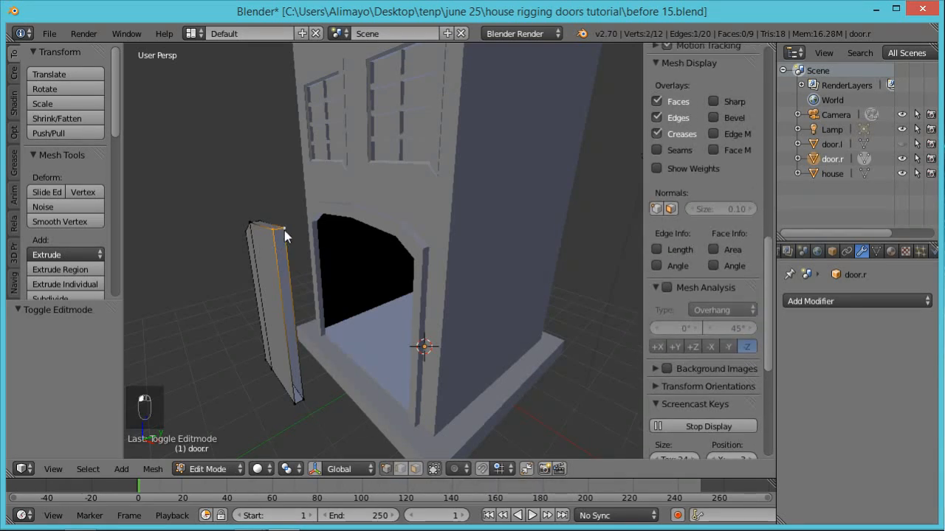
pyautogui.keyDown('shift'); pyautogui.click(294, 403); pyautogui.keyUp('shift')
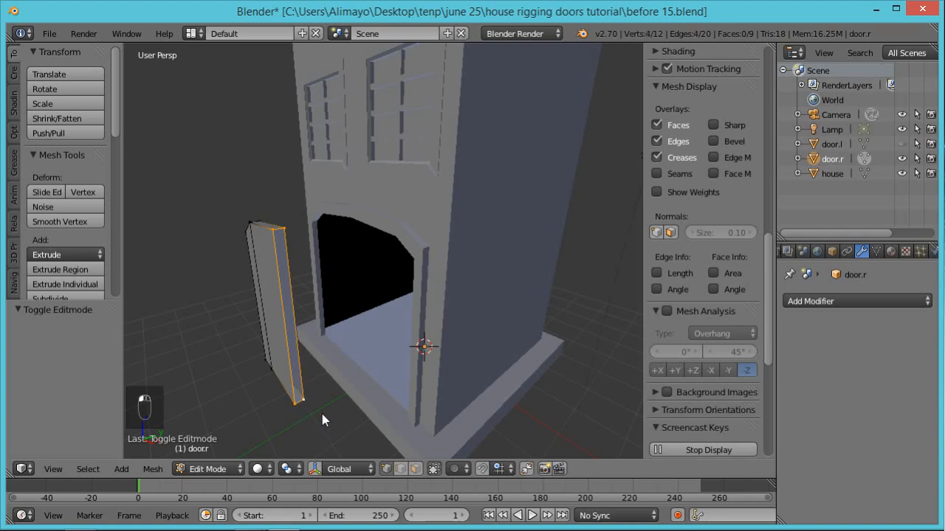
pyautogui.press('f')
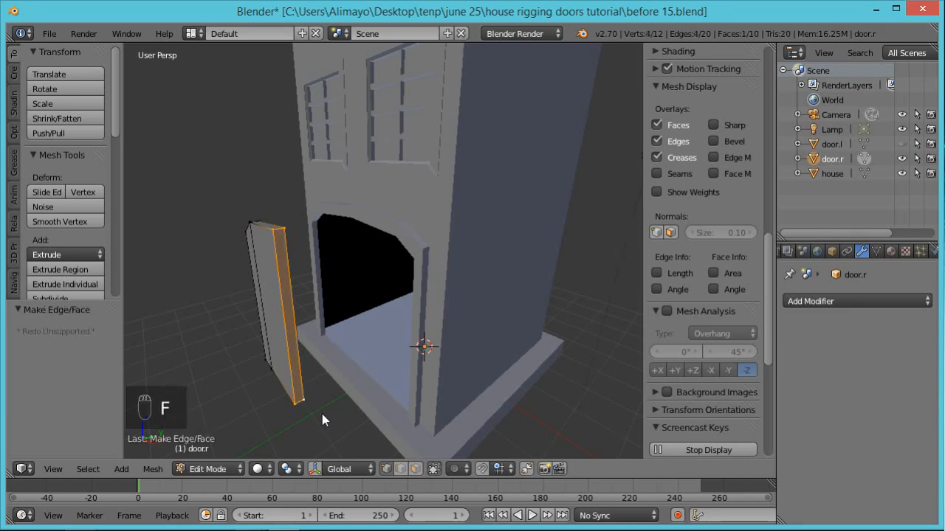
# Return door.r to Object Mode and unhide door.l so both door halves are shown.
pyautogui.moveTo(230, 353); pyautogui.dragTo(358, 384, button='middle')
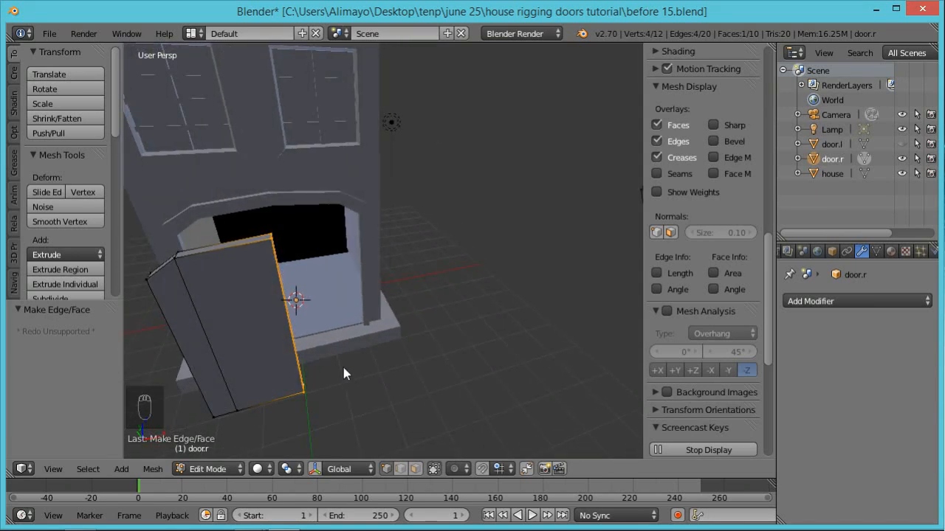
pyautogui.click(902, 144)
pyautogui.press('Tab')
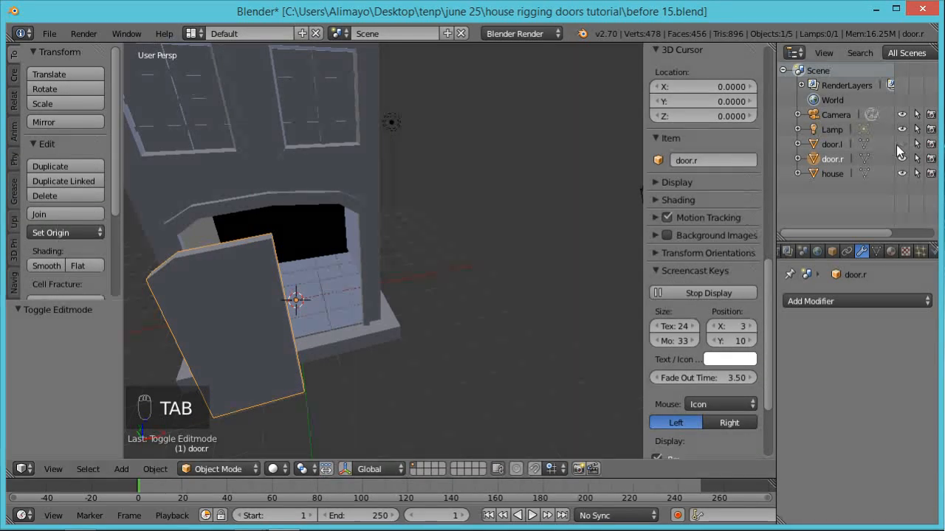
pyautogui.click(902, 144)
pyautogui.moveTo(474, 307); pyautogui.dragTo(529, 283, button='middle')
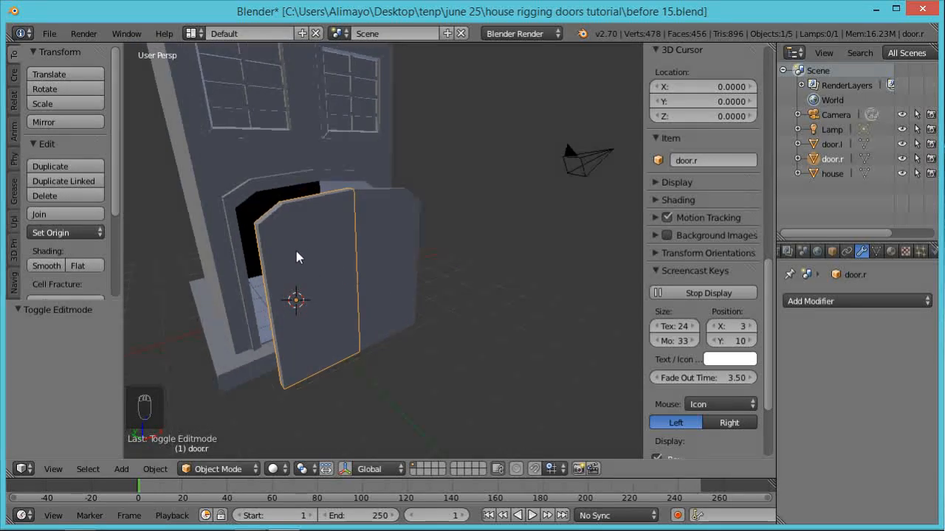
# Snap the 3D cursor to the narrow outer side face of door.r, selected in face mode.
pyautogui.press('Tab')
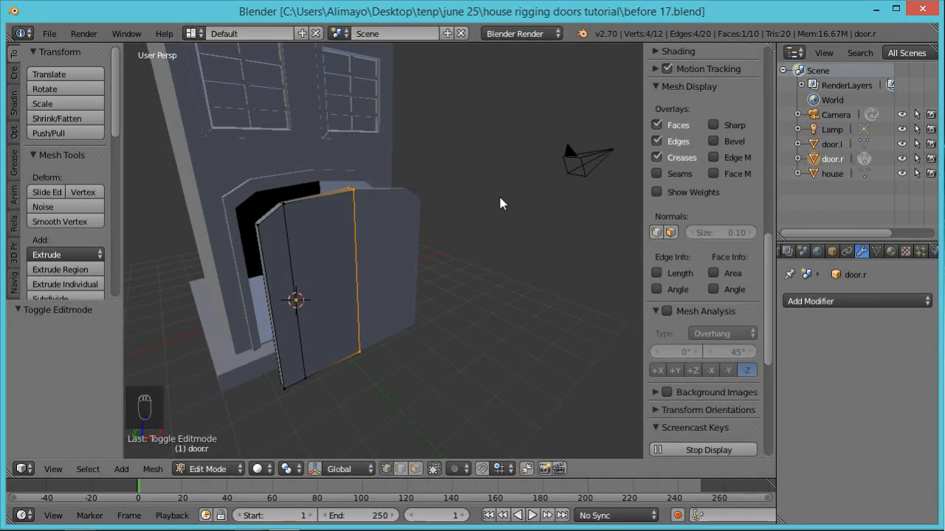
pyautogui.moveTo(231, 336); pyautogui.dragTo(290, 342, button='middle')
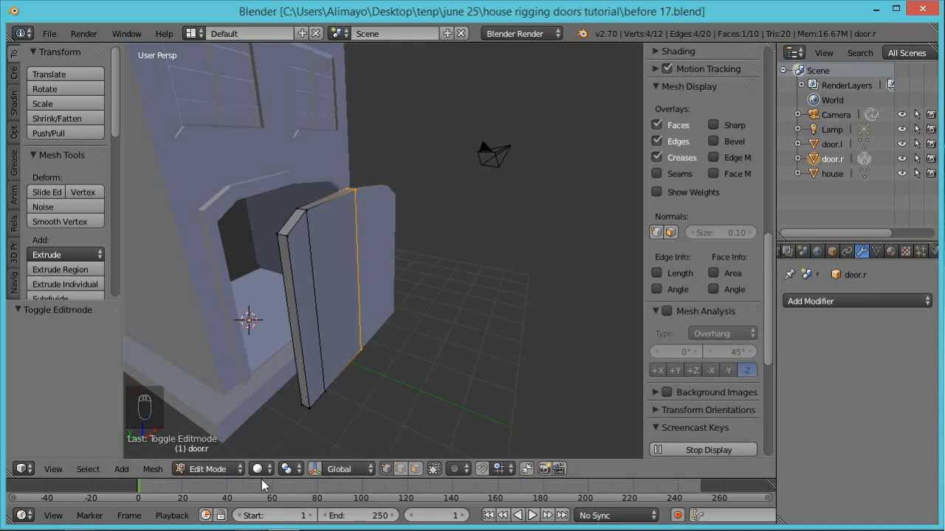
pyautogui.click(414, 470)
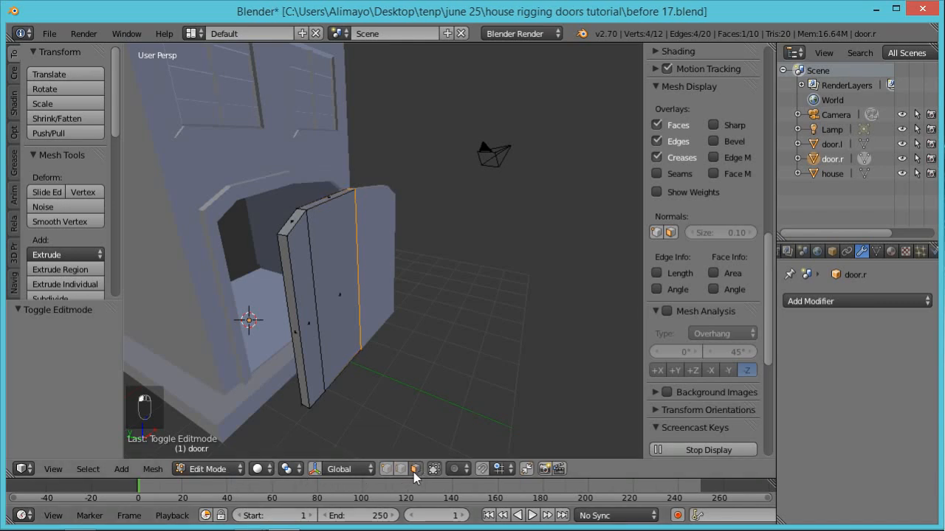
pyautogui.rightClick(296, 338)
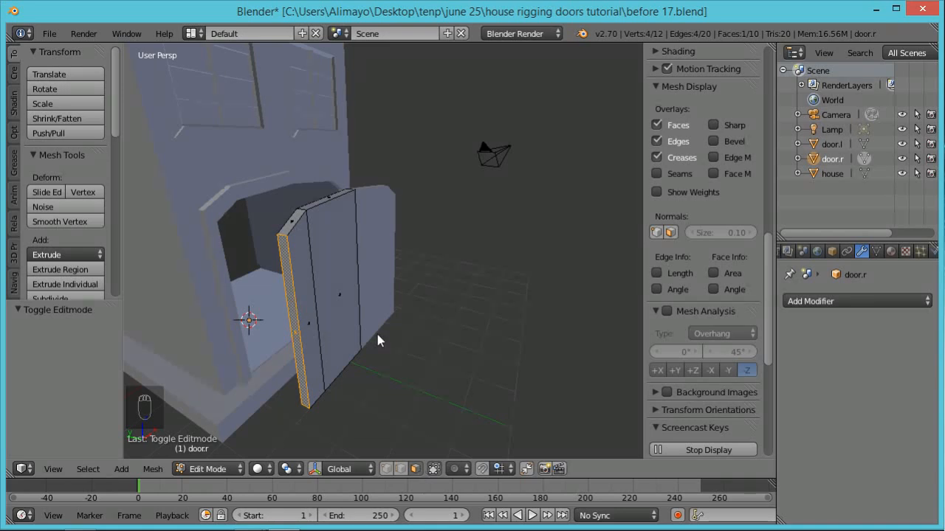
pyautogui.hotkey('shift', 's')
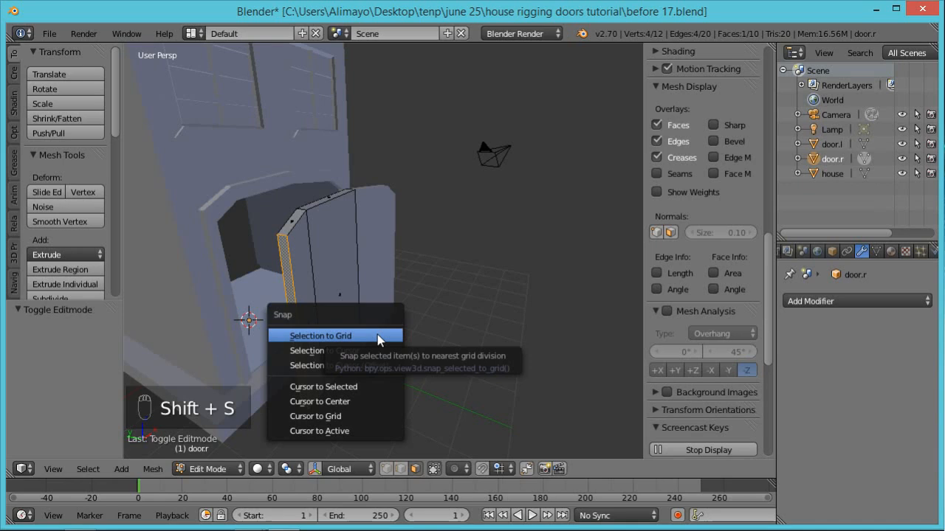
pyautogui.click(364, 394)
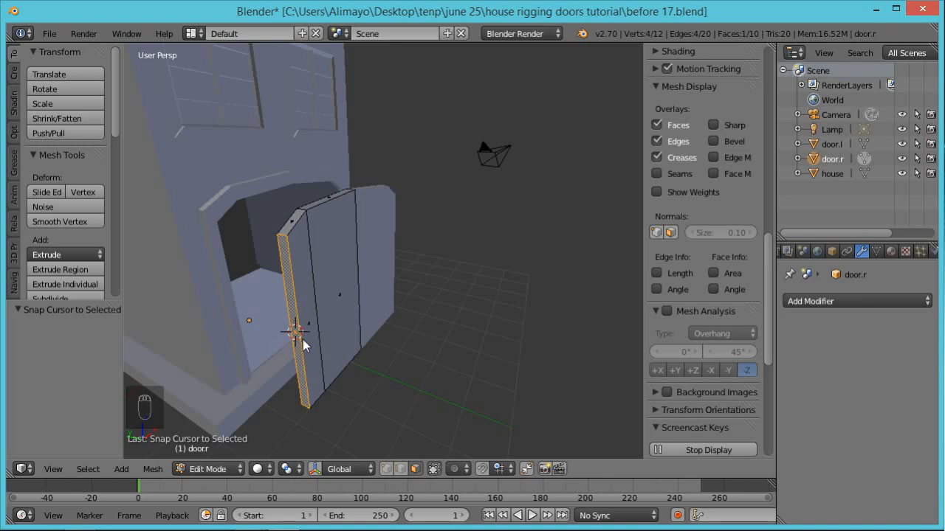
# Set door.r's origin to the 3D cursor in Object Mode and save the file as before 18.blend.
pyautogui.press('Tab')
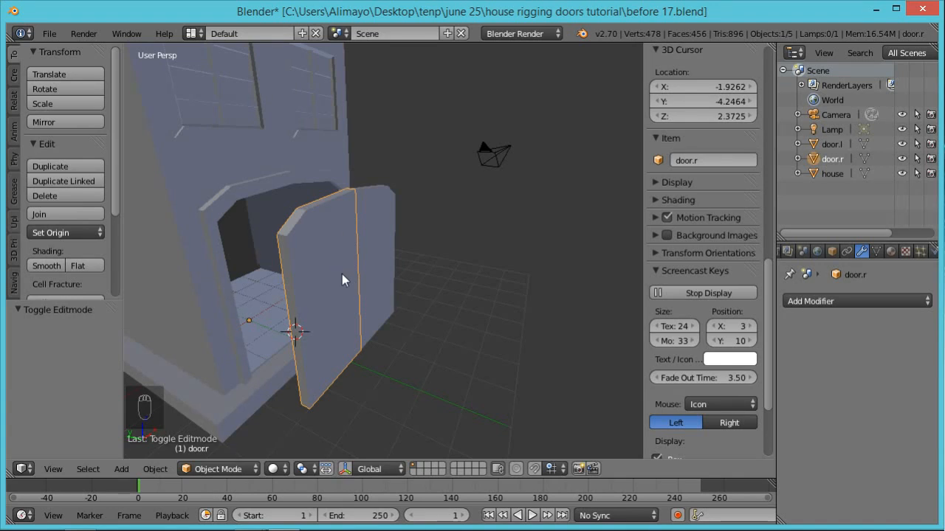
pyautogui.click(153, 469)
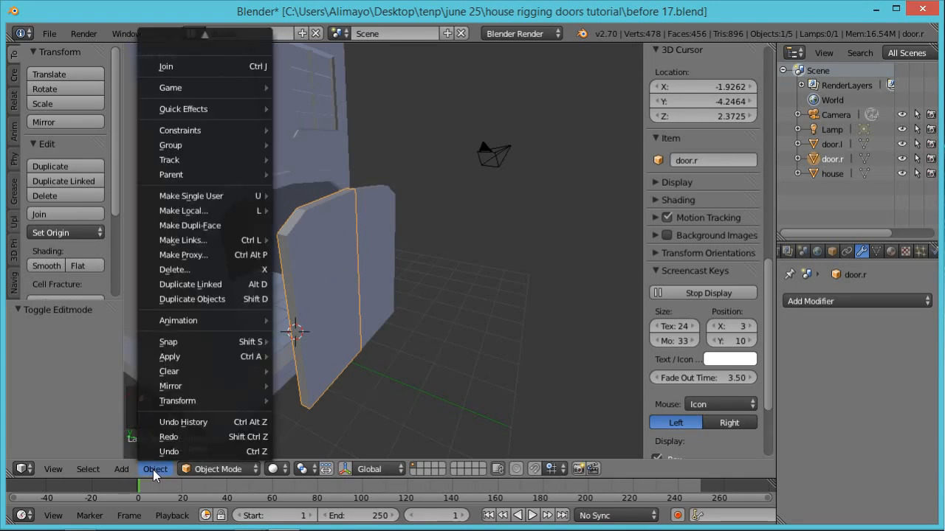
pyautogui.moveTo(194, 402)
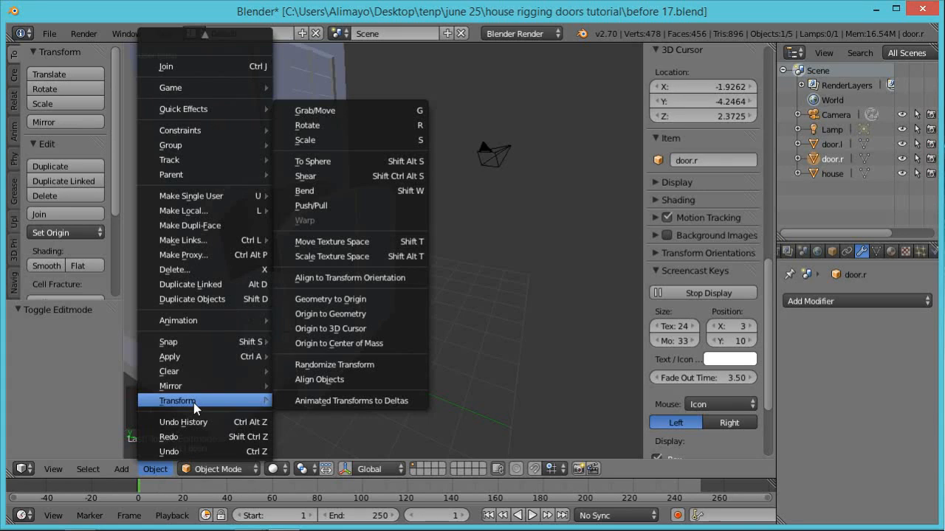
pyautogui.click(347, 328)
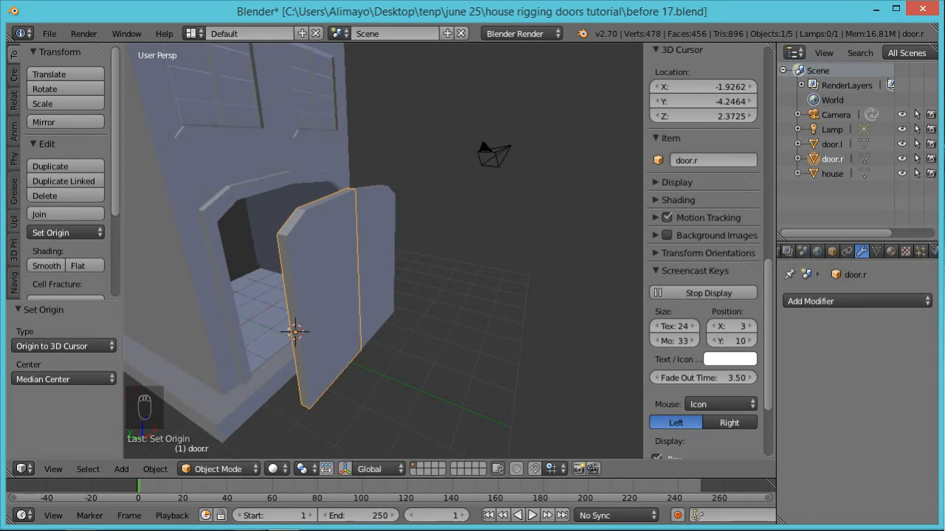
pyautogui.hotkey('ctrl', 'alt', 's')
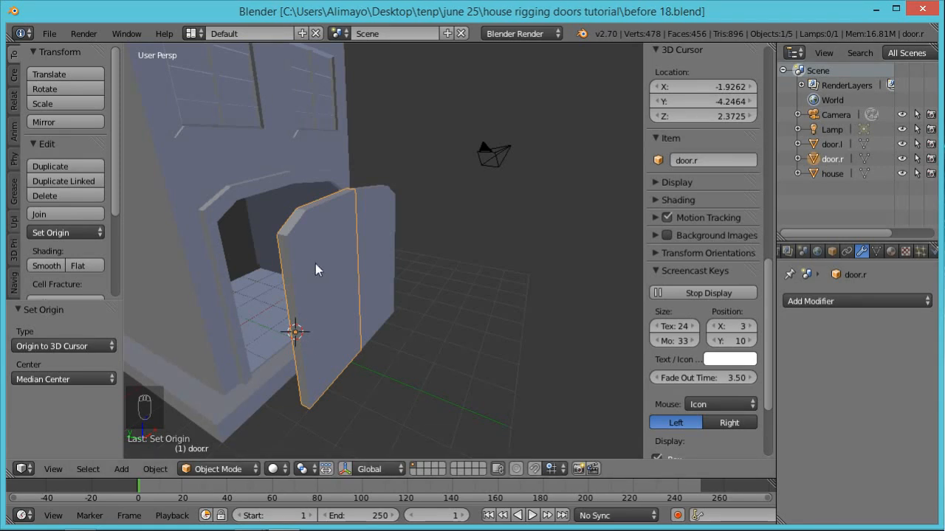
# Try rotating door.r about the global Z axis to test its hinge-side origin.
pyautogui.press('r')
pyautogui.press('z')
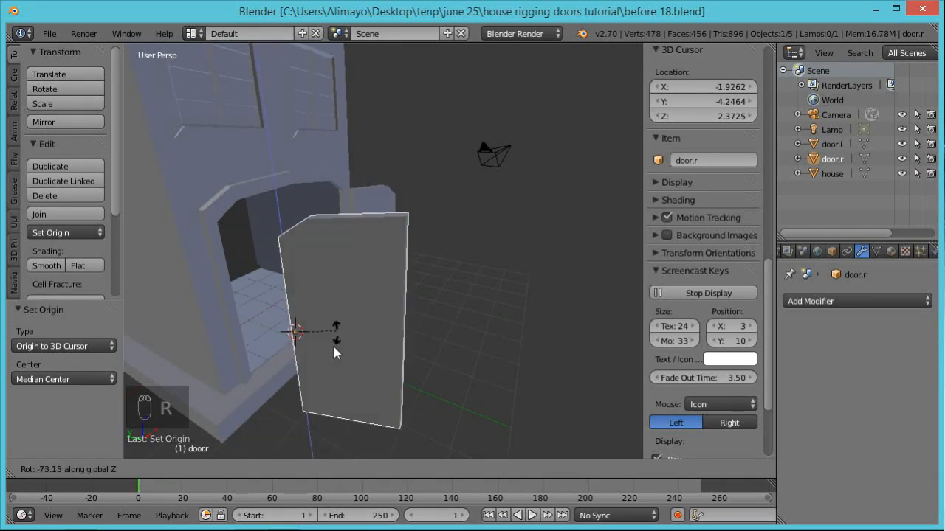
pyautogui.rightClick(354, 287)
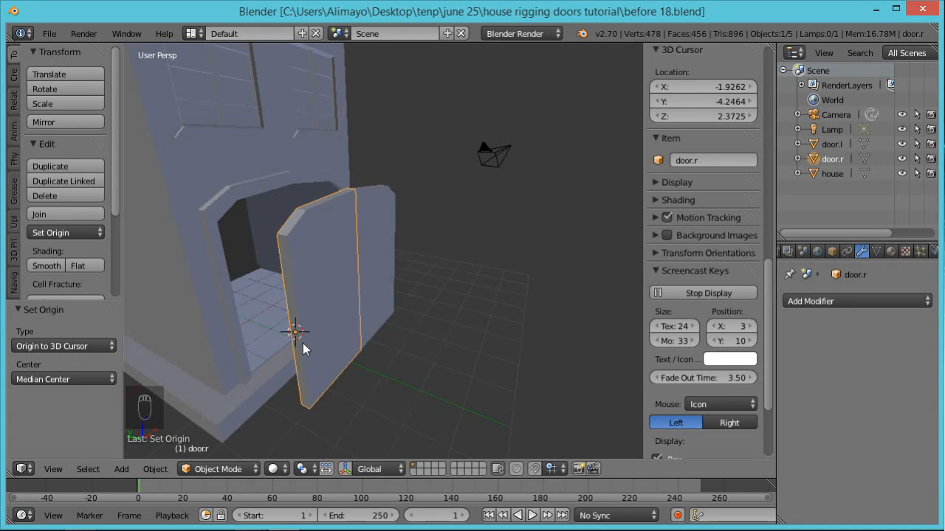
# Add a cube-shaped empty at the 3D cursor on door.r's hinge side, scale it to about 0.406, and keep it selected.
pyautogui.hotkey('shift', 'a')
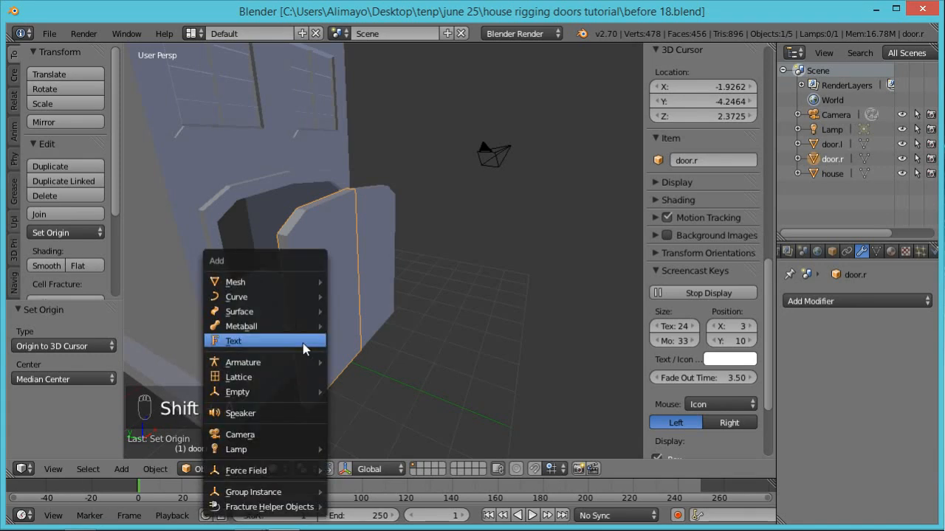
pyautogui.moveTo(292, 390)
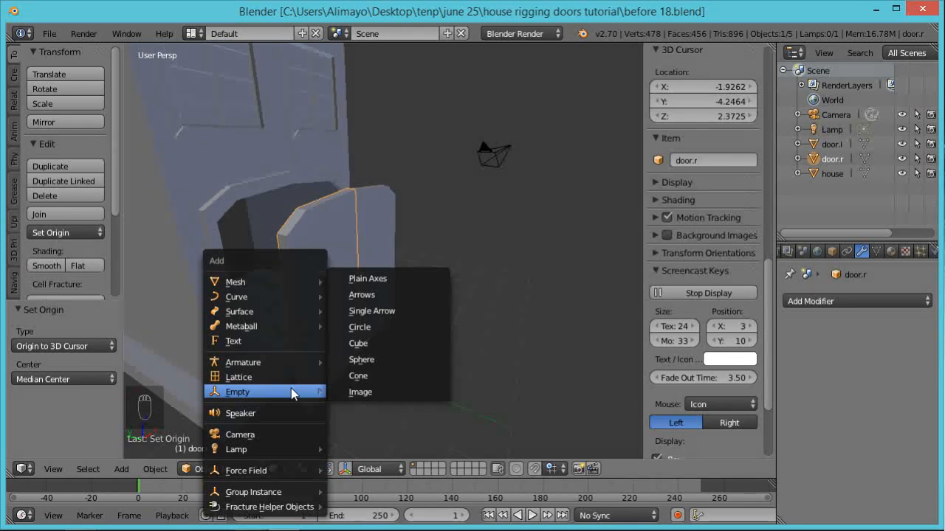
pyautogui.click(362, 343)
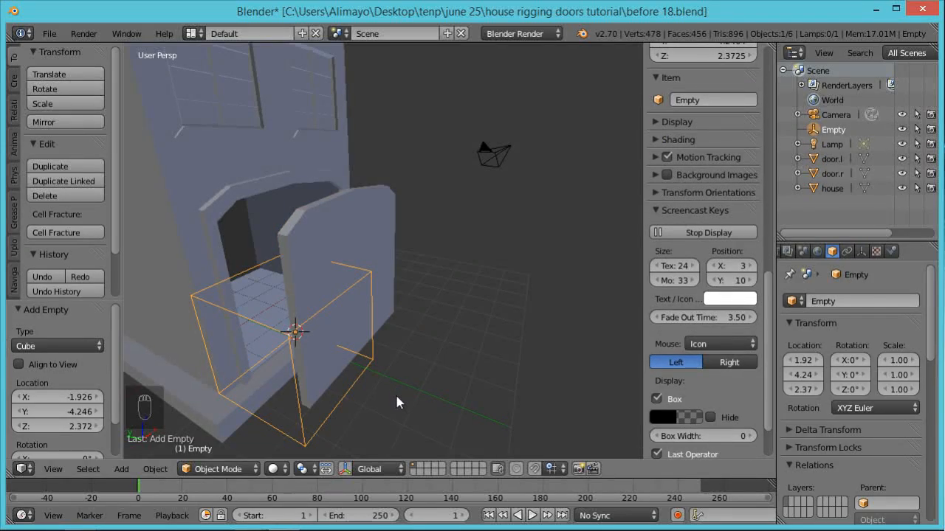
pyautogui.press('s')
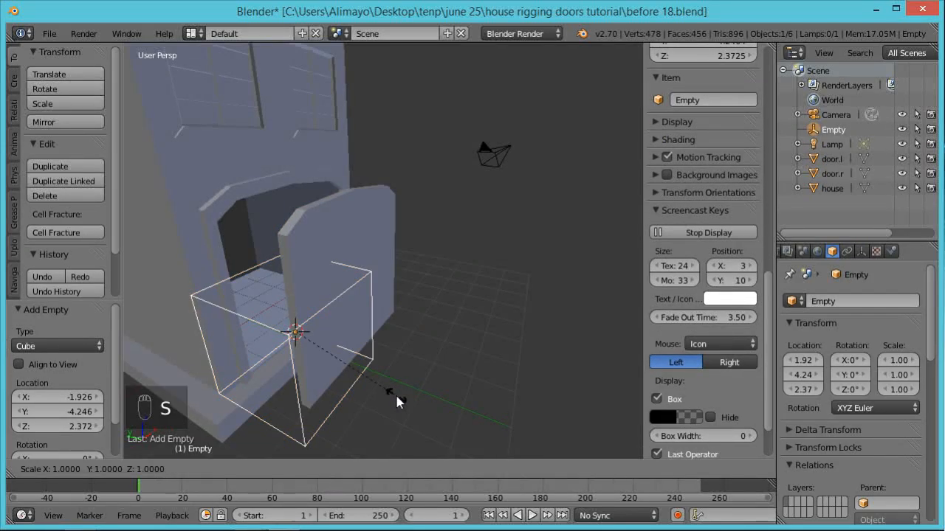
pyautogui.click(335, 360)
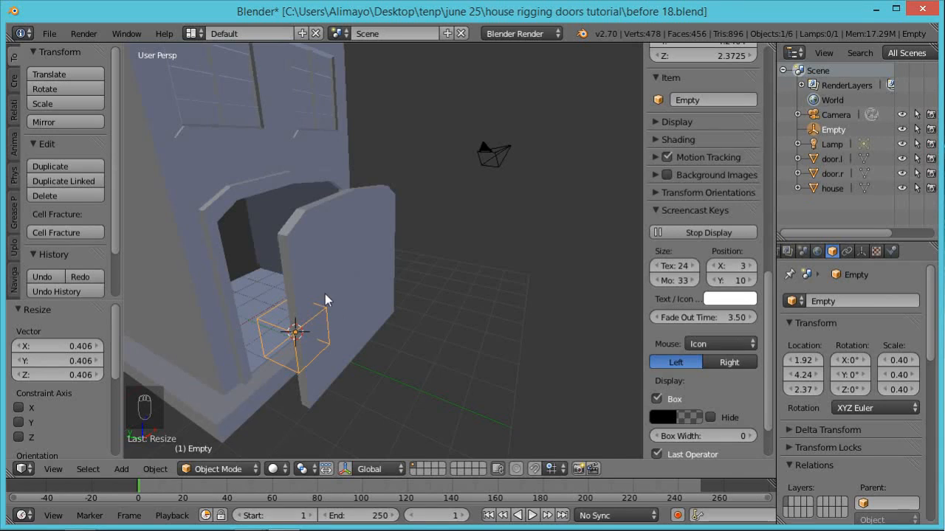
pyautogui.moveTo(411, 365); pyautogui.dragTo(369, 382, button='middle')
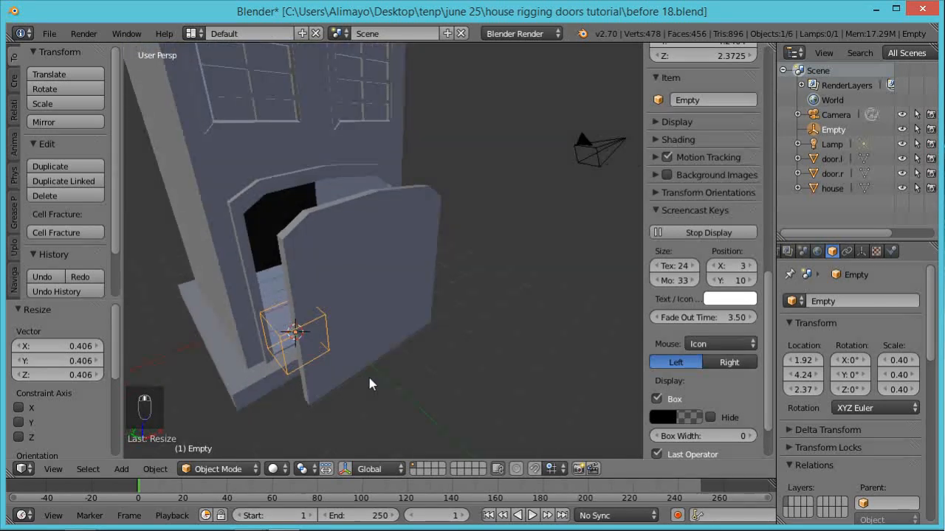
pyautogui.rightClick(326, 331)
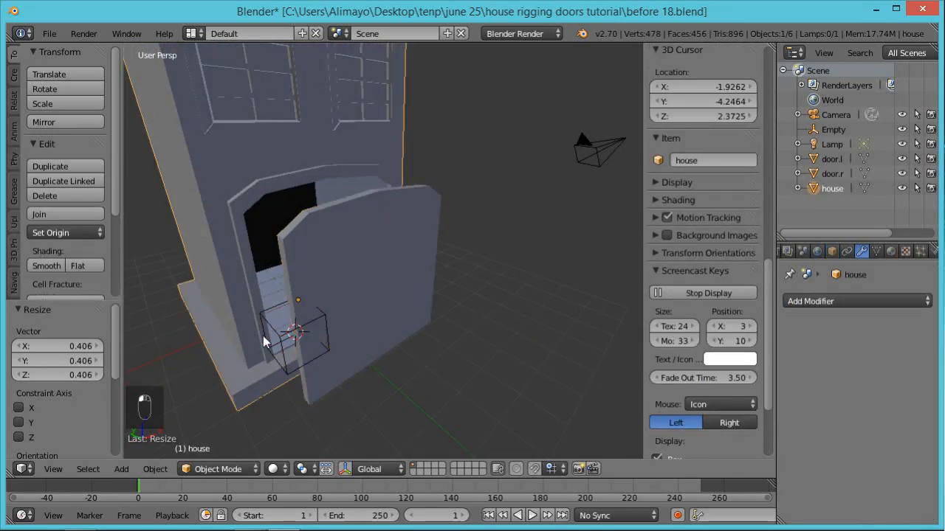
pyautogui.rightClick(274, 336)
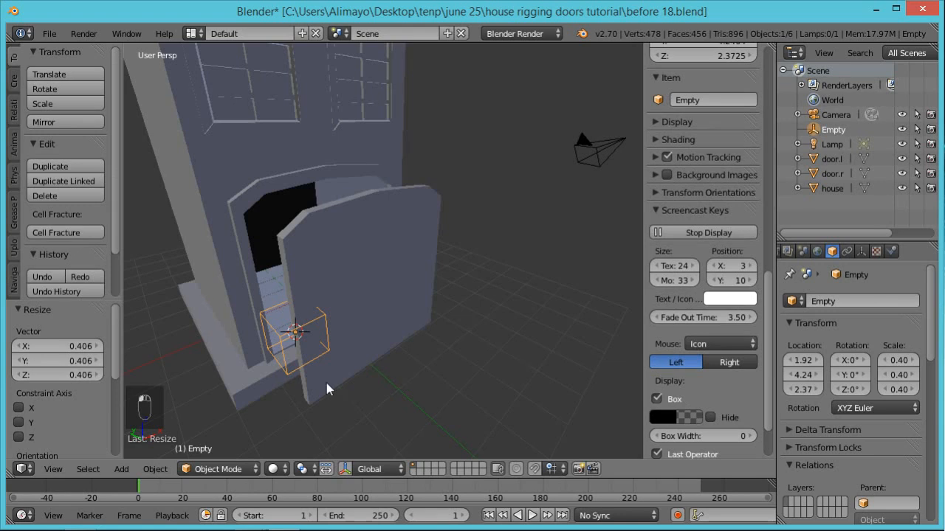
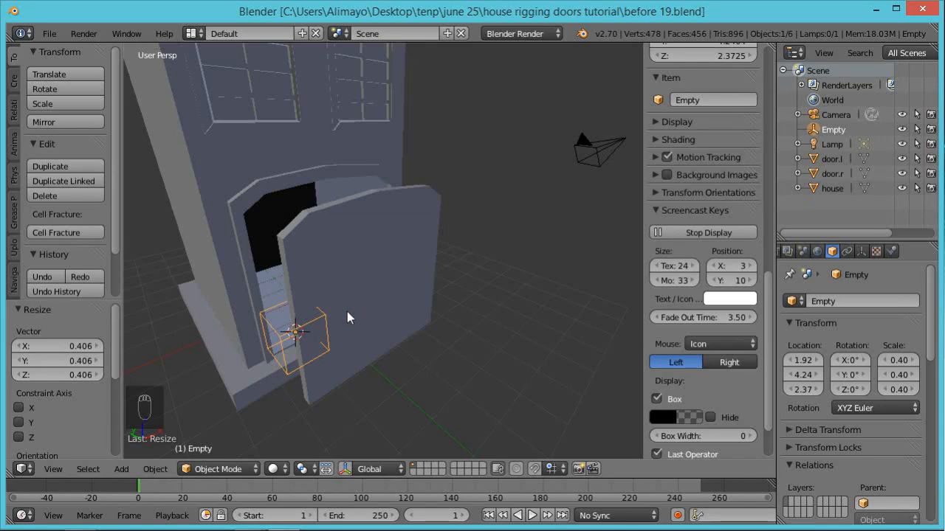
# Reset the 3D cursor to the world origin and show the whole scene in front view.
pyautogui.press('KP_1')
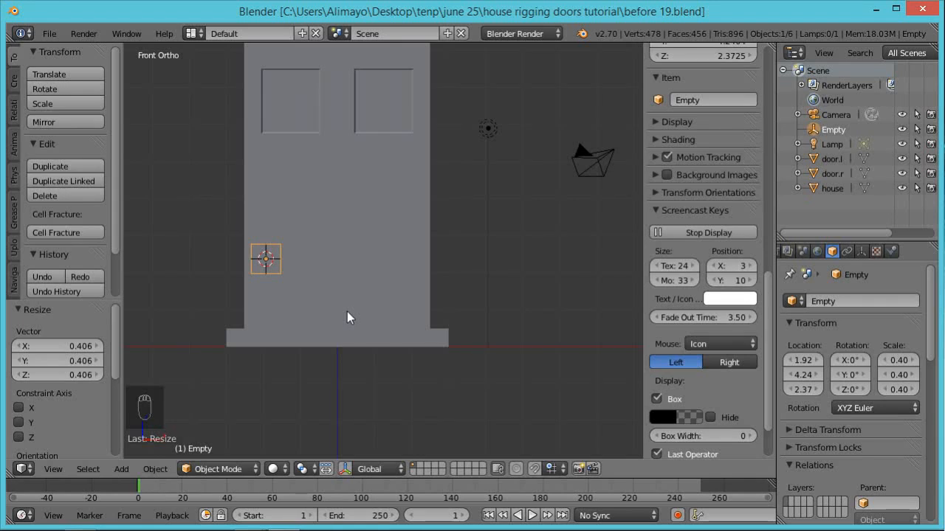
pyautogui.hotkey('shift', 'c')
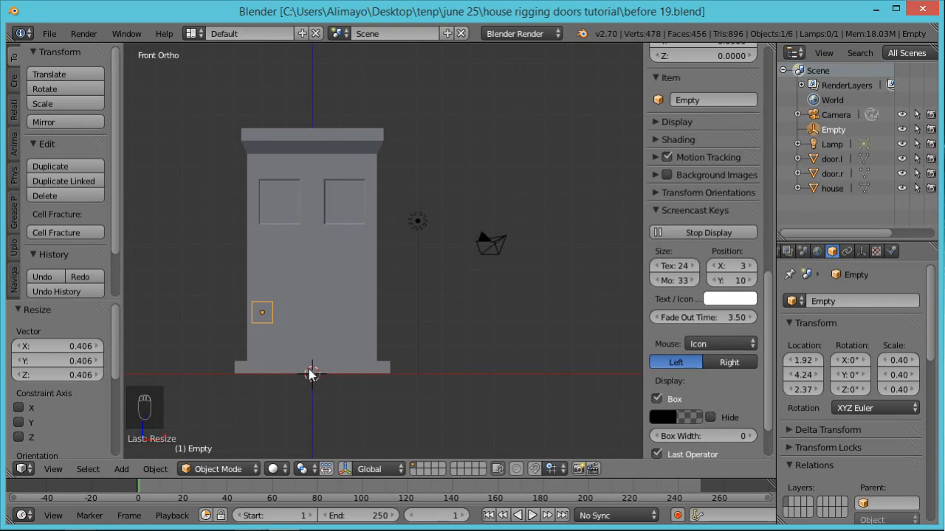
# Set the pivot point to 3D Cursor and rename the cube-shaped empty to hinge.r.
pyautogui.click(312, 471)
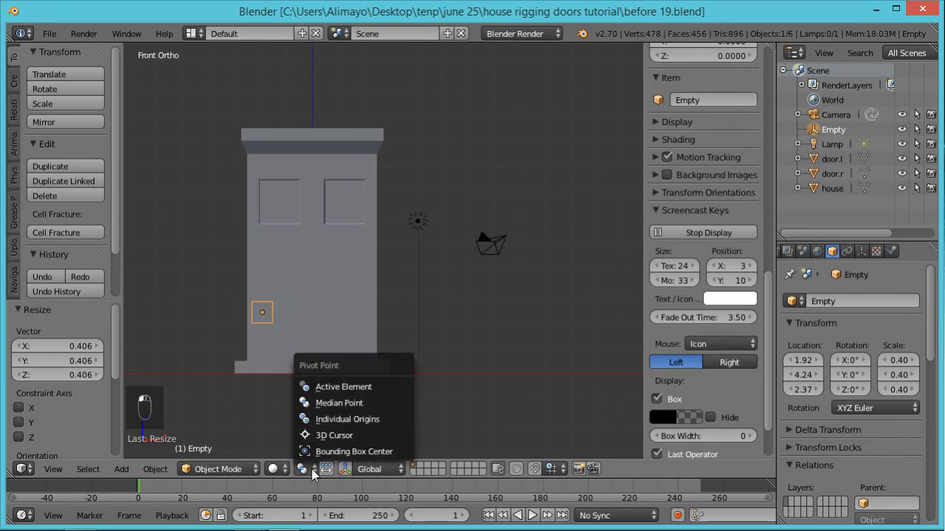
pyautogui.click(325, 435)
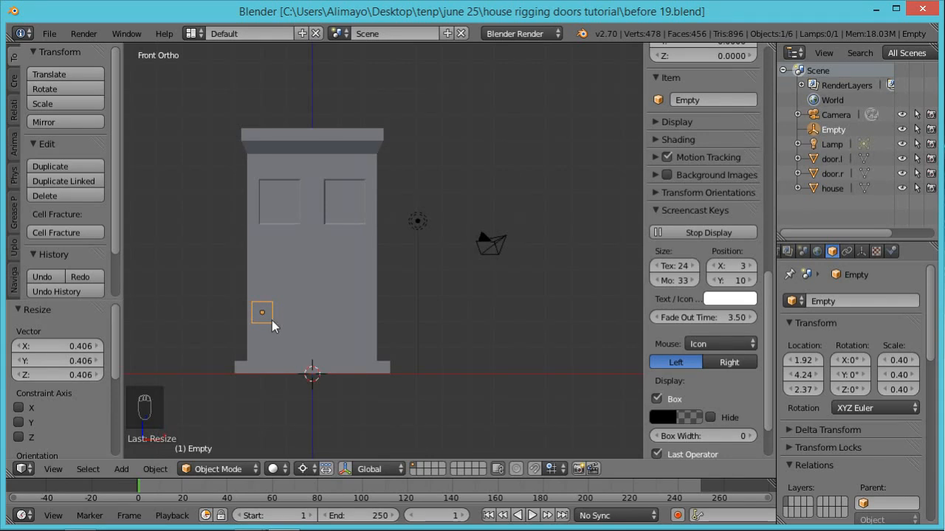
pyautogui.doubleClick(833, 129)
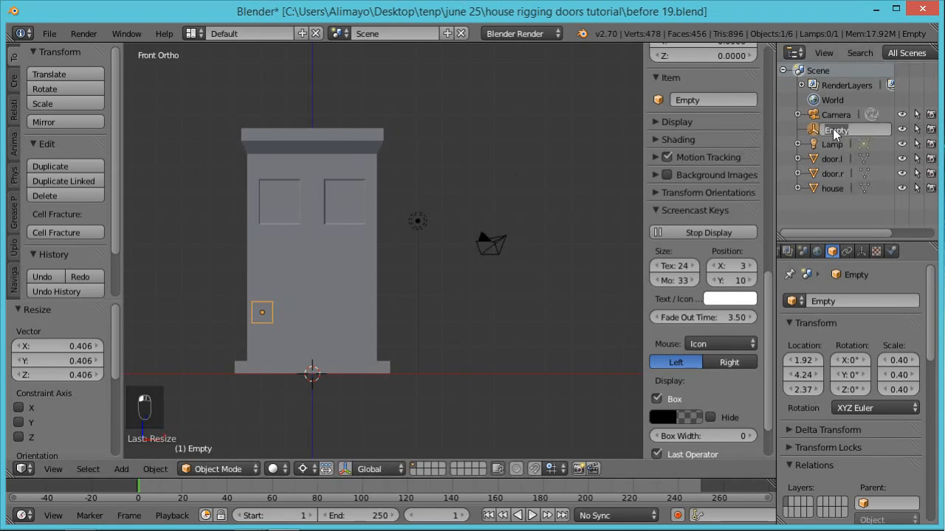
pyautogui.write('hinge')
pyautogui.press('Return')
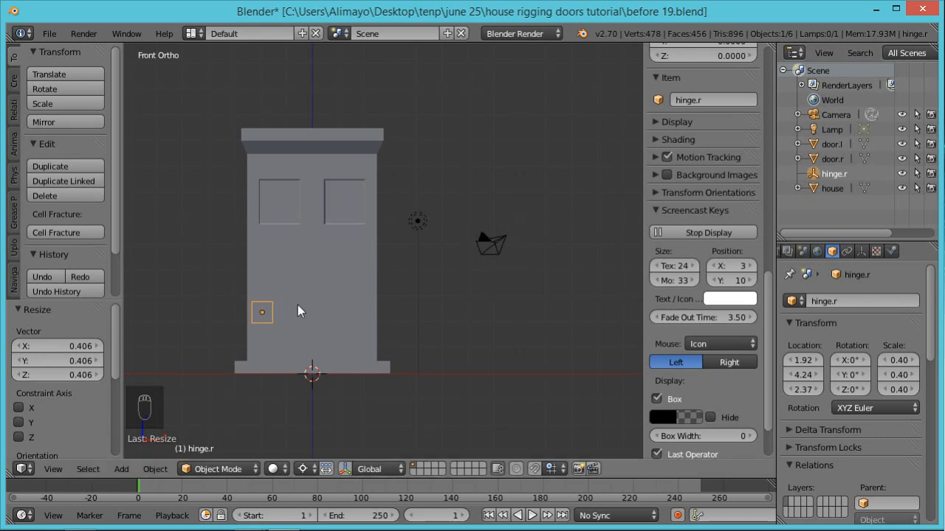
# Duplicate hinge.r in place and mirror the copy across the 3D cursor by scaling it -1 along the X axis.
pyautogui.hotkey('shift', 'd')
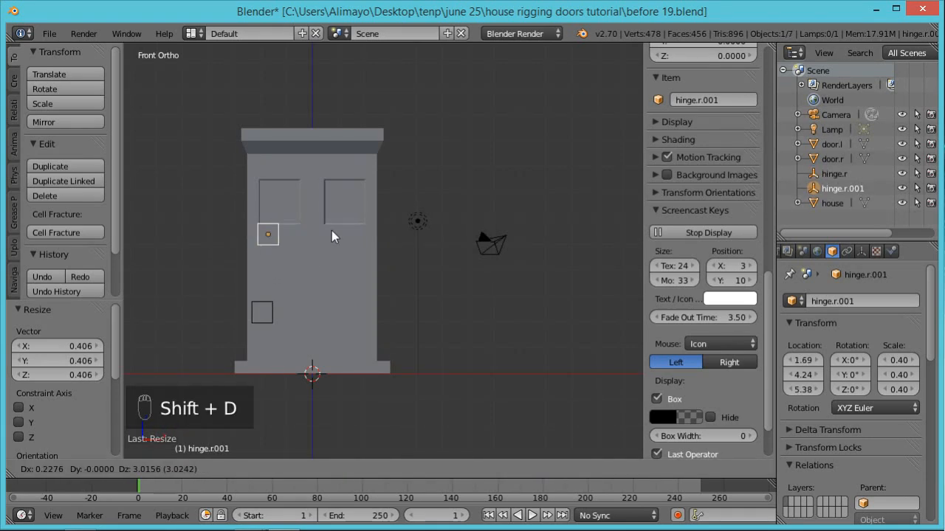
pyautogui.rightClick(376, 236)
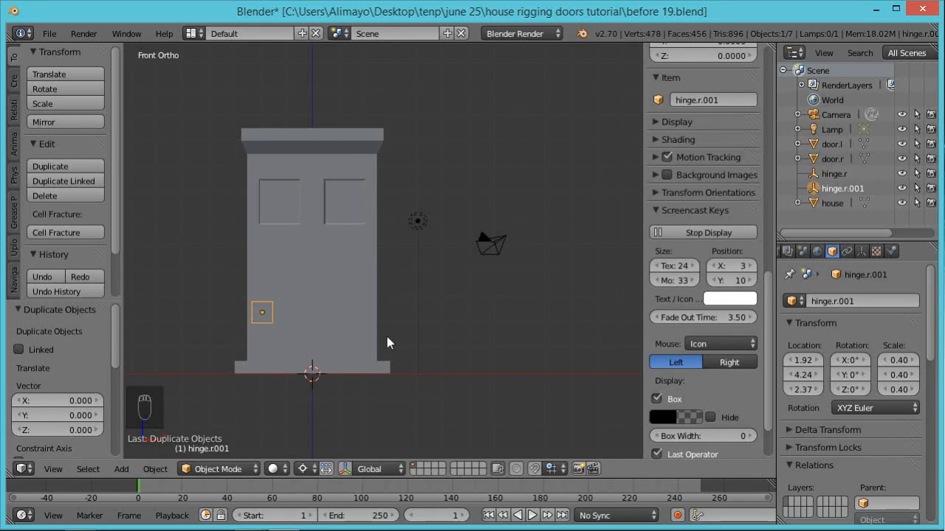
pyautogui.press('s')
pyautogui.press('x')
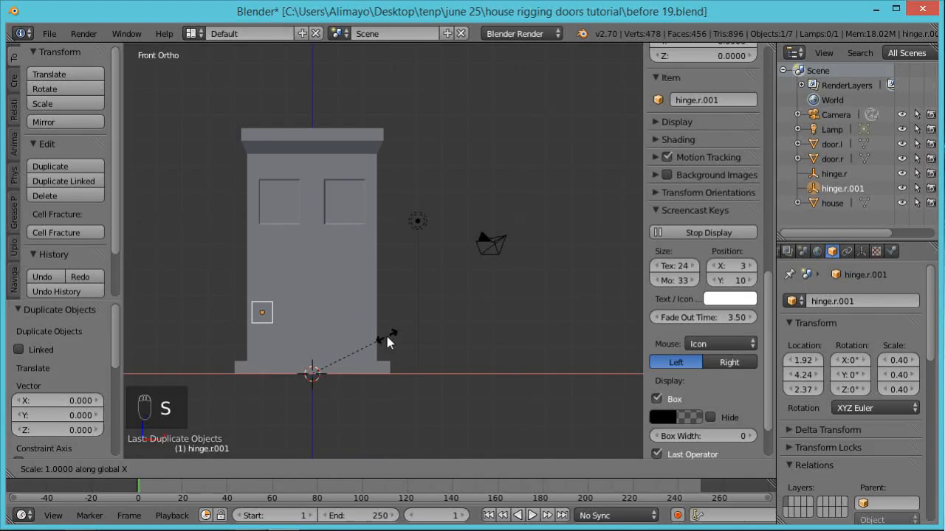
pyautogui.write('-1')
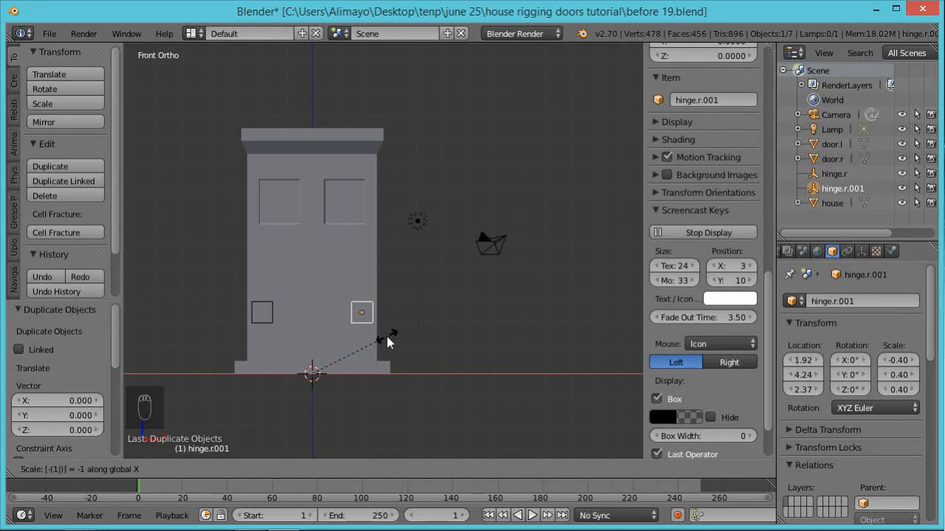
pyautogui.press('Return')
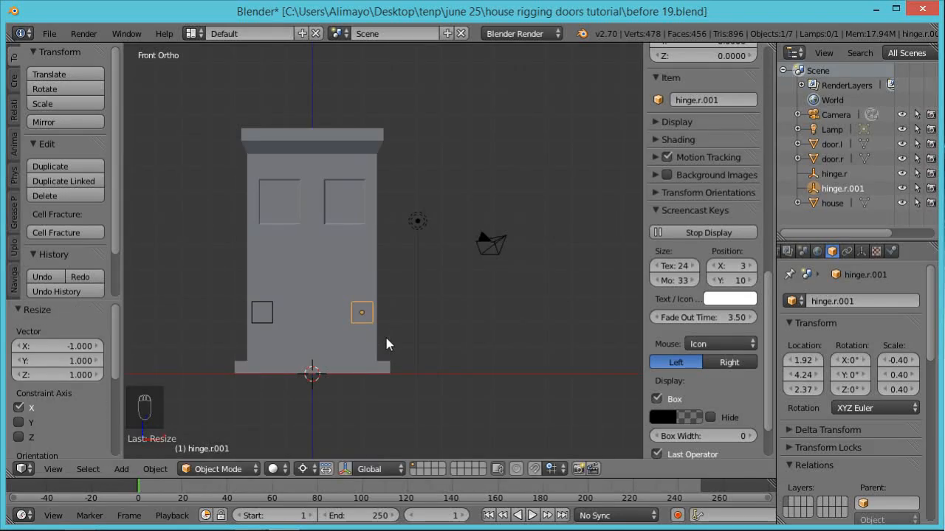
# Parent door.r to the hinge.r empty using the Object parenting type.
pyautogui.moveTo(299, 348); pyautogui.dragTo(343, 368, button='middle')
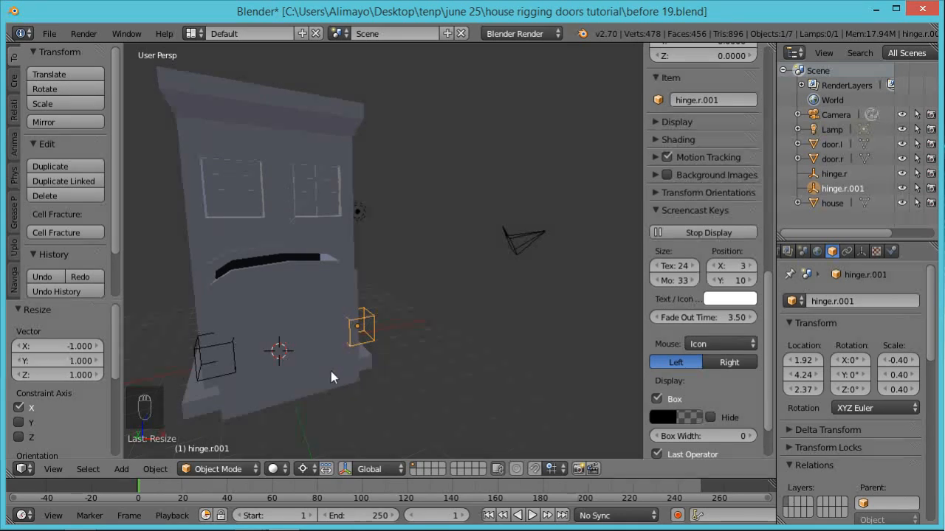
pyautogui.moveTo(280, 402); pyautogui.dragTo(454, 399, button='middle')
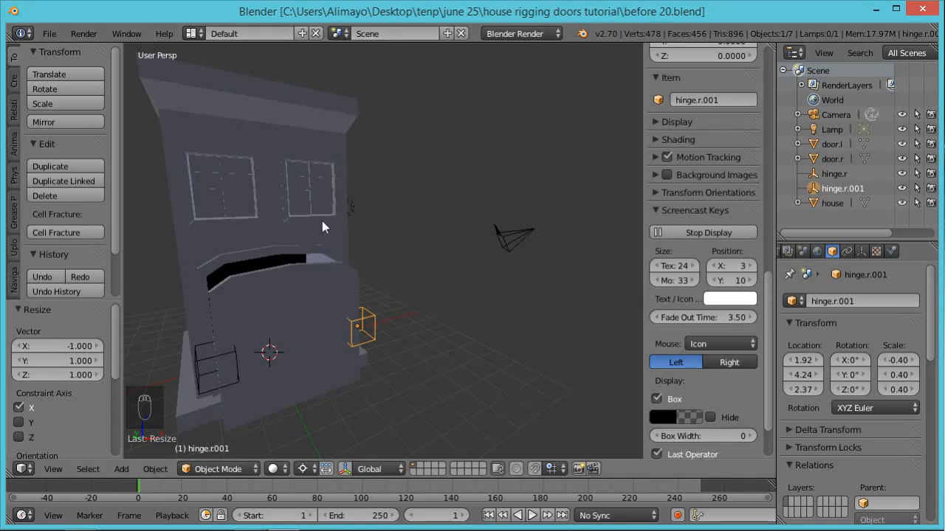
pyautogui.rightClick(269, 311)
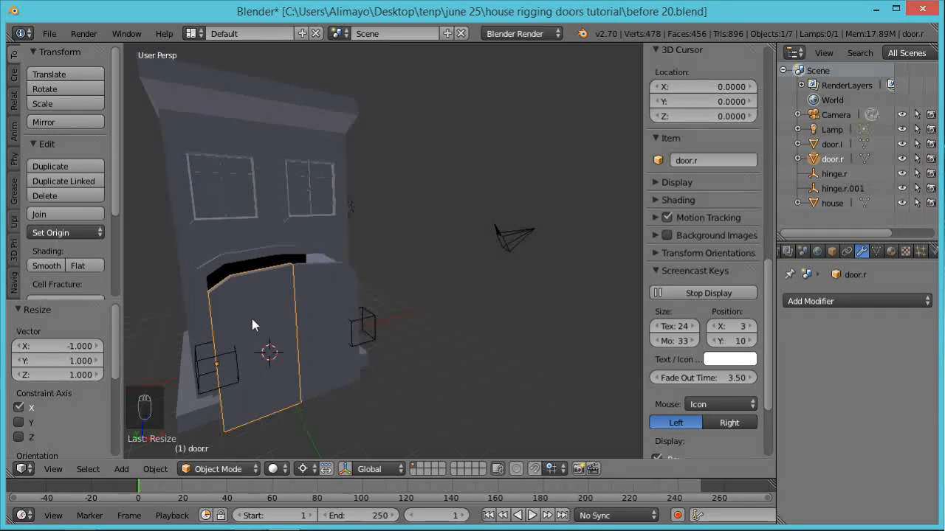
pyautogui.keyDown('shift'); pyautogui.rightClick(198, 361); pyautogui.keyUp('shift')
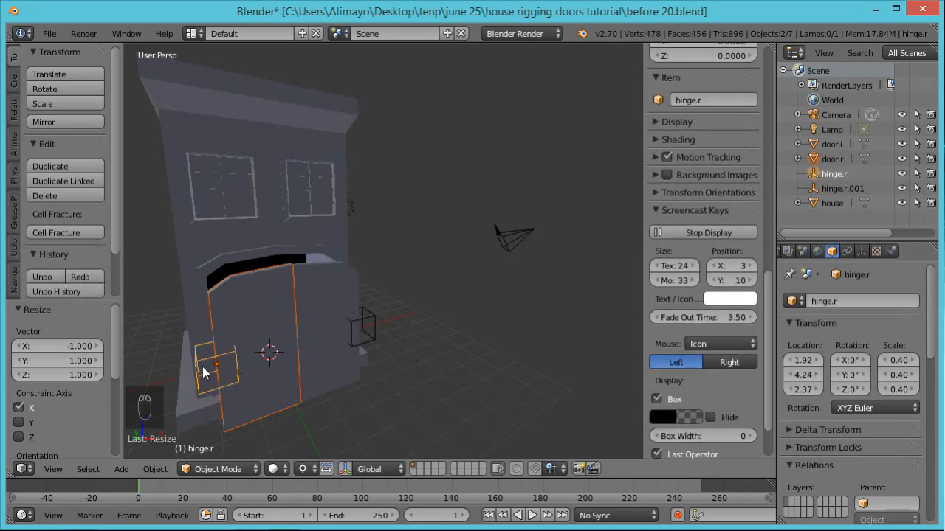
pyautogui.hotkey('ctrl', 'p')
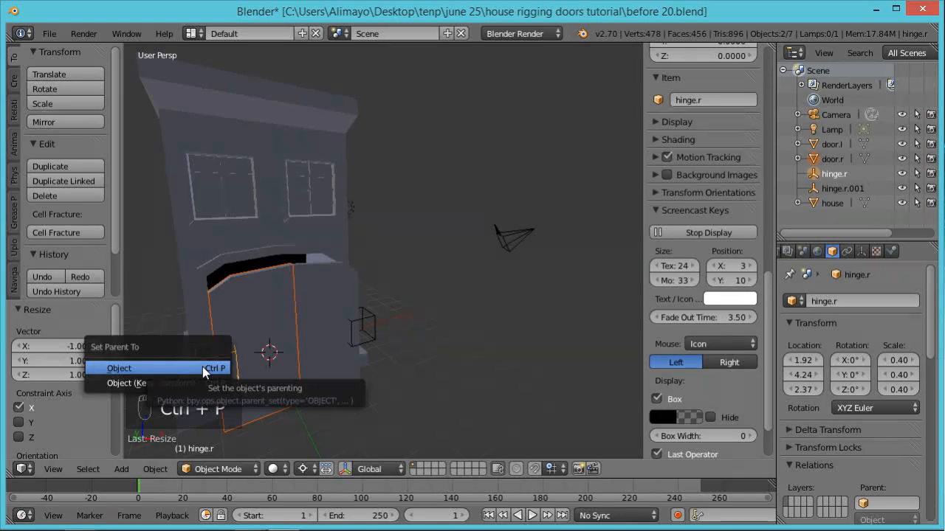
pyautogui.click(204, 371)
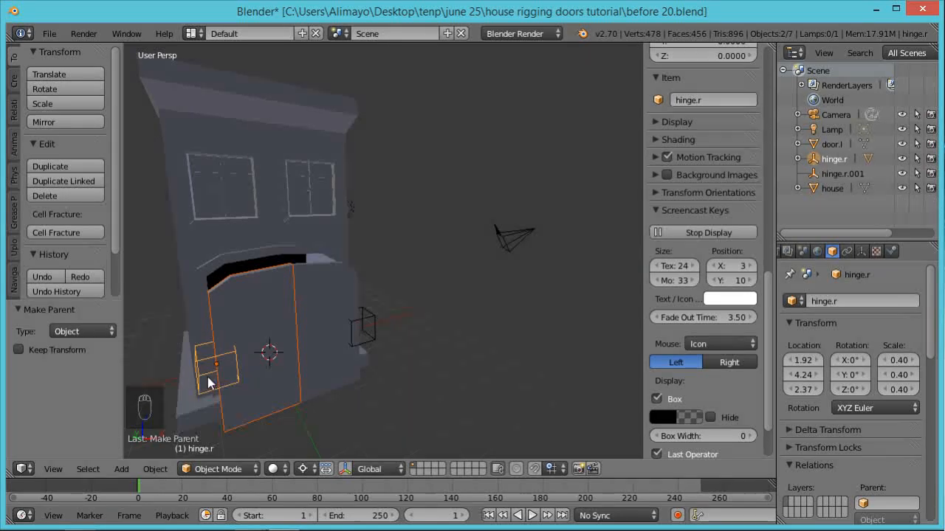
# Try rotating hinge.r about the global Z axis with the 3D cursor as pivot.
pyautogui.moveTo(189, 384); pyautogui.dragTo(235, 397, button='middle')
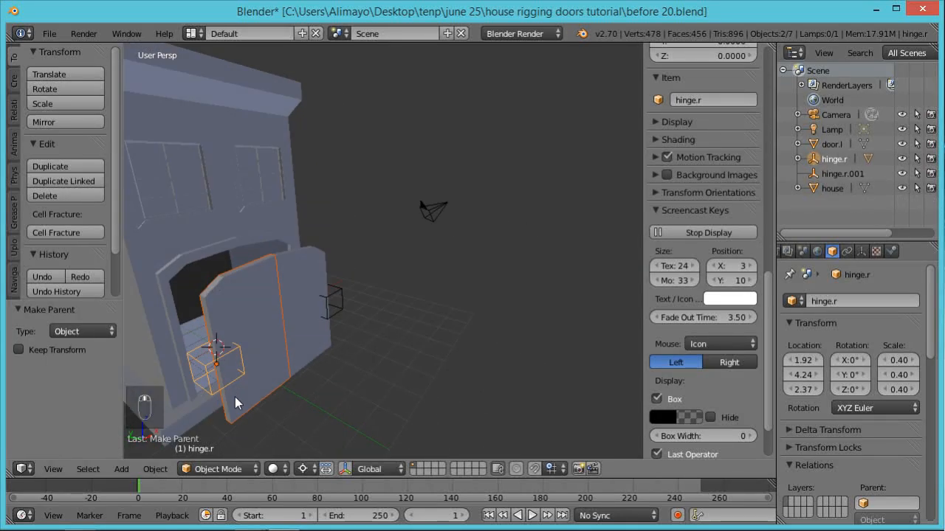
pyautogui.press('r')
pyautogui.press('z')
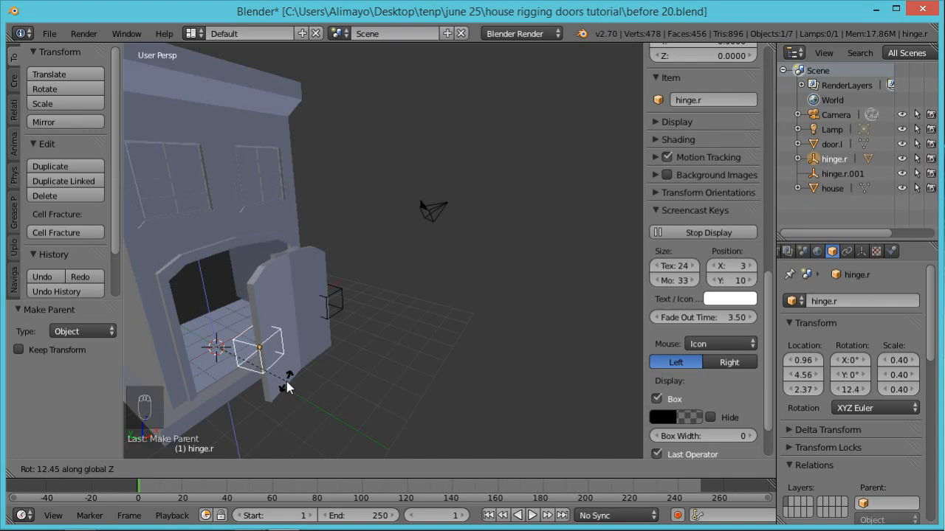
pyautogui.rightClick(279, 389)
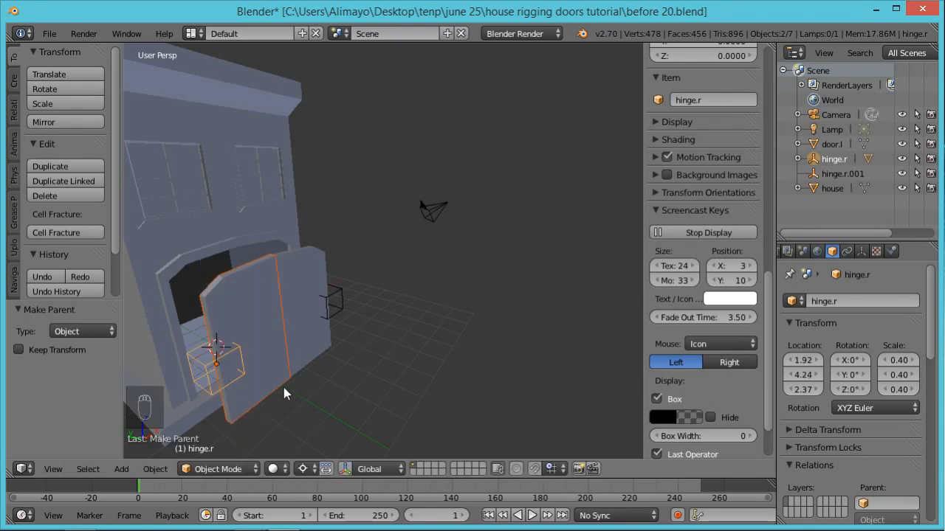
# Switch the pivot point to Median Point and try rotating hinge.r about the global Z axis to test the door.
pyautogui.click(311, 468)
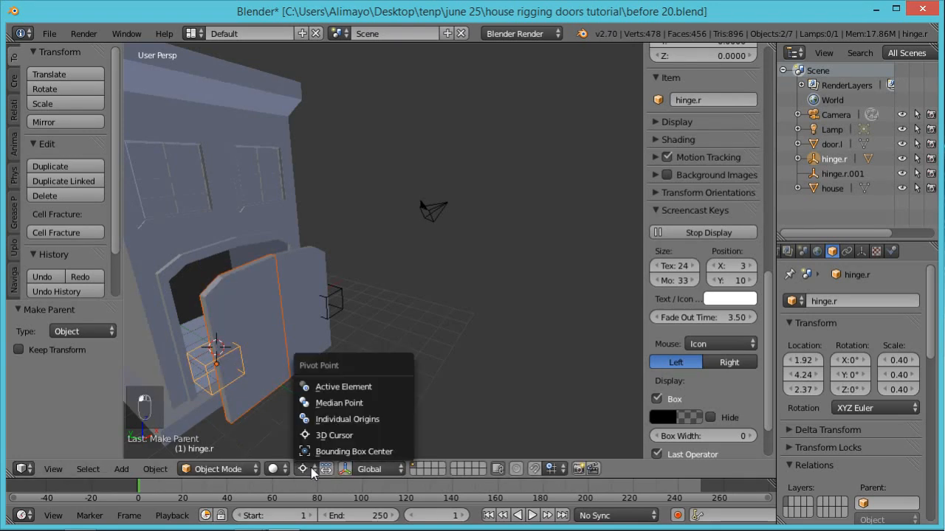
pyautogui.click(332, 409)
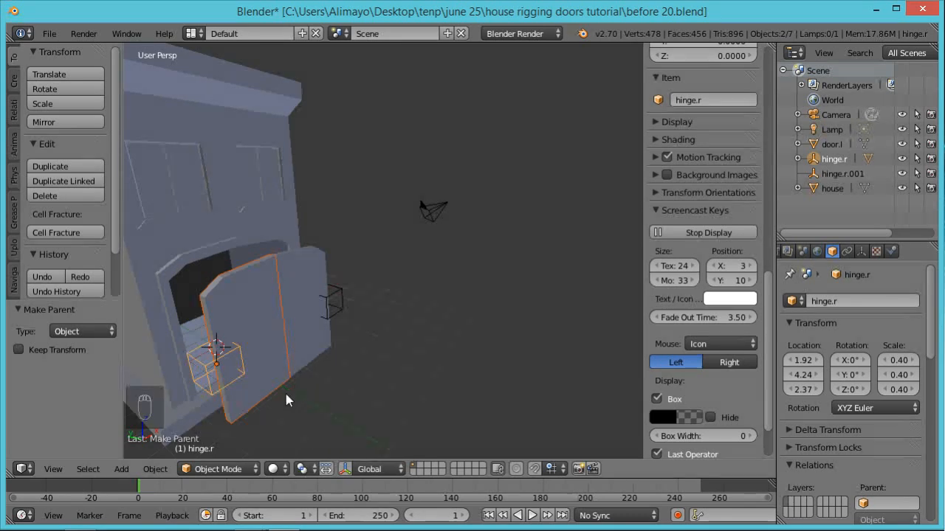
pyautogui.press('r')
pyautogui.press('z')
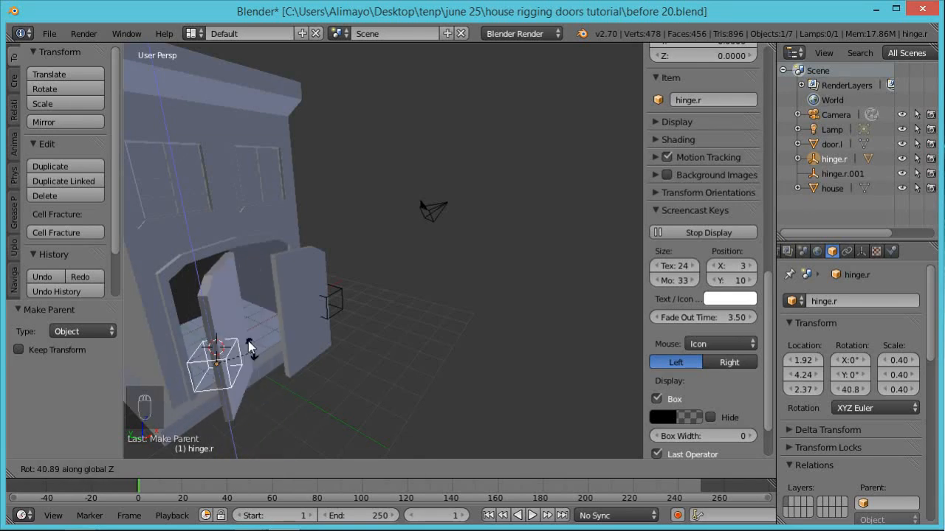
pyautogui.rightClick(247, 380)
# Select door.l's narrow hinge-side face in Edit Mode and snap the 3D cursor to it.
pyautogui.moveTo(378, 402); pyautogui.dragTo(239, 381, button='middle')
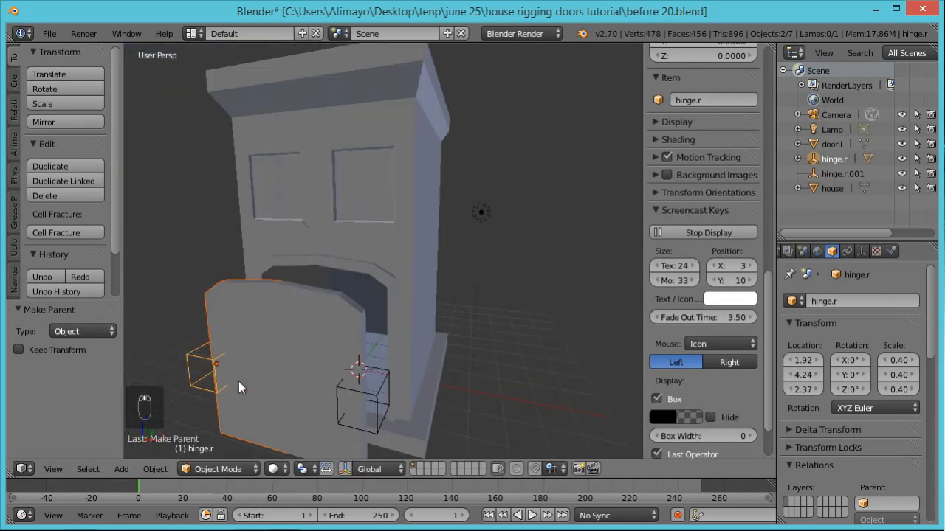
pyautogui.rightClick(344, 329)
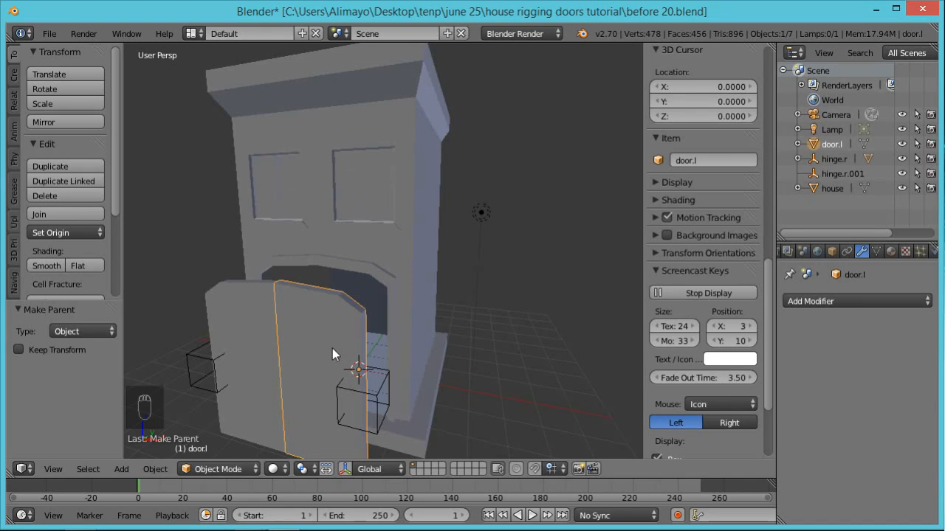
pyautogui.press('Tab')
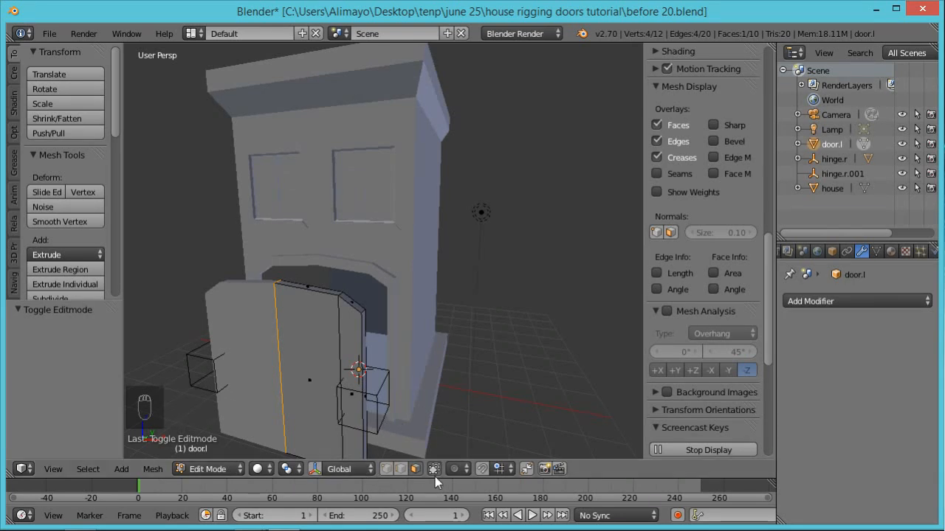
pyautogui.rightClick(365, 346)
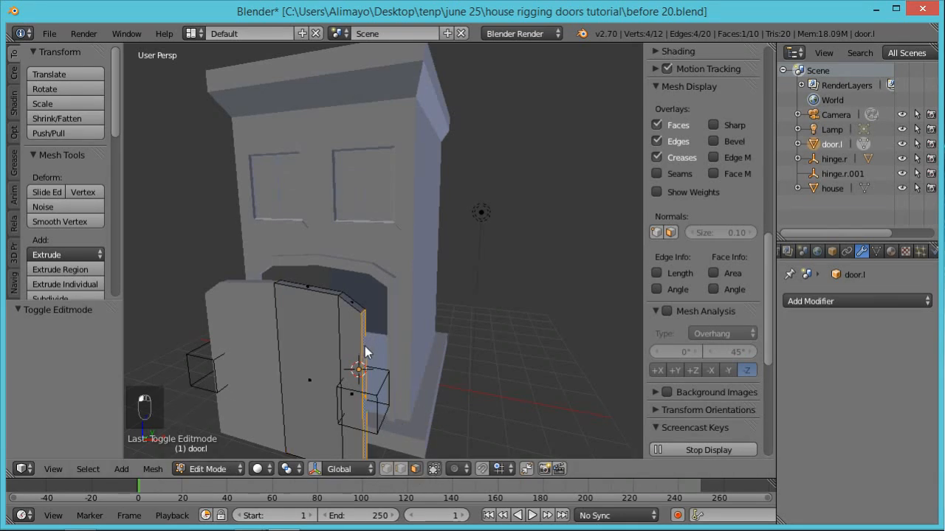
pyautogui.moveTo(447, 382); pyautogui.dragTo(422, 400, button='middle')
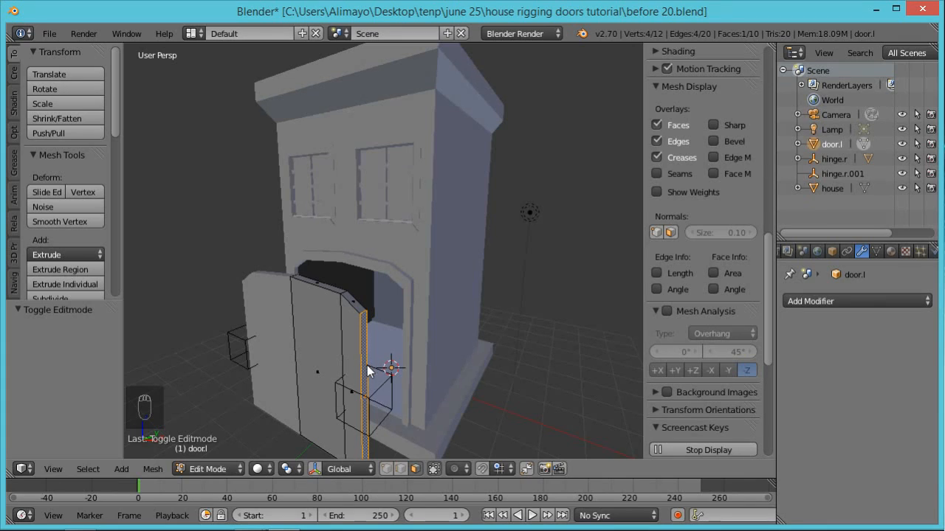
pyautogui.hotkey('shift', 's')
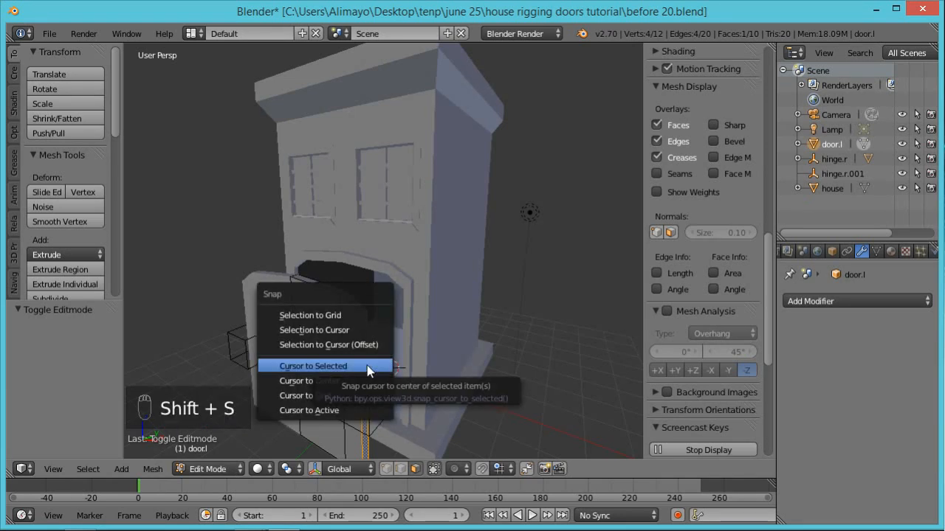
pyautogui.click(367, 365)
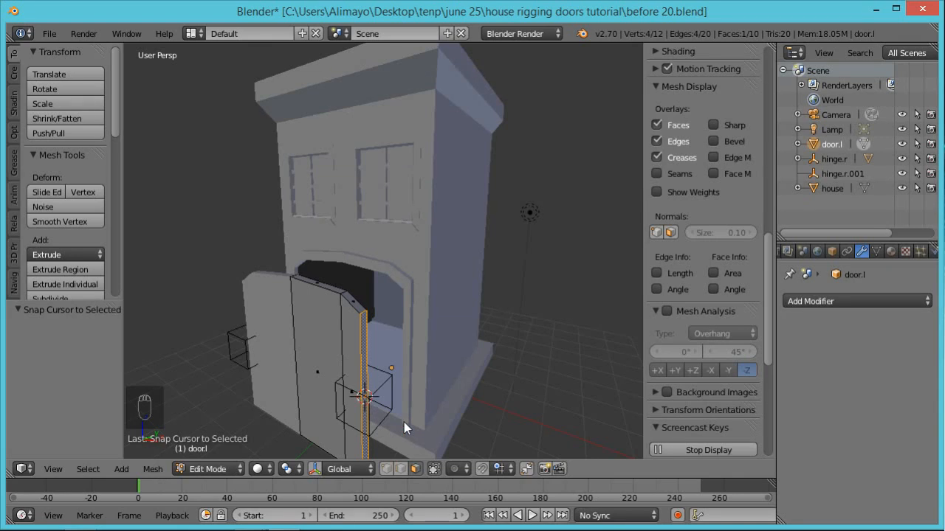
# Set door.l's origin to the 3D cursor in Object Mode and try rotating it about the global Z axis.
pyautogui.press('Tab')
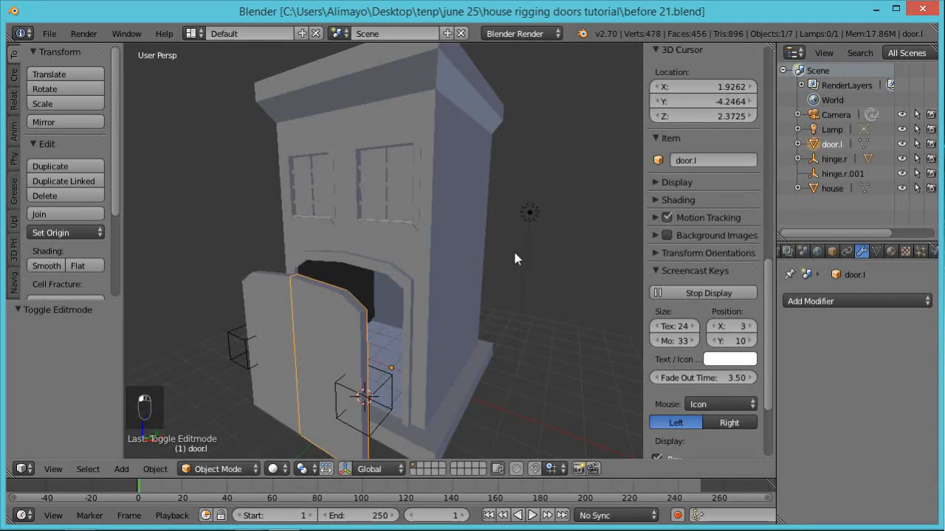
pyautogui.click(155, 469)
pyautogui.moveTo(183, 399)
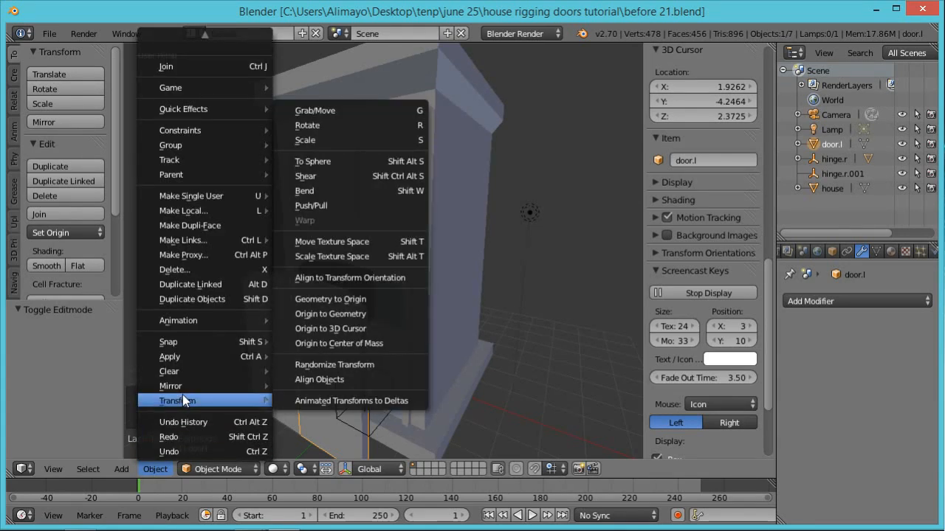
pyautogui.click(317, 329)
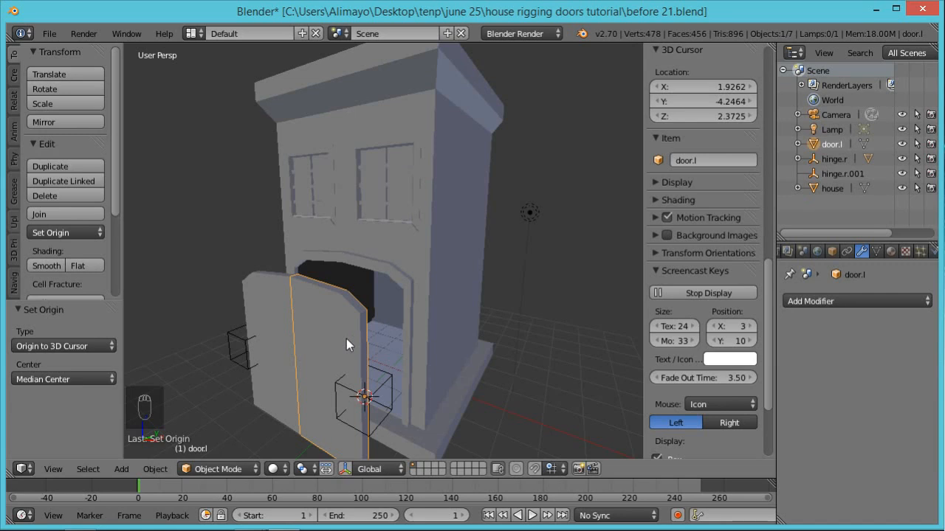
pyautogui.press('r')
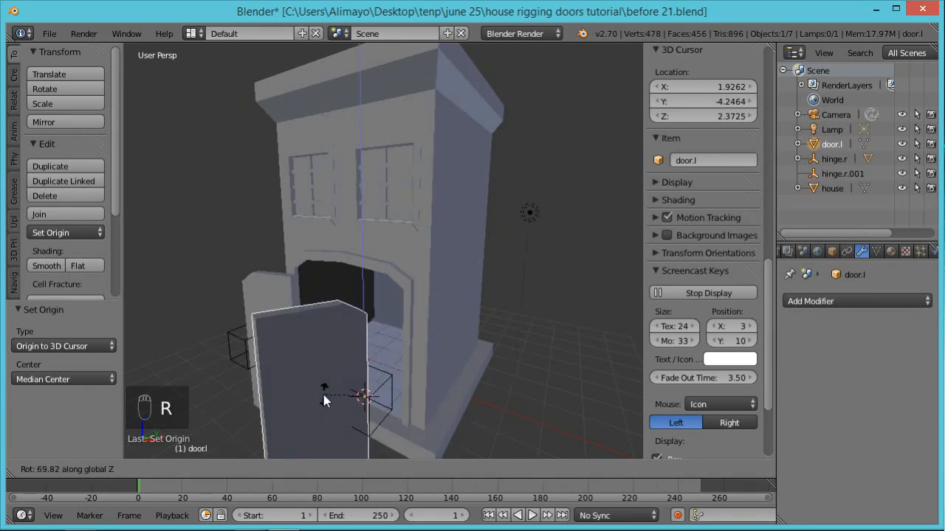
pyautogui.click(359, 355)
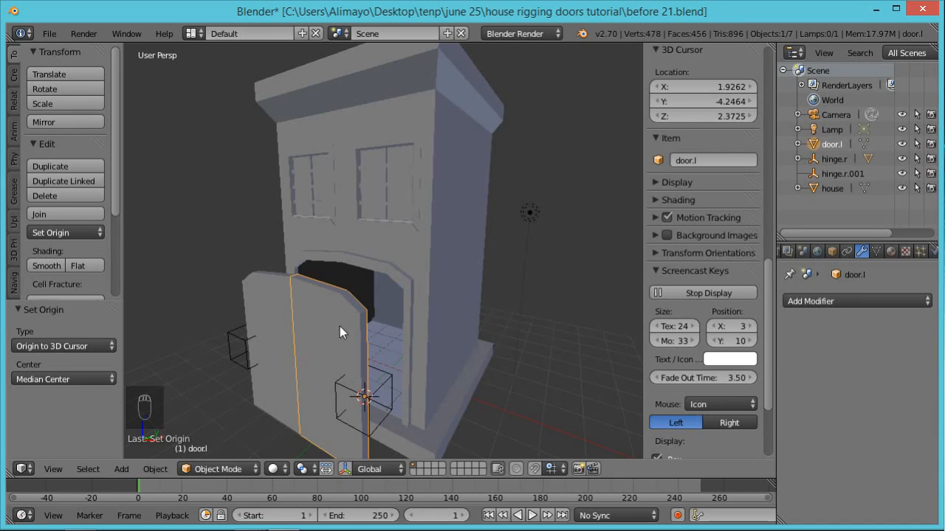
# Parent door.l to the hinge.r.001 empty using the Object parent type.
pyautogui.keyDown('shift'); pyautogui.rightClick(390, 379); pyautogui.keyUp('shift')
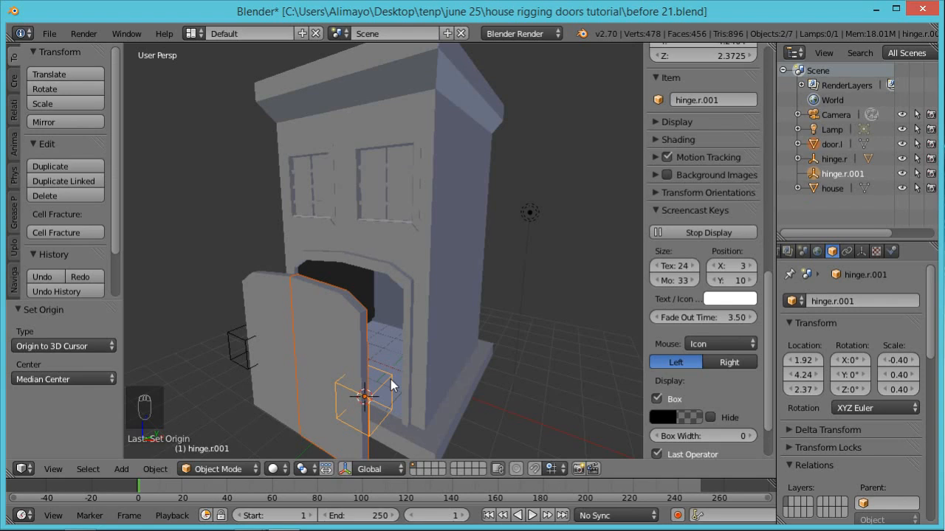
pyautogui.hotkey('ctrl', 'p')
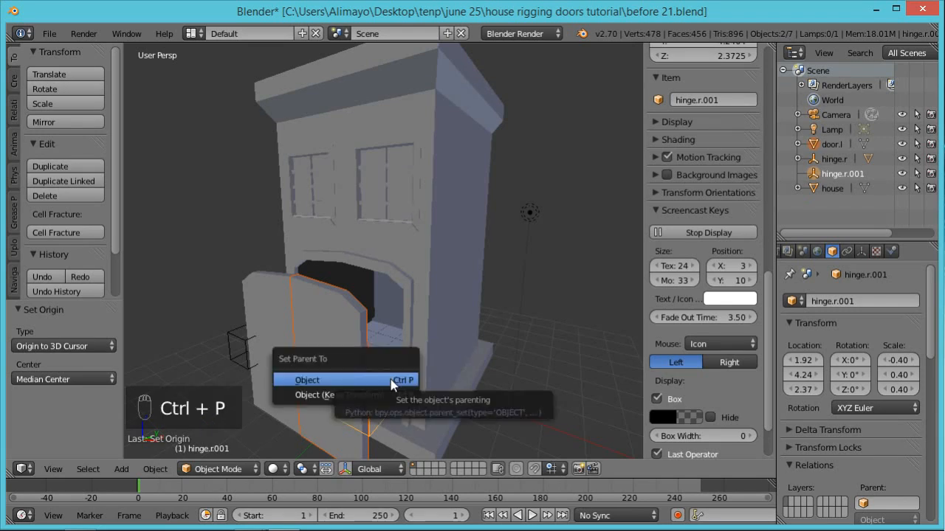
pyautogui.click(390, 380)
# Try rotating hinge.r.001 on its own about the global Z axis to test the parented door.
pyautogui.rightClick(390, 379)
pyautogui.press('r')
pyautogui.press('z')
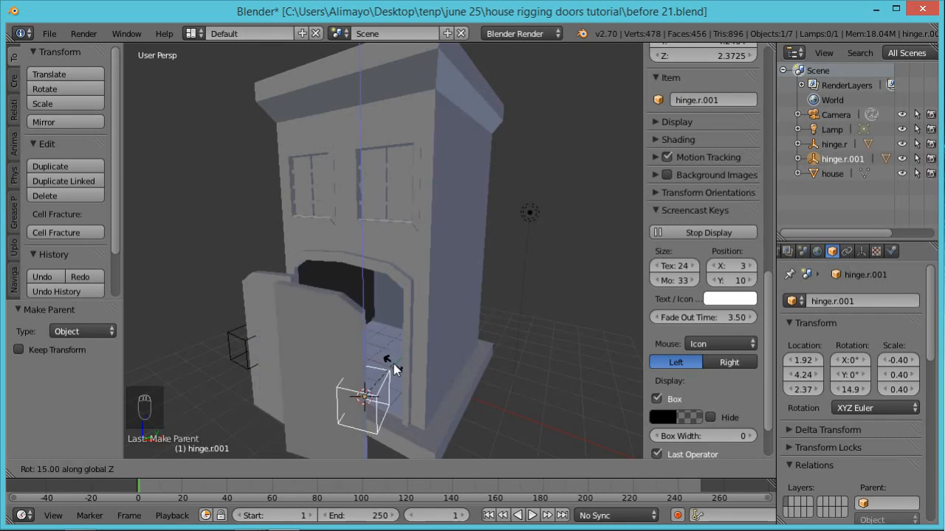
pyautogui.press('Escape')
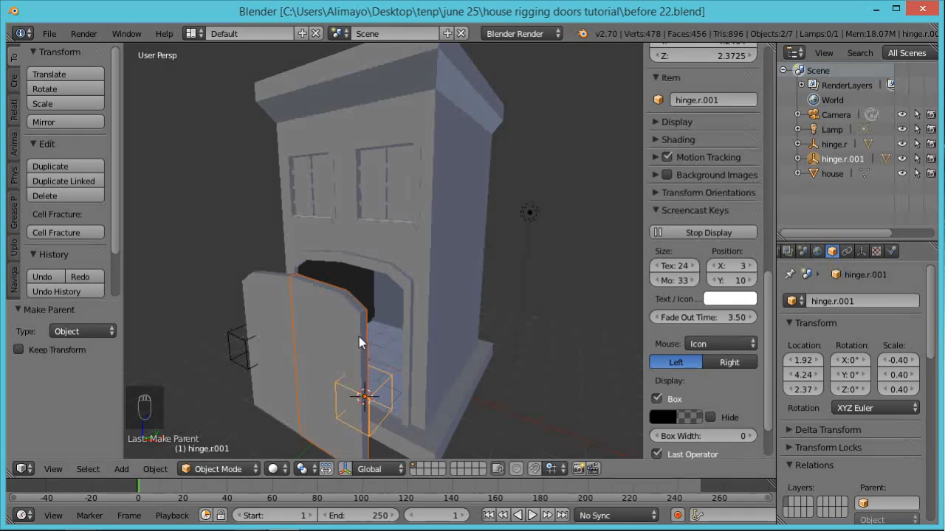
# Try rotating hinge.r.001 about the global Y axis and the global X axis to test the unwanted swing directions.
pyautogui.press('r')
pyautogui.press('y')
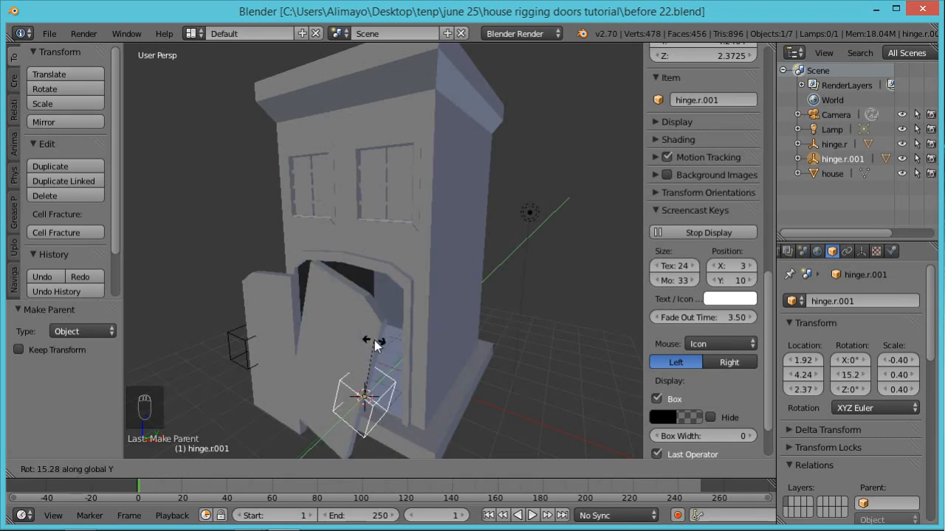
pyautogui.press('x')
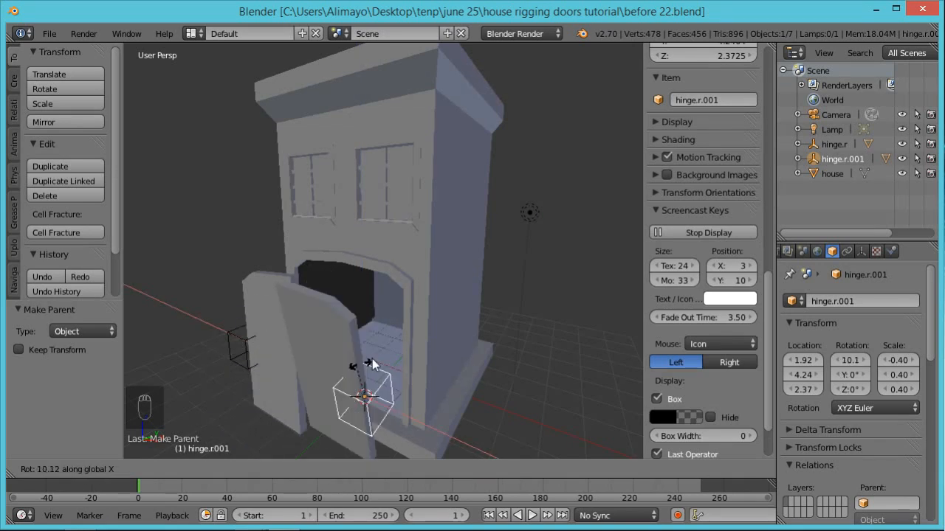
pyautogui.rightClick(376, 357)
# Bring up hinge.r.001's transform values and try rotating it about the global Z axis to examine its rotation channels.
pyautogui.moveTo(771, 309); pyautogui.dragTo(769, 83)
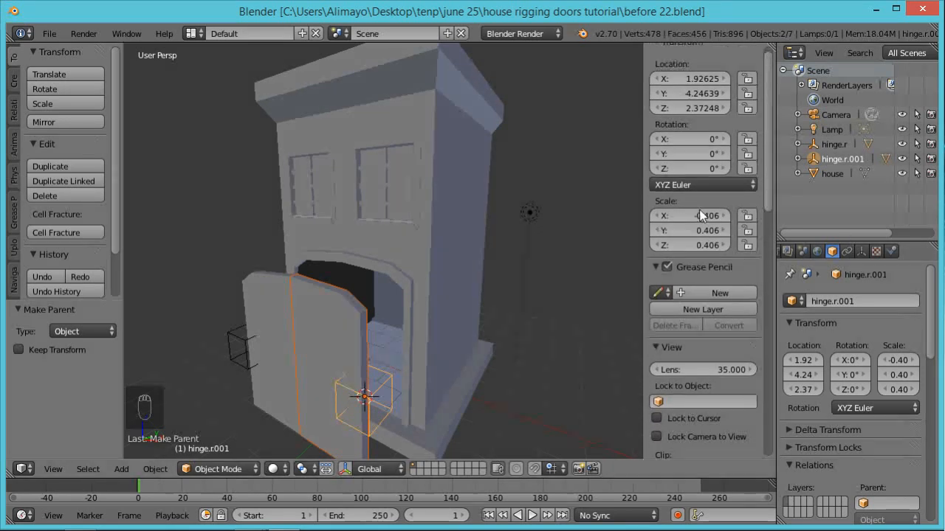
pyautogui.press('n')
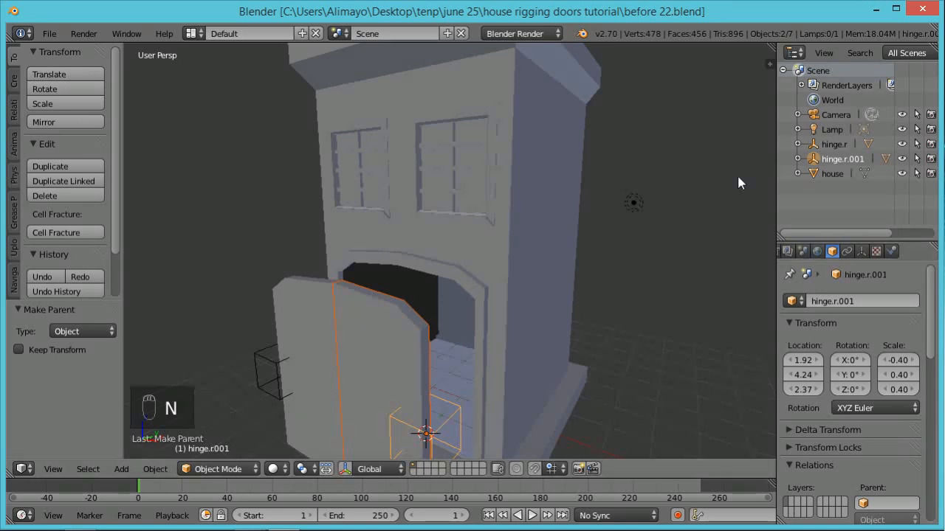
pyautogui.press('n')
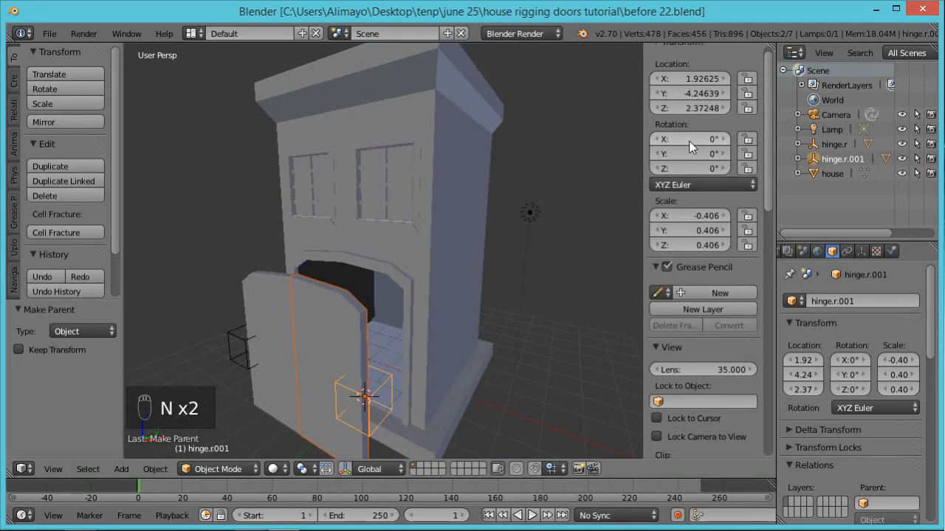
pyautogui.press('r')
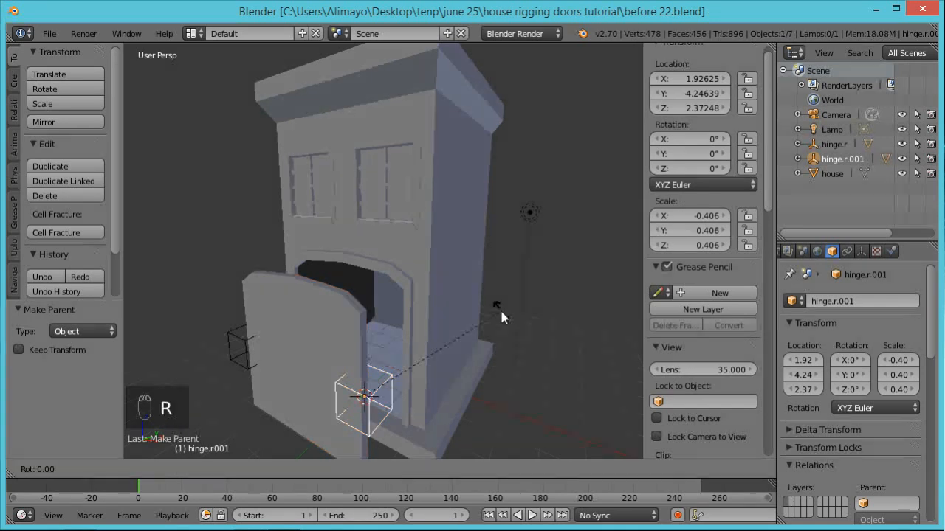
pyautogui.press('z')
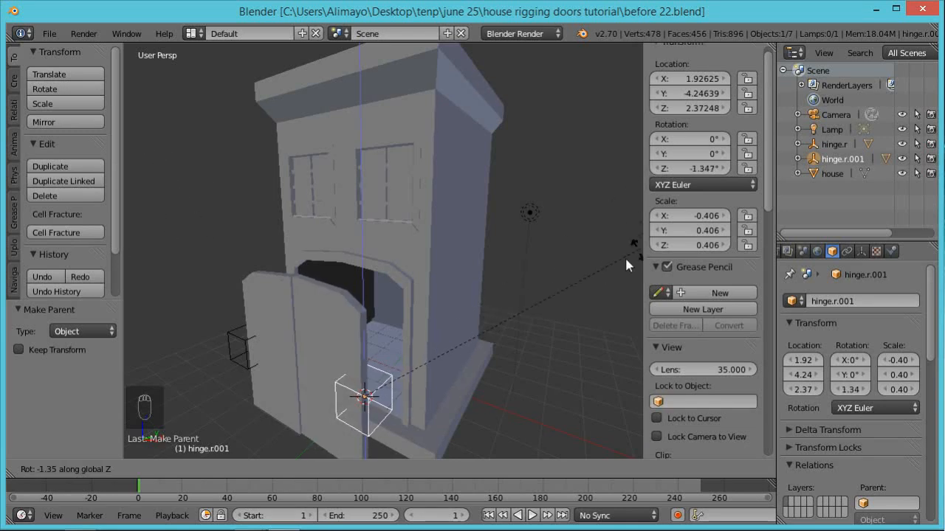
pyautogui.click(436, 329)
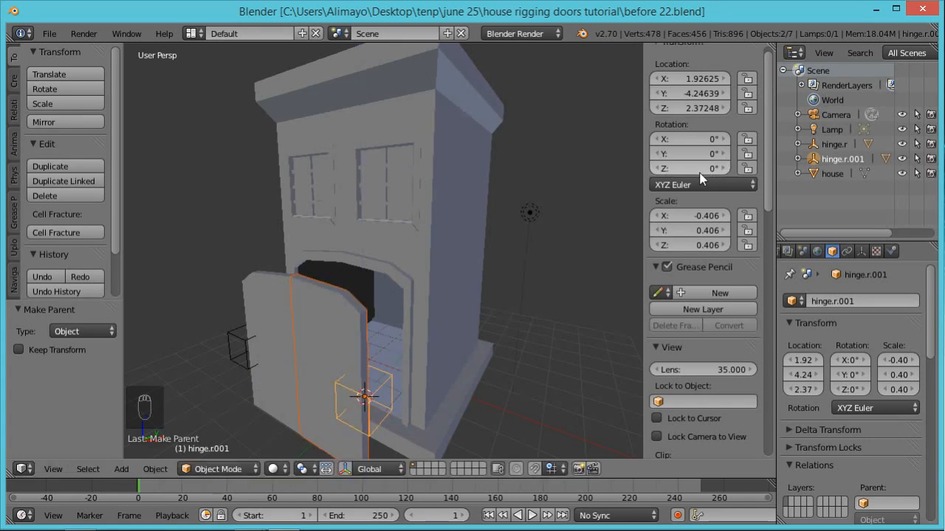
# Lock hinge.r.001's X and Y rotation and test rotating it about the global Y and Z axes.
pyautogui.click(747, 154)
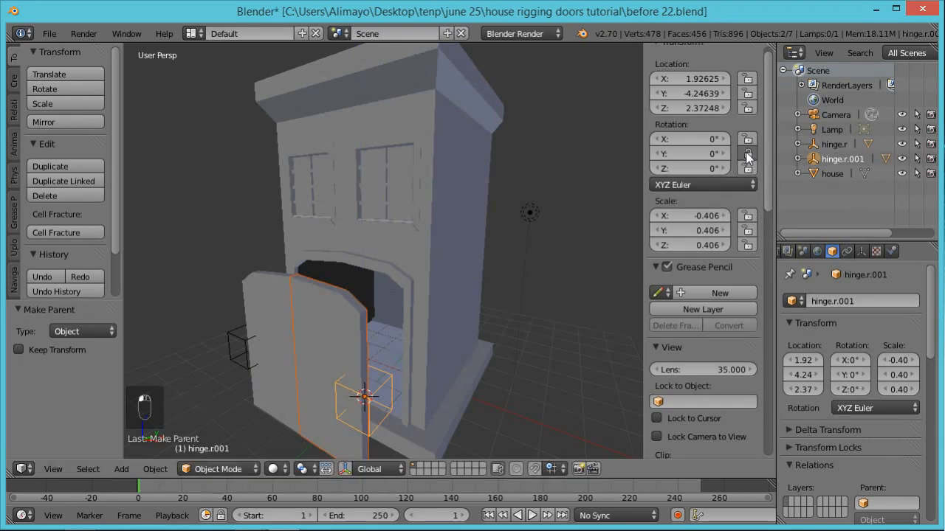
pyautogui.click(748, 139)
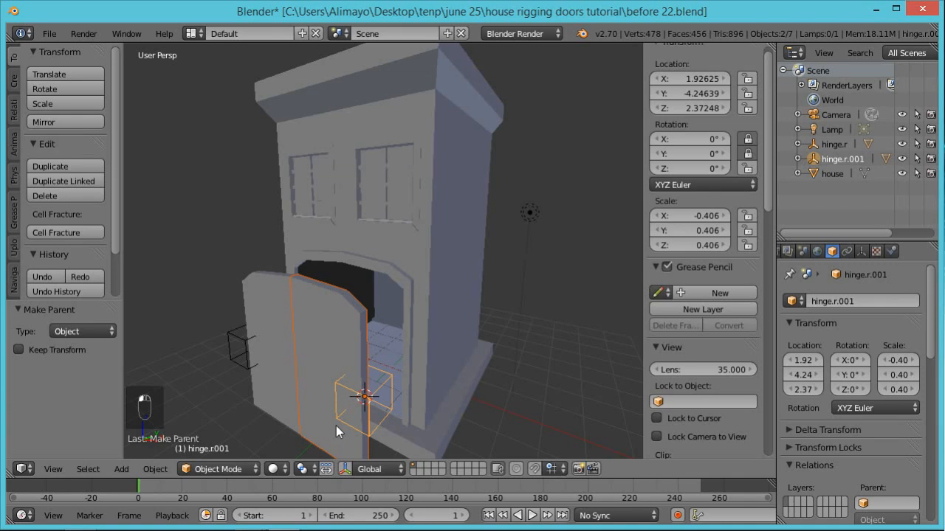
pyautogui.rightClick(385, 414)
pyautogui.press('r')
pyautogui.press('y')
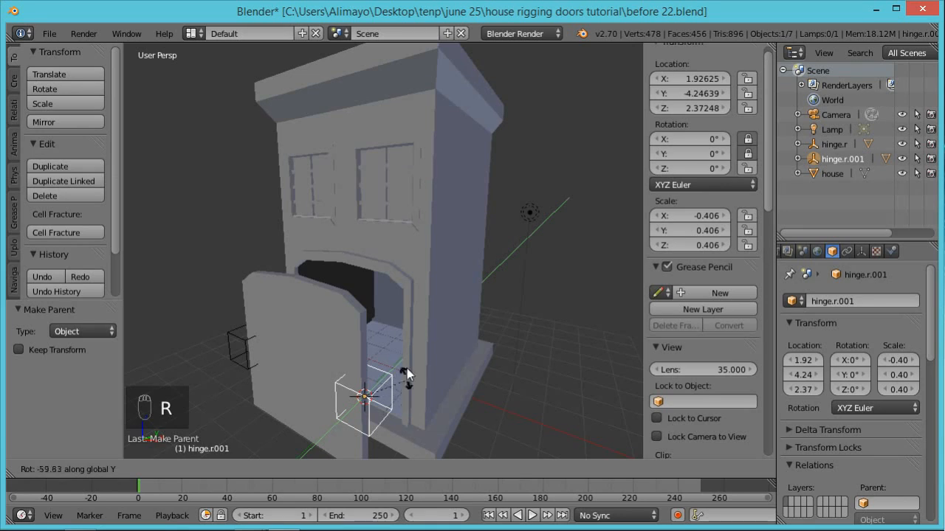
pyautogui.press('z')
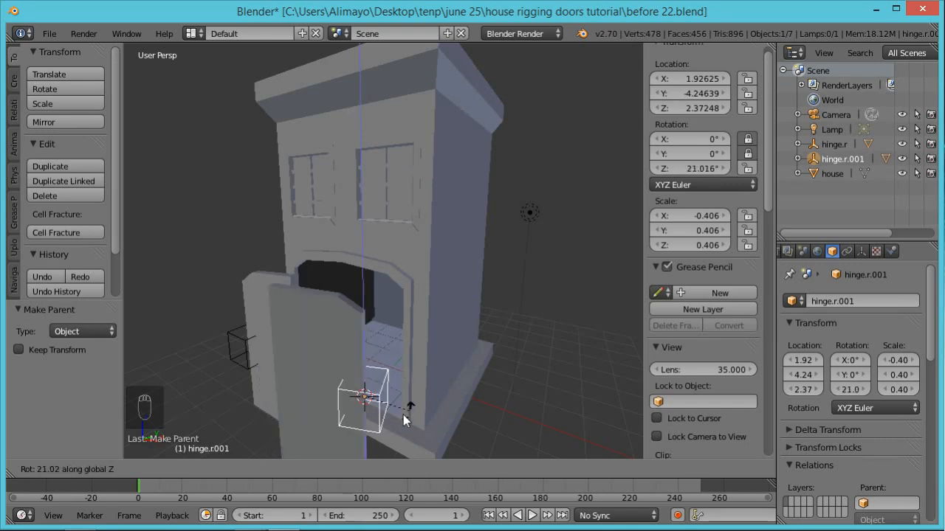
# Cancel the trial rotation of hinge.r.001 and lock the X and Y rotation of the hinge.r empty.
pyautogui.rightClick(419, 384)
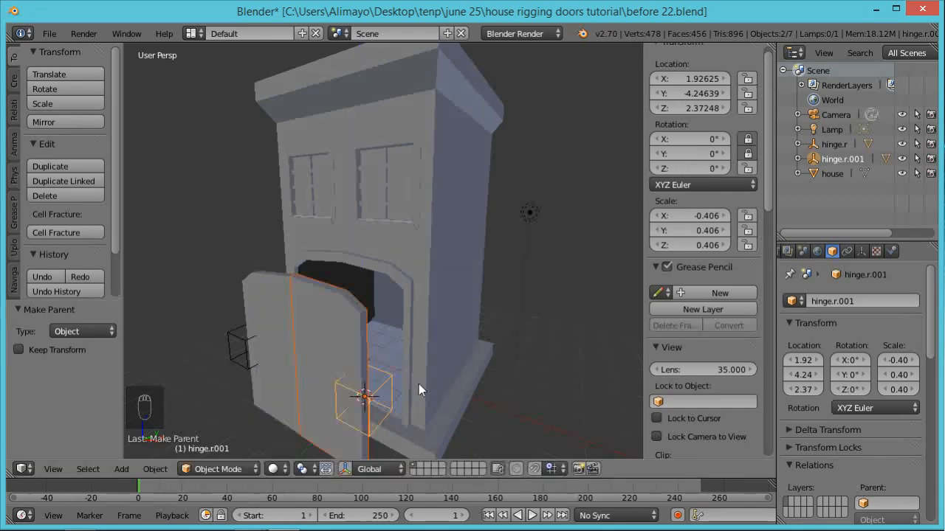
pyautogui.moveTo(302, 412); pyautogui.dragTo(362, 396, button='middle')
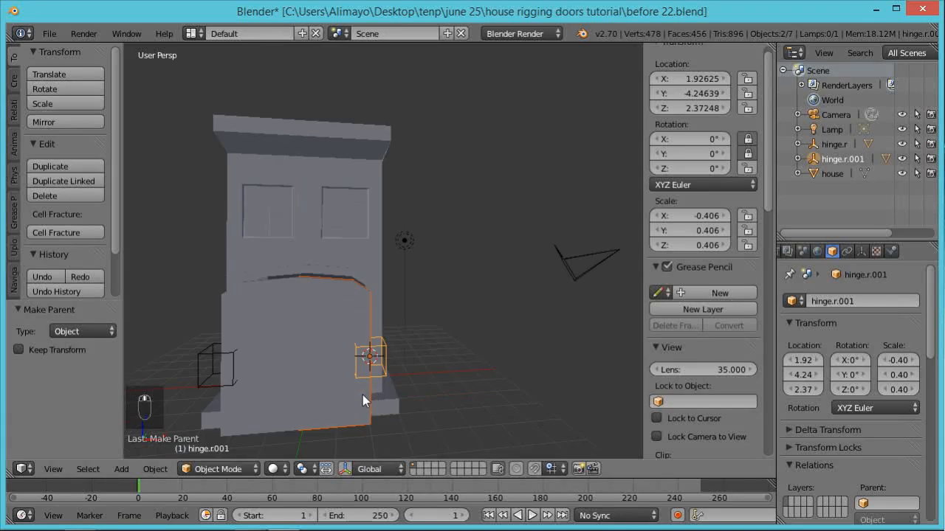
pyautogui.rightClick(202, 354)
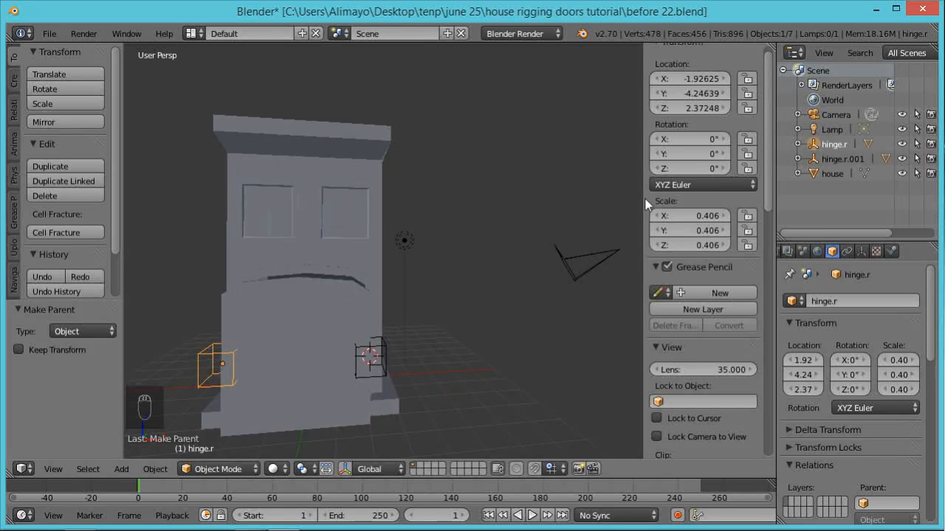
pyautogui.click(748, 139)
pyautogui.click(747, 154)
# Select both hinge empties and move them together about 1.643 units along Y to fit the doors into the doorway.
pyautogui.moveTo(465, 334); pyautogui.dragTo(422, 348, button='middle')
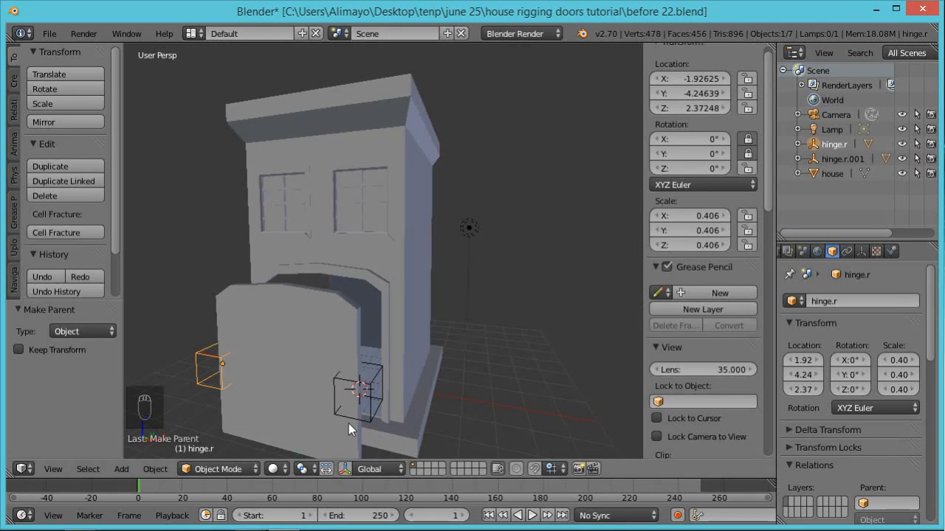
pyautogui.keyDown('shift'); pyautogui.rightClick(377, 401); pyautogui.keyUp('shift')
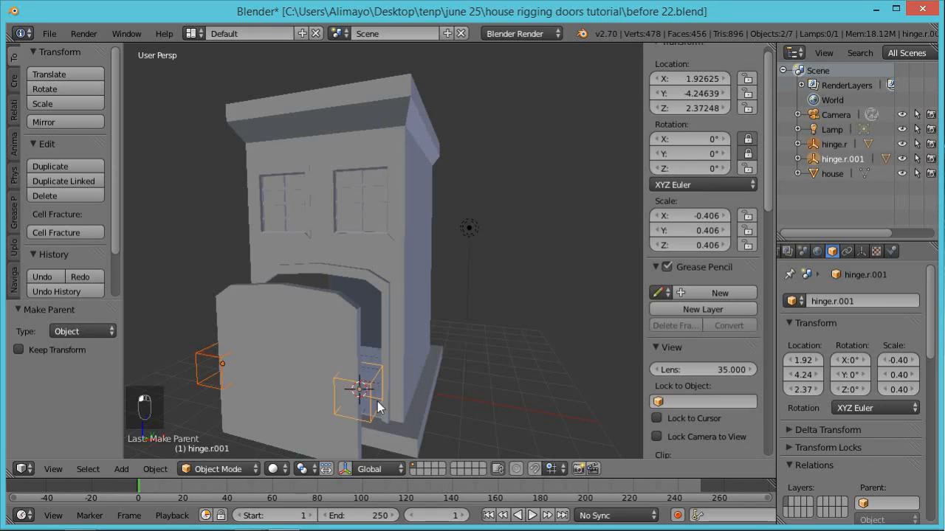
pyautogui.moveTo(517, 337); pyautogui.dragTo(472, 384, button='middle')
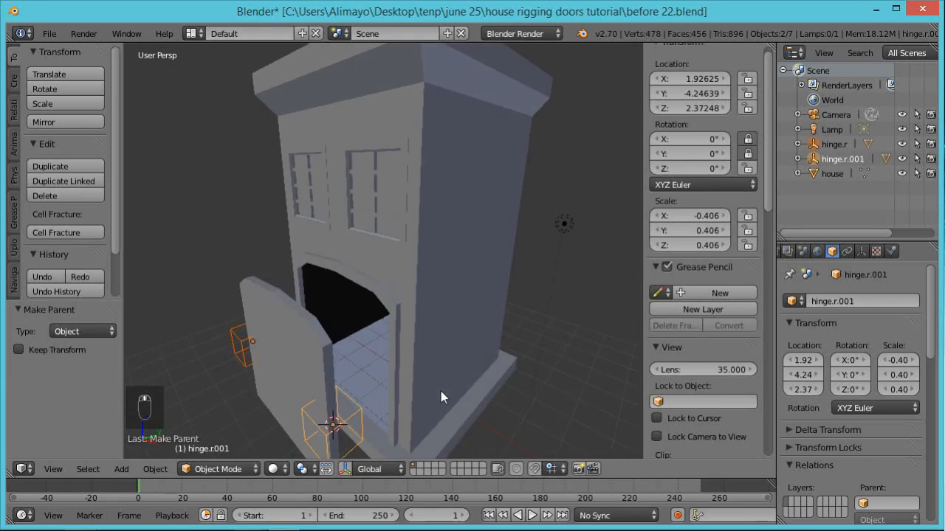
pyautogui.hotkey('ctrl', 'space')
pyautogui.moveTo(329, 354); pyautogui.dragTo(390, 347)
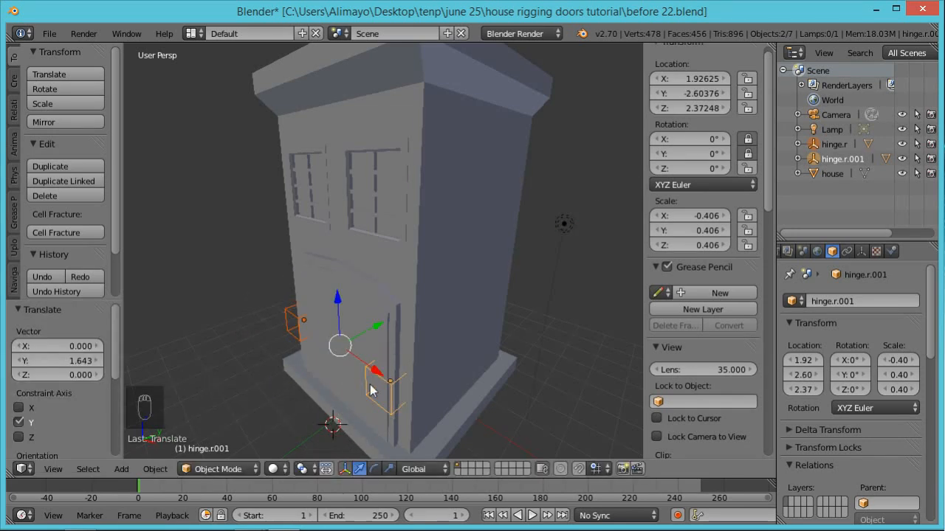
# Try swinging the door open by rotating the hinge.r empty about the global Z axis.
pyautogui.moveTo(370, 392); pyautogui.dragTo(420, 389, button='middle')
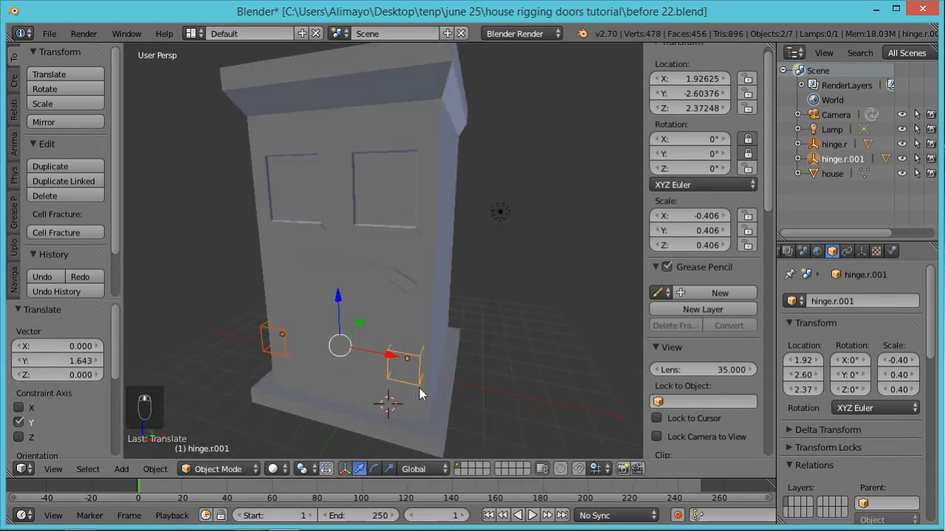
pyautogui.rightClick(283, 344)
pyautogui.press('r')
pyautogui.press('z')
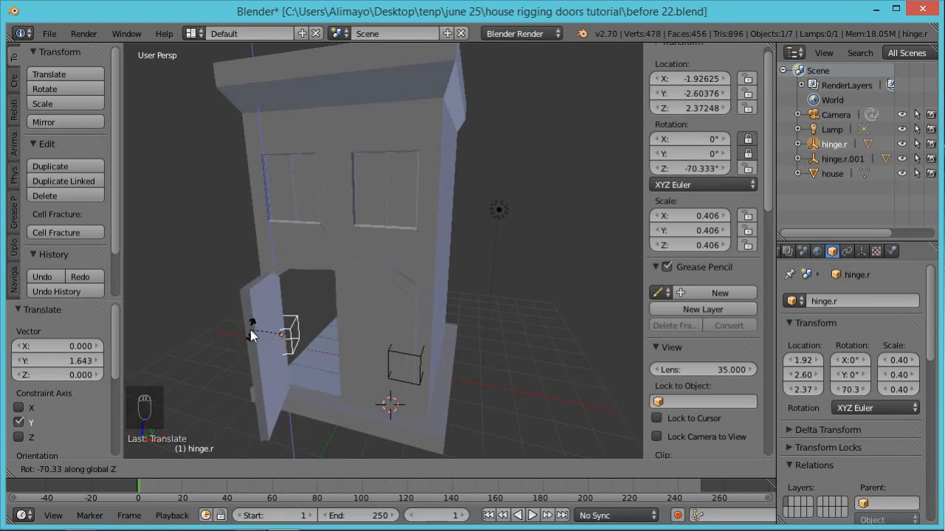
pyautogui.rightClick(250, 329)
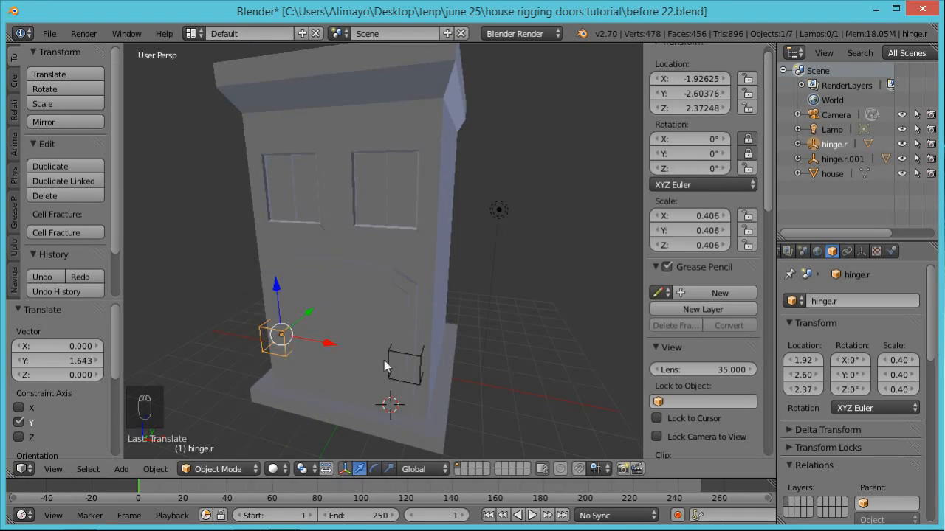
# Select the house object and open its mesh in Edit Mode.
pyautogui.moveTo(468, 339)
pyautogui.mouseDown(button='middle')
pyautogui.moveTo(471, 325)
pyautogui.moveTo(490, 329)
pyautogui.moveTo(483, 343)
pyautogui.mouseUp(button='middle')
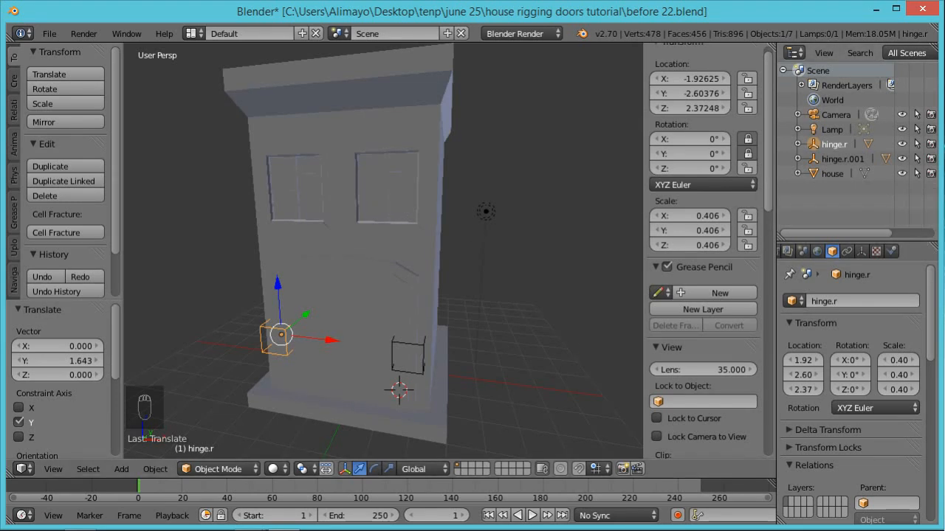
pyautogui.rightClick(347, 243)
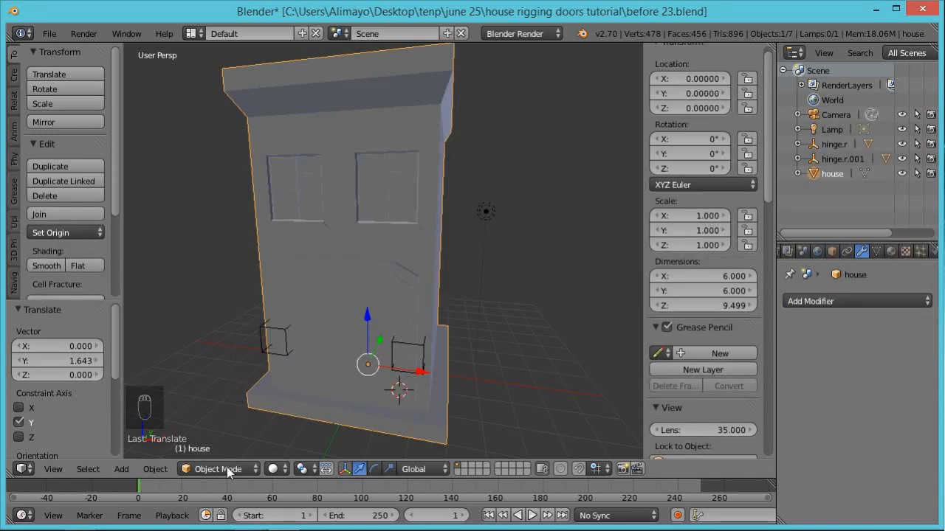
pyautogui.press('Tab')
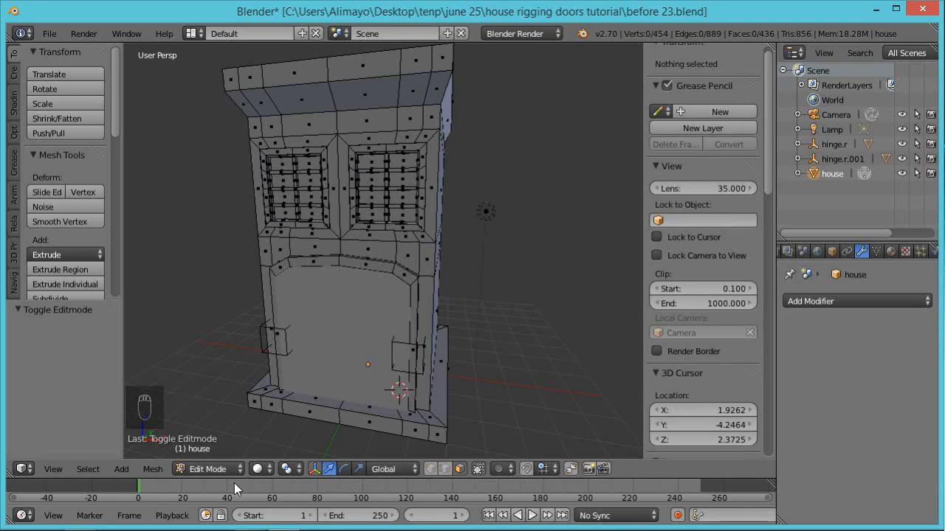
pyautogui.press('Tab')
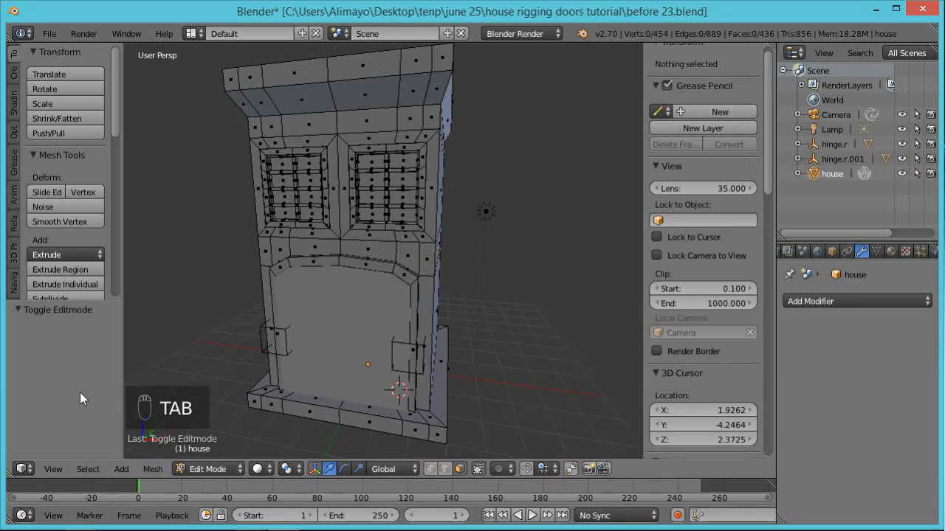
pyautogui.press('Tab')
pyautogui.press('Tab')
pyautogui.press('Tab')
pyautogui.press('Tab')
pyautogui.press('Tab')
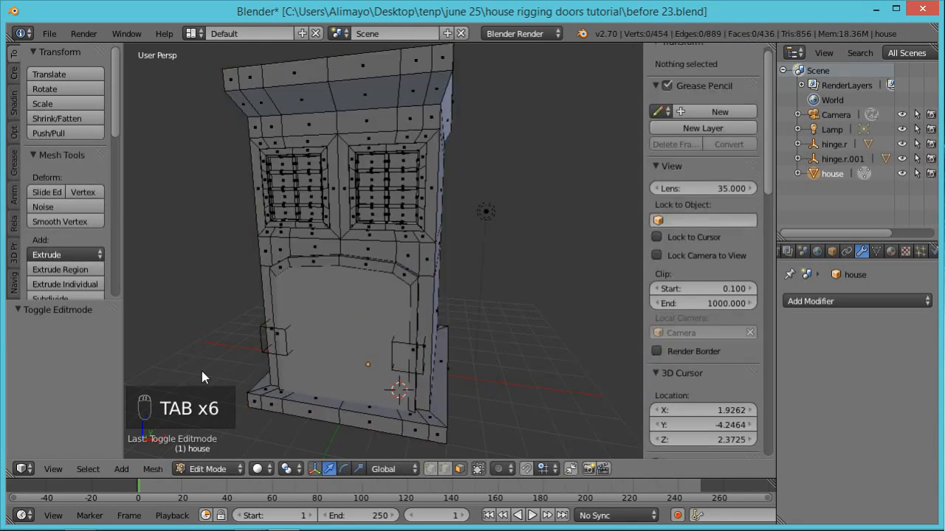
# Select all linked geometry of the window on the house's negative X side and move it -1 along global Y.
pyautogui.moveTo(204, 333); pyautogui.dragTo(274, 270, button='middle')
pyautogui.rightClick(262, 229)
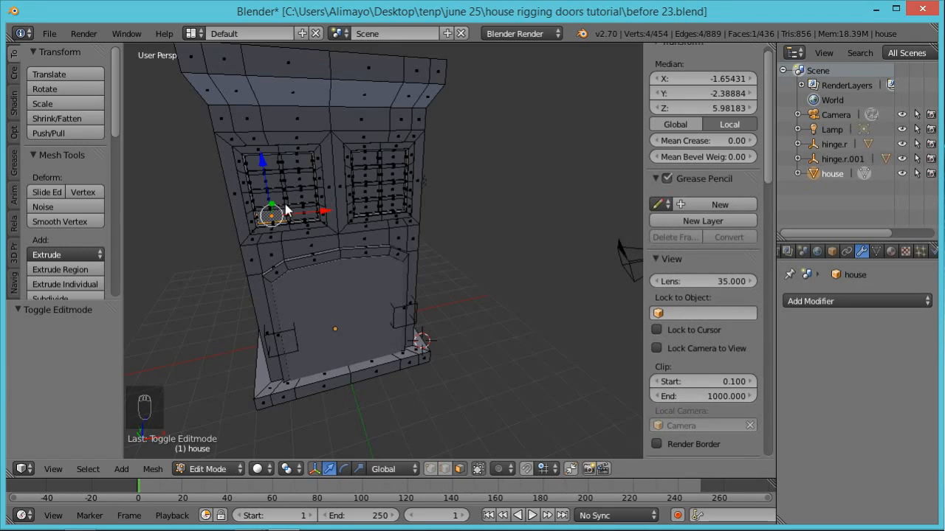
pyautogui.hotkey('ctrl', 'l')
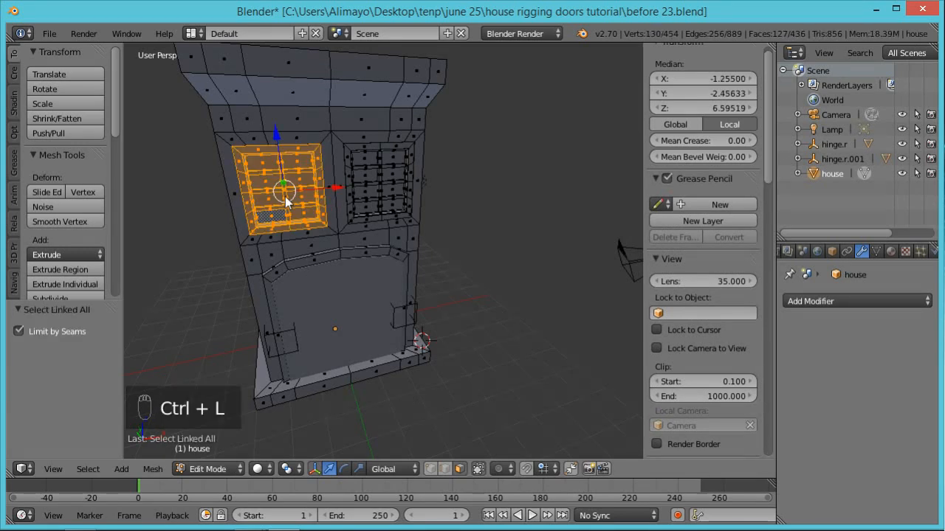
pyautogui.moveTo(247, 254); pyautogui.dragTo(287, 268, button='middle')
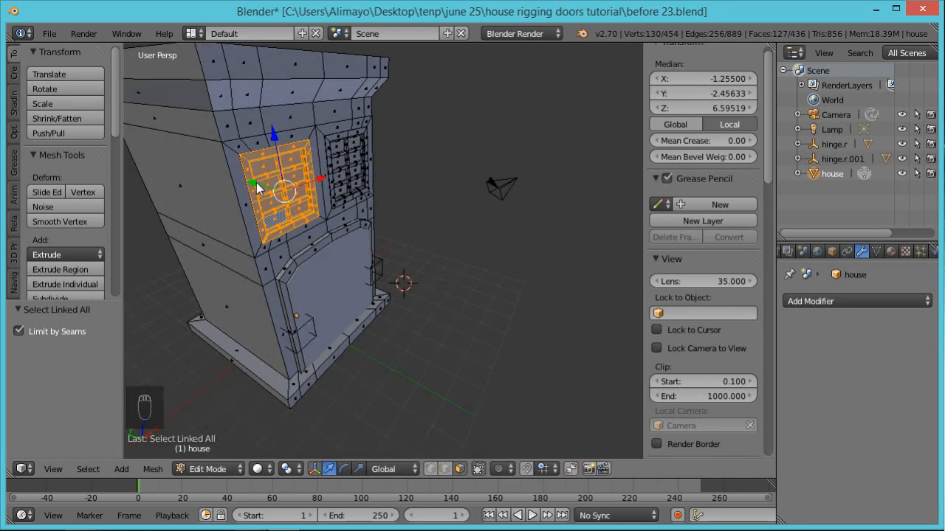
pyautogui.write('gy')
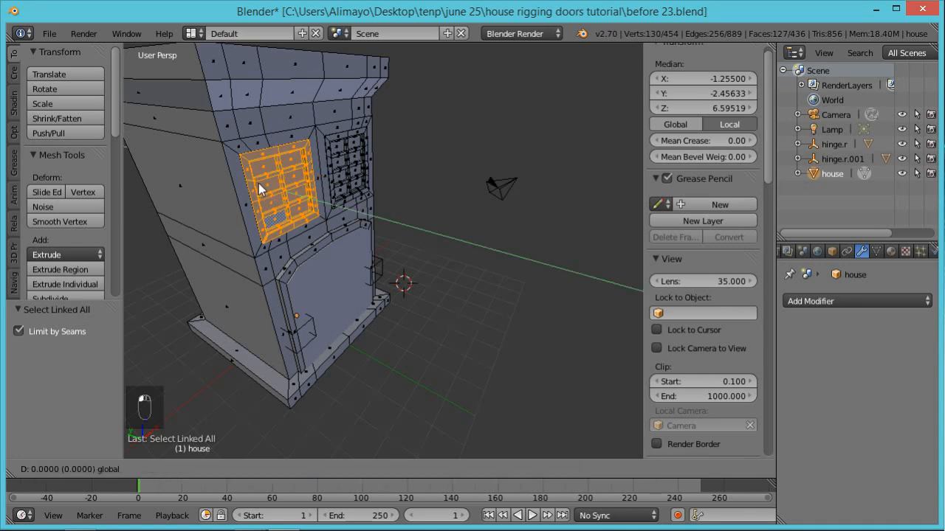
pyautogui.write('-1')
pyautogui.press('Return')
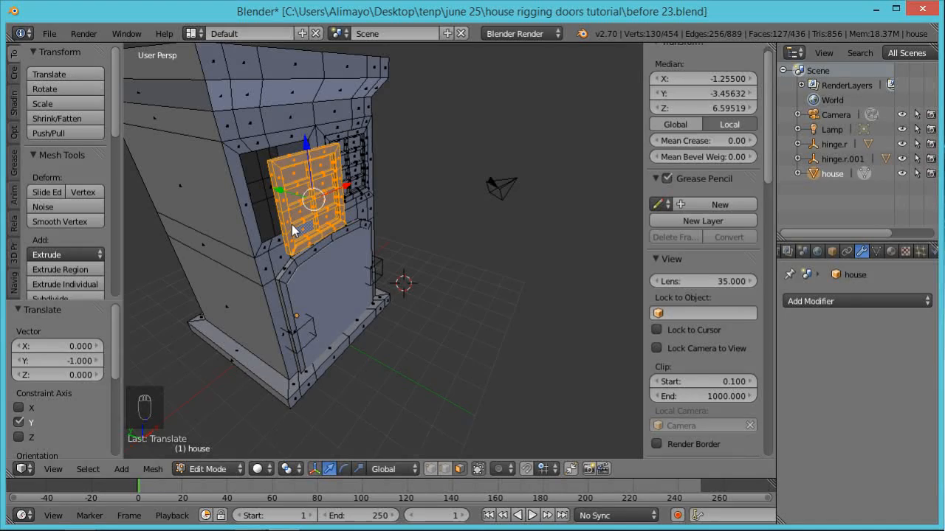
# Separate the selected window geometry into its own object and toggle the new object's visibility to check it.
pyautogui.press('p')
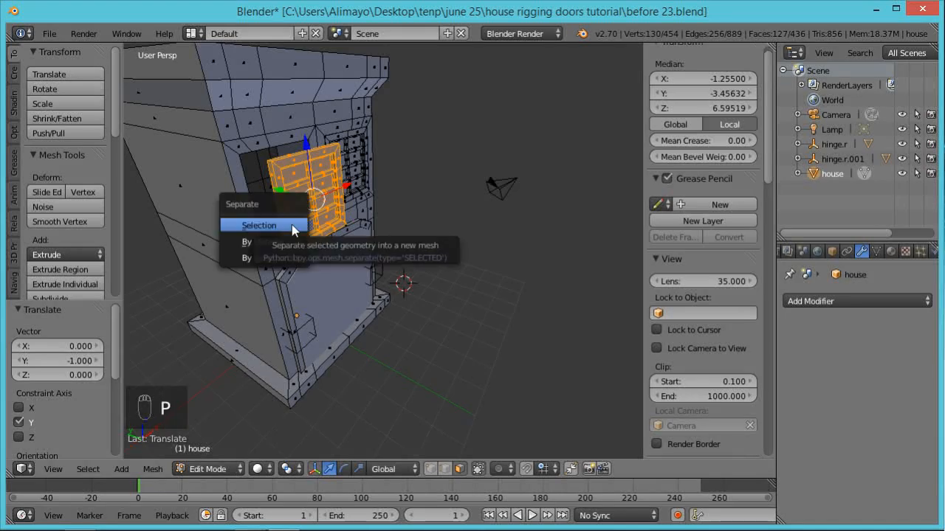
pyautogui.click(291, 225)
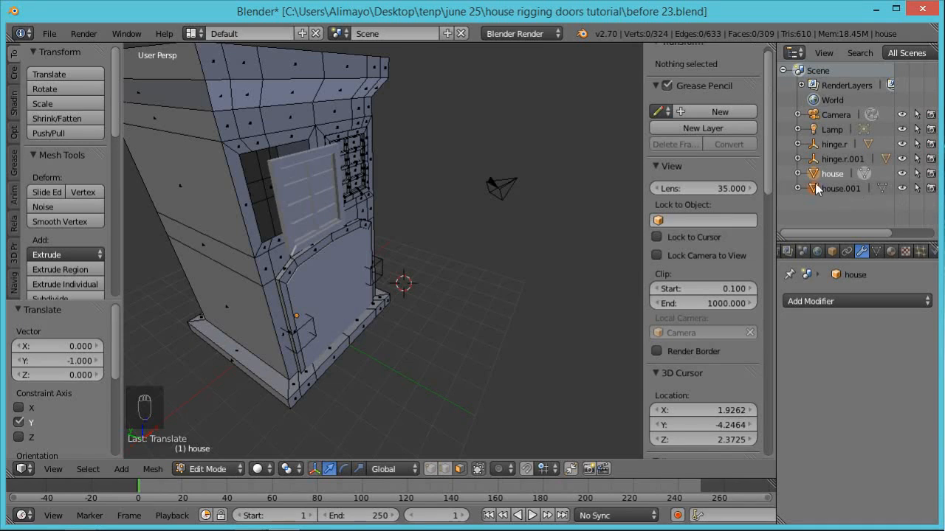
pyautogui.click(901, 188)
pyautogui.click(901, 188)
pyautogui.click(901, 188)
pyautogui.click(901, 188)
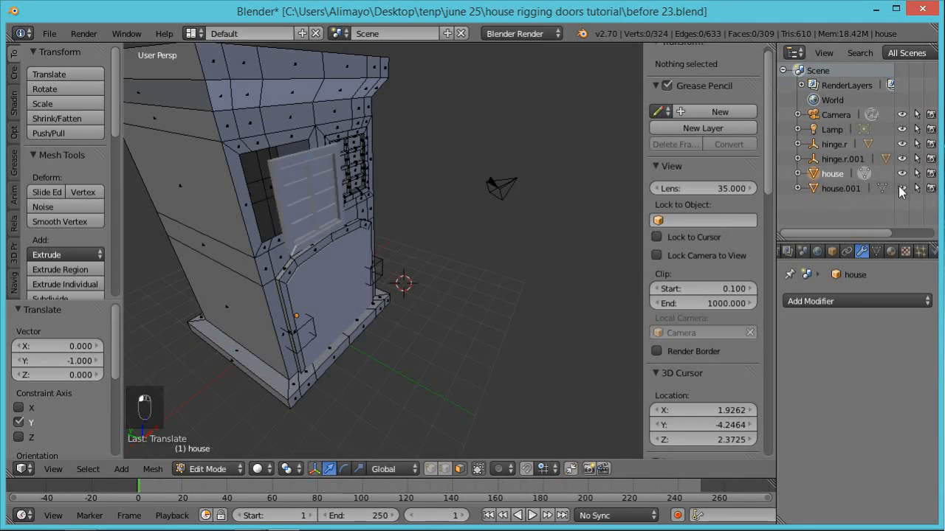
# Rename the separated window object house.001 to window.r.
pyautogui.click(836, 190)
pyautogui.doubleClick(836, 191)
pyautogui.write('window.r')
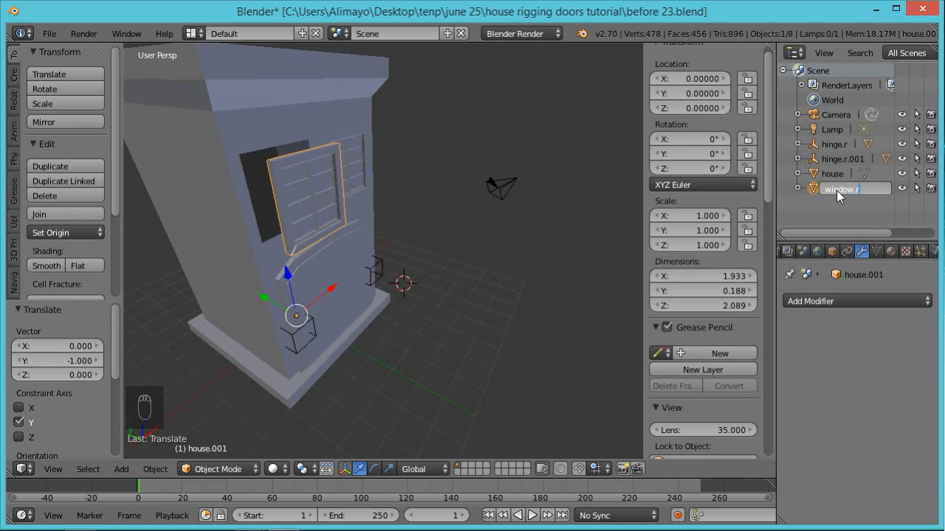
pyautogui.press('Return')
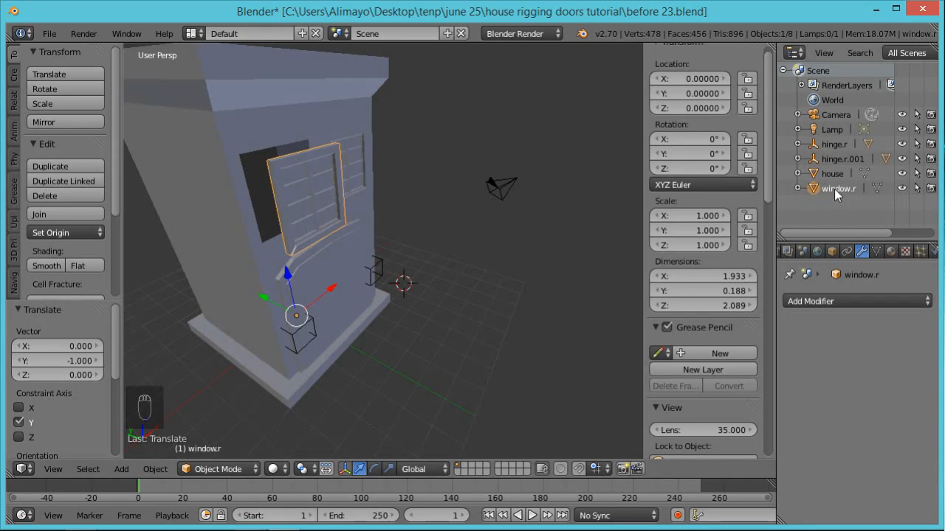
# Select two faces on the outer vertical side of window.r's frame and snap the 3D cursor to them.
pyautogui.press('Tab')
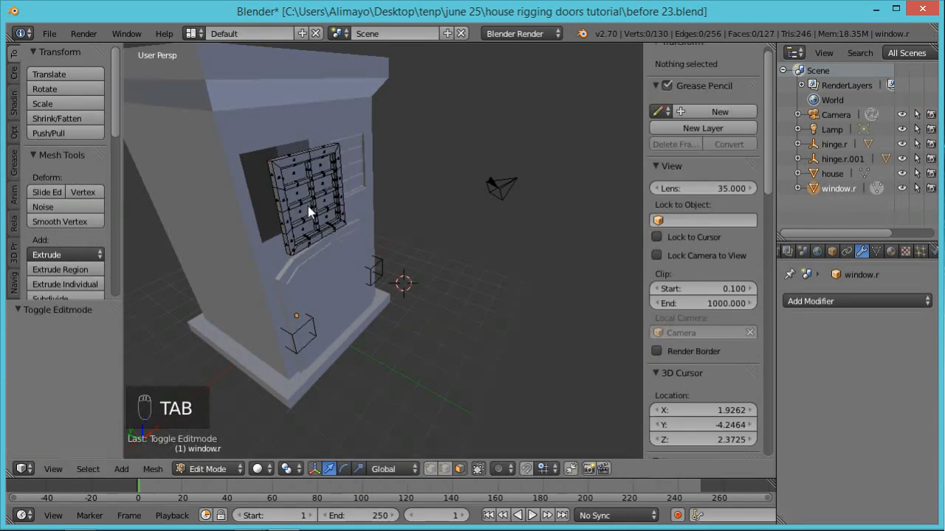
pyautogui.rightClick(278, 206)
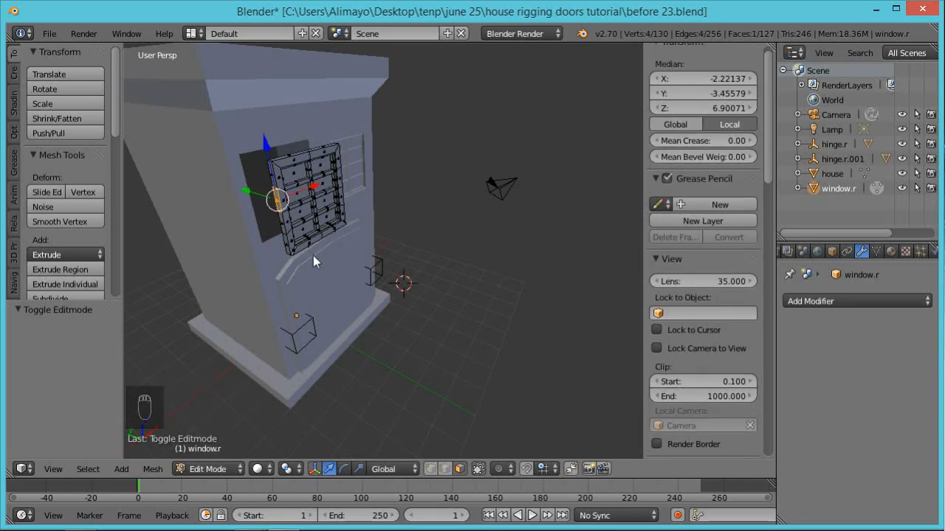
pyautogui.keyDown('shift'); pyautogui.rightClick(299, 253); pyautogui.keyUp('shift')
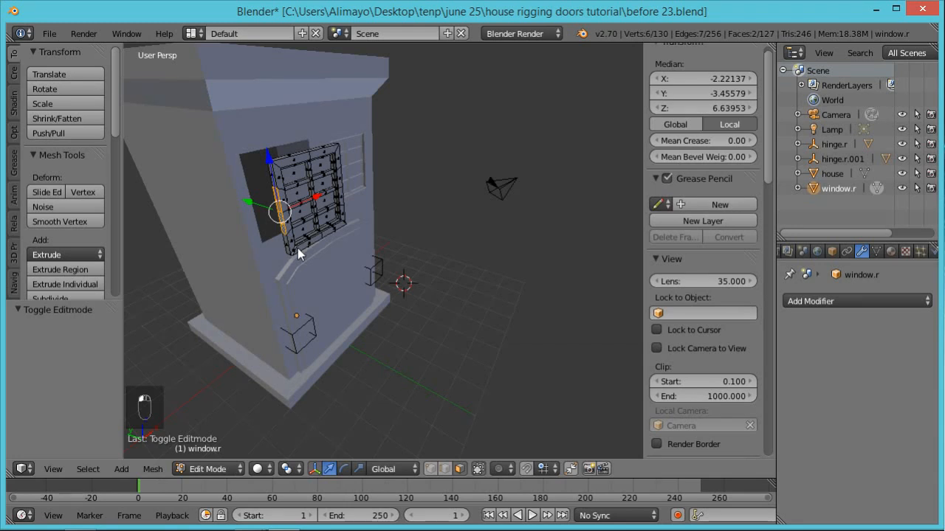
pyautogui.hotkey('shift', 's')
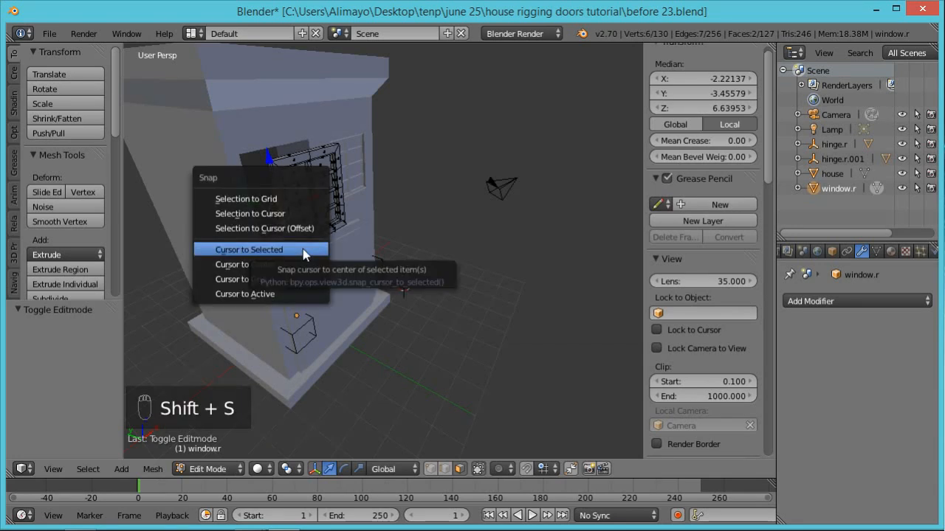
pyautogui.click(303, 249)
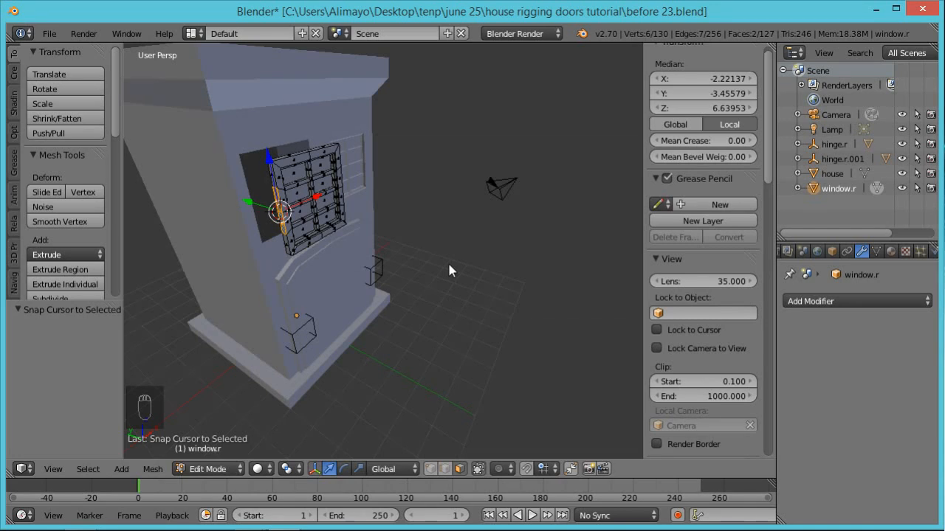
# Return to Object Mode and set window.r's origin to the 3D cursor.
pyautogui.press('Tab')
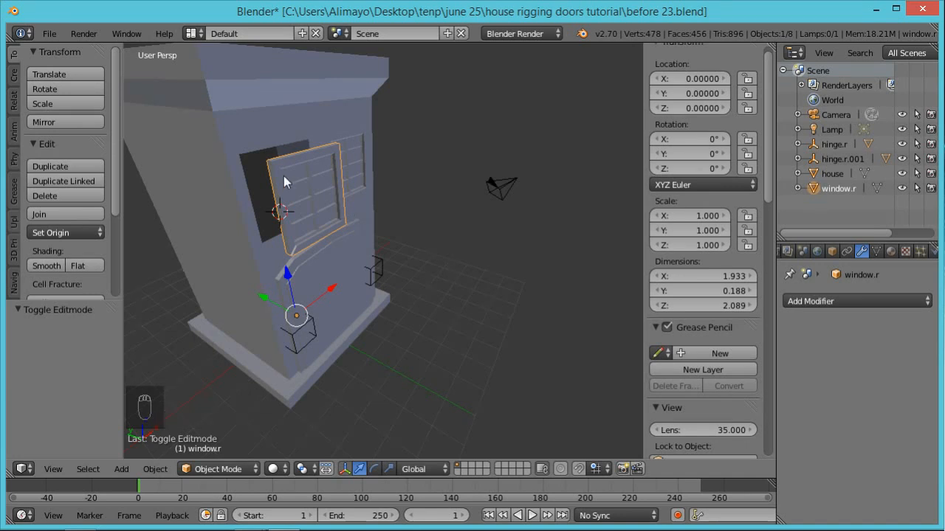
pyautogui.click(163, 468)
pyautogui.moveTo(179, 401)
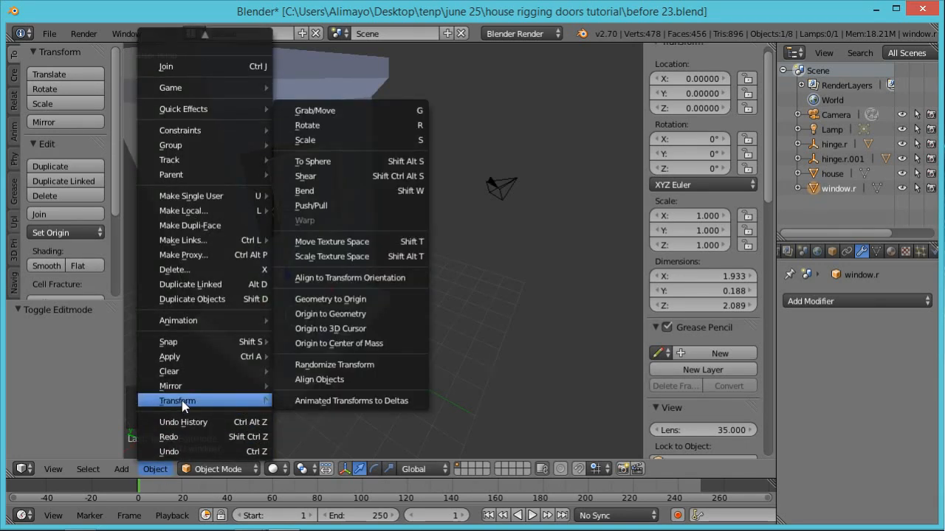
pyautogui.click(332, 332)
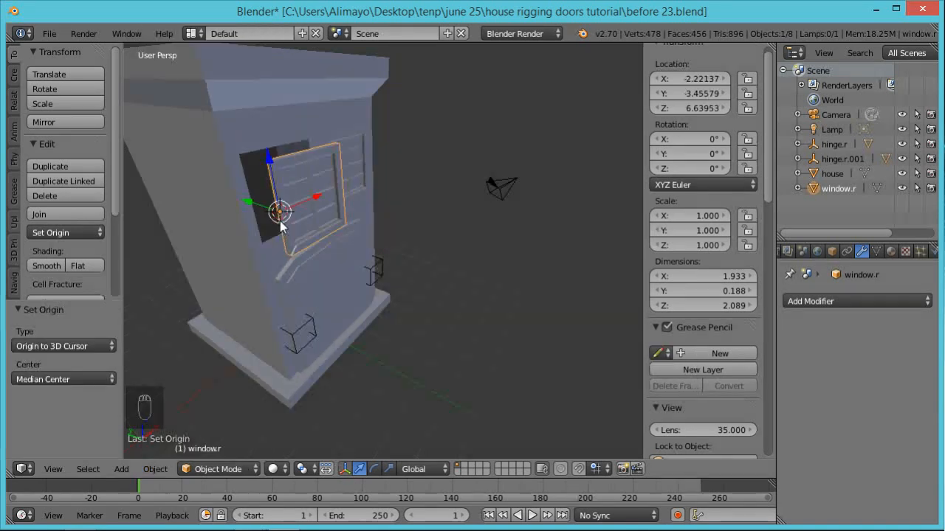
# Try swinging window.r open by rotating it about the global Z axis.
pyautogui.press('r')
pyautogui.press('z')
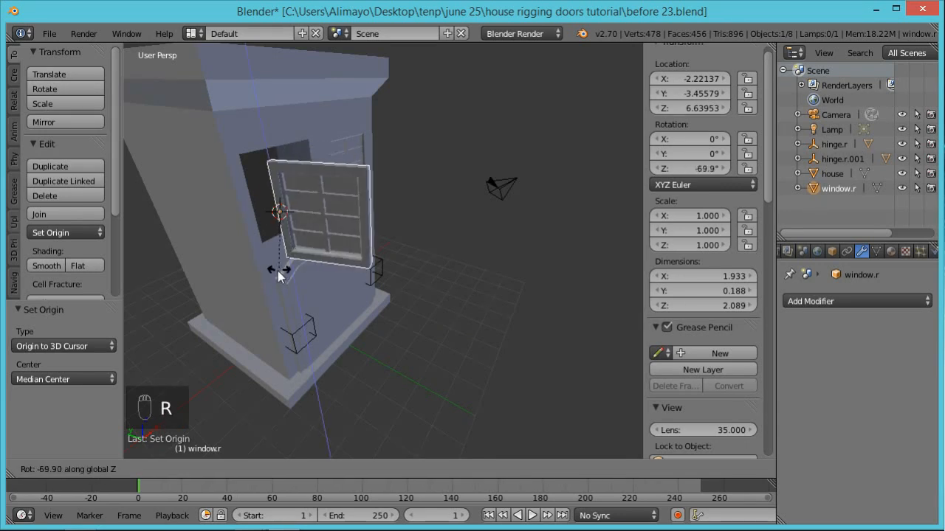
pyautogui.rightClick(331, 237)
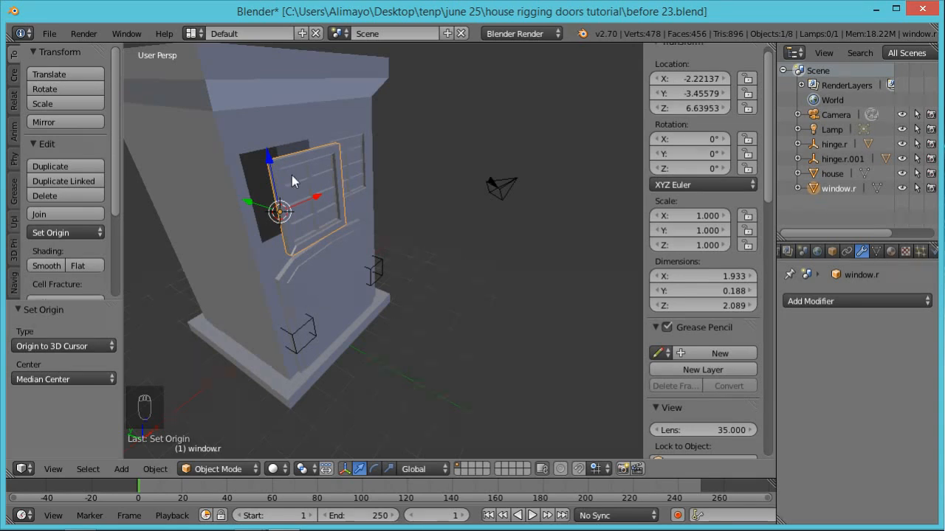
# Duplicate the hinge.r empty in place and snap the copy to the 3D cursor on window.r's outer edge.
pyautogui.rightClick(300, 333)
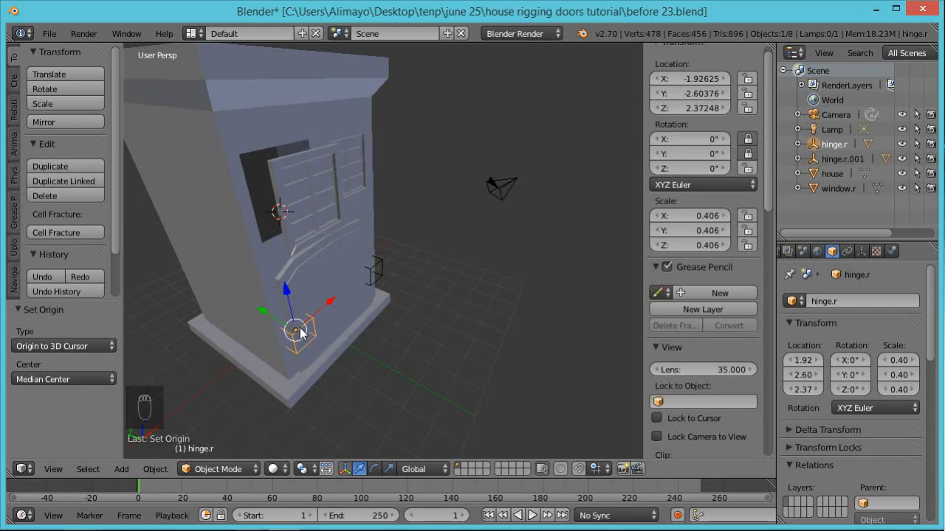
pyautogui.hotkey('shift', 'd')
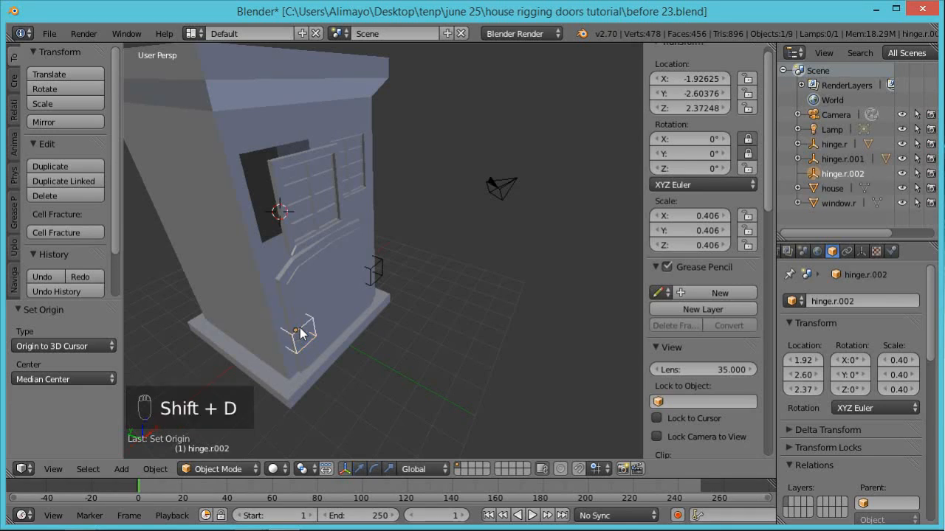
pyautogui.rightClick(300, 334)
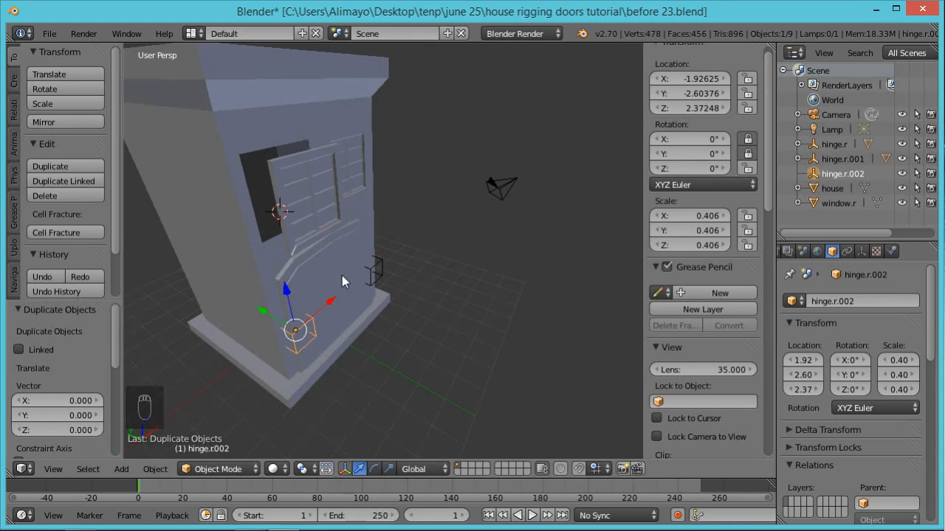
pyautogui.hotkey('shift', 's')
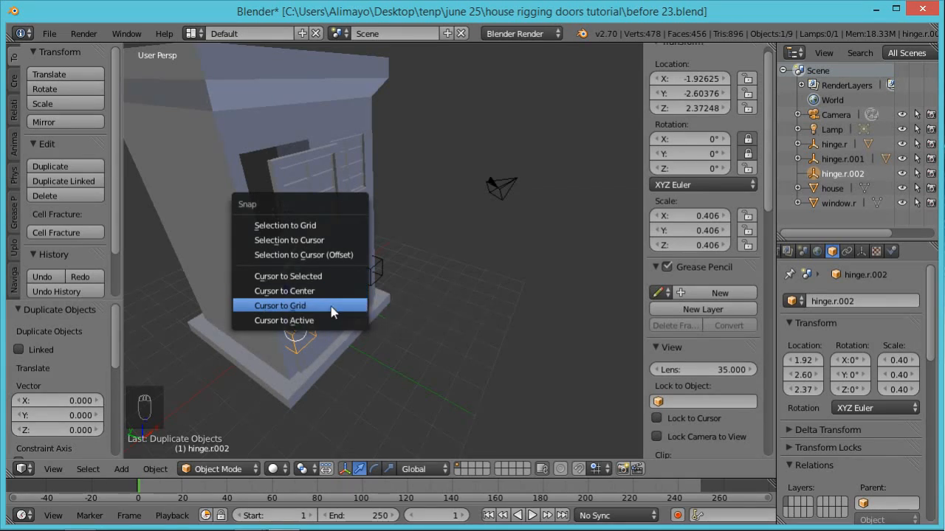
pyautogui.click(327, 241)
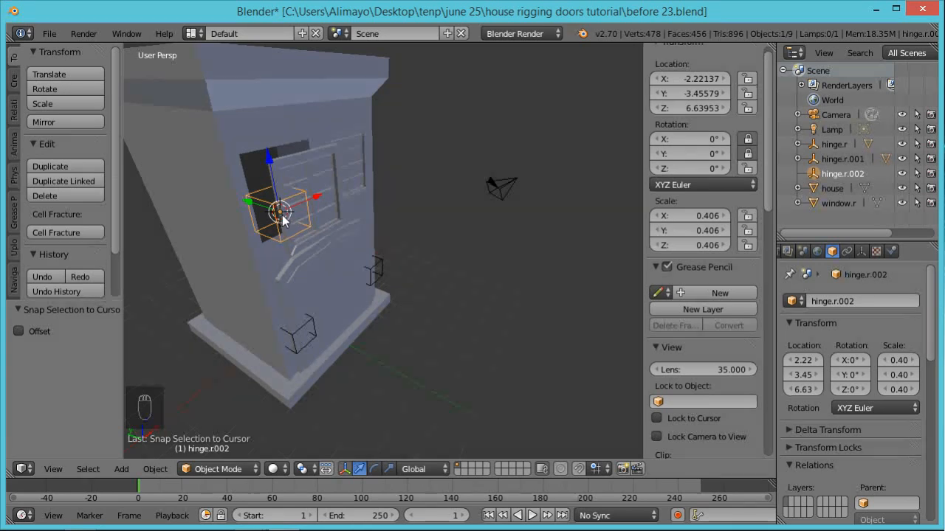
# Parent window.r to the duplicated hinge empty at its edge, using the Object parent type.
pyautogui.rightClick(323, 184)
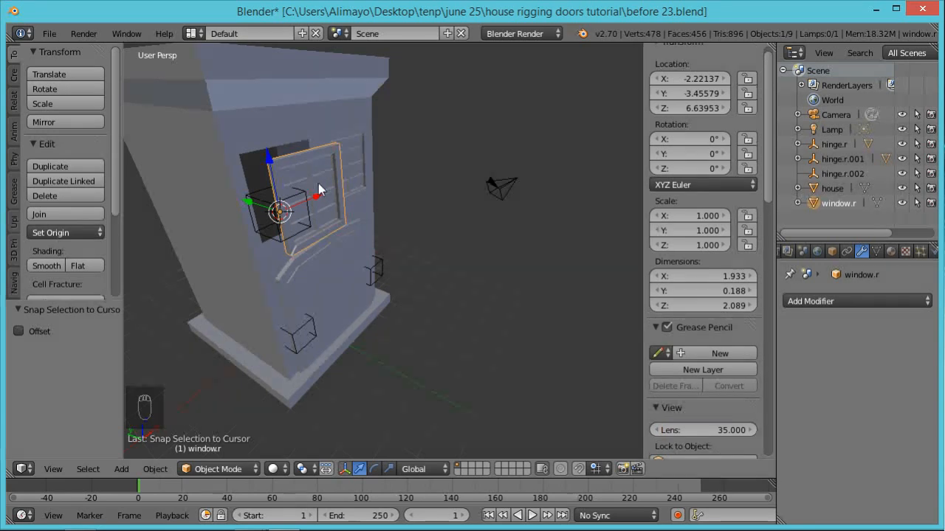
pyautogui.keyDown('shift'); pyautogui.rightClick(254, 195); pyautogui.keyUp('shift')
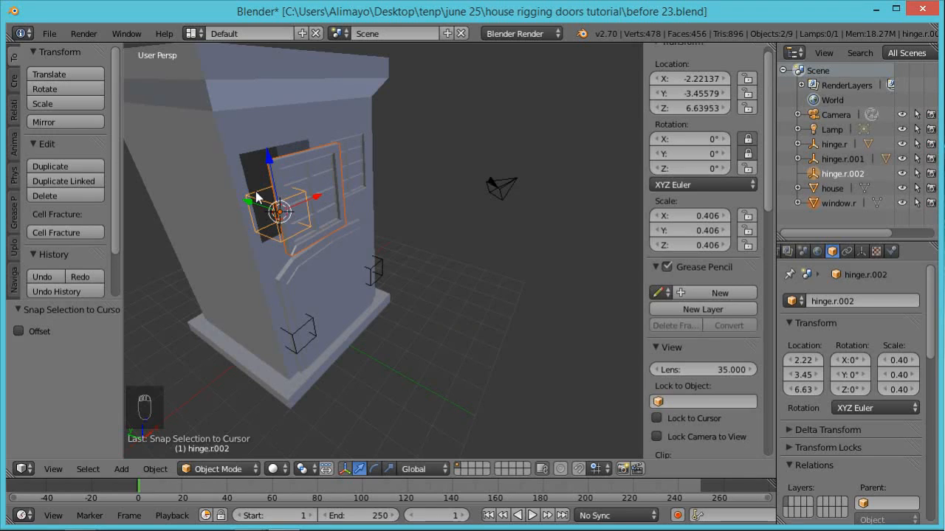
pyautogui.hotkey('ctrl', 'p')
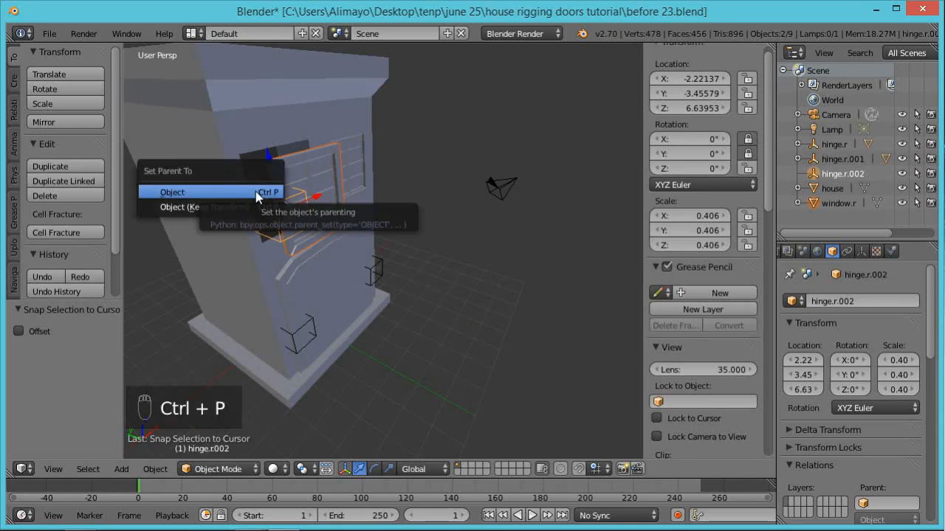
pyautogui.click(257, 192)
# Try swinging the parented window open by rotating its hinge empty about the global Z axis.
pyautogui.press('r')
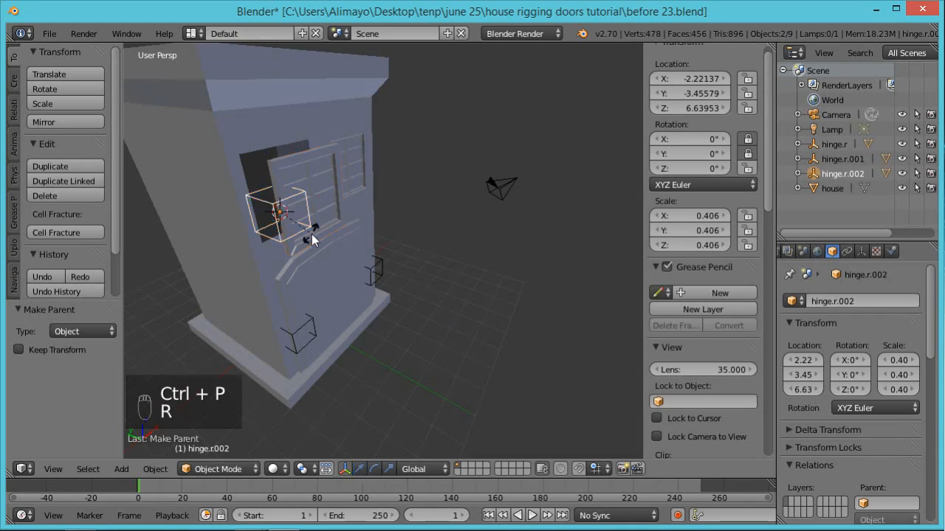
pyautogui.press('z')
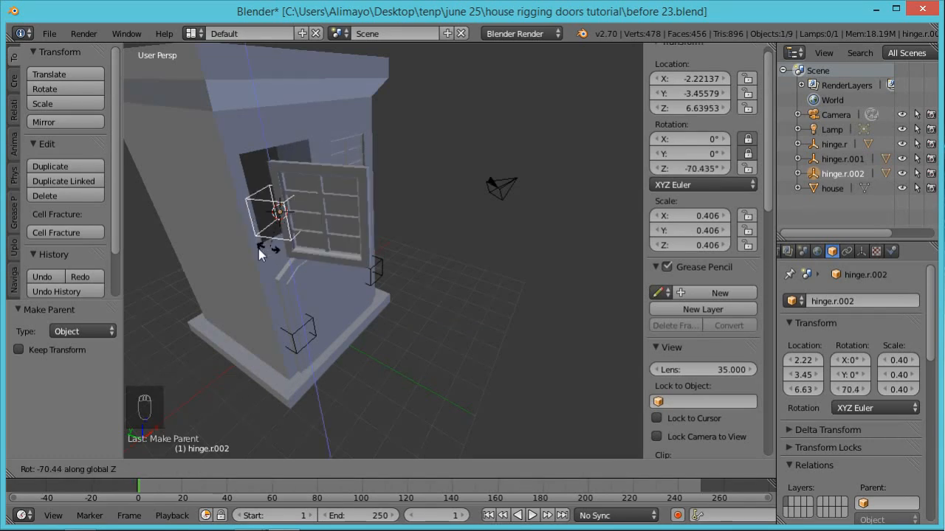
pyautogui.rightClick(302, 237)
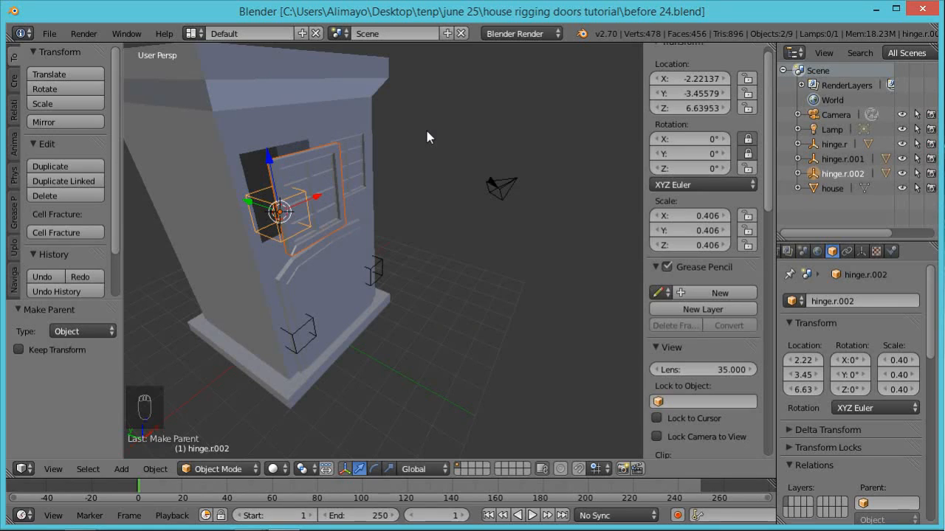
# Enter Edit Mode on the house and select all linked geometry of the remaining upper window.
pyautogui.rightClick(347, 112)
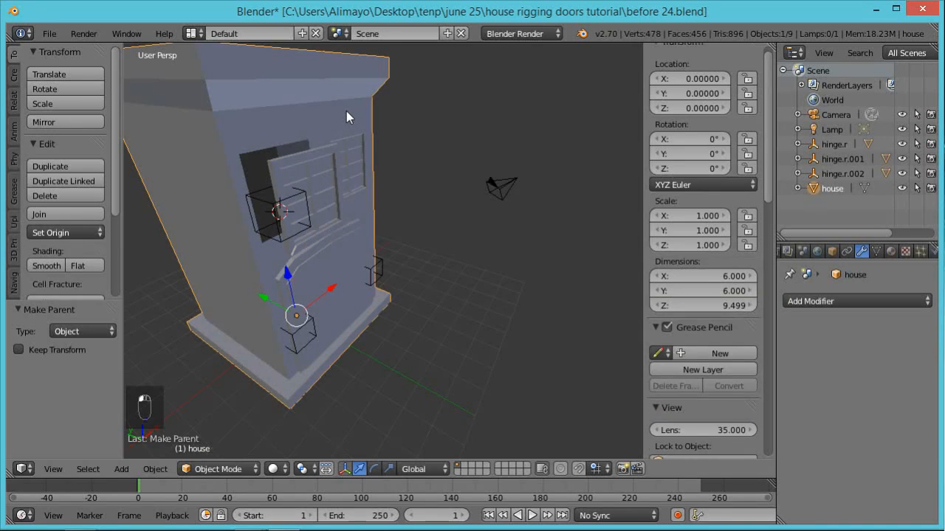
pyautogui.press('Tab')
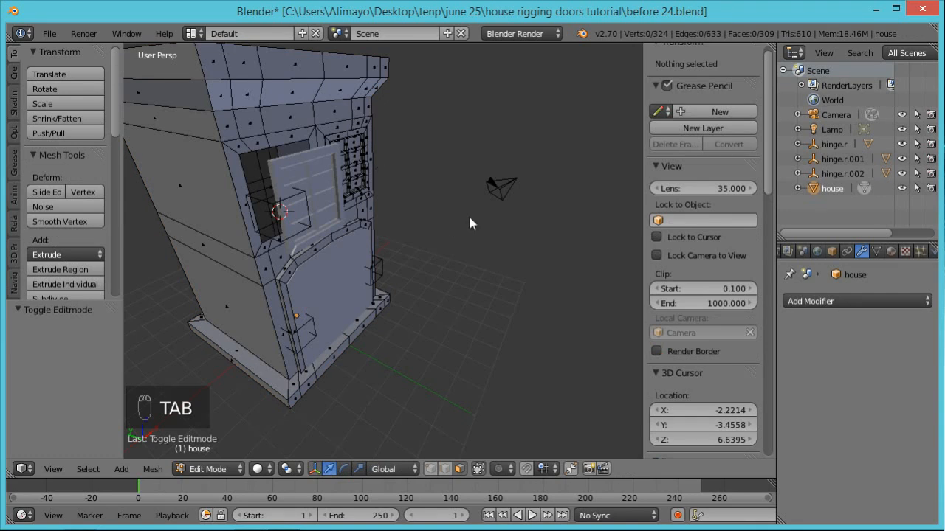
pyautogui.moveTo(470, 223); pyautogui.dragTo(376, 251, button='middle')
pyautogui.rightClick(372, 195)
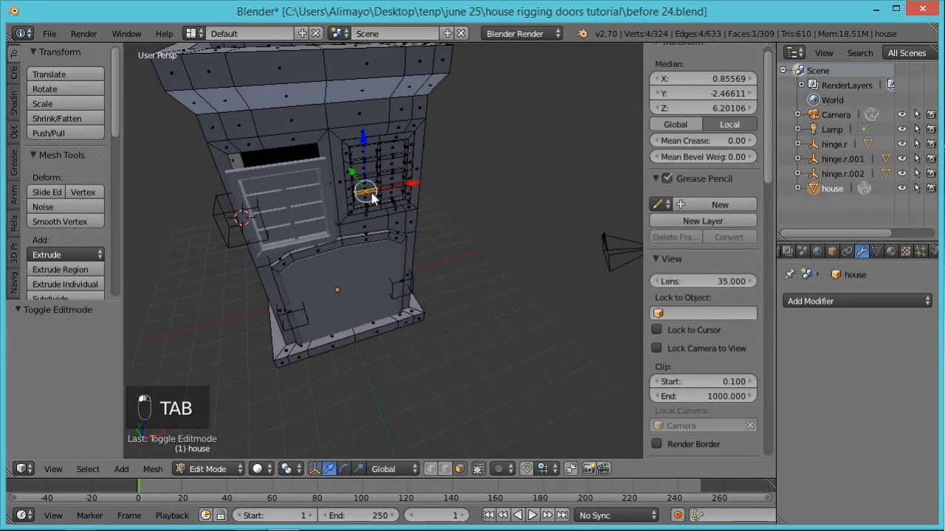
pyautogui.hotkey('ctrl', 'l')
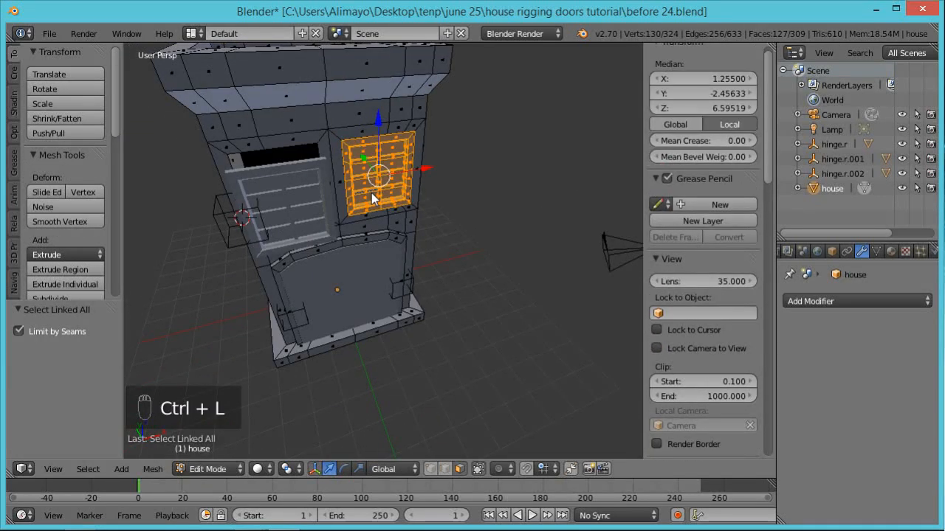
pyautogui.moveTo(487, 223); pyautogui.dragTo(329, 258, button='middle')
pyautogui.keyDown('ctrl'); pyautogui.click(415, 168); pyautogui.keyUp('ctrl')
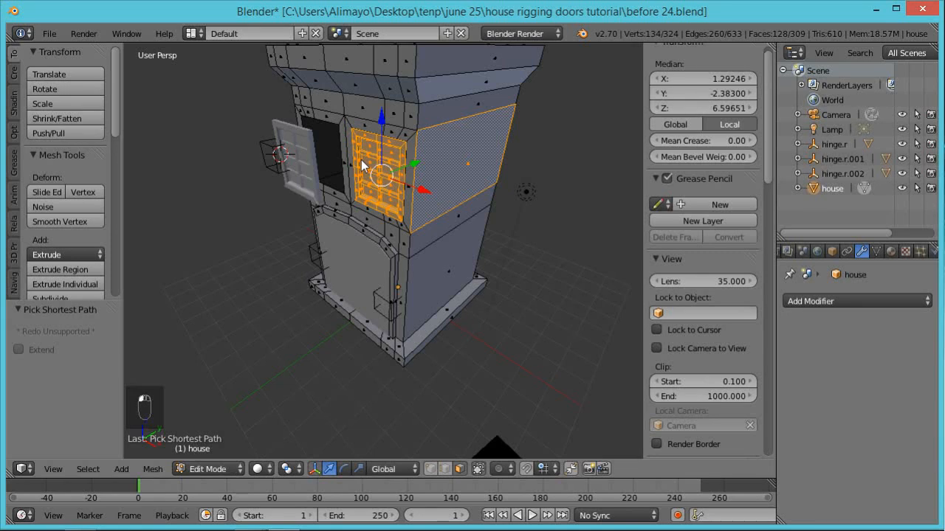
pyautogui.press('a')
pyautogui.rightClick(374, 178)
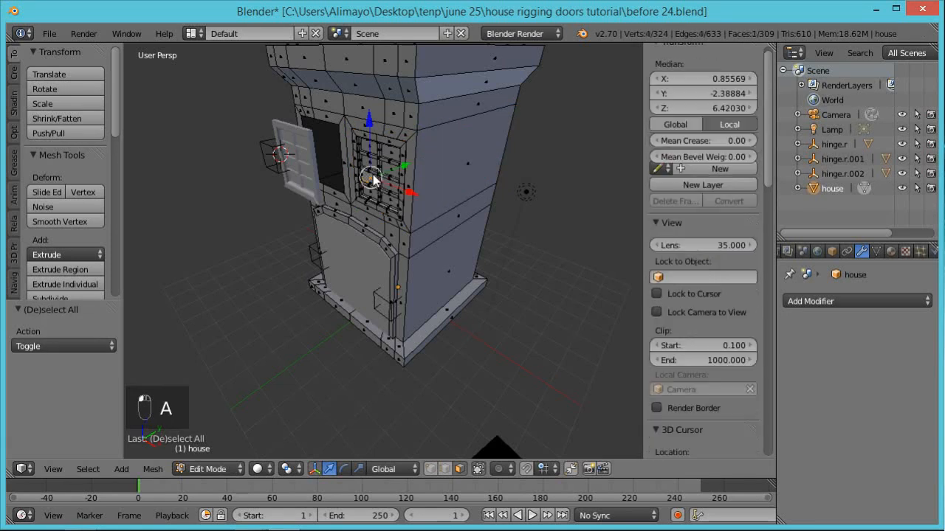
pyautogui.hotkey('ctrl', 'l')
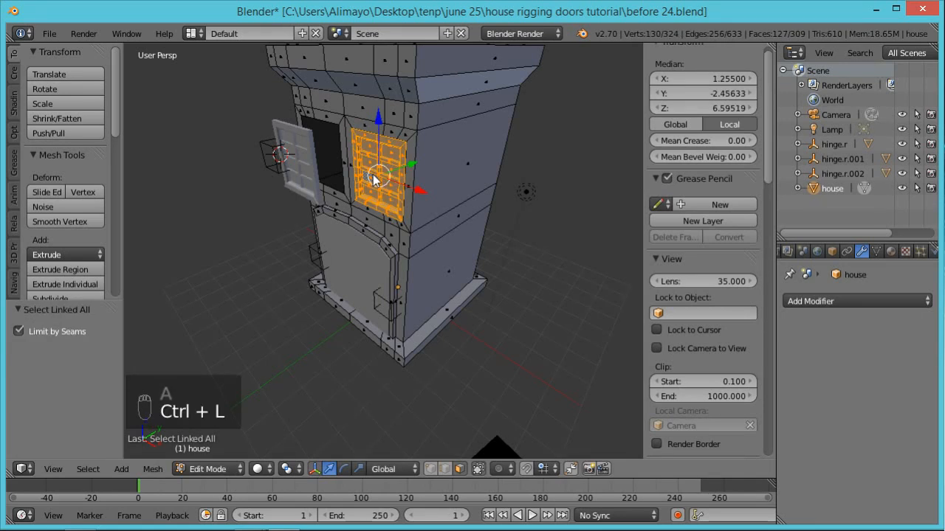
pyautogui.moveTo(507, 299); pyautogui.dragTo(446, 308, button='middle')
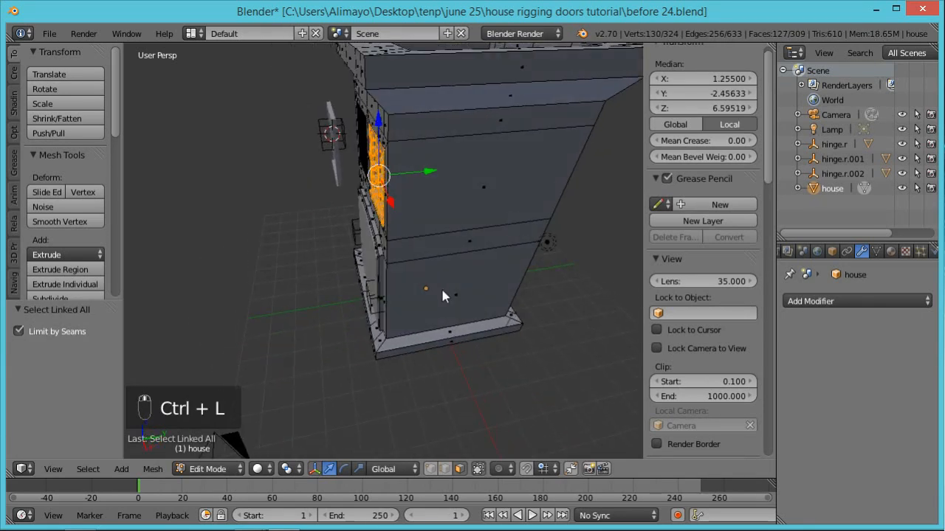
pyautogui.keyDown('ctrl'); pyautogui.rightClick(428, 174); pyautogui.keyUp('ctrl')
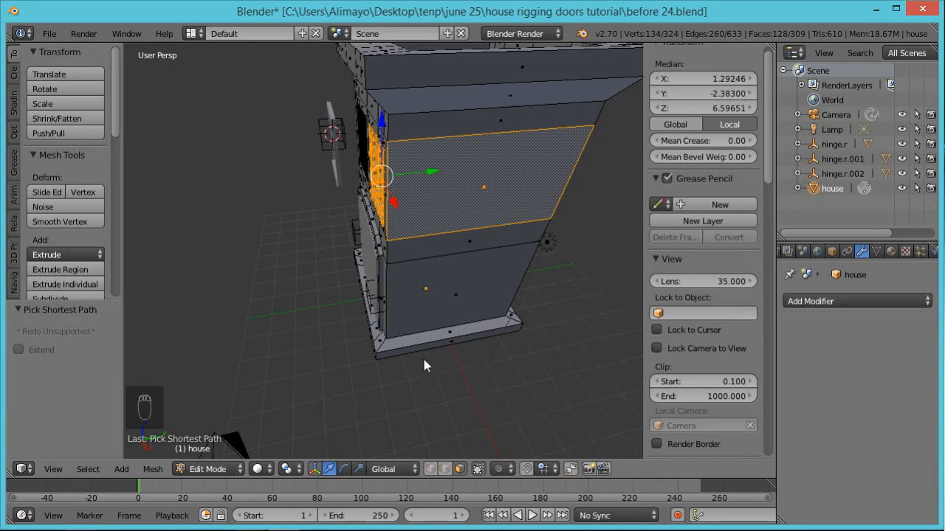
pyautogui.hotkey('ctrl', 'z')
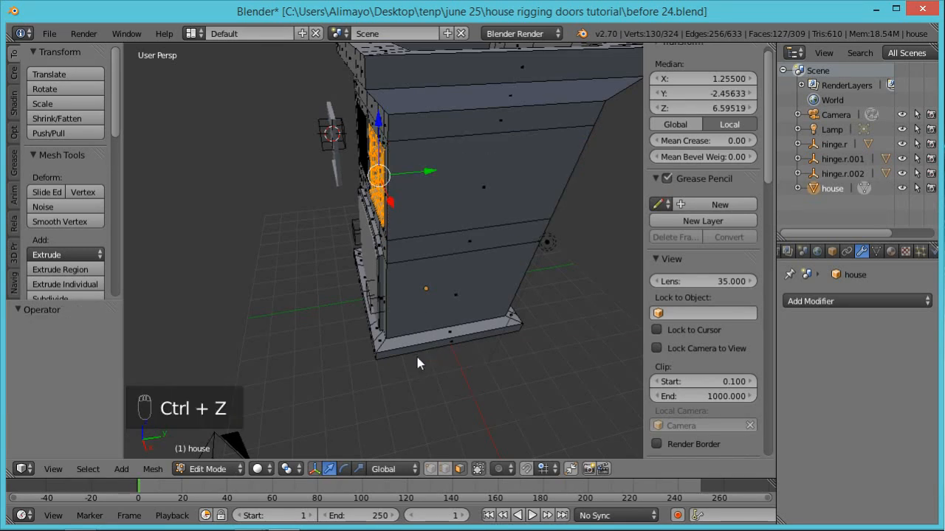
# Move the selected window out of its opening by -1 along the global Y axis.
pyautogui.moveTo(417, 363); pyautogui.dragTo(450, 361, button='middle')
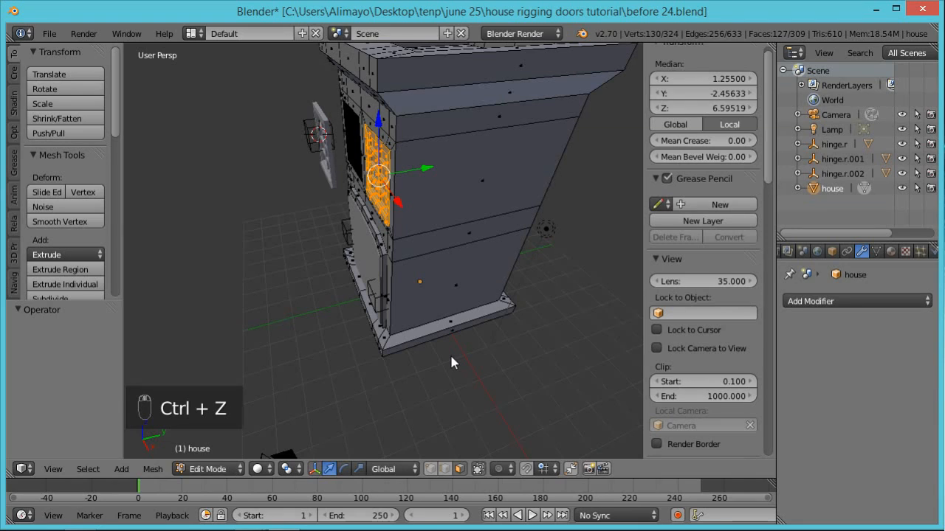
pyautogui.press('g')
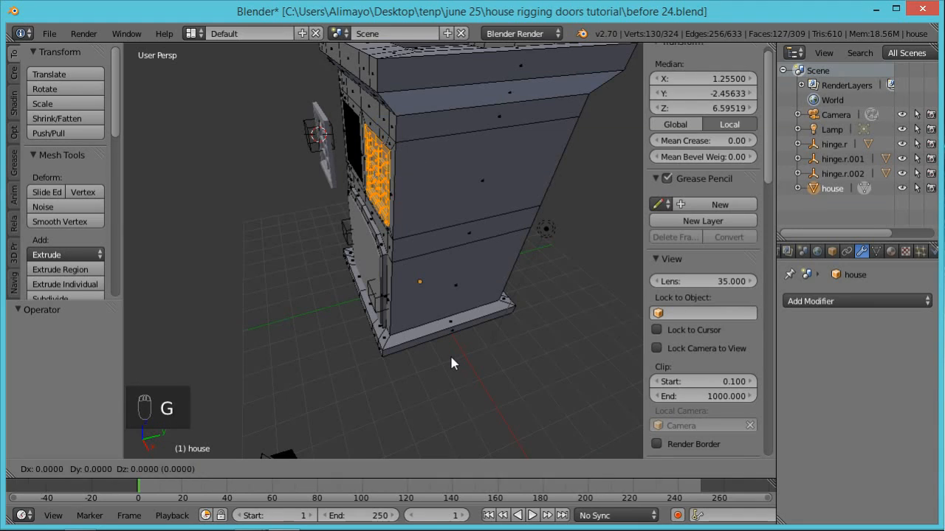
pyautogui.press('y')
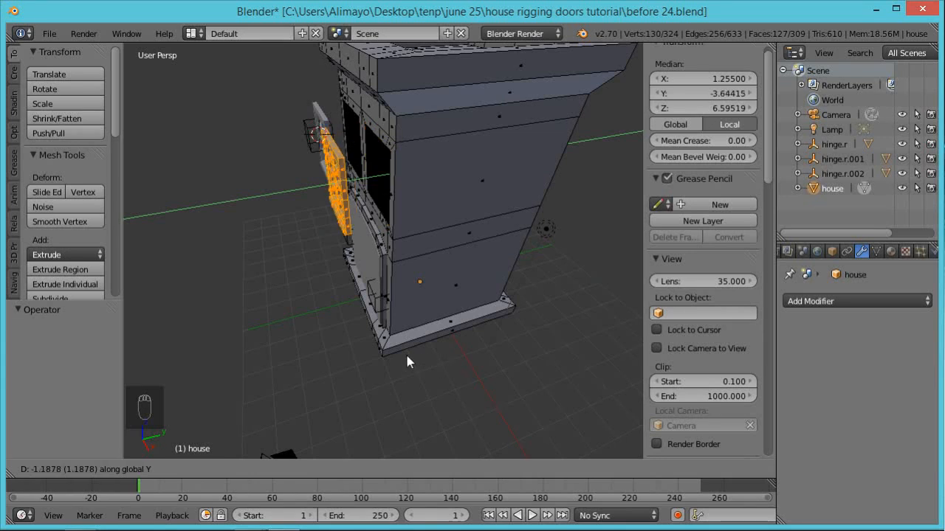
pyautogui.press('ctrl')
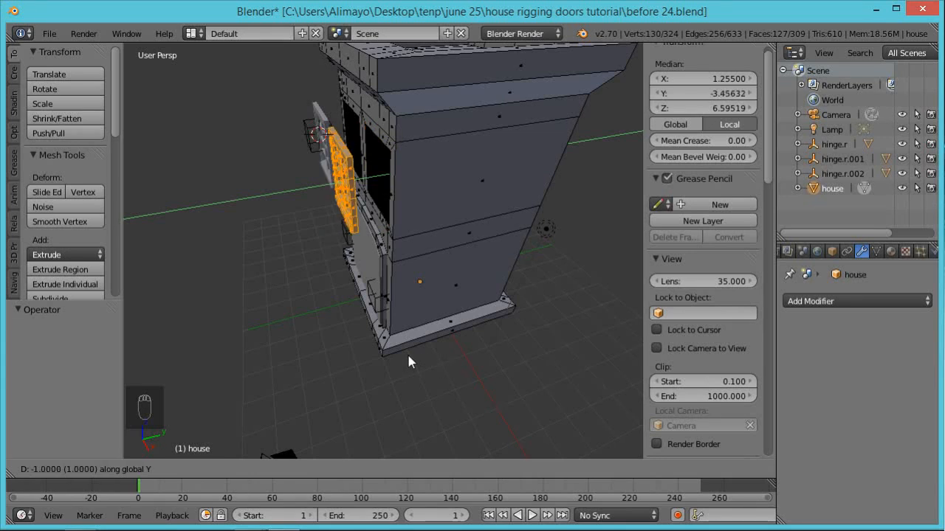
pyautogui.click(407, 352)
# Separate the selected window geometry from the house into its own object.
pyautogui.moveTo(386, 352); pyautogui.dragTo(470, 313, button='middle')
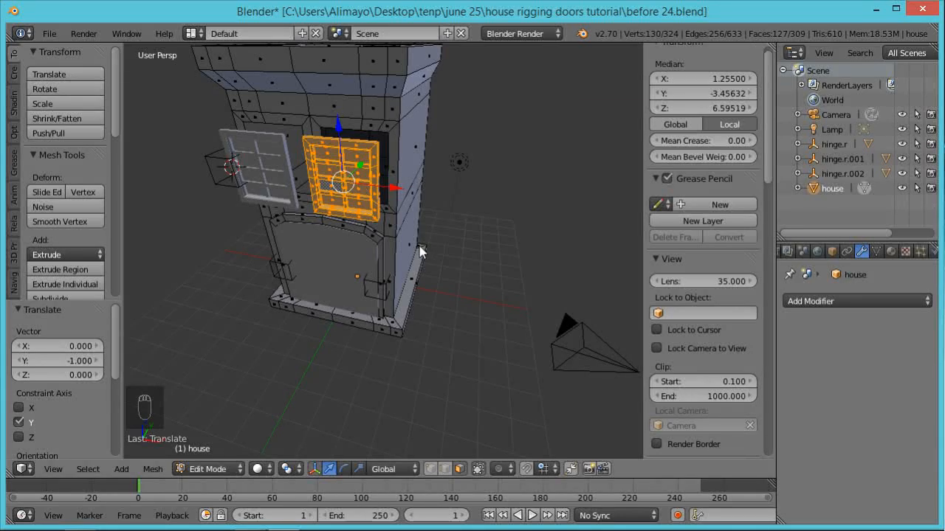
pyautogui.press('p')
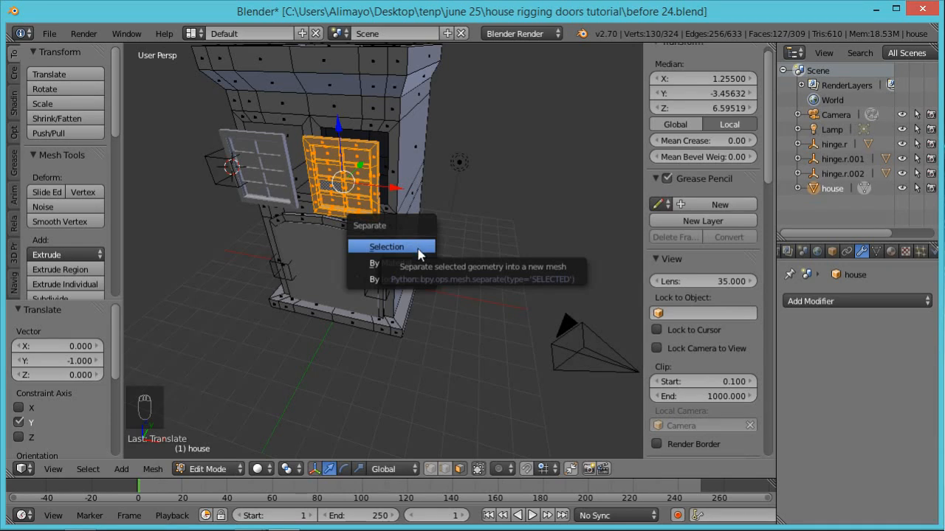
pyautogui.click(419, 254)
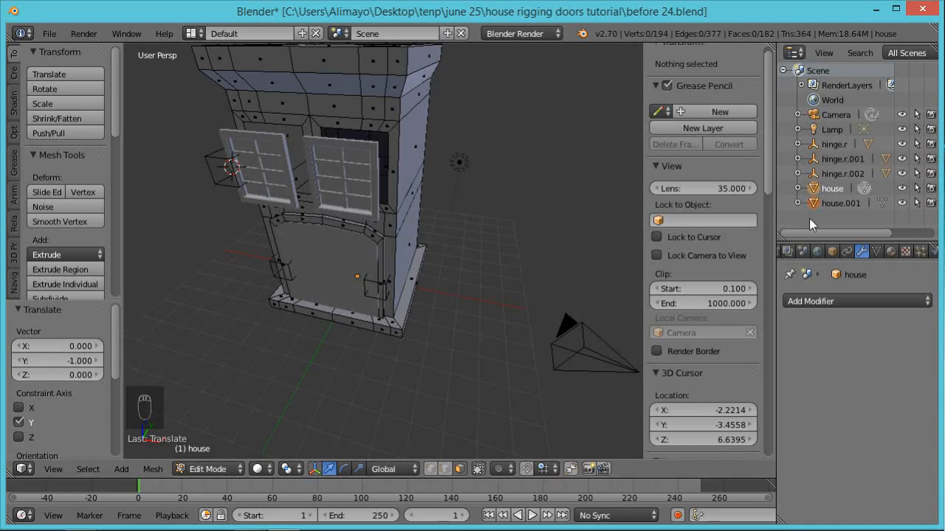
# Toggle the visibility of house.001 off and on to check which part it is.
pyautogui.click(901, 204)
pyautogui.click(900, 204)
pyautogui.click(901, 204)
pyautogui.click(901, 204)
pyautogui.click(900, 203)
pyautogui.click(900, 203)
# Rename the separated window object house.001 to window.l.
pyautogui.doubleClick(842, 204)
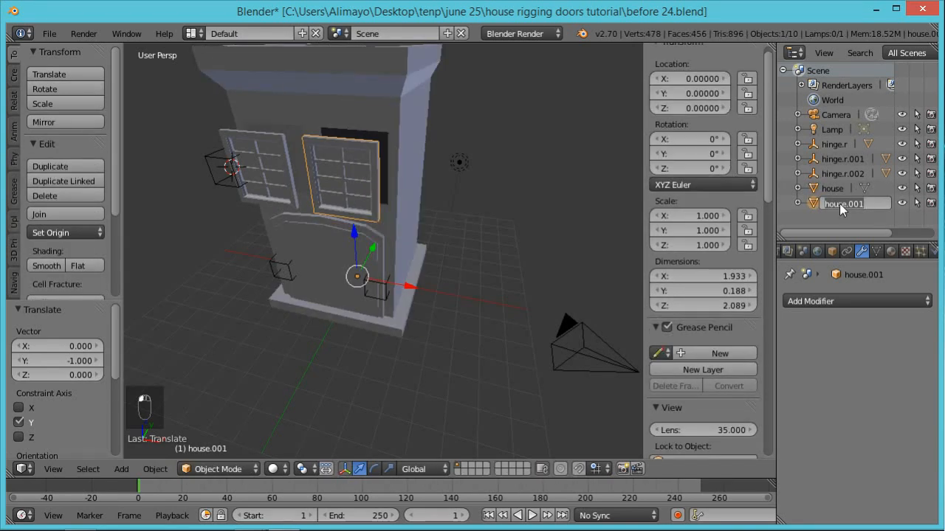
pyautogui.write('window.l')
pyautogui.press('Return')
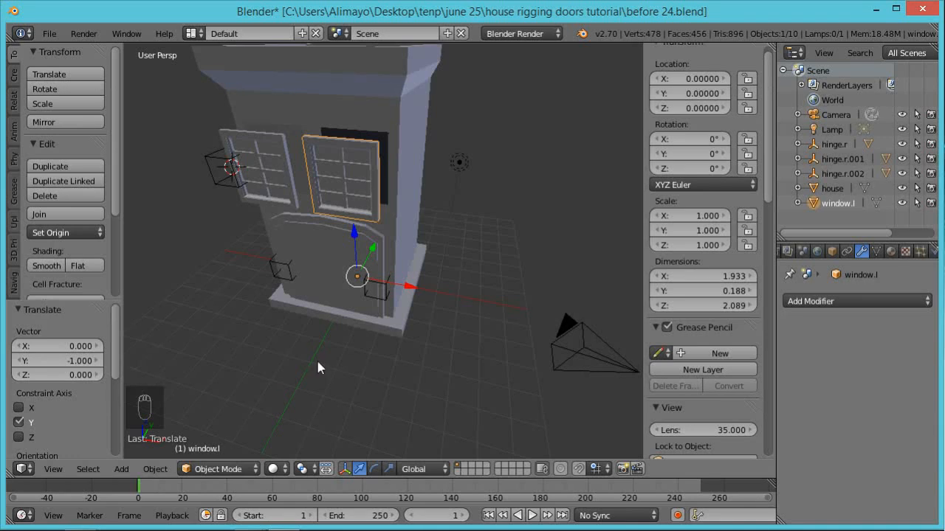
# Select two faces on the outer vertical side of window.l's frame, snap the 3D cursor to them and return to Object Mode.
pyautogui.press('Tab')
pyautogui.moveTo(511, 279); pyautogui.dragTo(414, 289, button='middle')
pyautogui.scroll(2, 416, 287)
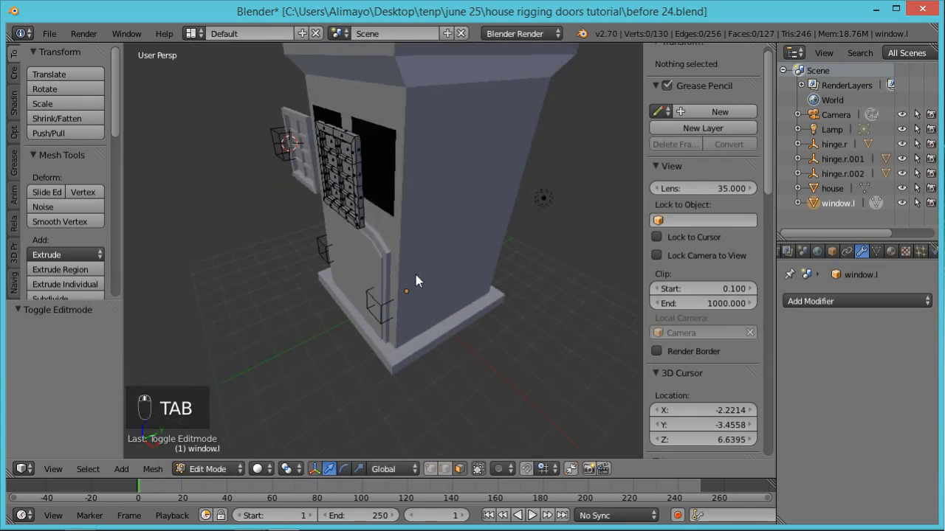
pyautogui.click(345, 137)
pyautogui.keyDown('shift'); pyautogui.rightClick(344, 168); pyautogui.keyUp('shift')
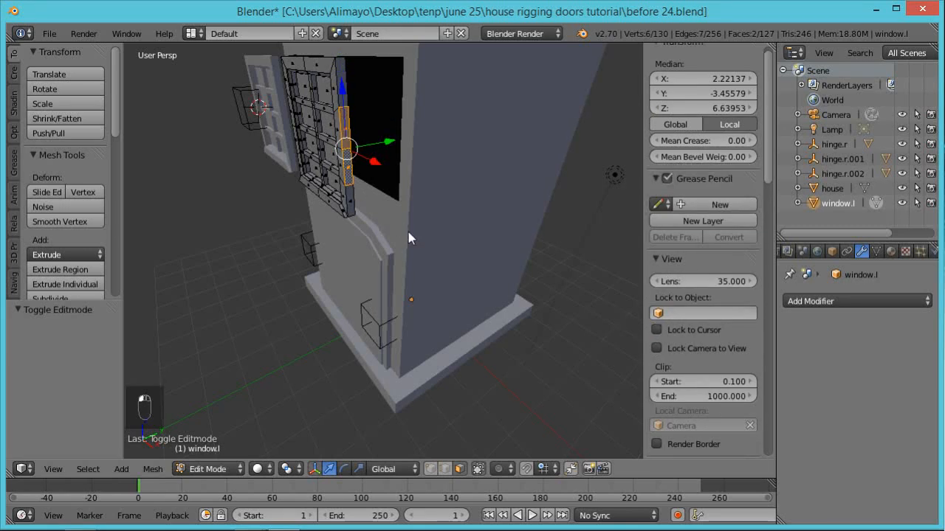
pyautogui.hotkey('shift', 's')
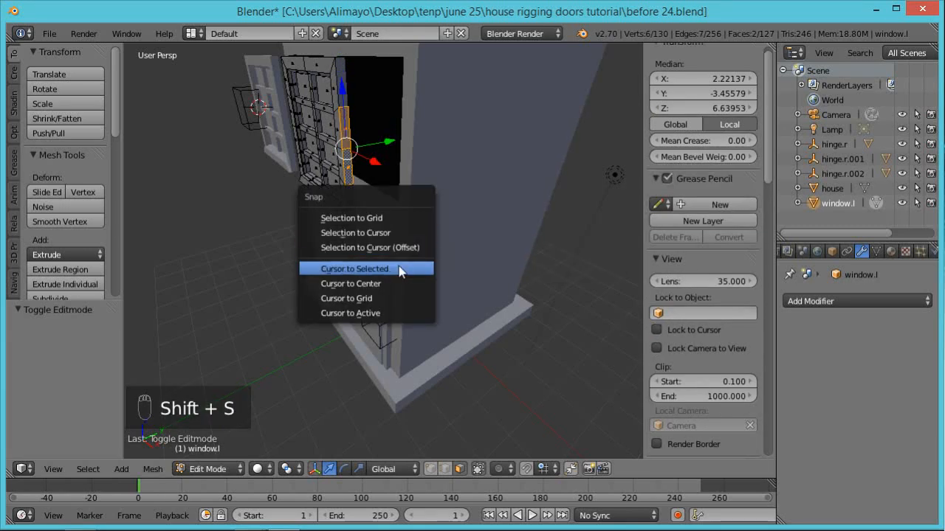
pyautogui.click(397, 269)
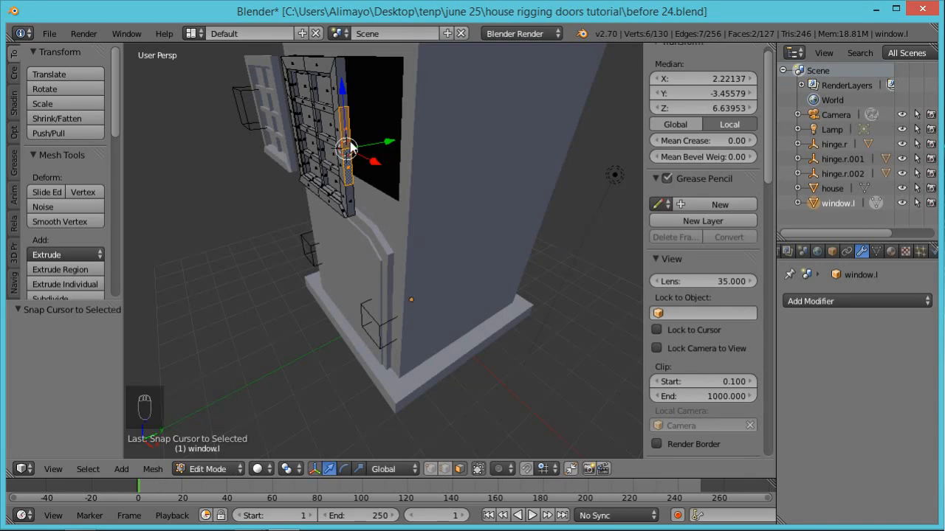
pyautogui.press('Tab')
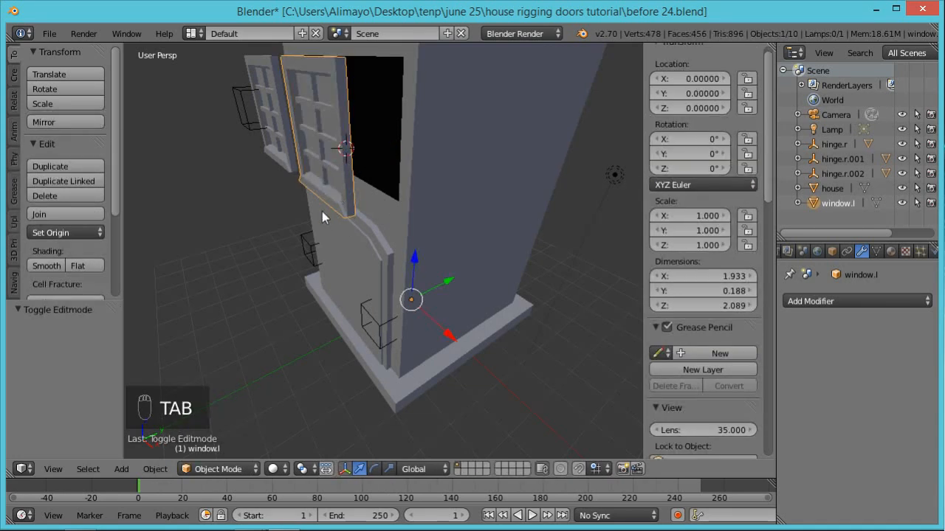
# Set the origin of window.l to the 3D cursor at the frame's outer vertical side.
pyautogui.click(151, 469)
pyautogui.moveTo(214, 403)
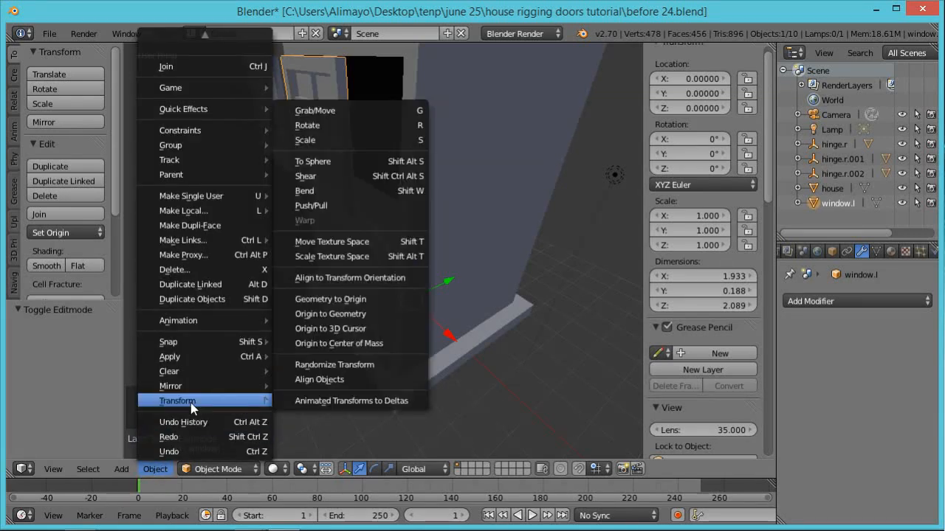
pyautogui.click(342, 331)
# Test window.l's new pivot by rotating the window about the global Z axis, and cancel the rotation.
pyautogui.moveTo(292, 247); pyautogui.dragTo(354, 212, button='middle')
pyautogui.press('r')
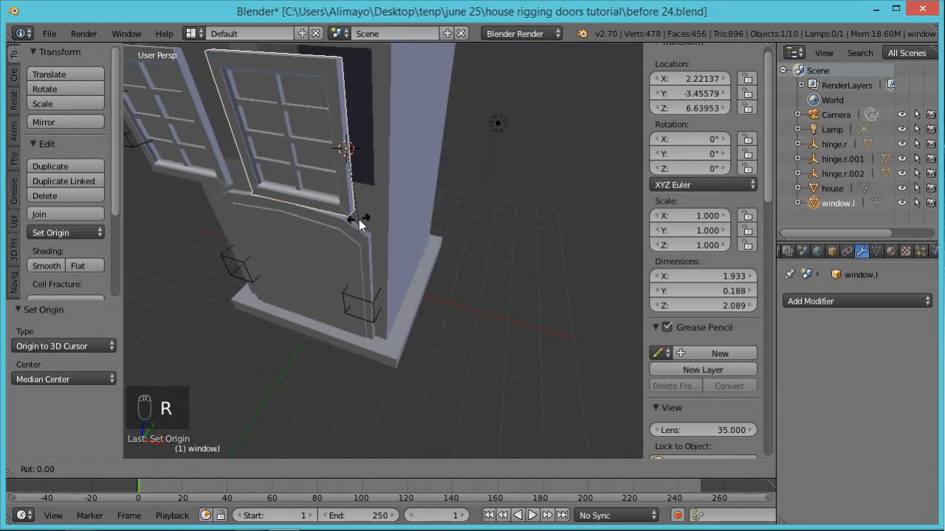
pyautogui.press('z')
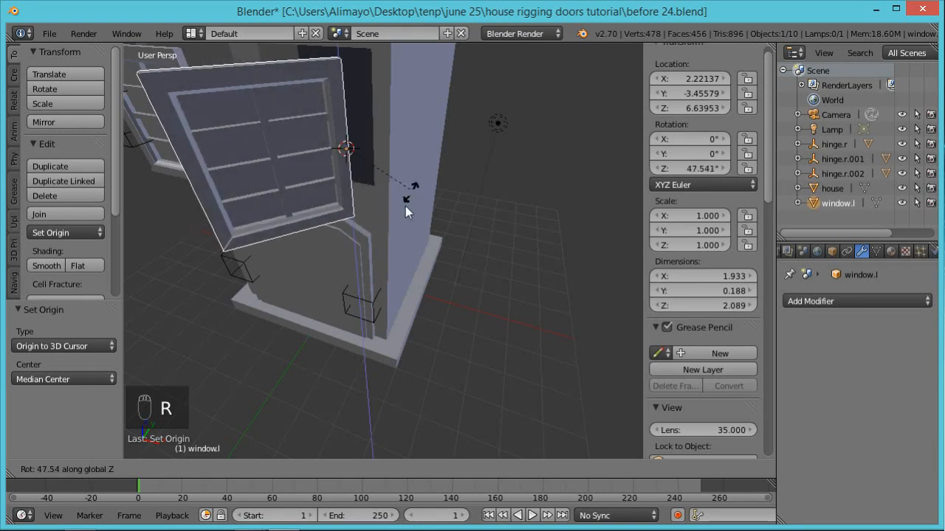
pyautogui.rightClick(422, 219)
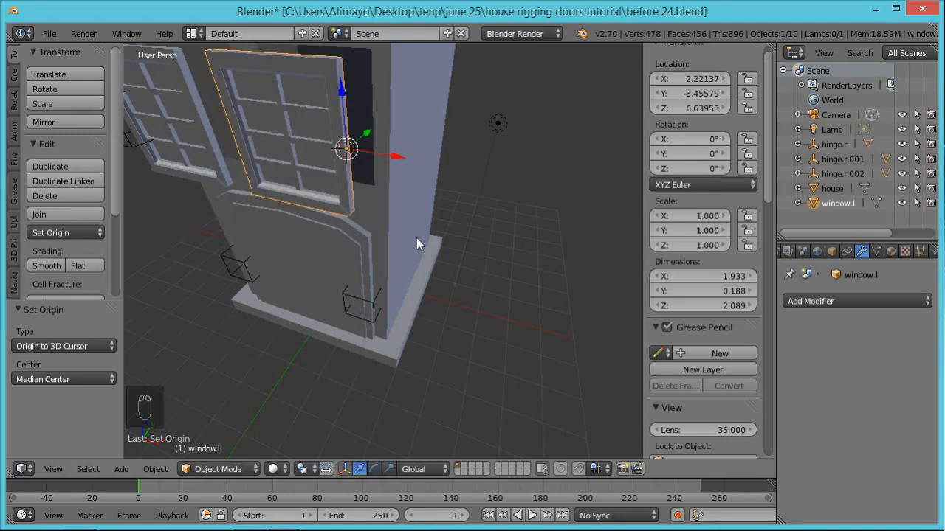
# Duplicate the door hinge empty hinge.r.001 and snap the copy to the 3D cursor at window.l's outer edge.
pyautogui.rightClick(364, 301)
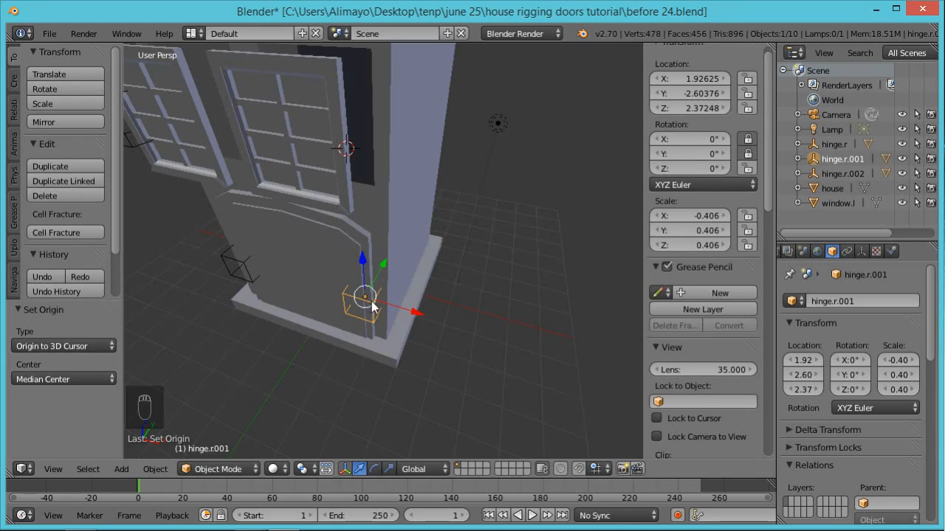
pyautogui.hotkey('shift', 'd')
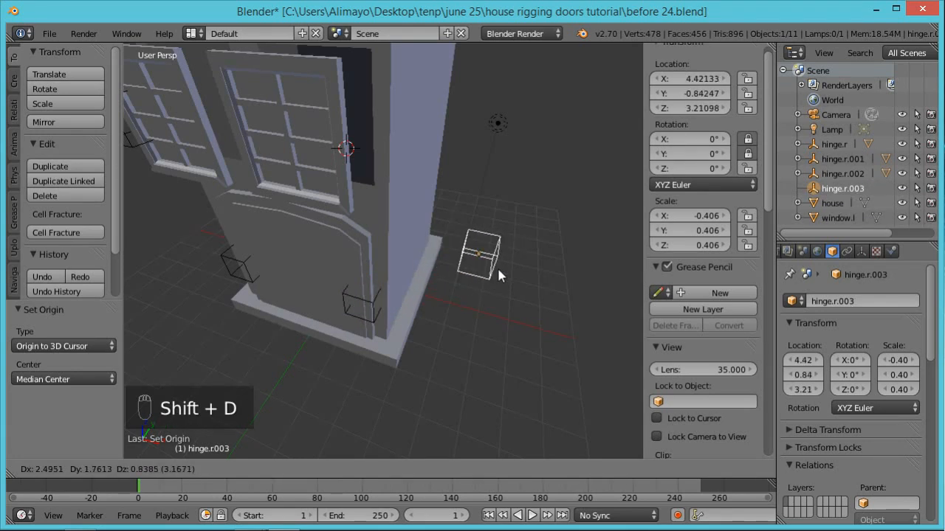
pyautogui.click(495, 255)
pyautogui.rightClick(496, 255)
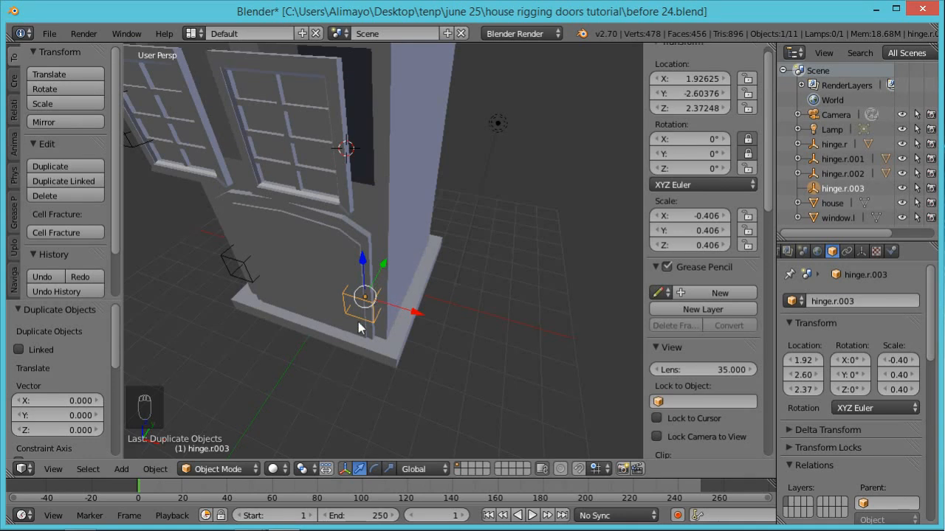
pyautogui.hotkey('shift', 's')
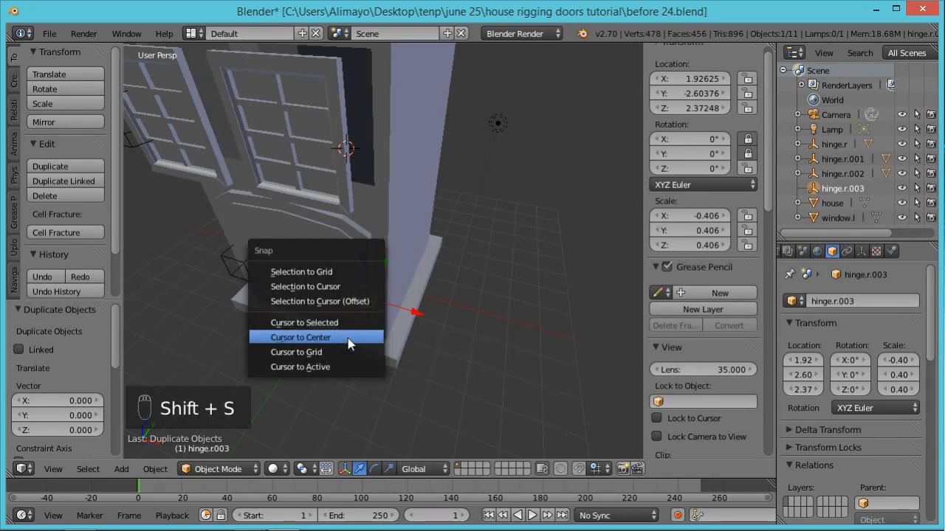
pyautogui.click(335, 290)
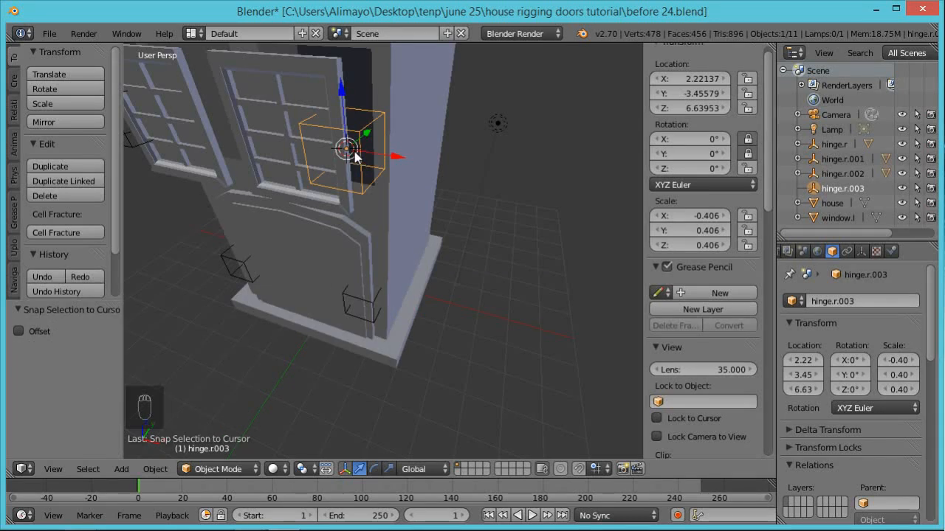
# Parent window.l to the hinge empty hinge.r.003 with the Object option.
pyautogui.rightClick(273, 116)
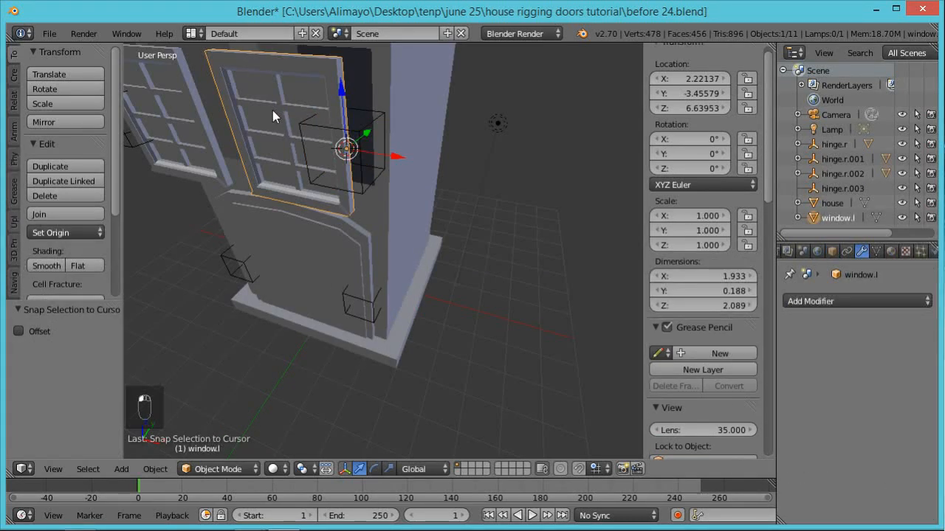
pyautogui.keyDown('shift'); pyautogui.rightClick(375, 117); pyautogui.keyUp('shift')
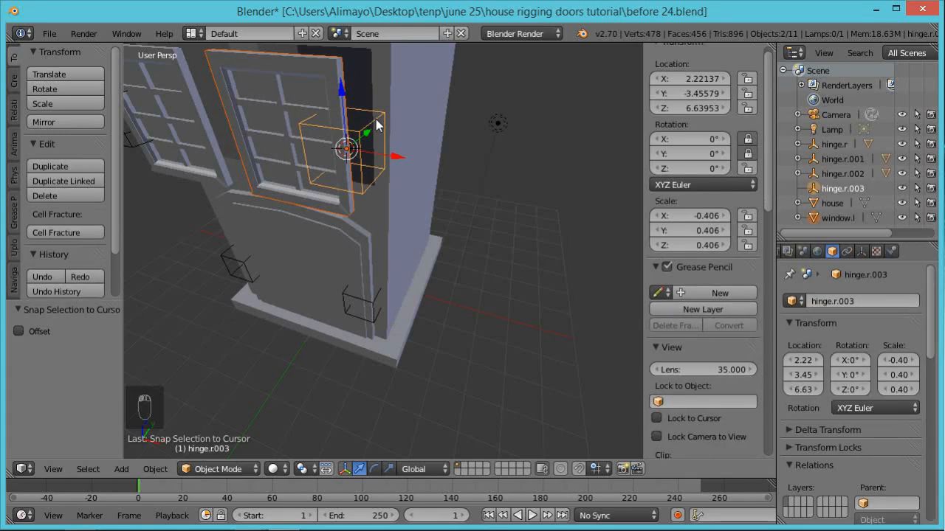
pyautogui.hotkey('ctrl', 'p')
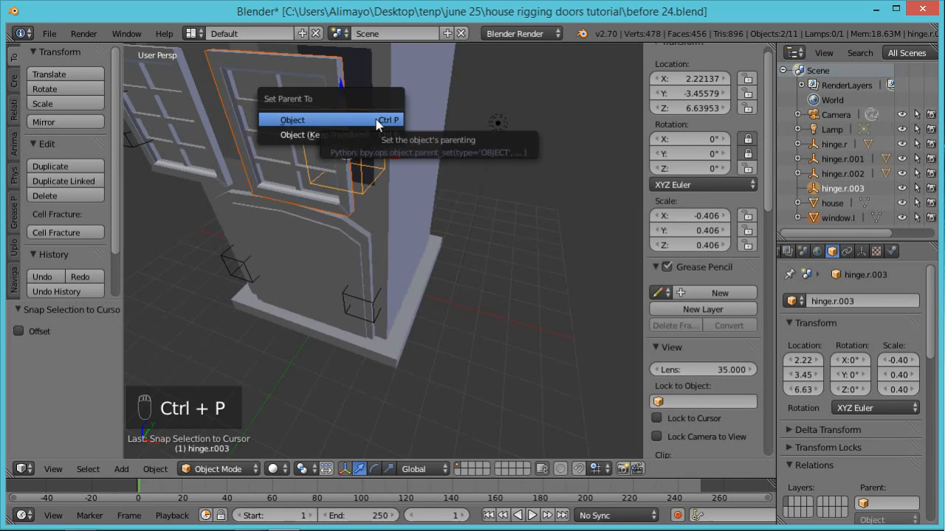
pyautogui.click(376, 120)
# Check the parenting by rotating hinge.r.003 about the global Z axis, and cancel the rotation.
pyautogui.rightClick(365, 128)
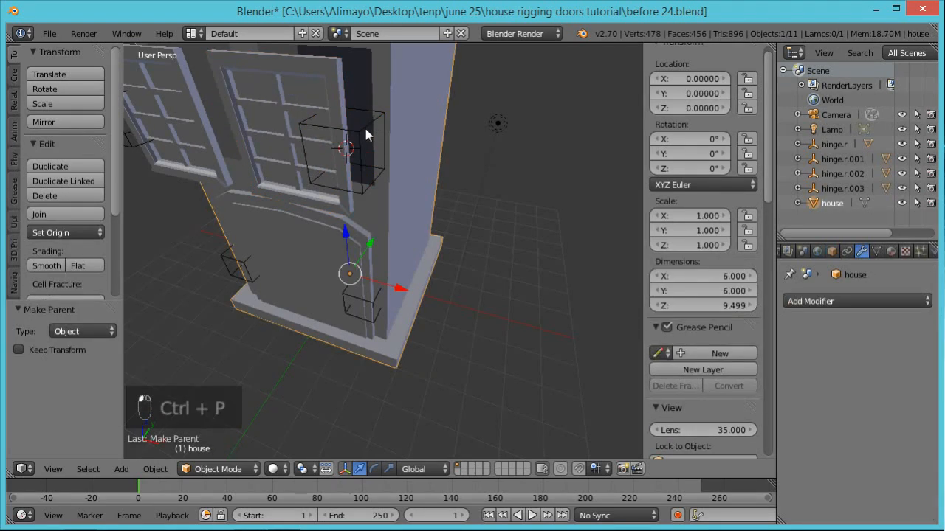
pyautogui.rightClick(365, 128)
pyautogui.press('r')
pyautogui.press('z')
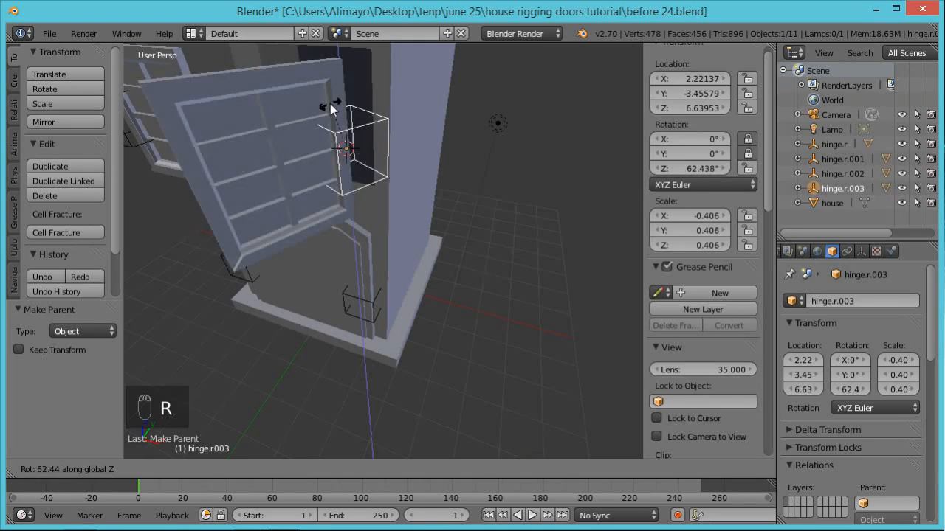
pyautogui.rightClick(361, 134)
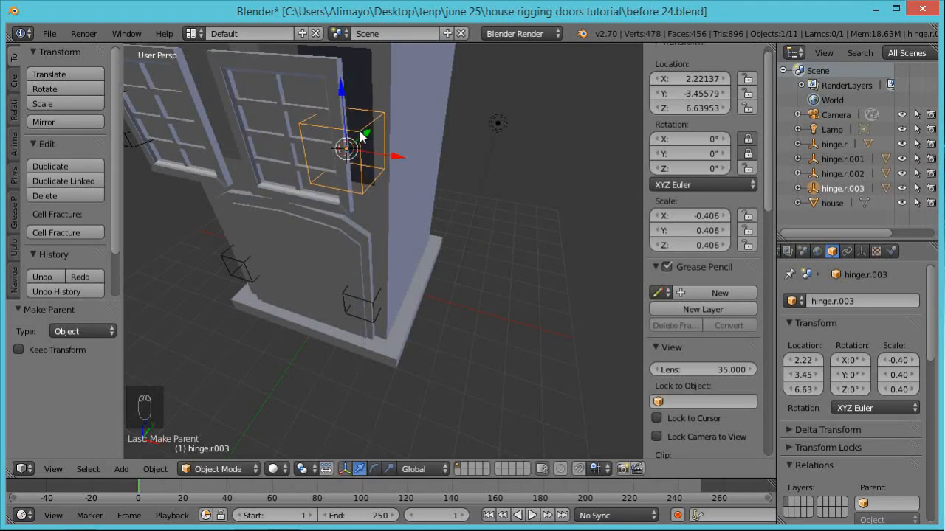
pyautogui.click(748, 153)
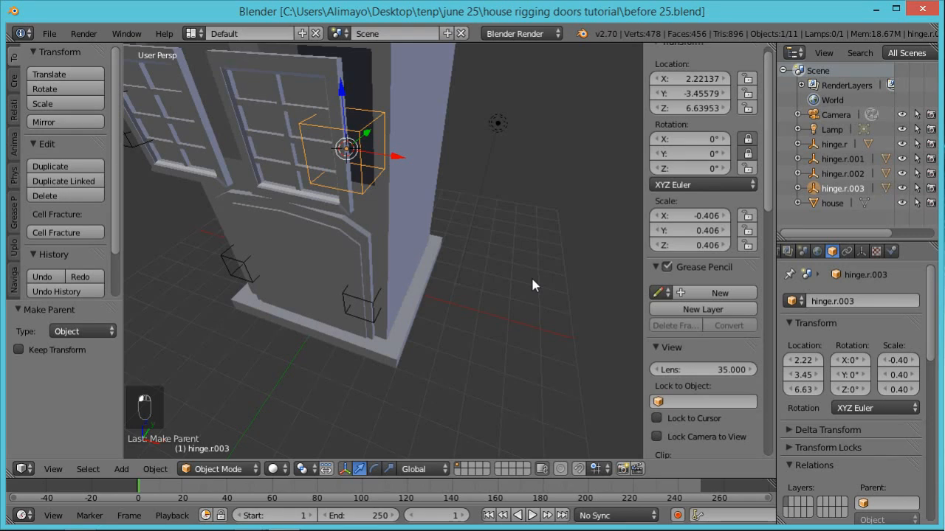
# Move both window hinge empties, hinge.r.002 and hinge.r.003, 1 unit along Y into the wall openings.
pyautogui.scroll(-2, 468, 289)
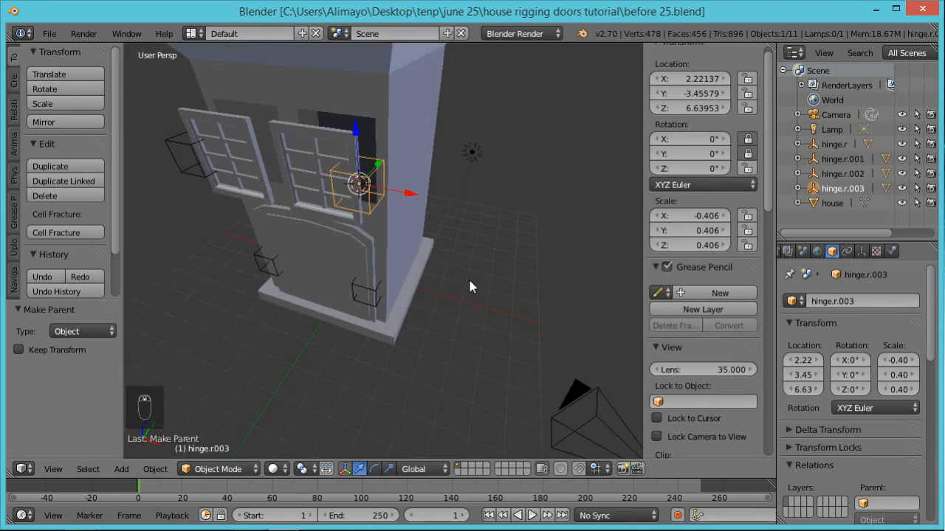
pyautogui.keyDown('shift'); pyautogui.rightClick(171, 143); pyautogui.keyUp('shift')
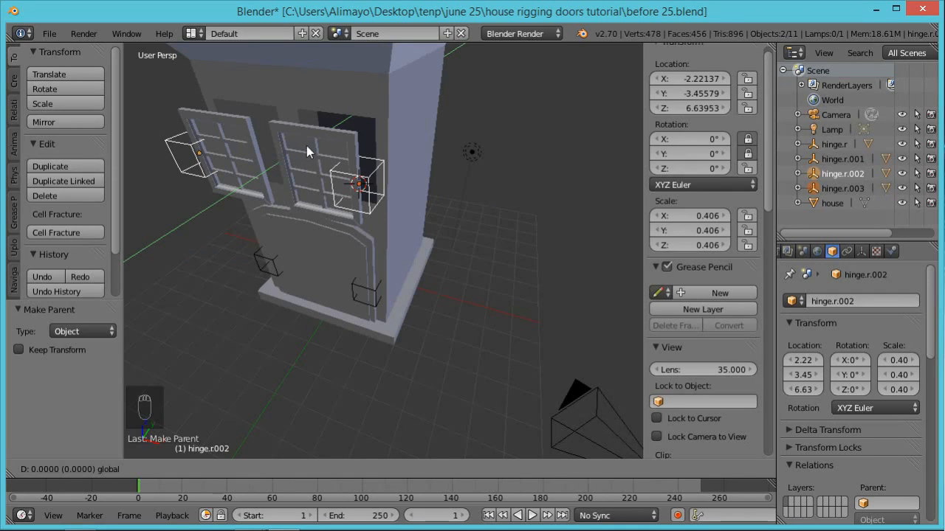
pyautogui.press('1')
pyautogui.press('Return')
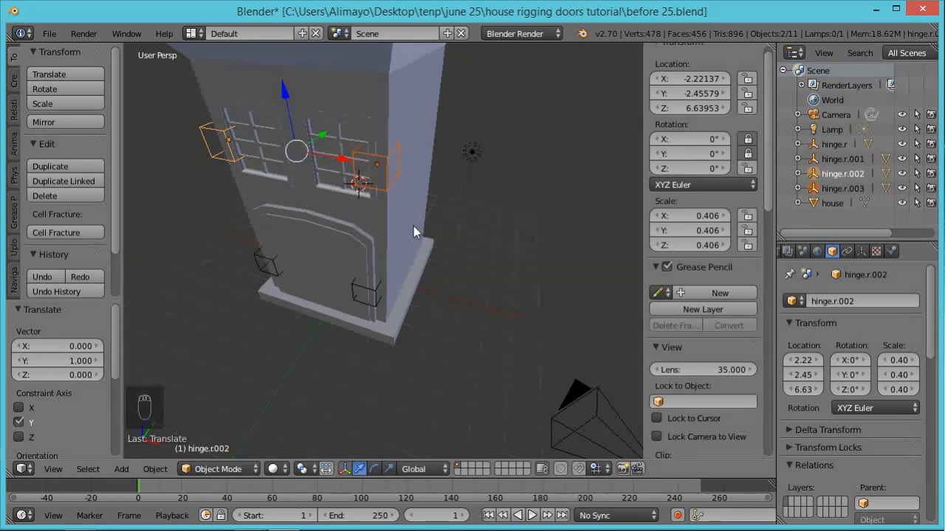
# Test swinging the seated window open by rotating only hinge.r.003 about Z, and cancel the rotation.
pyautogui.rightClick(395, 179)
pyautogui.rightClick(392, 182)
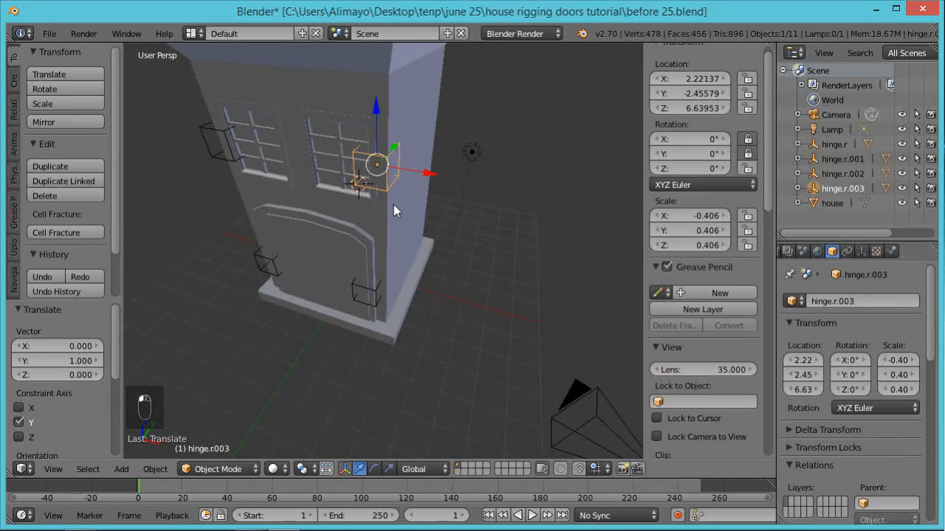
pyautogui.press('r')
pyautogui.press('z')
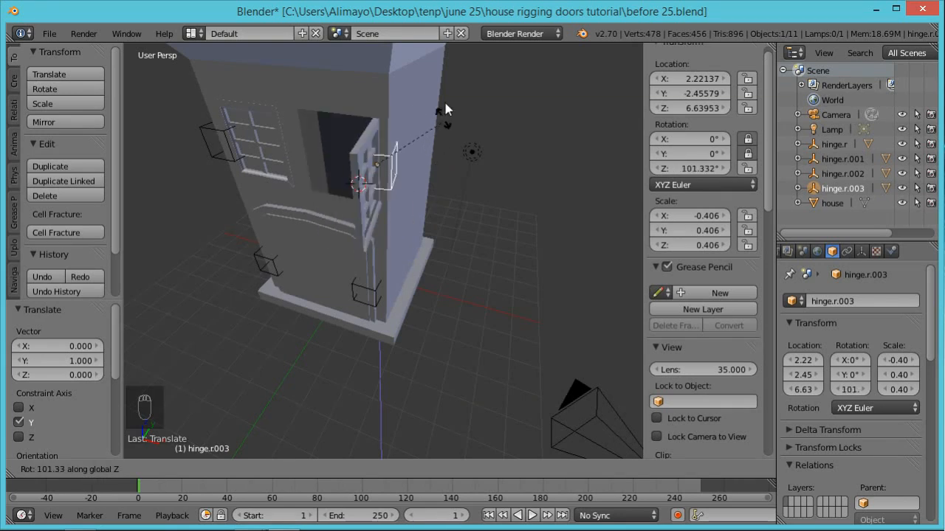
pyautogui.press('Escape')
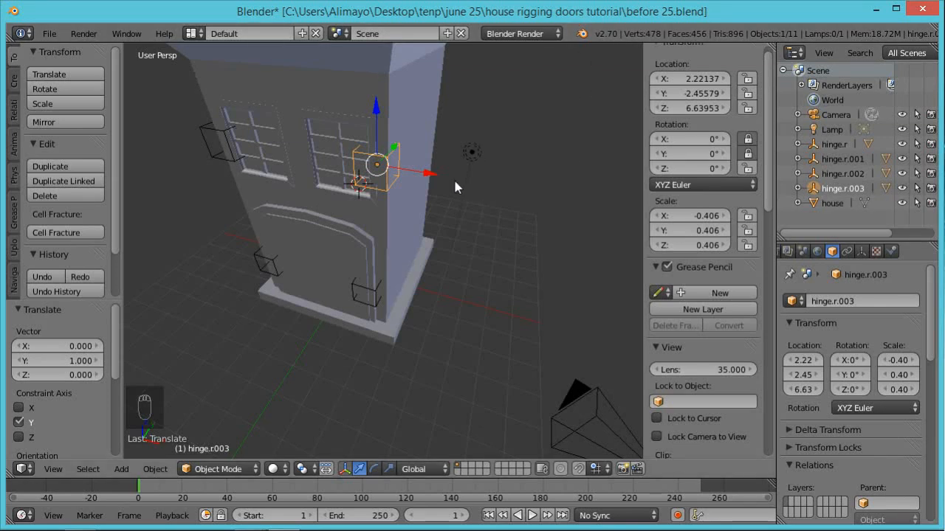
# In Edit Mode on the house, add two evenly spaced loop cuts running across the roof and down the side walls.
pyautogui.moveTo(465, 181); pyautogui.dragTo(461, 262, button='middle')
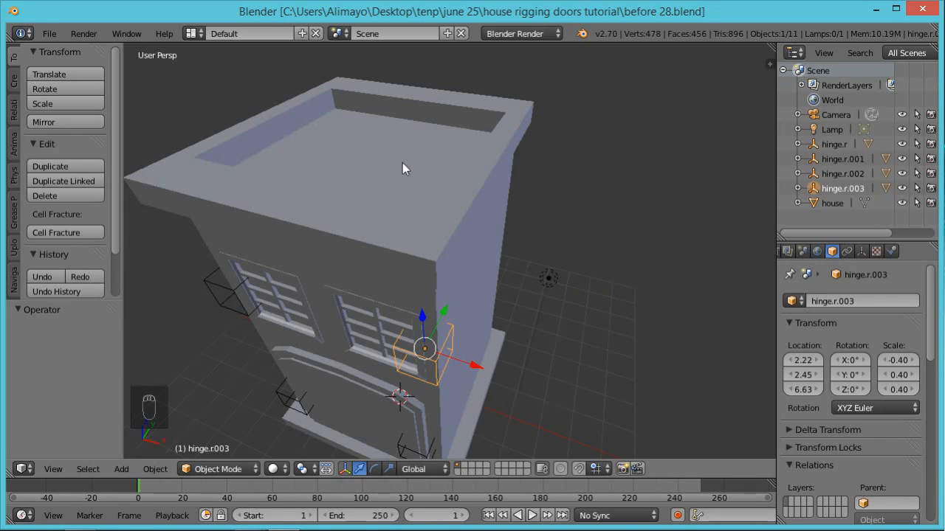
pyautogui.rightClick(362, 172)
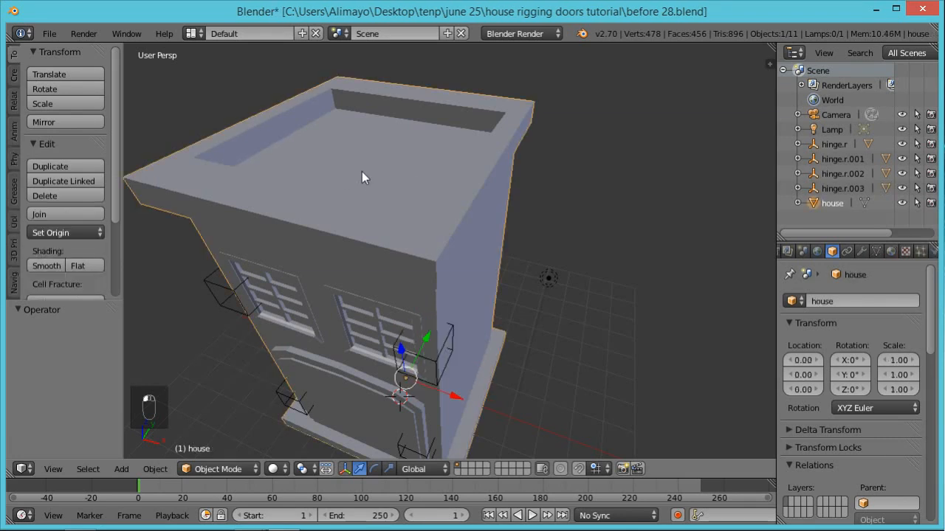
pyautogui.press('Tab')
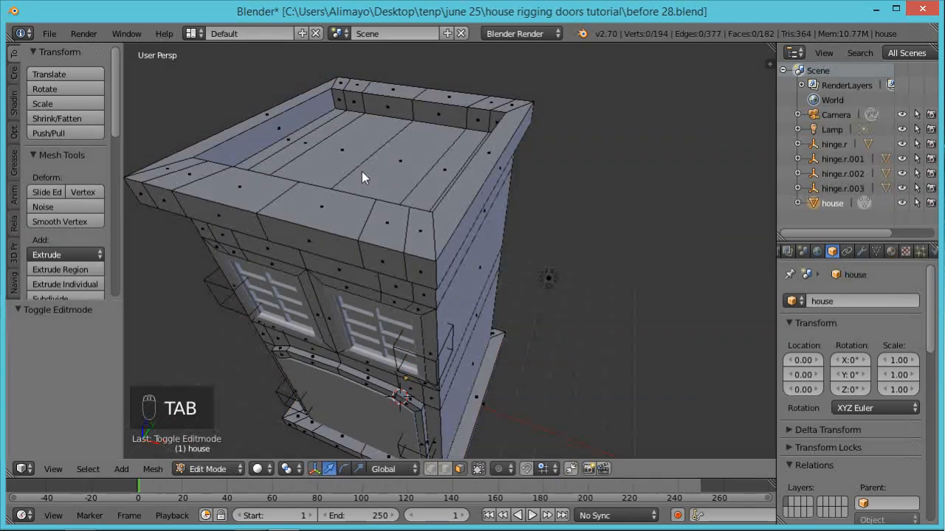
pyautogui.moveTo(366, 189); pyautogui.dragTo(413, 221, button='middle')
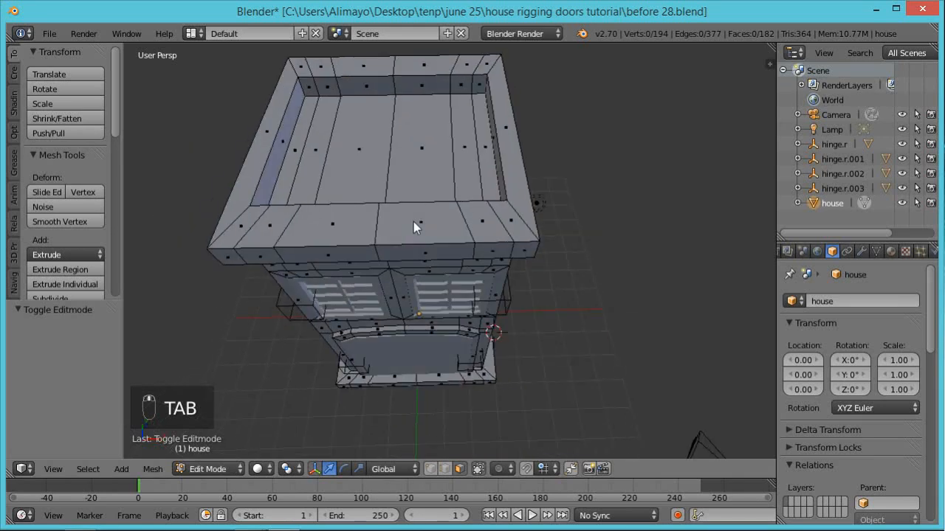
pyautogui.hotkey('ctrl', 'r')
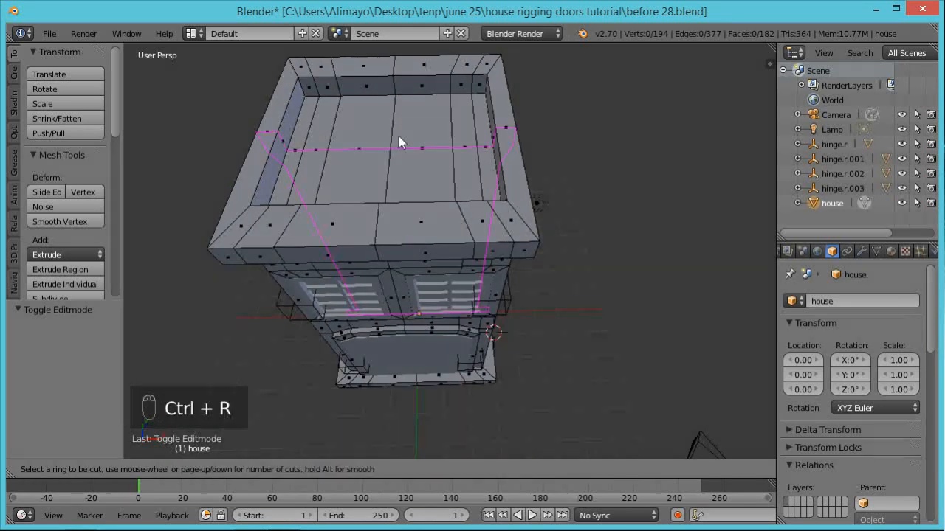
pyautogui.scroll(1, 395, 137)
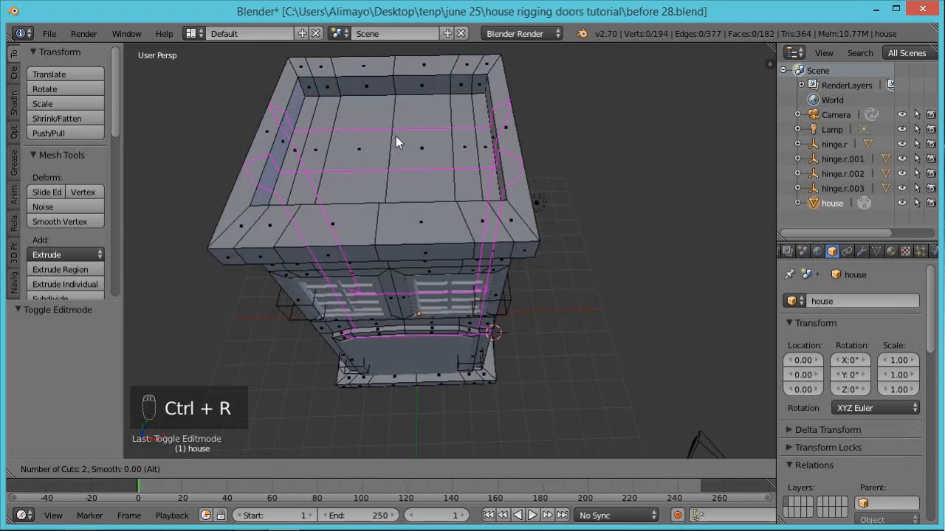
pyautogui.click(396, 141)
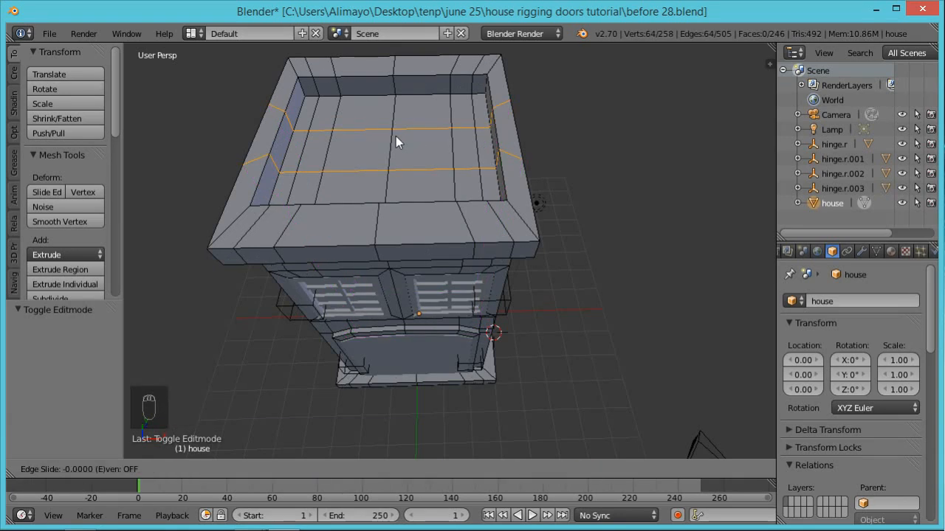
pyautogui.rightClick(396, 142)
# Spread the two new edge loops slightly apart along Y and move them about 0.71 units along Y towards the back.
pyautogui.press('s')
pyautogui.press('y')
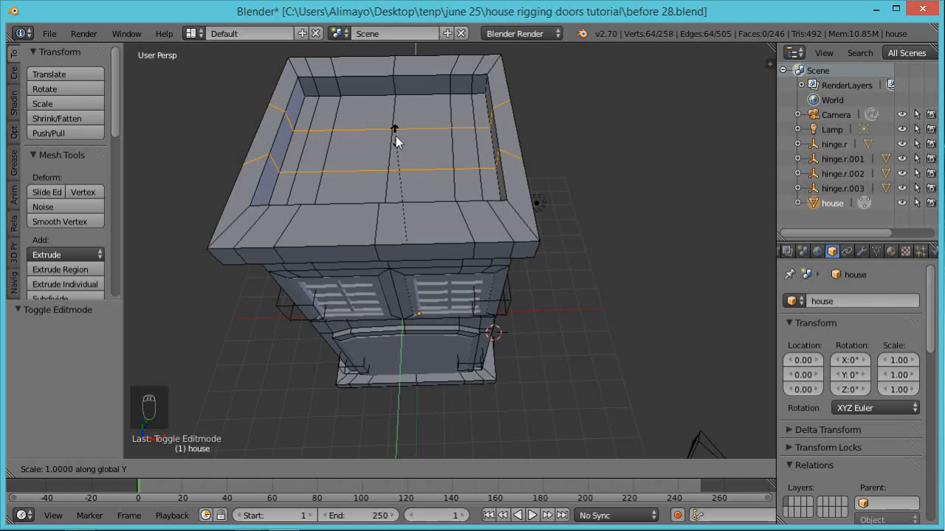
pyautogui.click(383, 88)
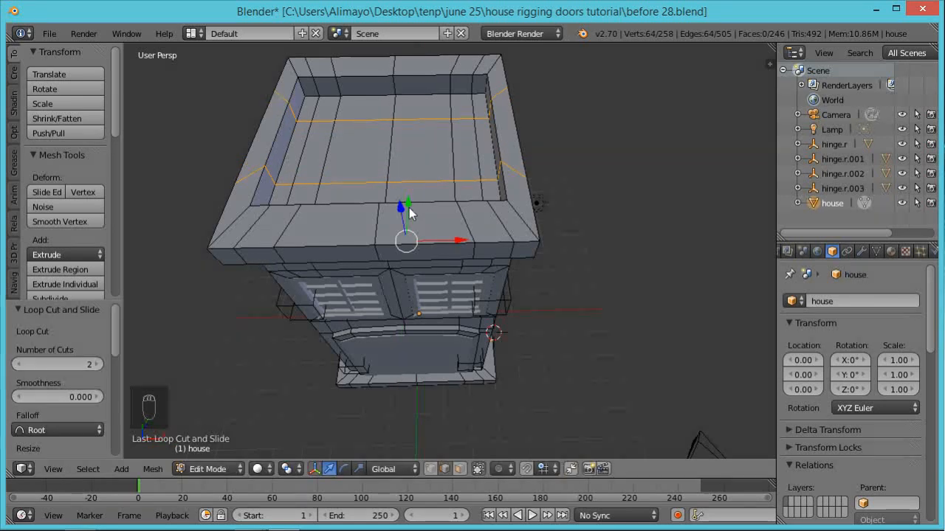
pyautogui.press('g')
pyautogui.click(407, 189)
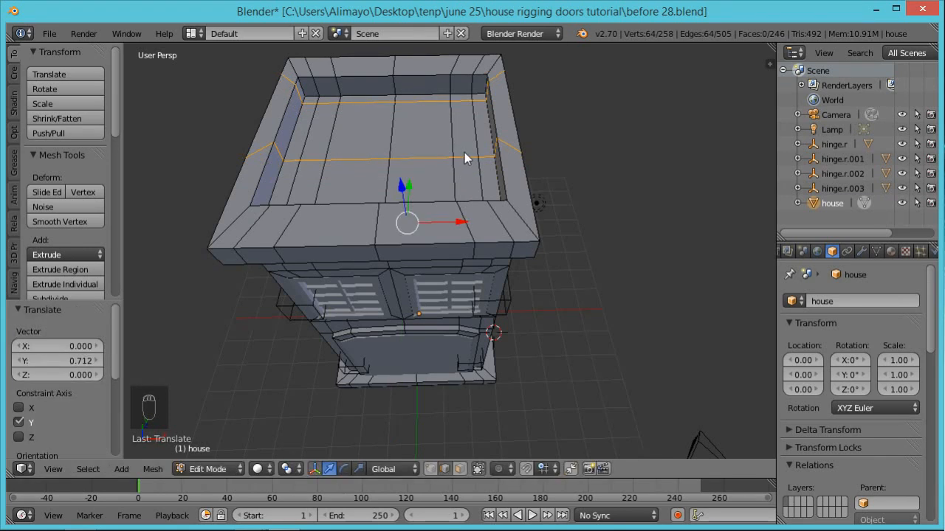
# In face selection, select the two large roof faces between the new edge loops on the +X half and split them off.
pyautogui.click(459, 469)
pyautogui.rightClick(483, 140)
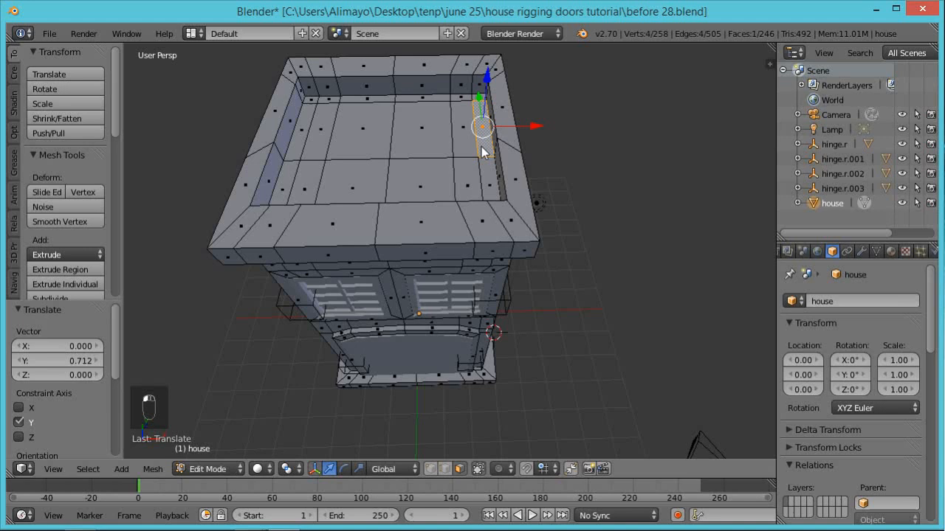
pyautogui.keyDown('shift'); pyautogui.rightClick(462, 145); pyautogui.keyUp('shift')
pyautogui.keyDown('shift'); pyautogui.rightClick(421, 144); pyautogui.keyUp('shift')
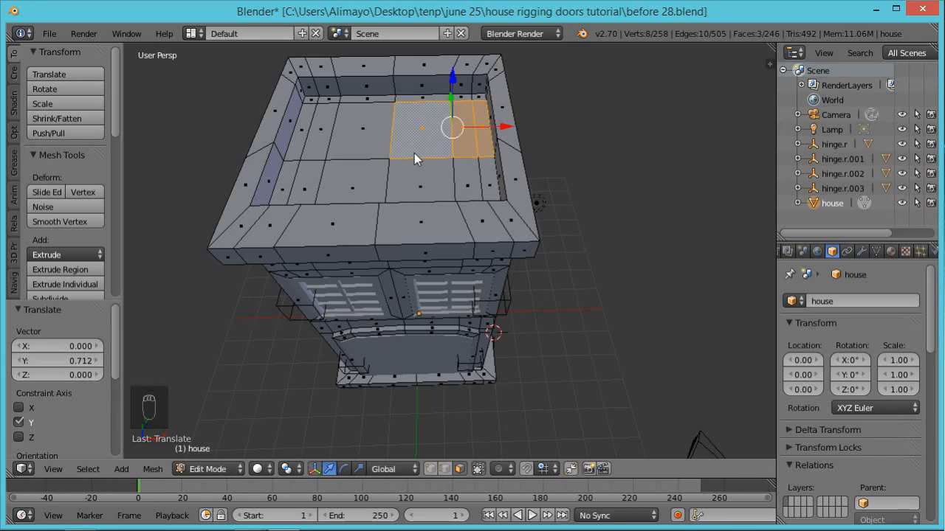
pyautogui.rightClick(464, 152)
pyautogui.keyDown('shift'); pyautogui.rightClick(434, 149); pyautogui.keyUp('shift')
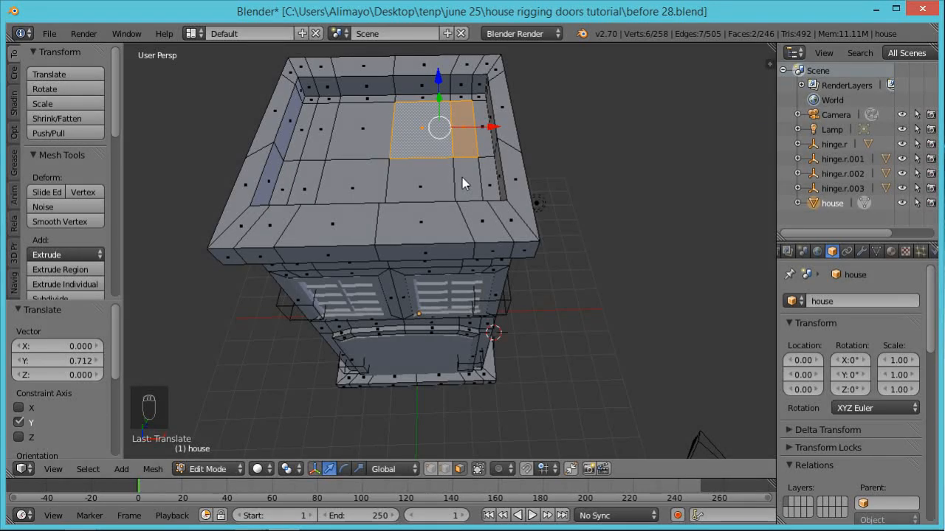
pyautogui.press('y')
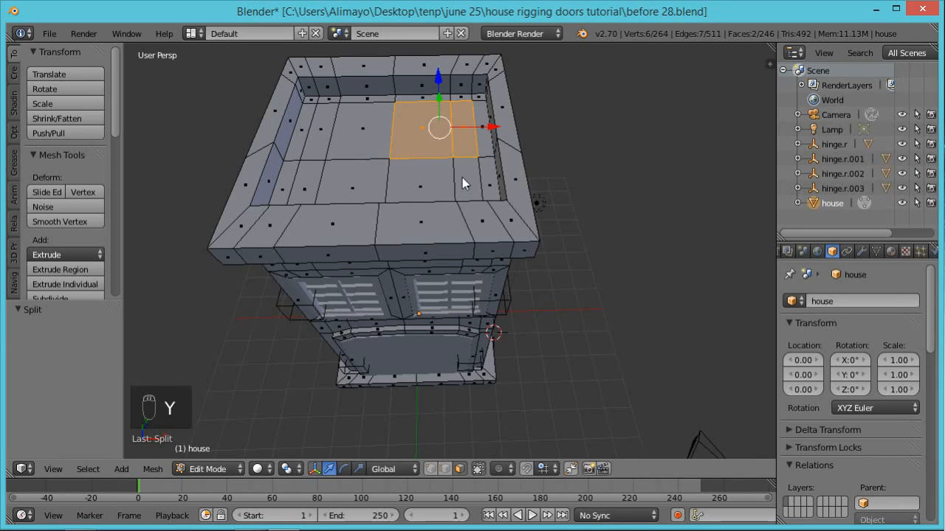
# Move the split +X roof panel 1 unit up along Z and 1 unit along X.
pyautogui.moveTo(423, 120); pyautogui.dragTo(462, 99, button='middle')
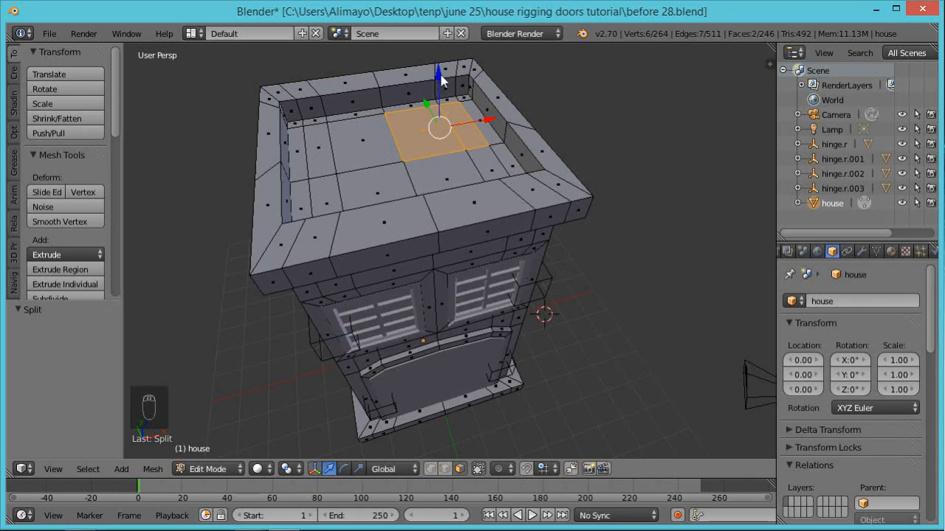
pyautogui.click(440, 79)
pyautogui.press('1')
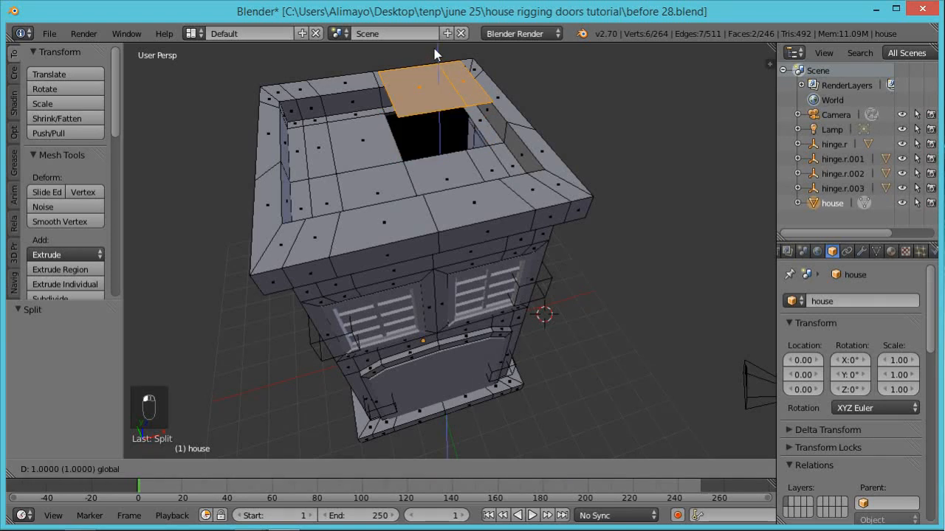
pyautogui.press('Return')
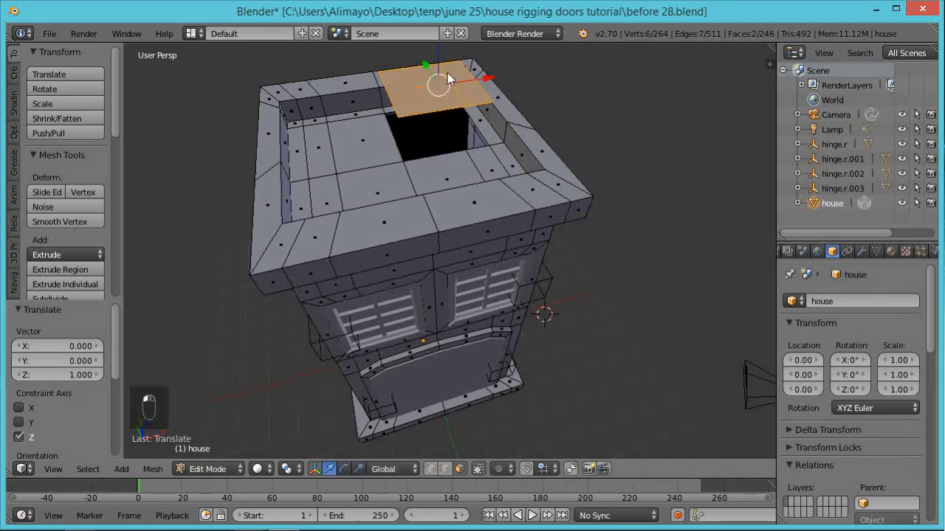
pyautogui.click(489, 86)
pyautogui.press('1')
pyautogui.press('Return')
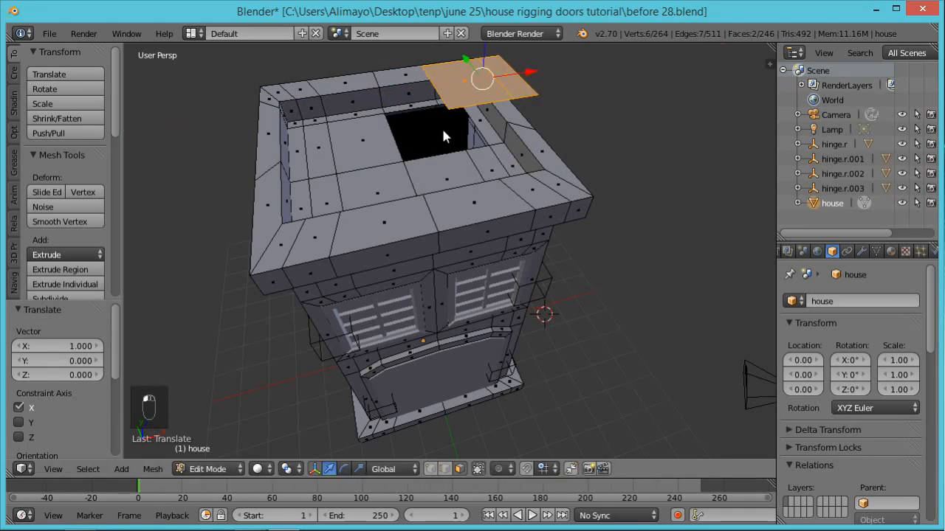
# Split off the two matching roof faces on the -X half, raise them along Z and move them -1 along X.
pyautogui.rightClick(373, 144)
pyautogui.keyDown('shift'); pyautogui.rightClick(322, 155); pyautogui.keyUp('shift')
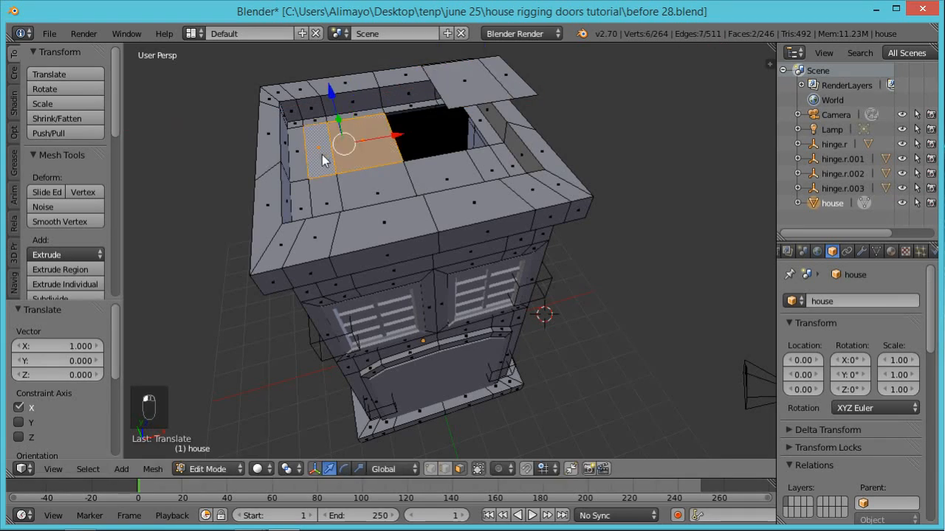
pyautogui.press('y')
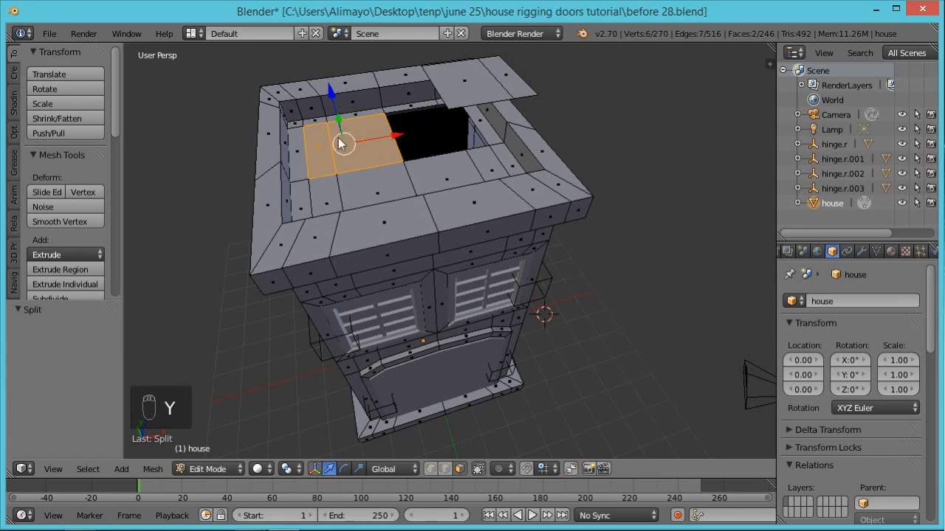
pyautogui.moveTo(334, 97)
pyautogui.mouseDown(button='middle')
pyautogui.moveTo(372, 136)
pyautogui.moveTo(340, 97)
pyautogui.mouseUp(button='middle')
pyautogui.moveTo(340, 97); pyautogui.dragTo(327, 70)
pyautogui.moveTo(385, 90); pyautogui.dragTo(359, 99)
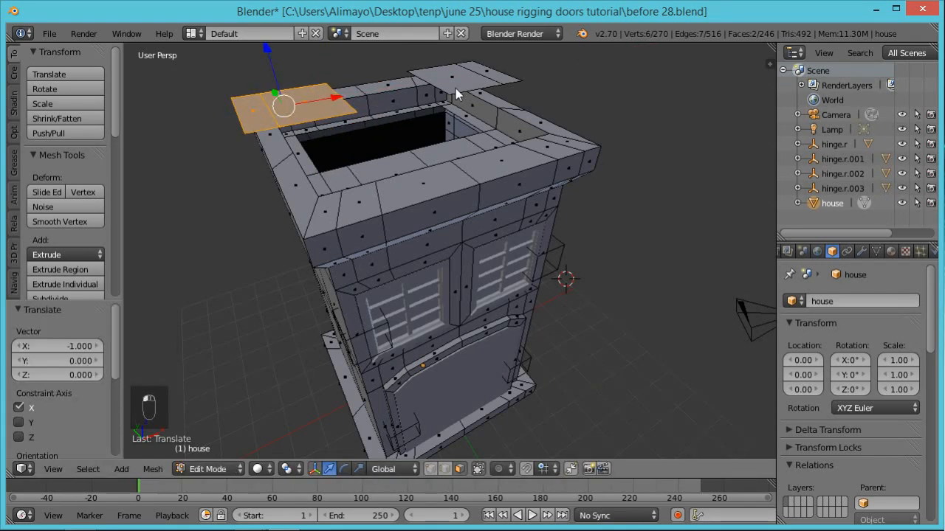
# Extrude the raised -X roof panel about 0.116 units along Z and select all its linked geometry.
pyautogui.press('e')
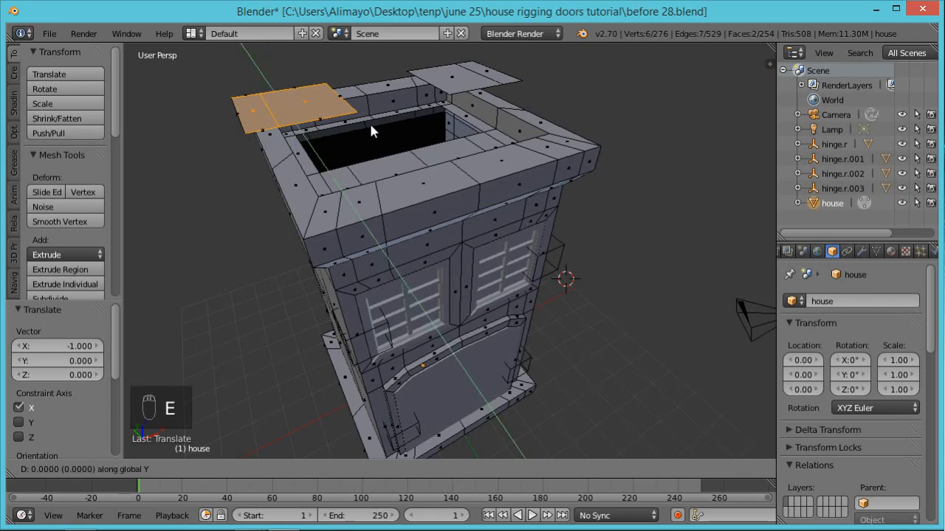
pyautogui.press('z')
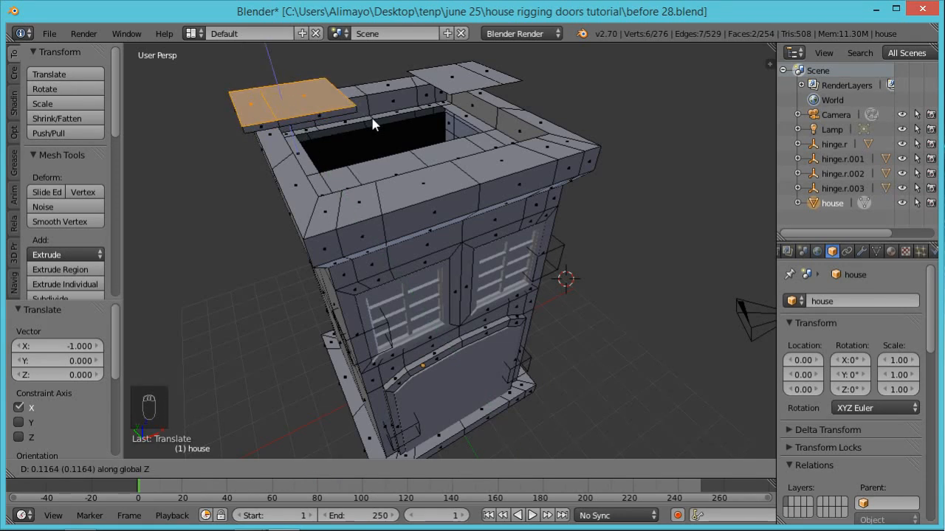
pyautogui.click(372, 125)
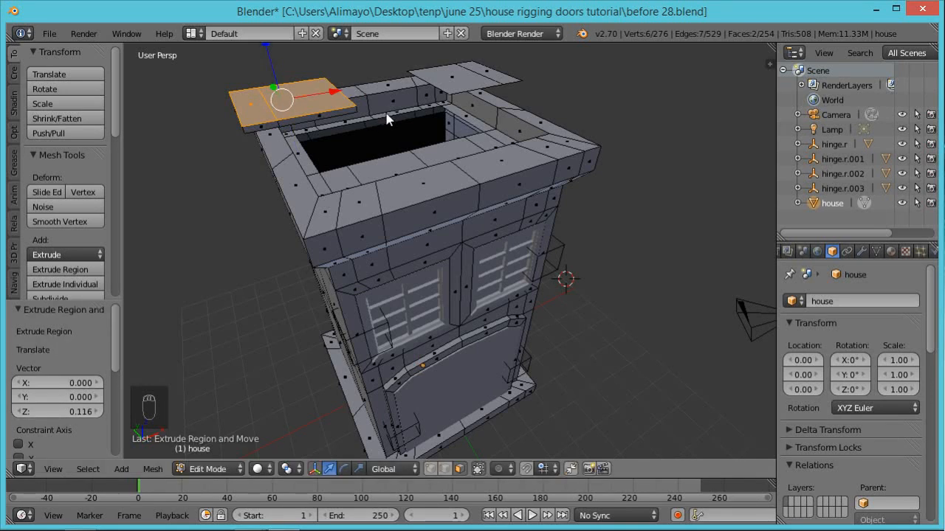
pyautogui.hotkey('ctrl', 'l')
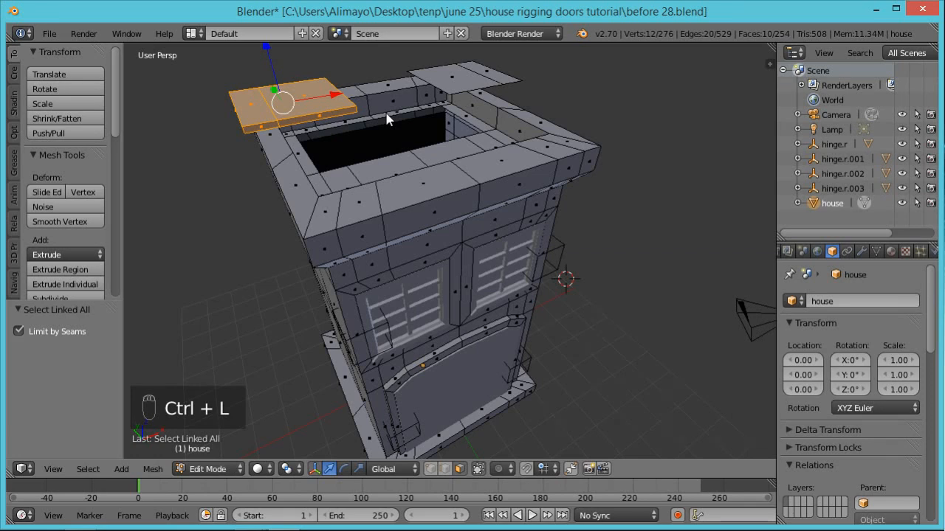
# Select the whole raised +X roof panel and extrude it freely by about 0.047 X, 0.080 Y and 0.107 Z.
pyautogui.rightClick(492, 77)
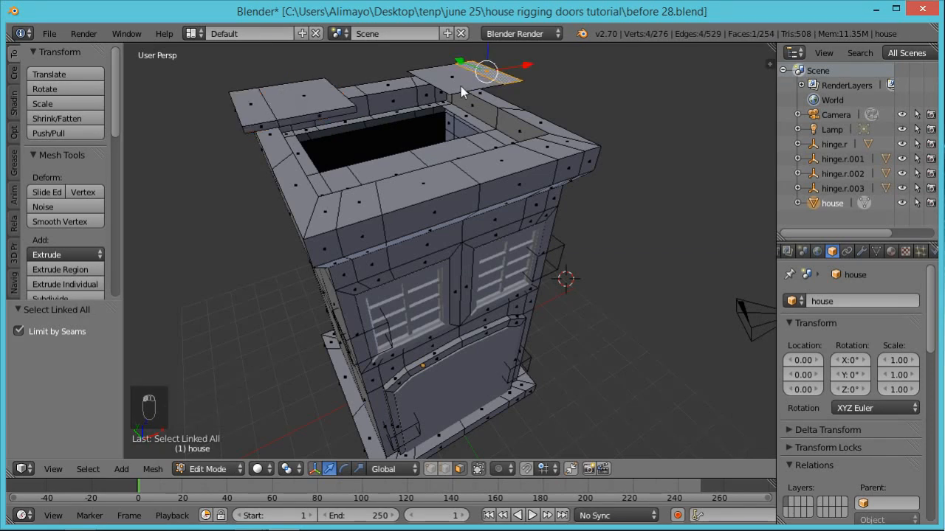
pyautogui.hotkey('ctrl', 'l')
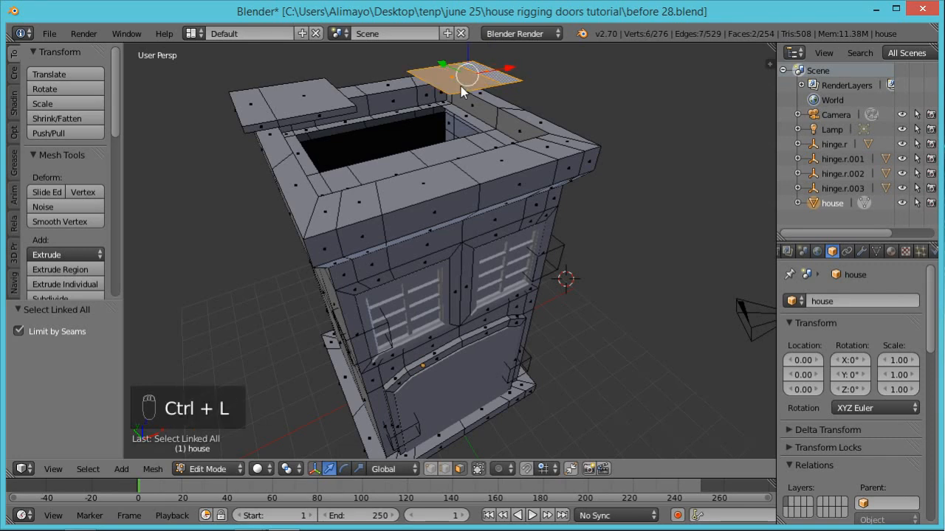
pyautogui.press('e')
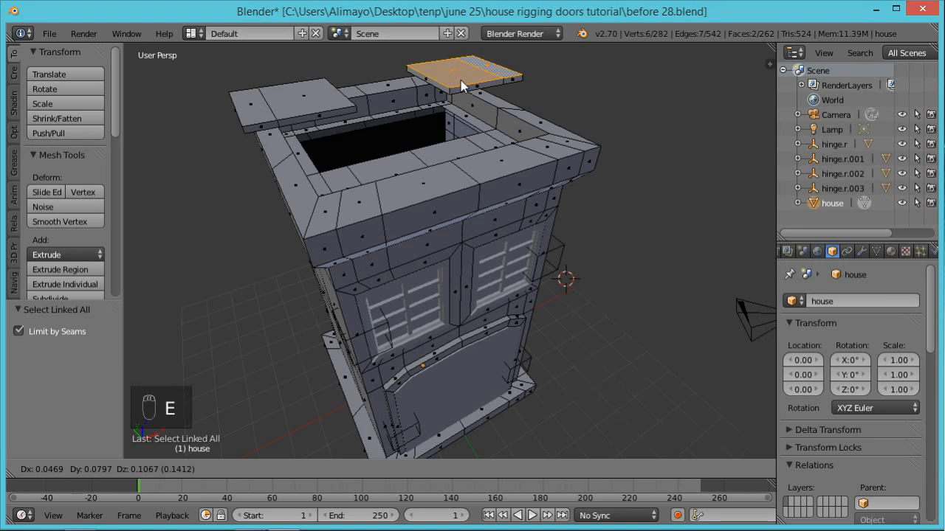
pyautogui.click(461, 87)
# Undo a trial shift of only the top faces, then move the entire linked +X roof panel -1 unit along X.
pyautogui.moveTo(507, 120); pyautogui.dragTo(494, 145, button='middle')
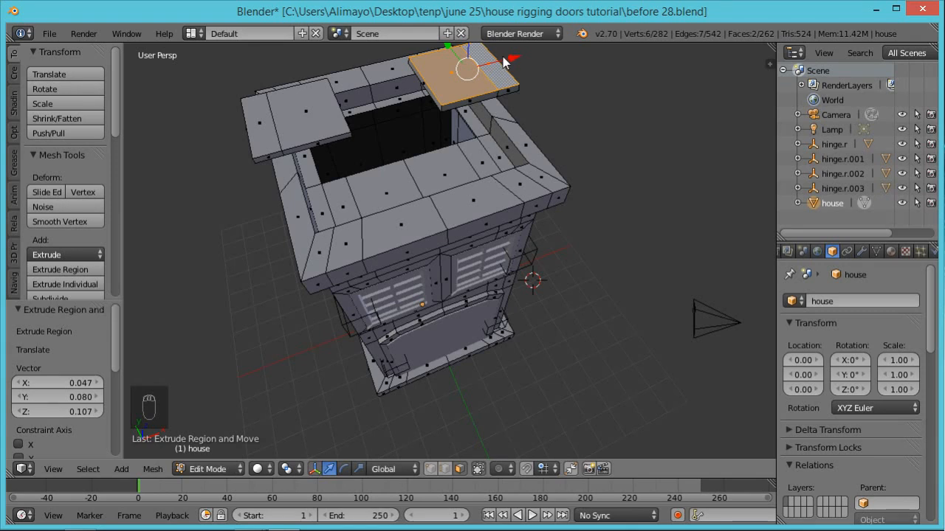
pyautogui.keyDown('ctrl'); pyautogui.moveTo(521, 60); pyautogui.dragTo(493, 74); pyautogui.keyUp('ctrl')
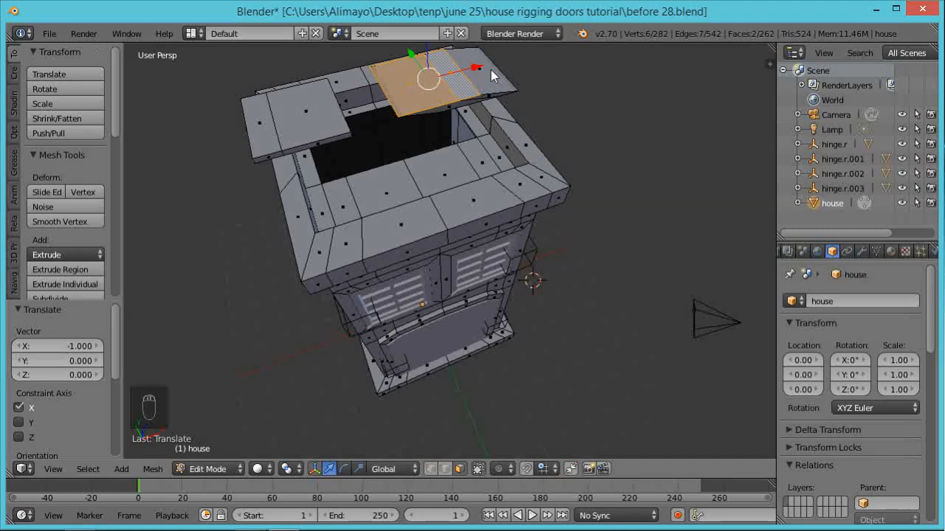
pyautogui.hotkey('ctrl', 'z')
pyautogui.hotkey('ctrl', 'l')
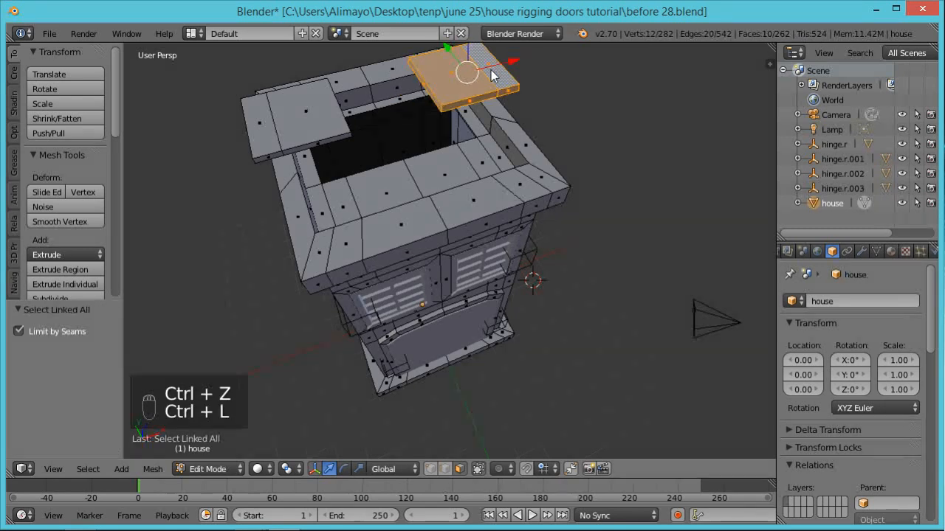
pyautogui.moveTo(517, 62); pyautogui.dragTo(454, 83)
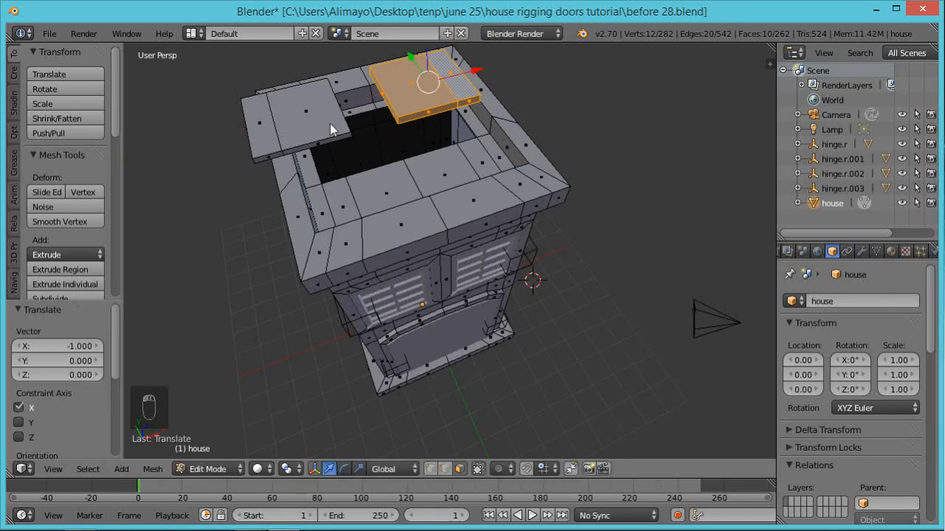
# Select the entire linked -X roof panel and move it 1 unit along X to meet the other panel.
pyautogui.rightClick(319, 121)
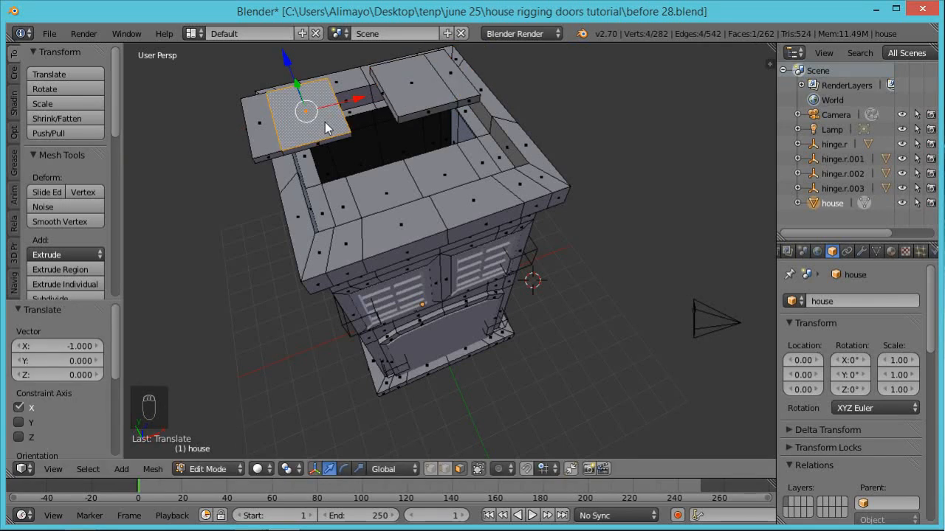
pyautogui.hotkey('ctrl', 'l')
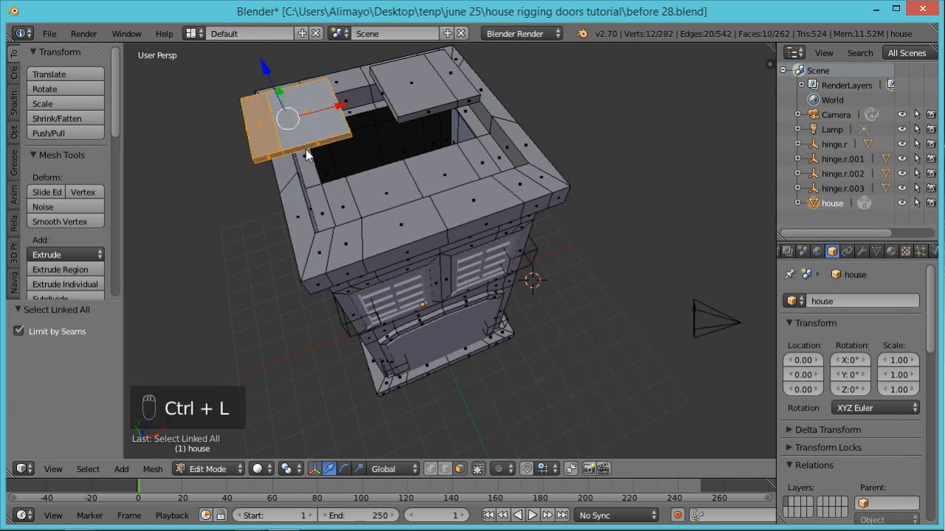
pyautogui.keyDown('ctrl'); pyautogui.rightClick(337, 111); pyautogui.keyUp('ctrl')
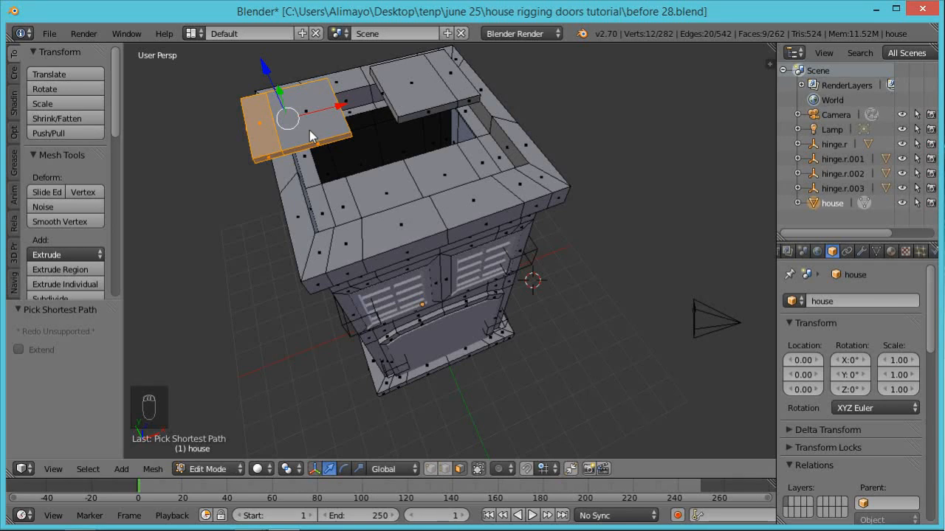
pyautogui.hotkey('ctrl', 'l')
pyautogui.moveTo(341, 108); pyautogui.dragTo(398, 94)
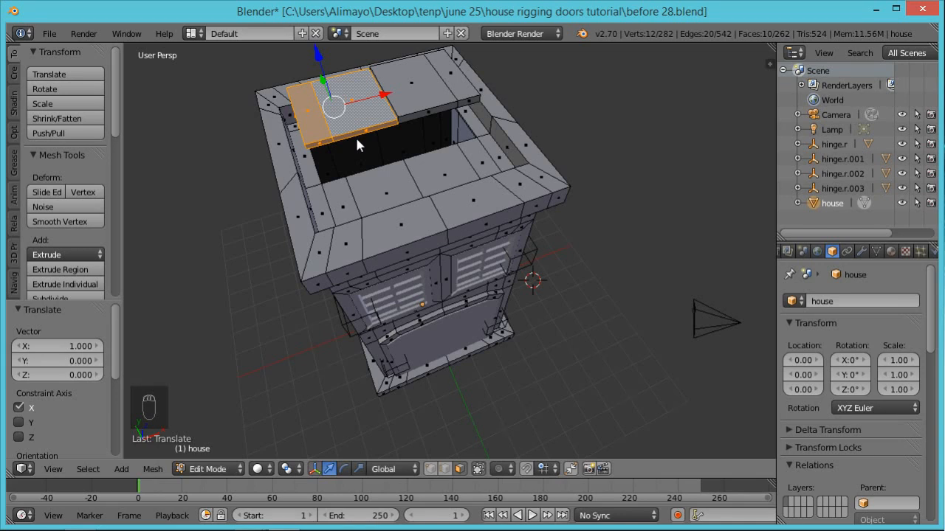
# Separate the selected -X roof panel into its own object and rename it trapdoor.r.
pyautogui.press('p')
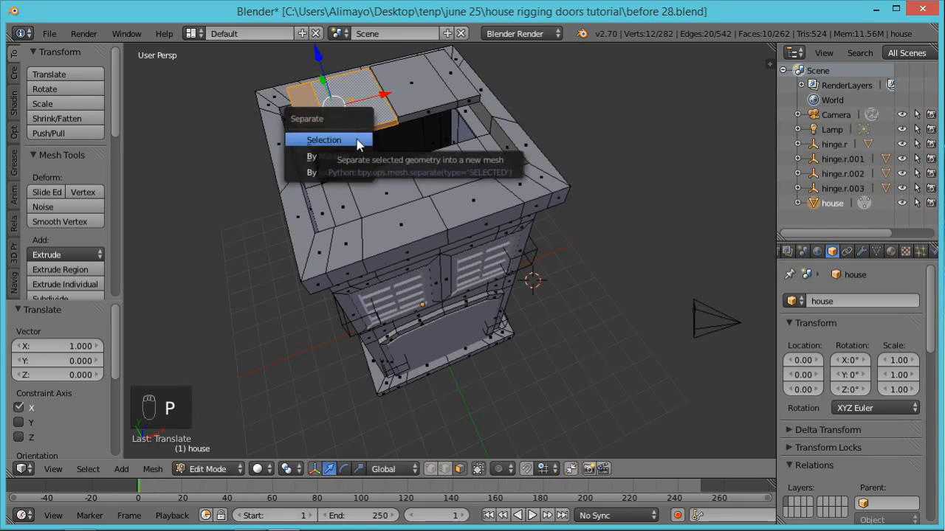
pyautogui.click(359, 140)
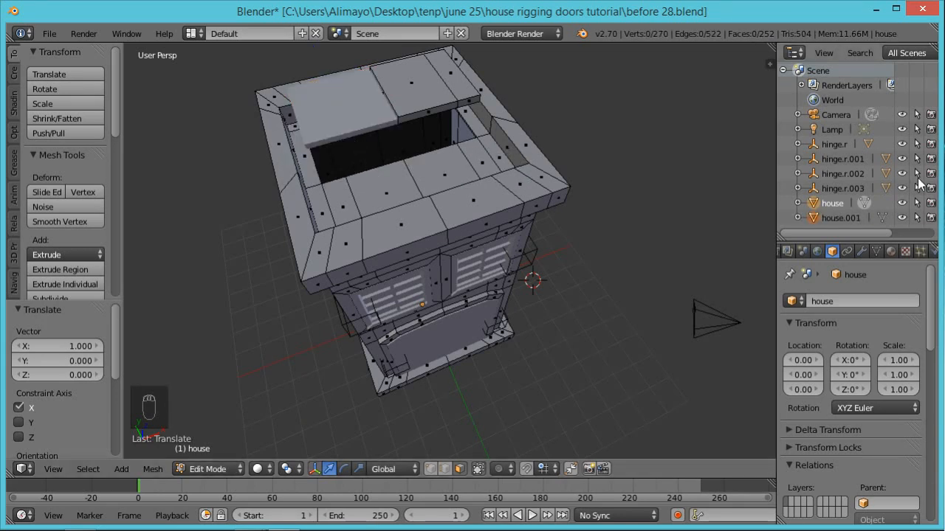
pyautogui.click(901, 217)
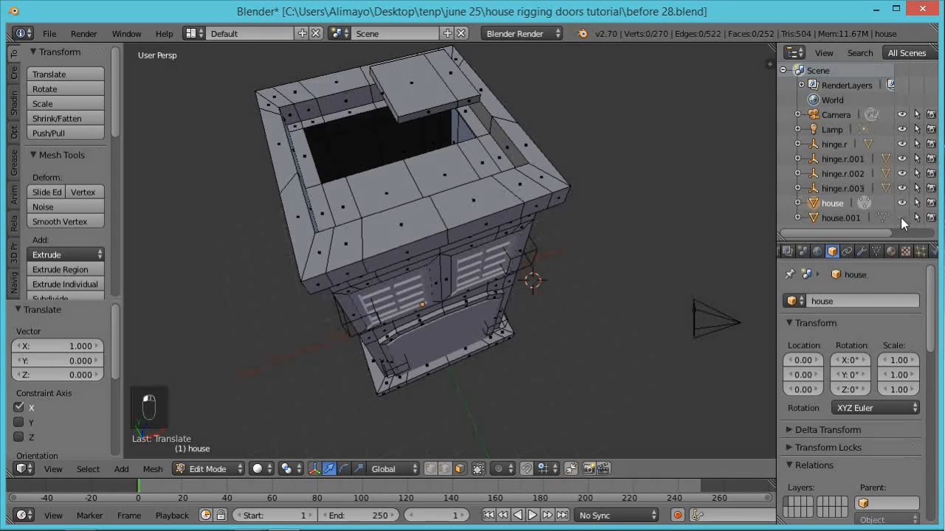
pyautogui.doubleClick(837, 218)
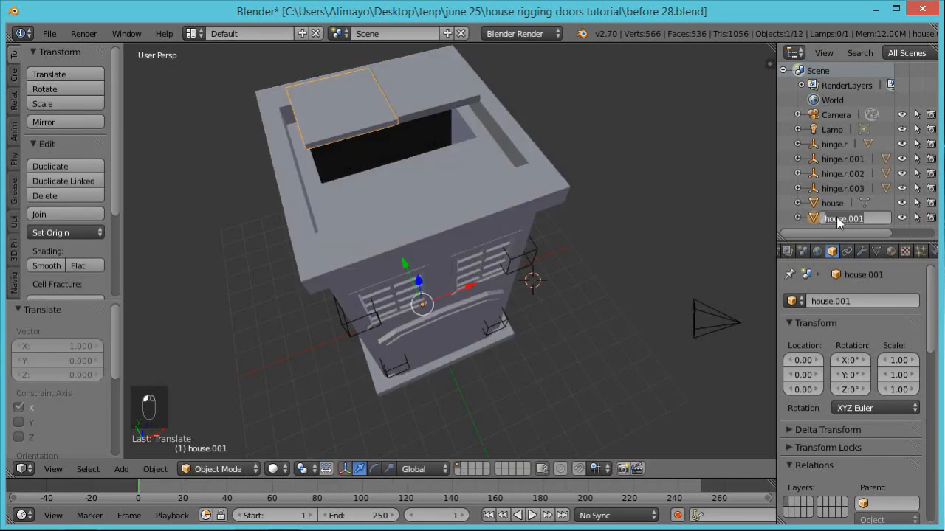
pyautogui.write('trapdoor')
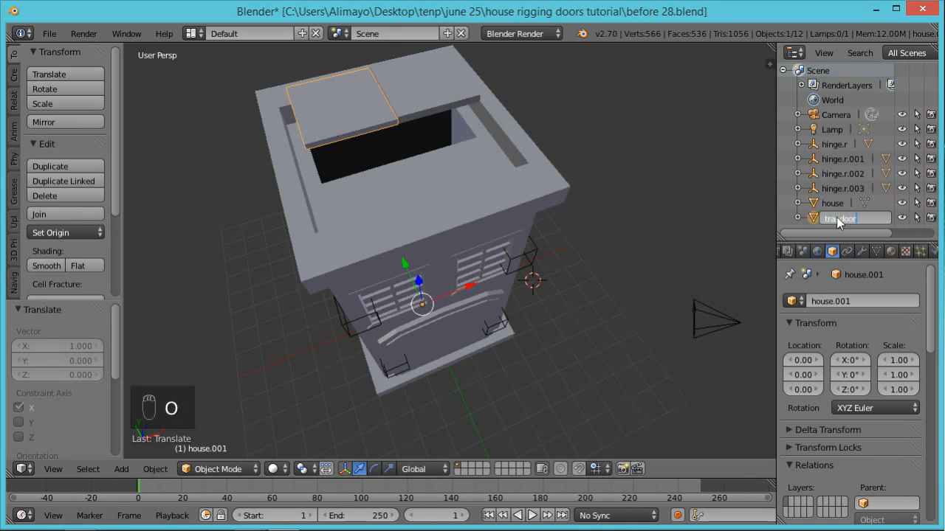
pyautogui.write('.r')
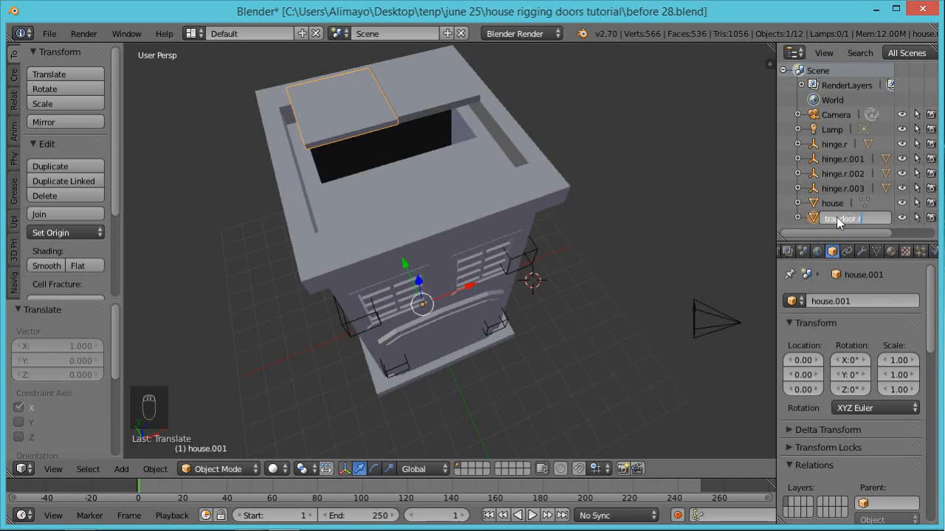
pyautogui.press('Return')
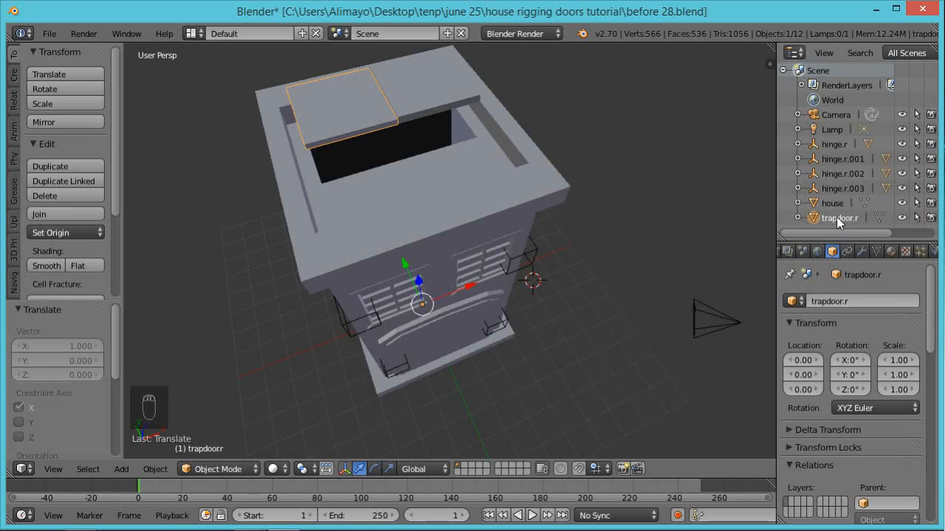
# Snap the 3D cursor to the outer side face of the trapdoor.r panel and return to Object Mode.
pyautogui.press('Tab')
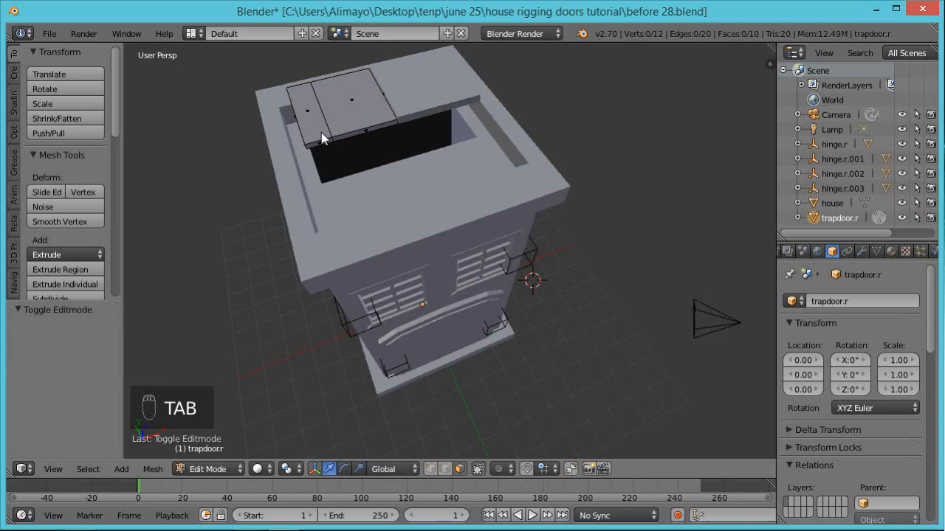
pyautogui.moveTo(321, 132); pyautogui.dragTo(357, 119, button='middle')
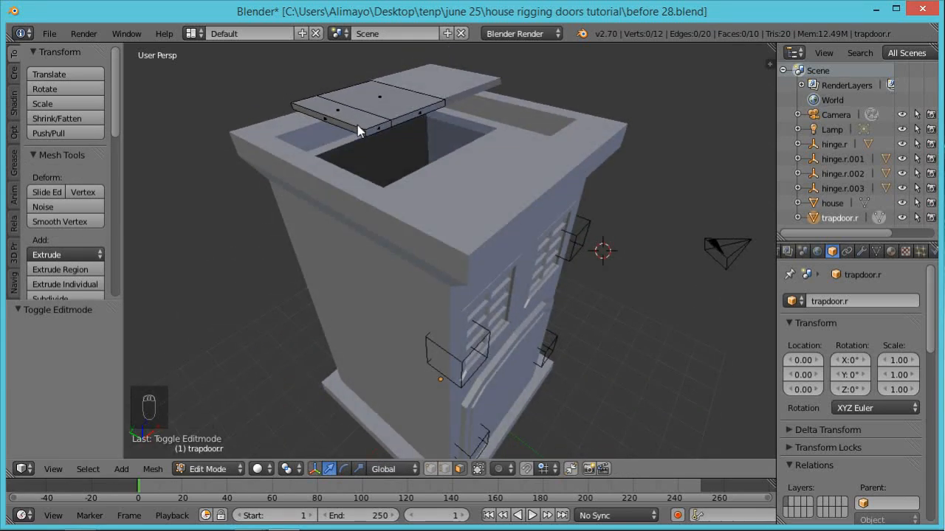
pyautogui.rightClick(341, 125)
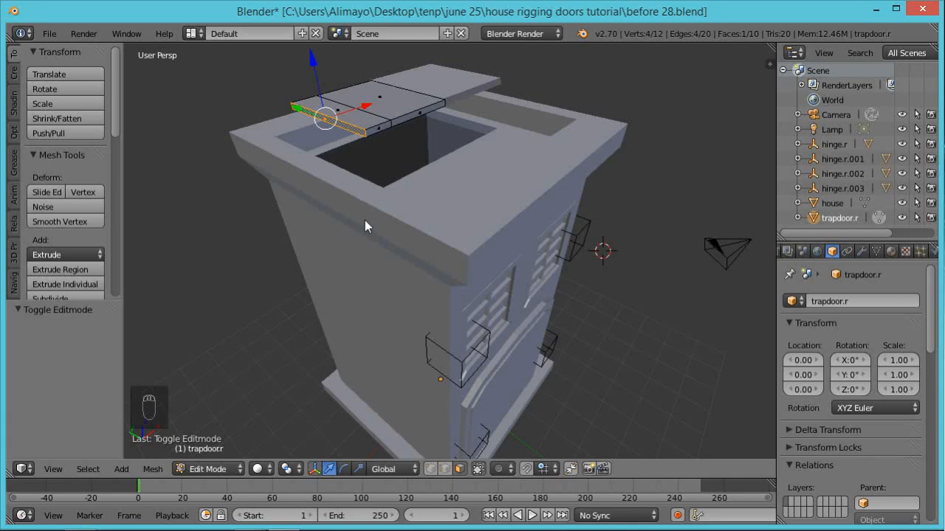
pyautogui.hotkey('shift', 's')
pyautogui.click(352, 257)
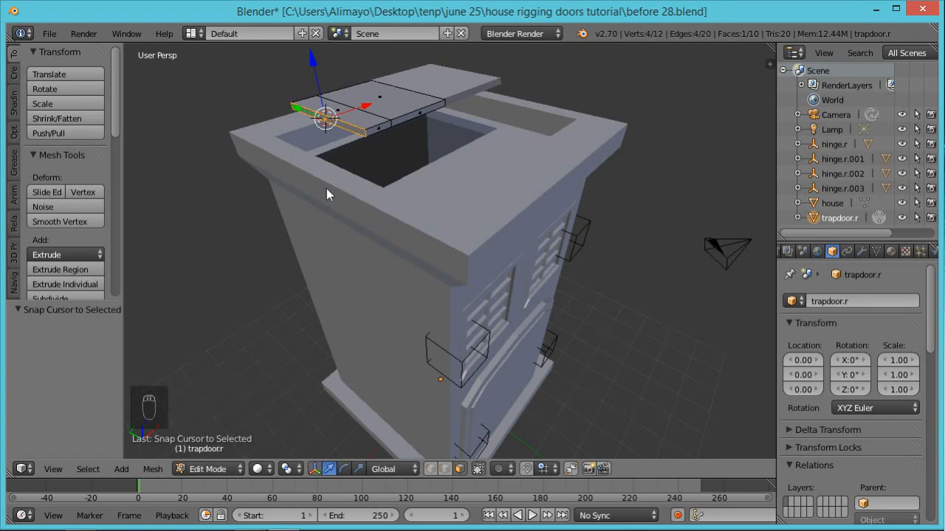
pyautogui.press('Tab')
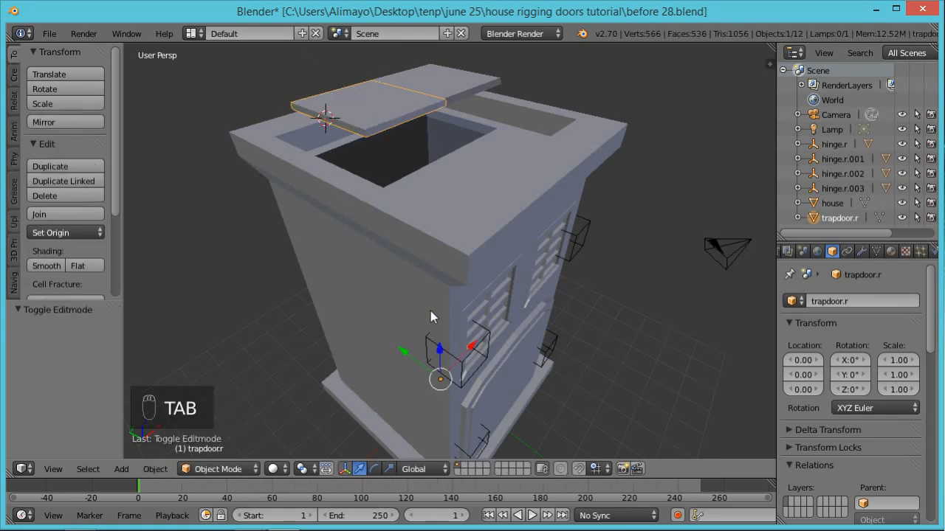
# Duplicate the hinge.r.002 empty in place and snap the copy to the 3D cursor at trapdoor.r's outer edge.
pyautogui.rightClick(489, 337)
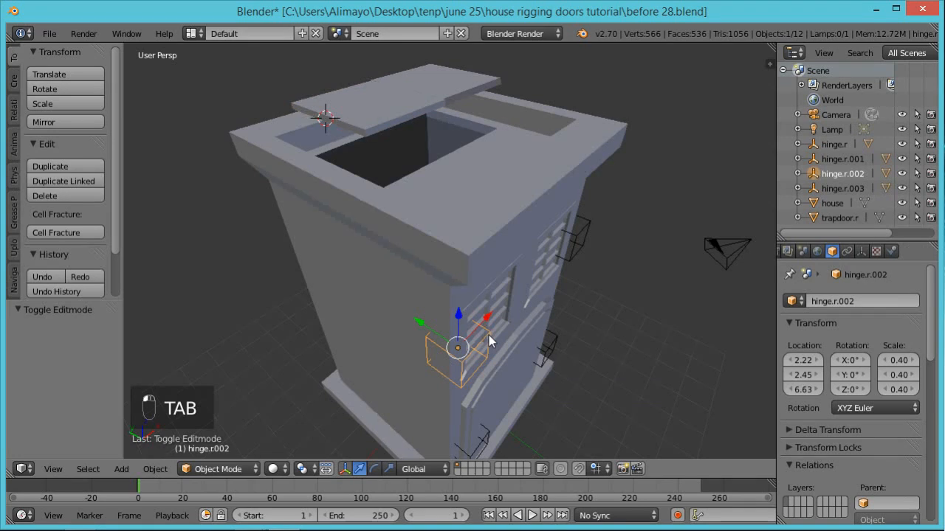
pyautogui.hotkey('shift', 'd')
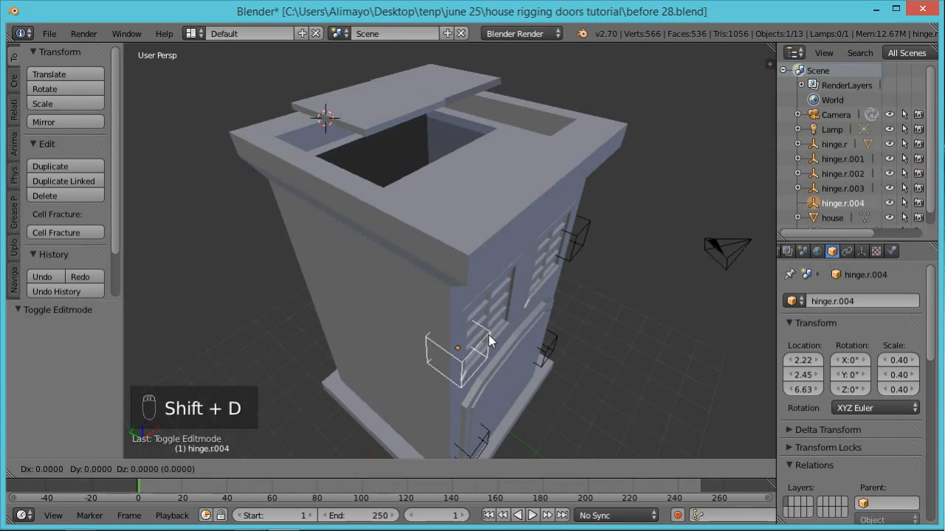
pyautogui.rightClick(502, 313)
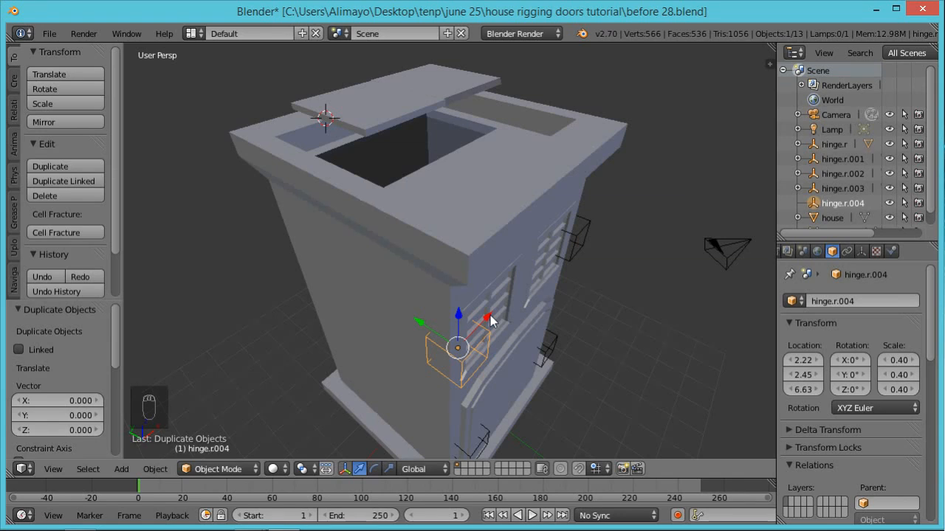
pyautogui.hotkey('shift', 's')
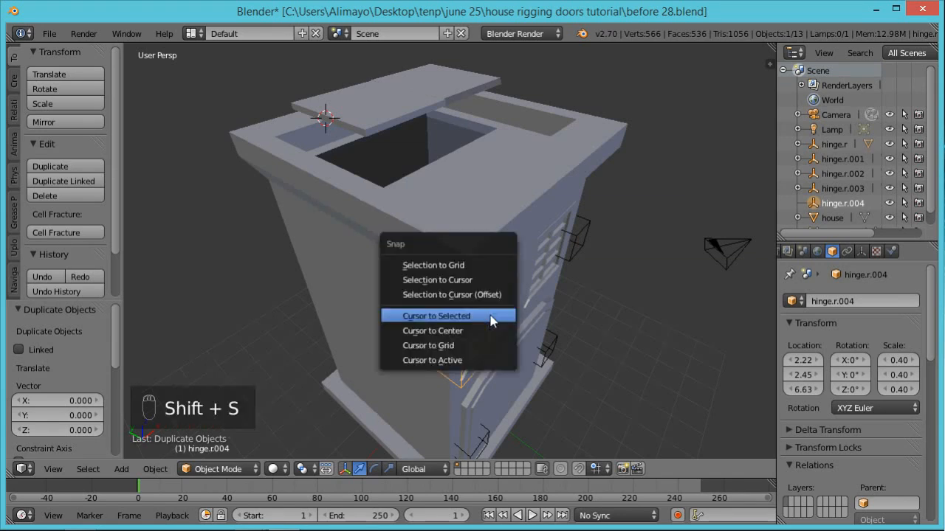
pyautogui.click(467, 281)
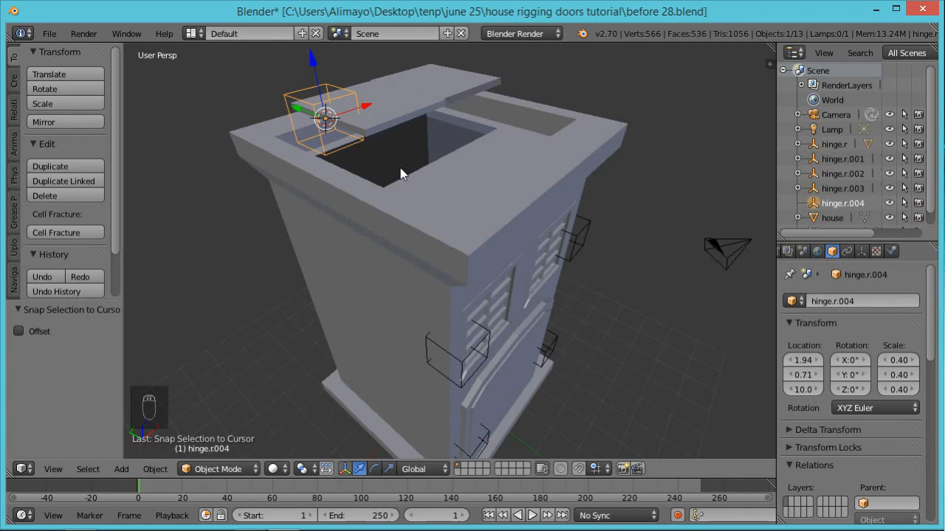
# Select the whole linked roof panel beside trapdoor.r in the house mesh and separate it into its own object.
pyautogui.moveTo(465, 167); pyautogui.dragTo(438, 167, button='middle')
pyautogui.rightClick(511, 164)
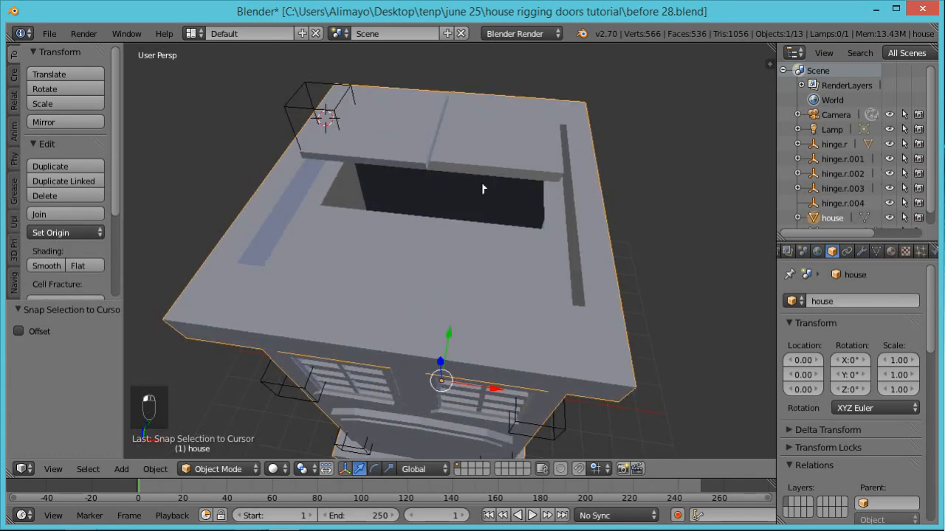
pyautogui.press('Tab')
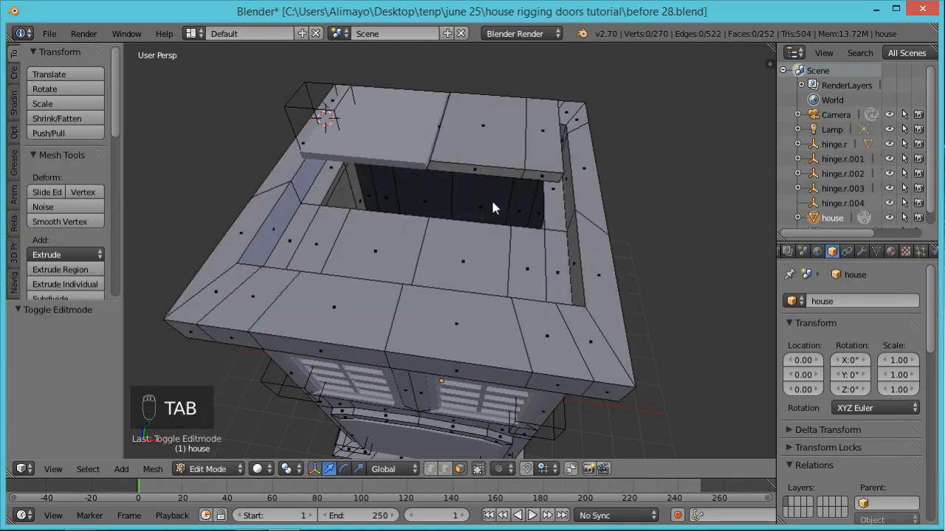
pyautogui.rightClick(498, 153)
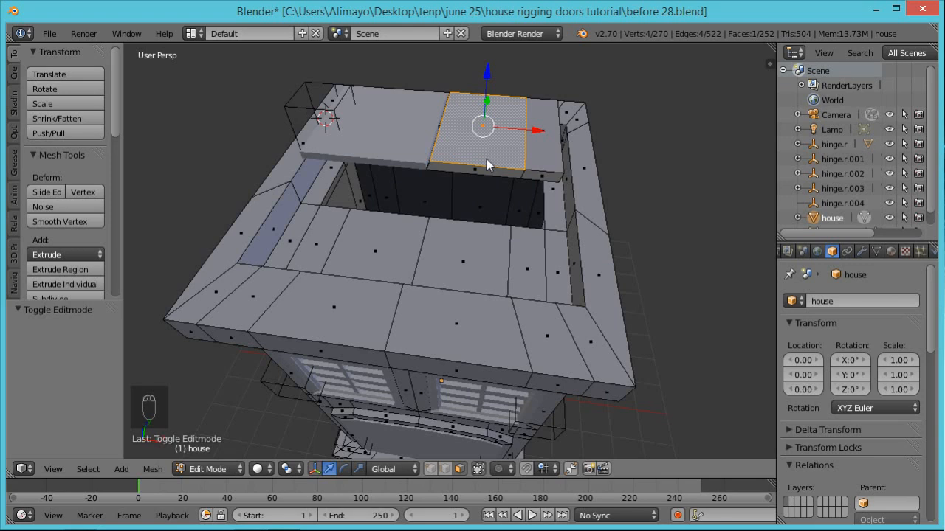
pyautogui.hotkey('ctrl', 'l')
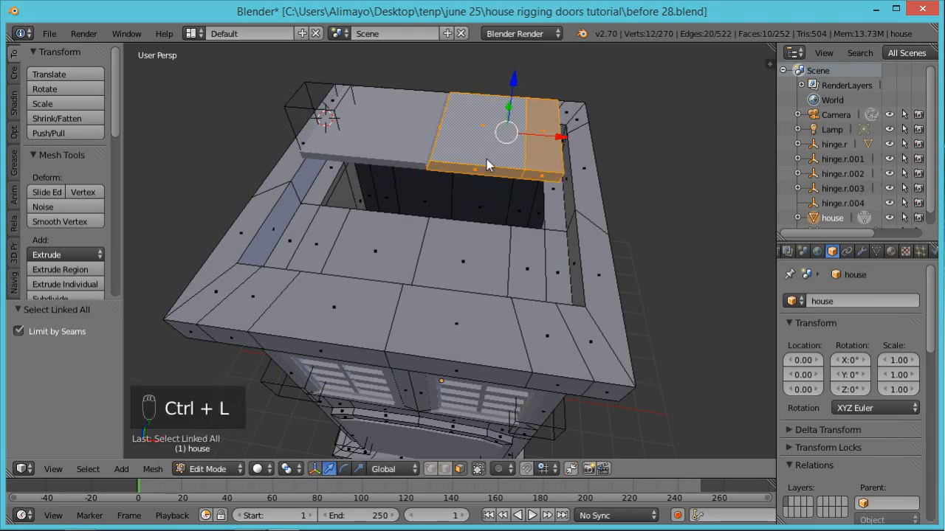
pyautogui.press('p')
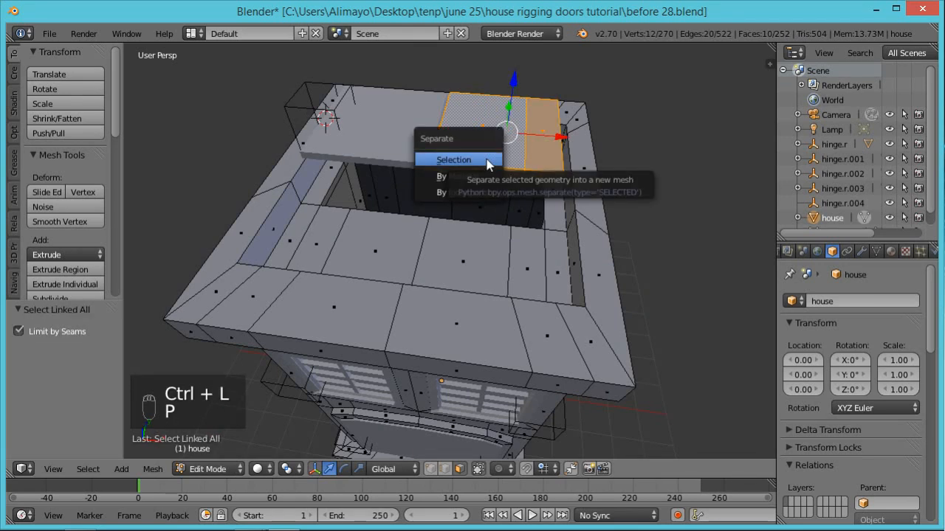
pyautogui.click(486, 161)
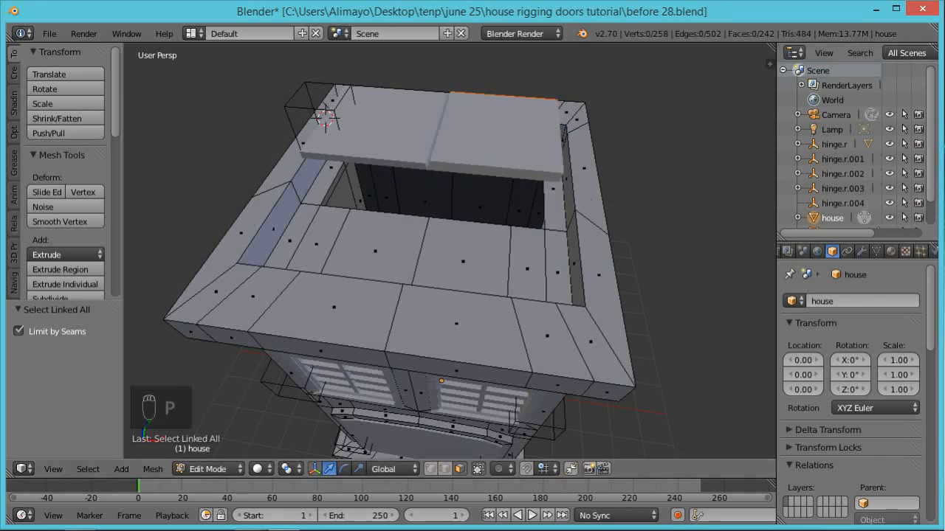
# Rename the separated panel object house.001 as trapdoor.l.
pyautogui.scroll(-2, 923, 169)
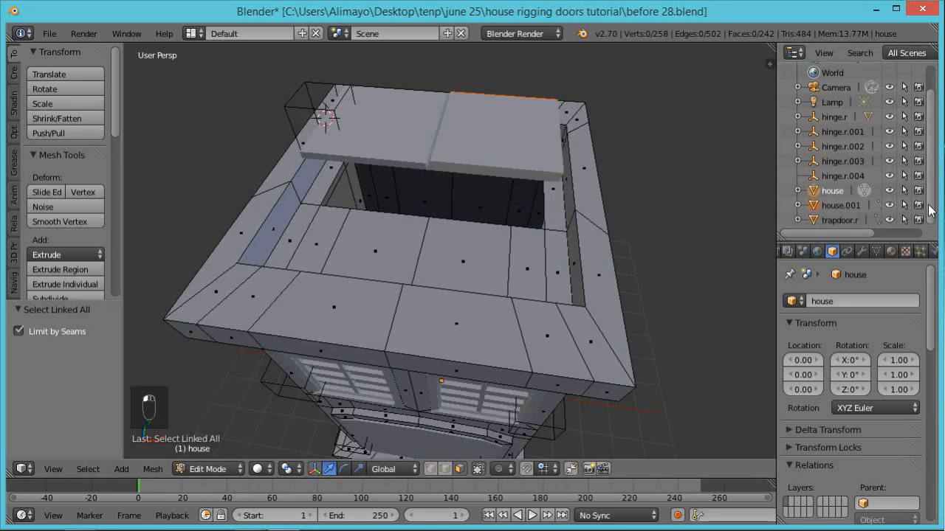
pyautogui.click(890, 205)
pyautogui.click(892, 208)
pyautogui.doubleClick(848, 206)
pyautogui.write('trapdoo')
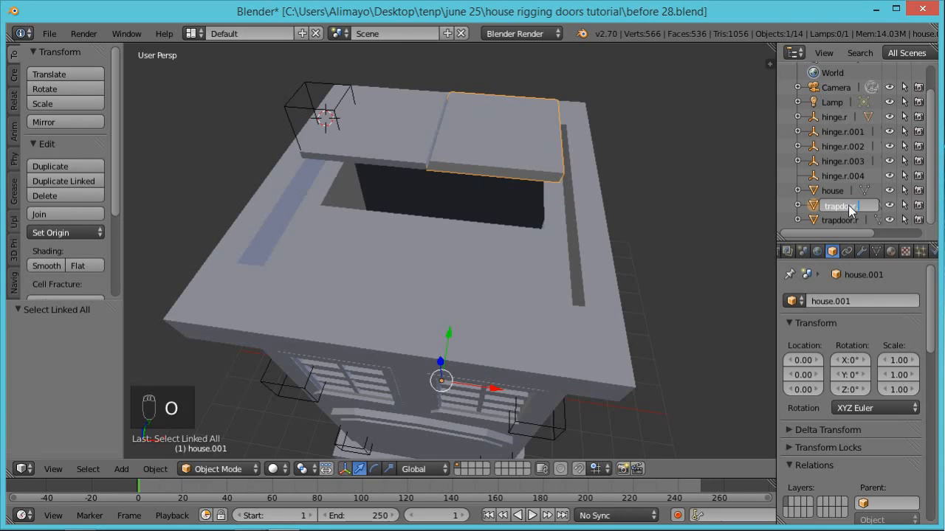
pyautogui.write('r.l')
pyautogui.press('Return')
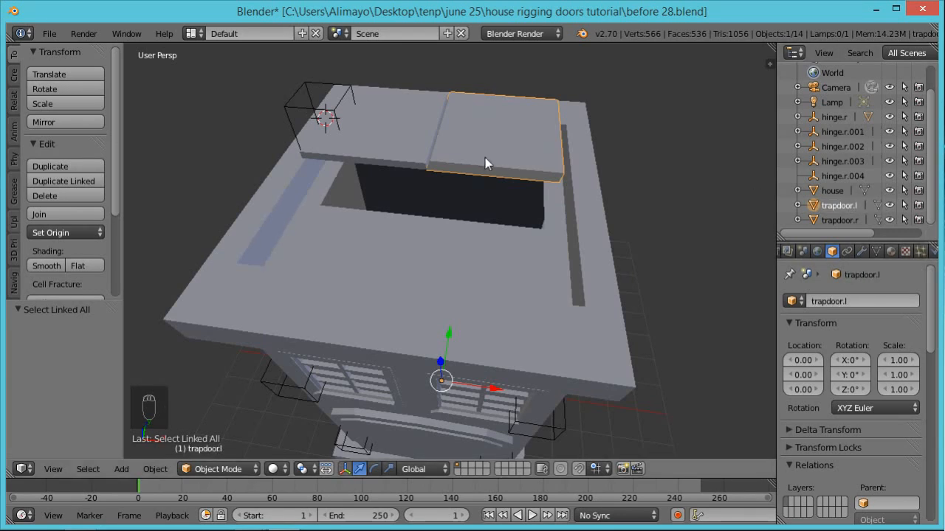
# Snap the 3D cursor to the outer side face of the trapdoor.l panel.
pyautogui.press('Tab')
pyautogui.moveTo(595, 238); pyautogui.dragTo(500, 184, button='middle')
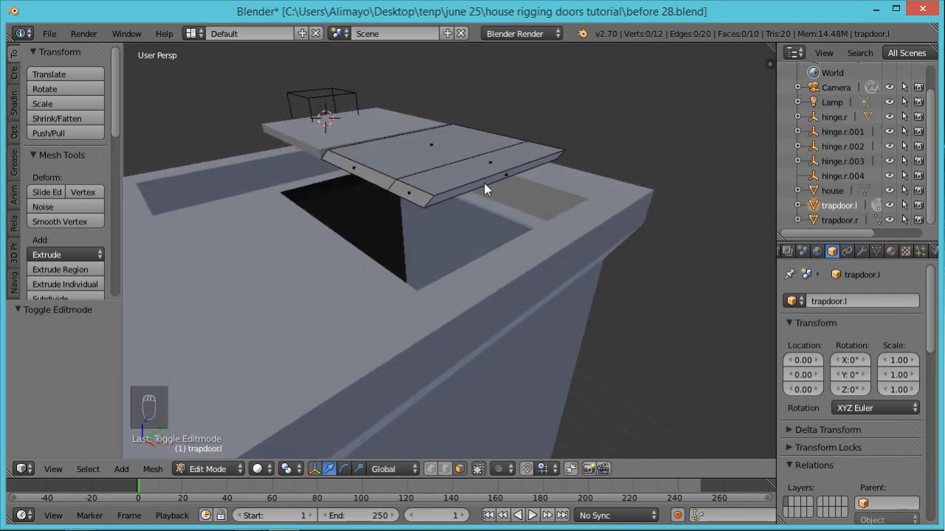
pyautogui.rightClick(484, 184)
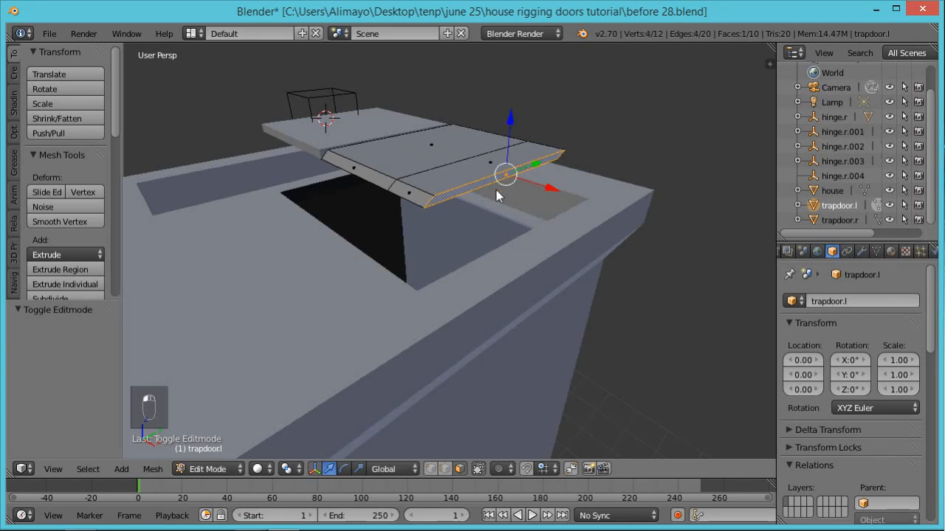
pyautogui.hotkey('shift', 's')
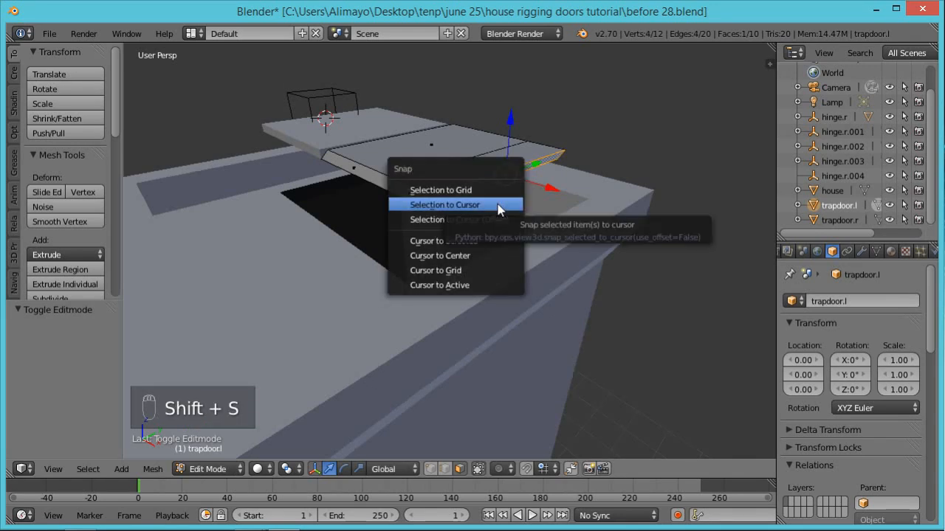
pyautogui.click(480, 241)
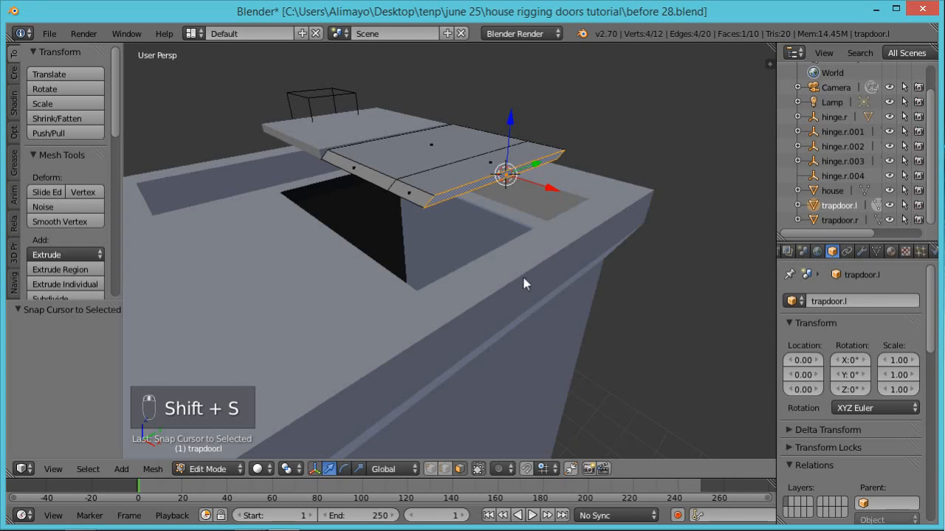
pyautogui.scroll(2, 535, 281)
# Return to Object Mode and set trapdoor.l's origin to the 3D cursor.
pyautogui.press('Tab')
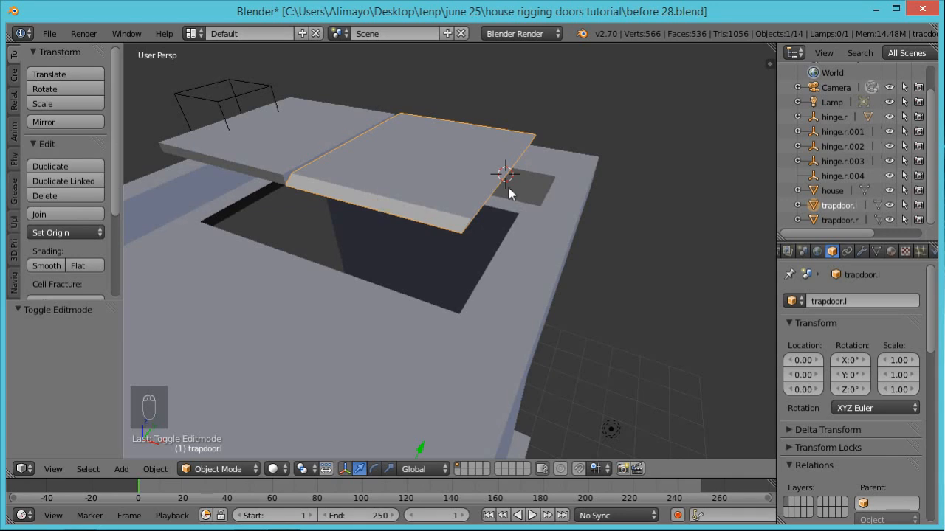
pyautogui.click(157, 470)
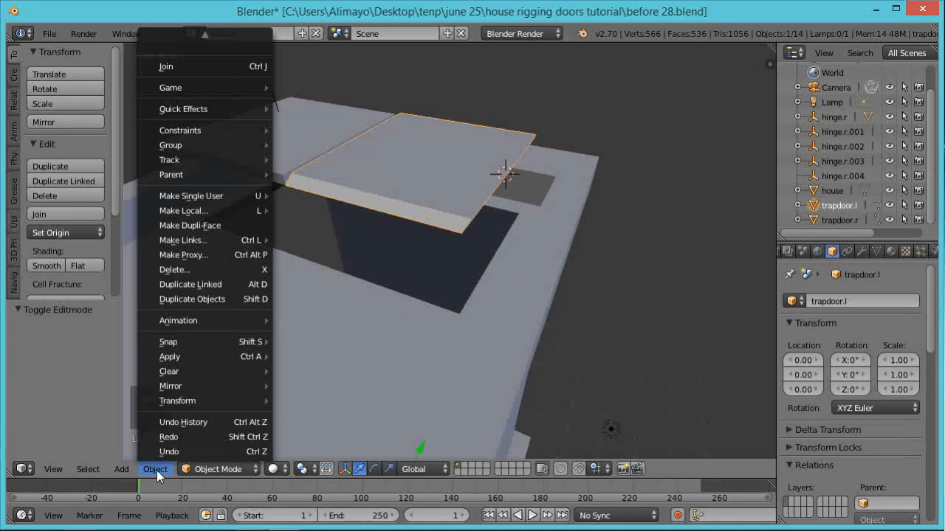
pyautogui.moveTo(185, 406)
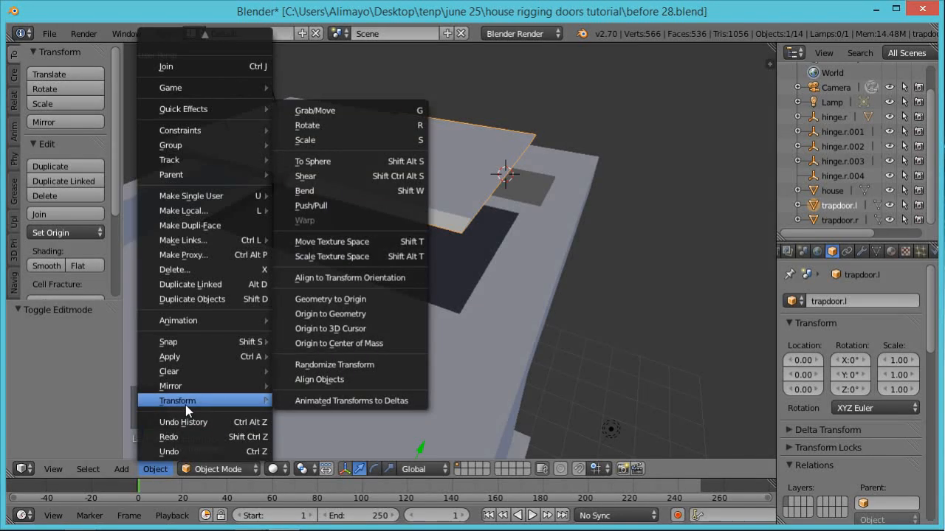
pyautogui.click(344, 328)
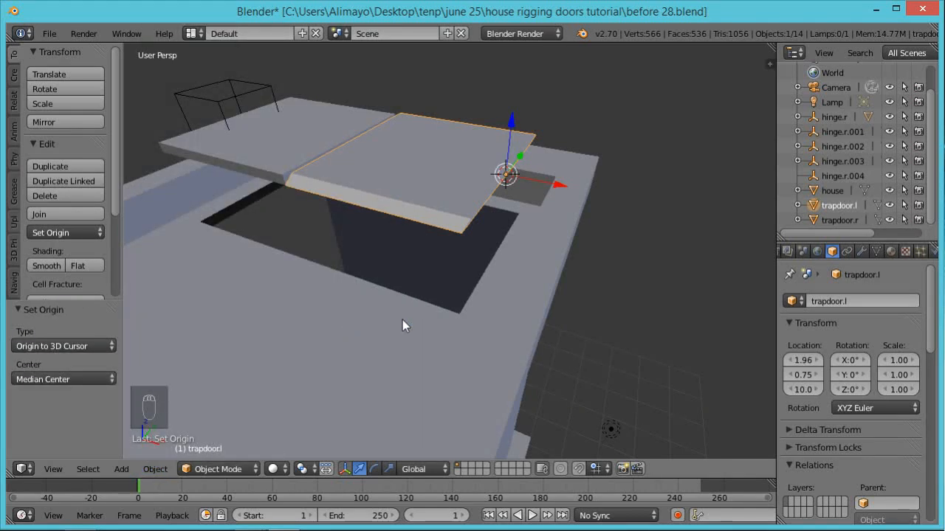
# Duplicate the hinge.r.003 empty in place and snap the copy to the 3D cursor at trapdoor.l's outer edge.
pyautogui.scroll(-5, 460, 314)
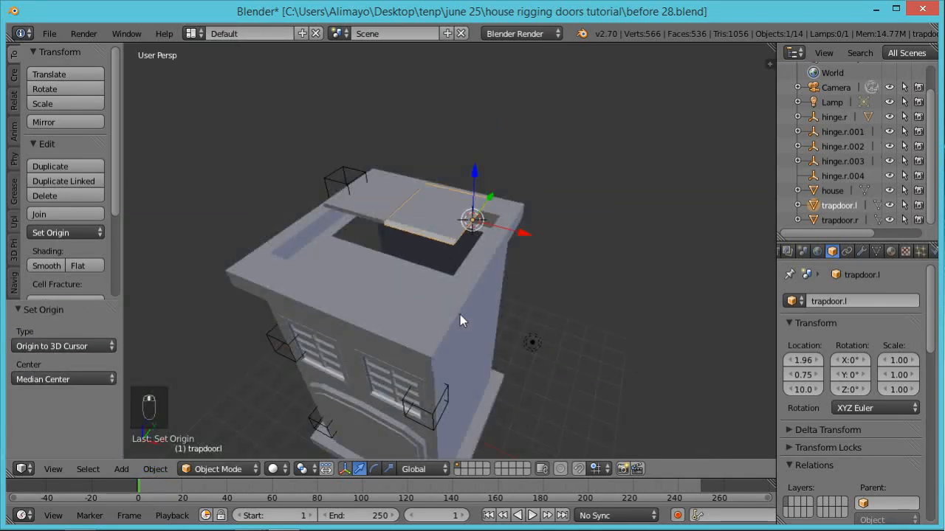
pyautogui.rightClick(446, 391)
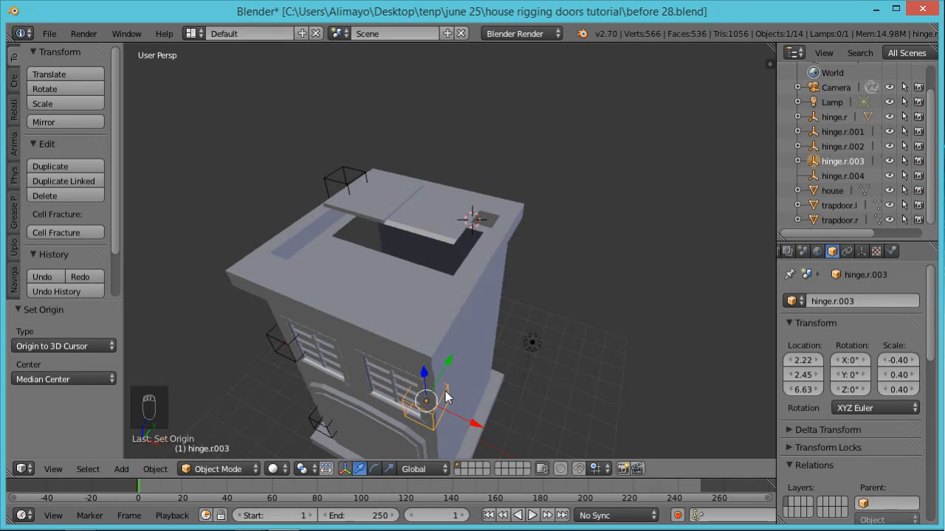
pyautogui.hotkey('shift', 'd')
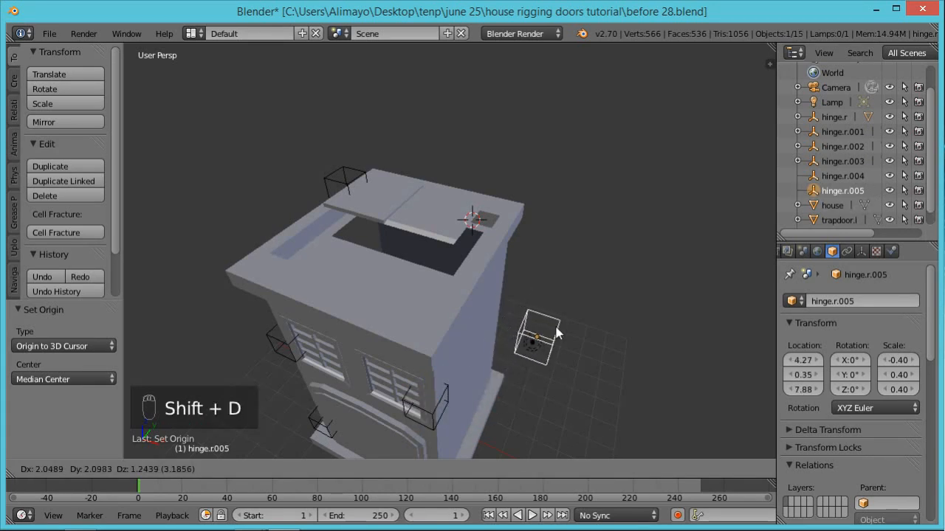
pyautogui.rightClick(554, 325)
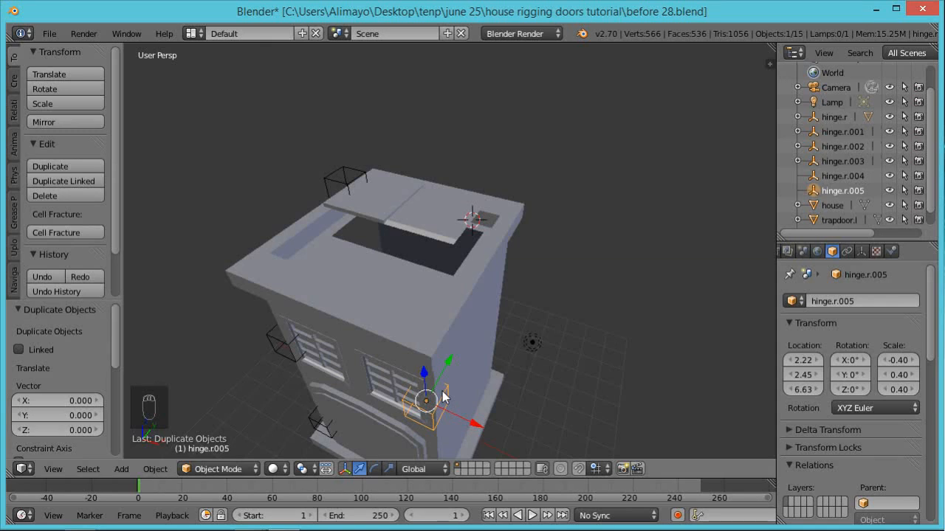
pyautogui.hotkey('shift', 's')
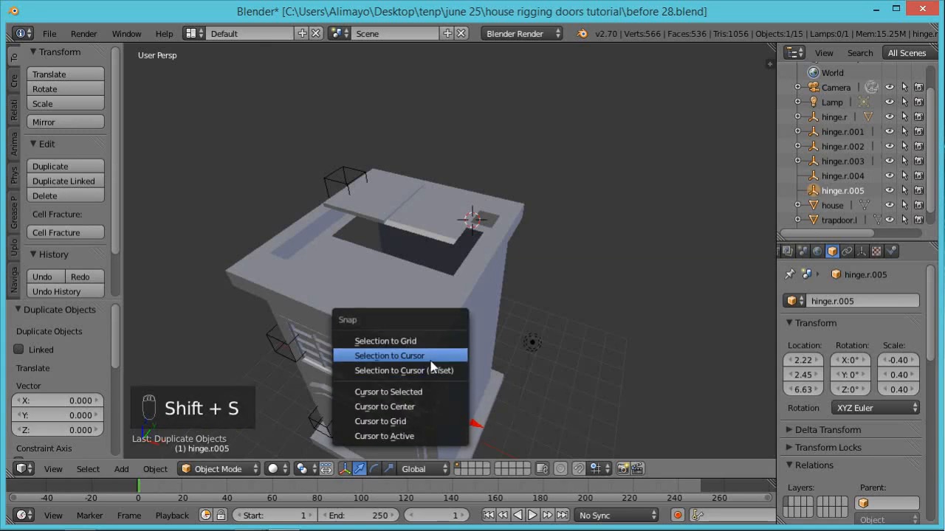
pyautogui.click(430, 360)
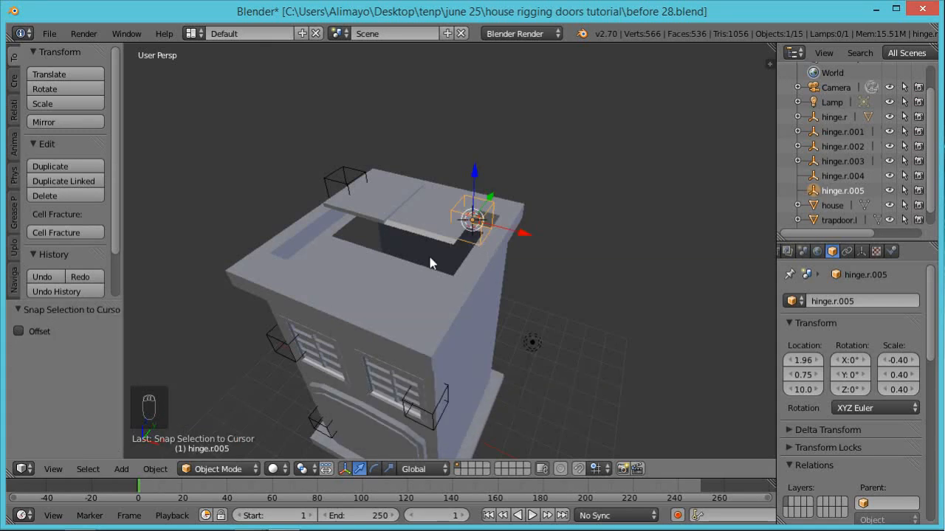
# Parent the trapdoor.l panel to the hinge.r.005 empty as Object.
pyautogui.moveTo(425, 262); pyautogui.dragTo(460, 268, button='middle')
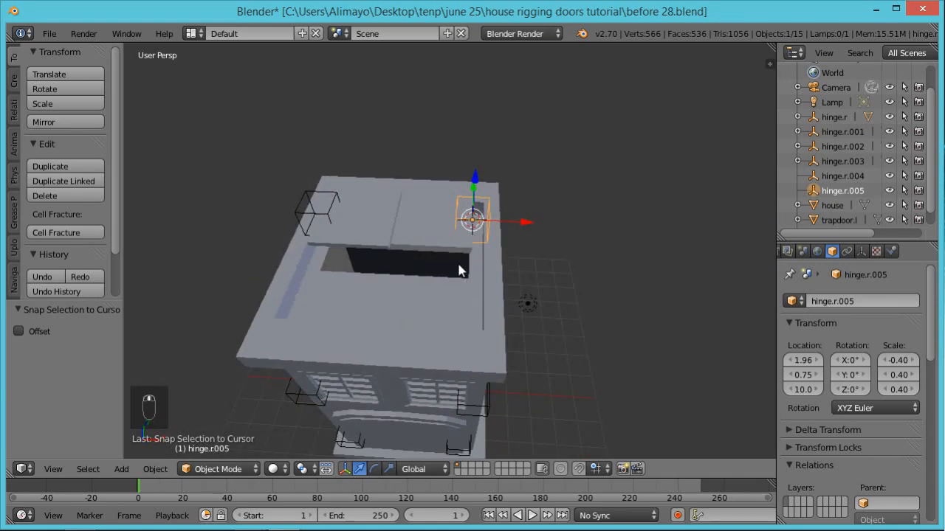
pyautogui.rightClick(432, 234)
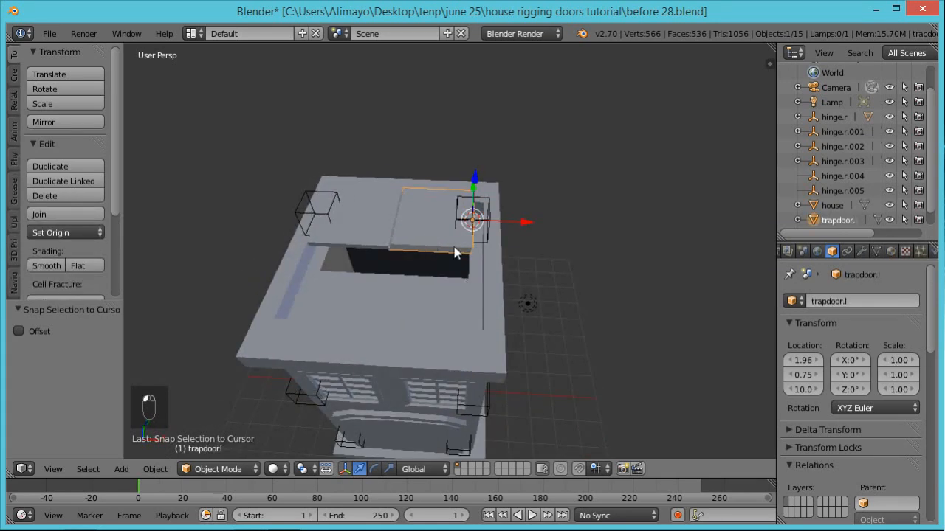
pyautogui.keyDown('shift'); pyautogui.rightClick(490, 238); pyautogui.keyUp('shift')
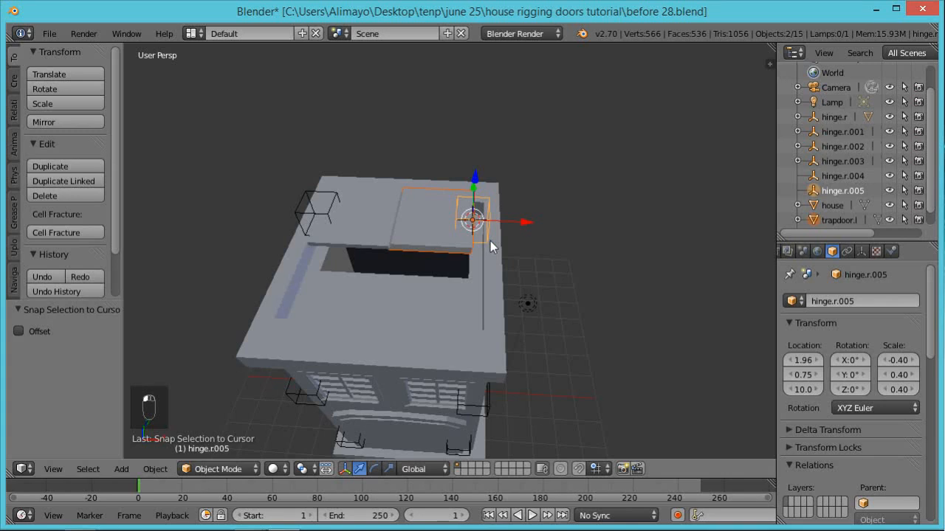
pyautogui.hotkey('ctrl', 'p')
pyautogui.click(491, 243)
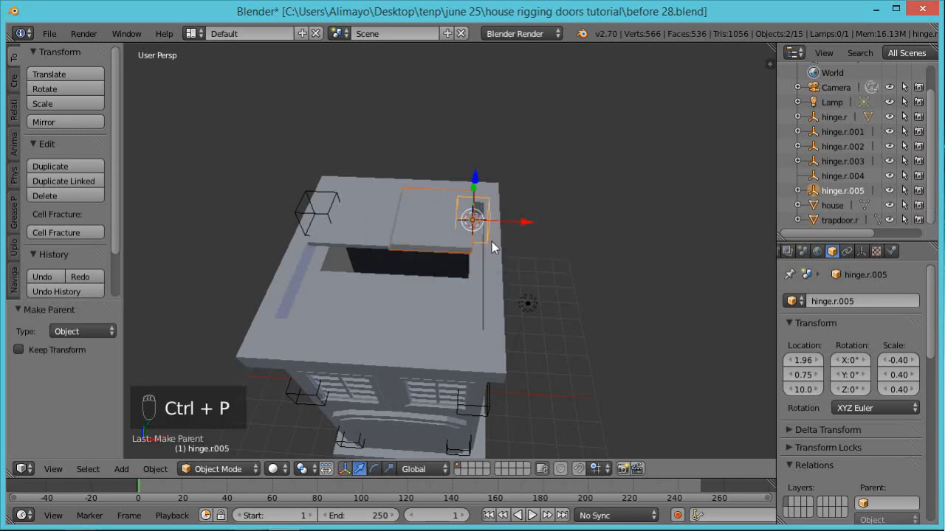
# Try rotating hinge.r.005 about the X, Z and Y axes to test how trapdoor.l follows it.
pyautogui.press('r')
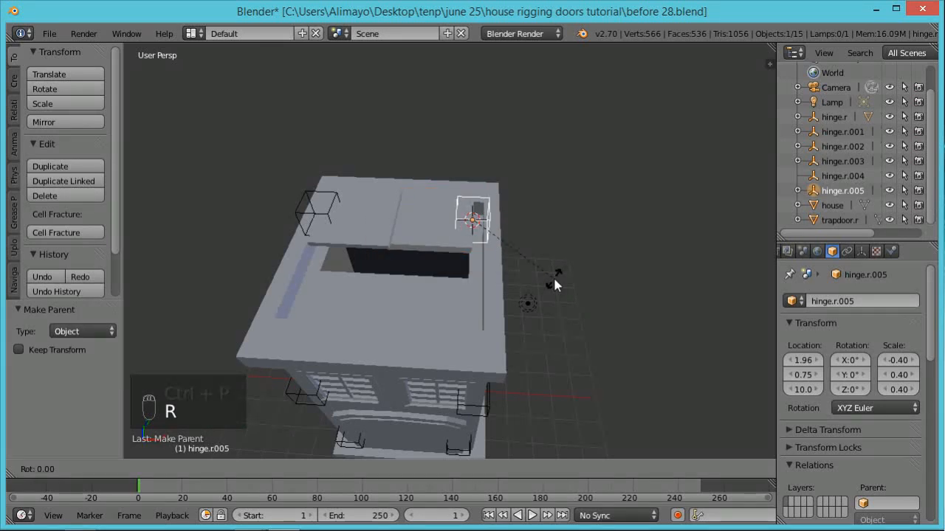
pyautogui.press('x')
pyautogui.press('z')
pyautogui.press('y')
pyautogui.rightClick(535, 234)
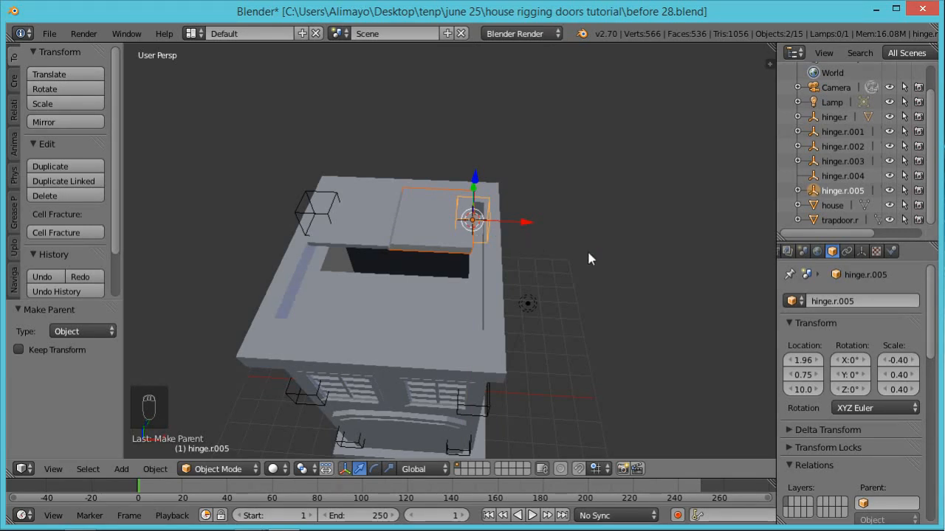
# Select only the hinge.r.005 empty, unlock its Y rotation and lock its Z rotation.
pyautogui.rightClick(485, 234)
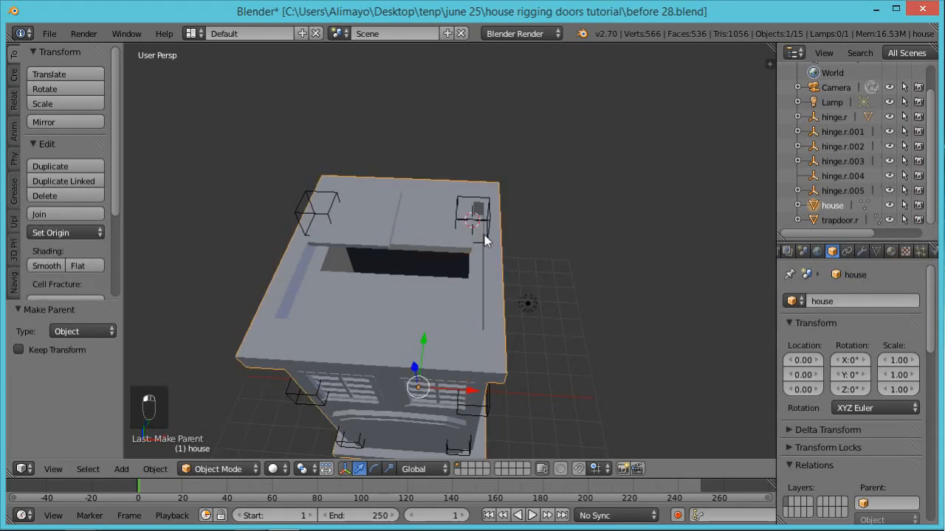
pyautogui.rightClick(489, 226)
pyautogui.press('n')
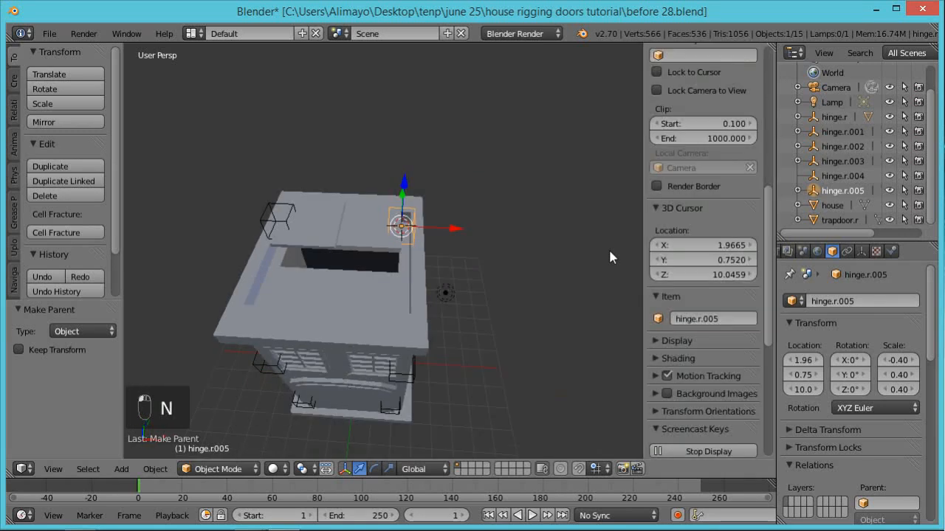
pyautogui.scroll(5, 763, 118)
pyautogui.scroll(7, 764, 103)
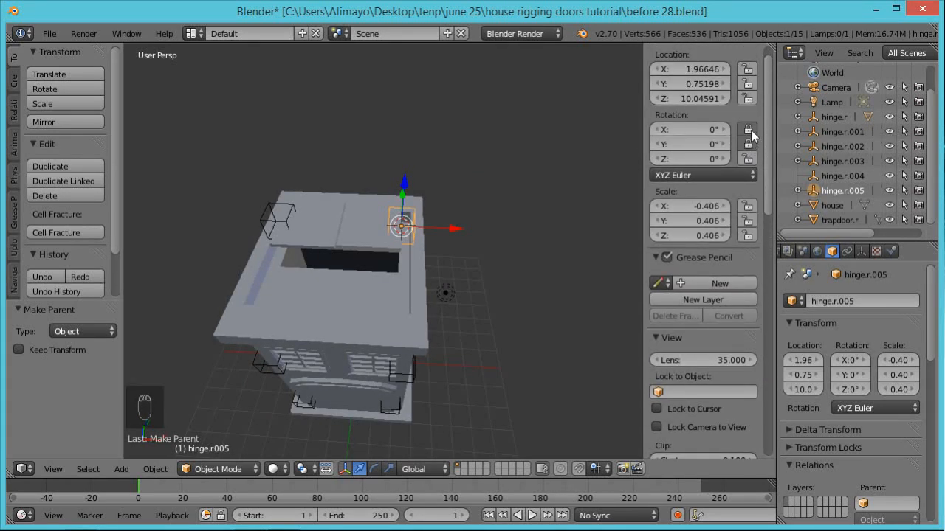
pyautogui.click(747, 144)
pyautogui.click(747, 159)
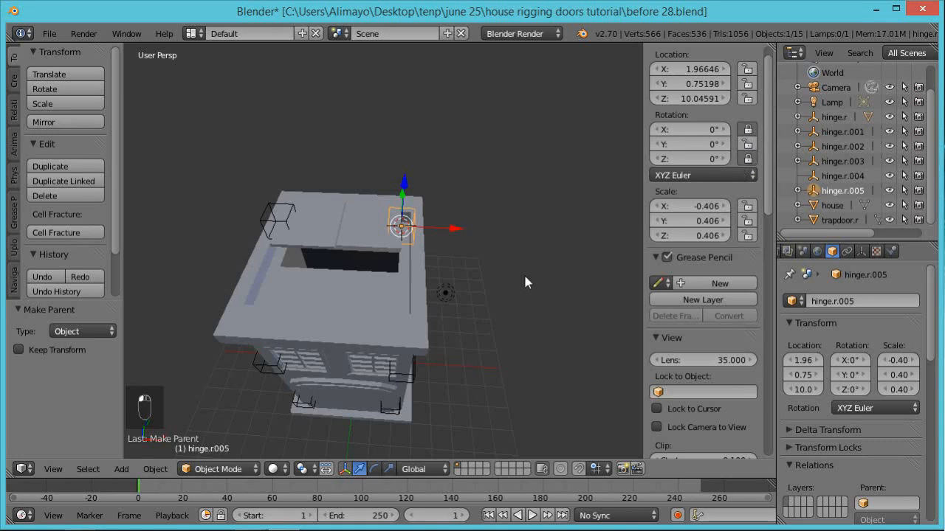
# Test the trapdoor.l hinge by rotating hinge.r.005 about the Y axis, then cancel the rotation.
pyautogui.press('r')
pyautogui.press('y')
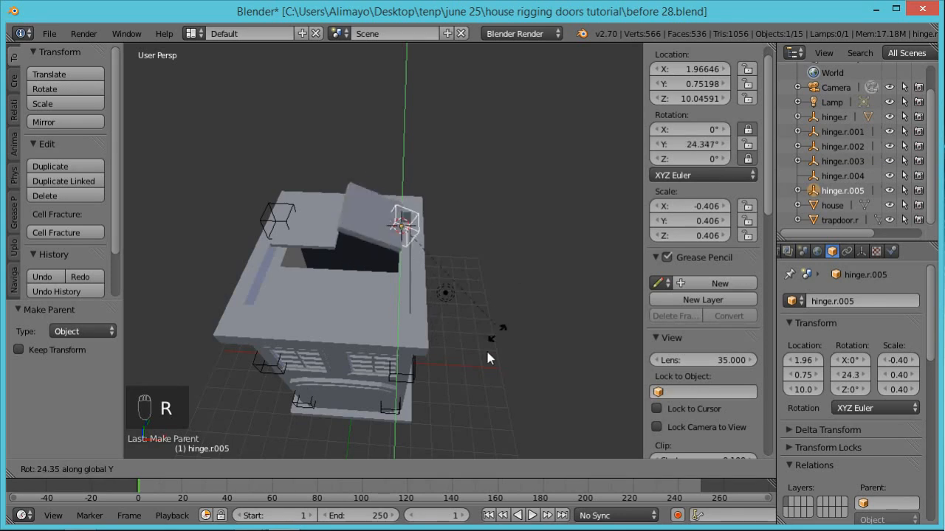
pyautogui.rightClick(517, 285)
# Snap the 3D cursor to the selected outer side face of the trapdoor.r panel in Edit Mode.
pyautogui.moveTo(280, 317); pyautogui.dragTo(403, 313, button='middle')
pyautogui.rightClick(351, 288)
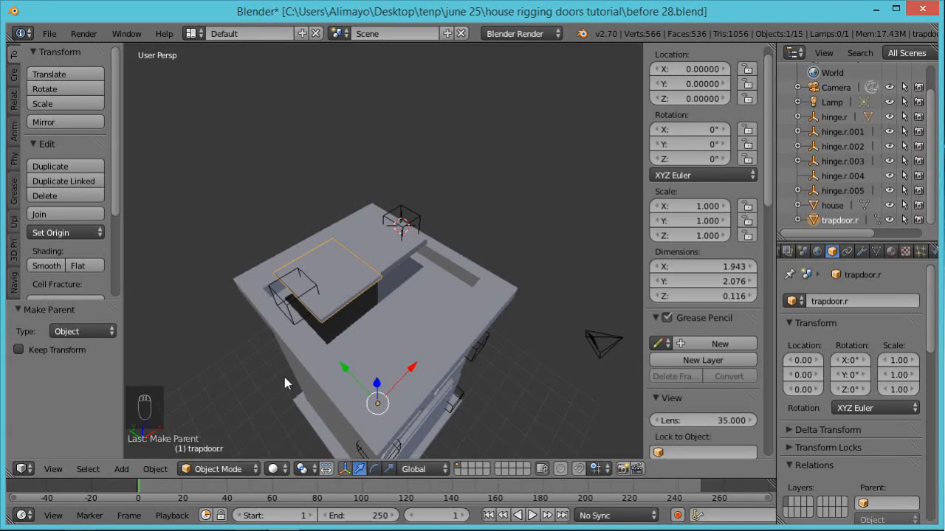
pyautogui.press('Tab')
pyautogui.scroll(3, 285, 366)
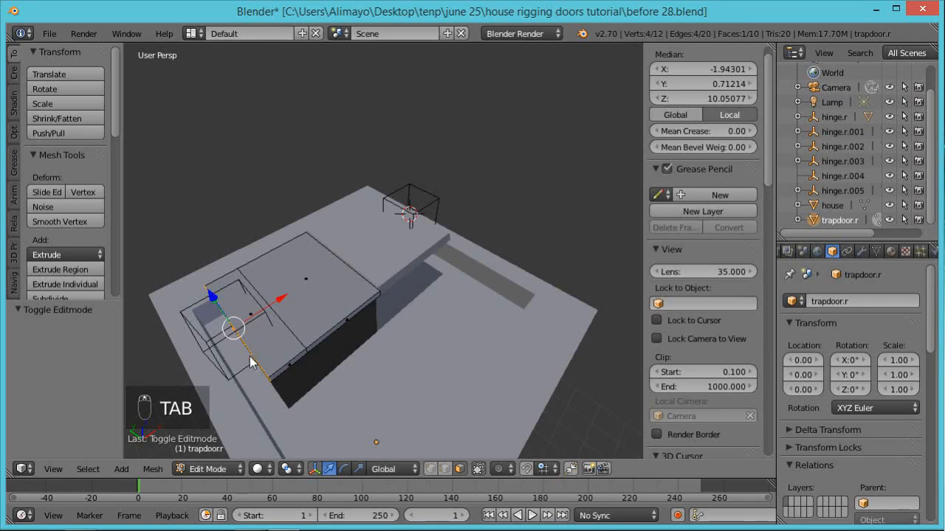
pyautogui.moveTo(265, 335); pyautogui.dragTo(275, 321, button='middle')
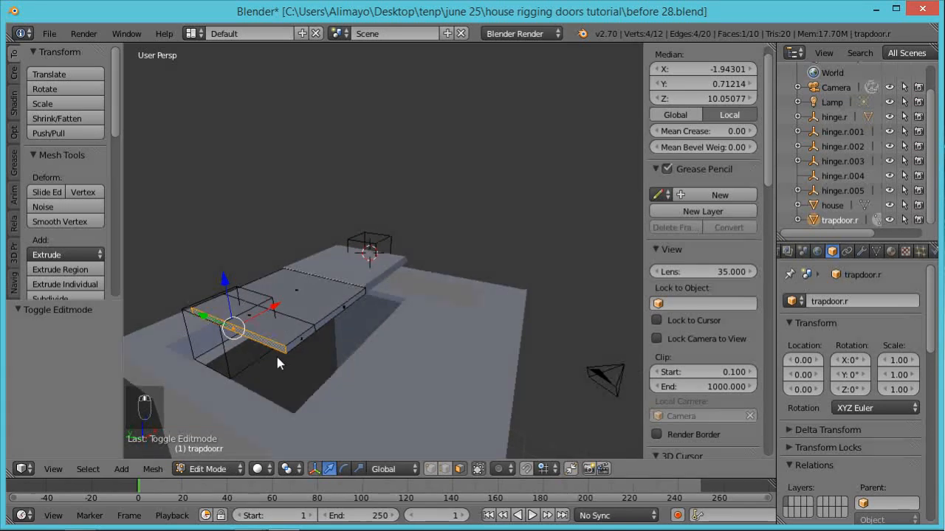
pyautogui.hotkey('shift', 's')
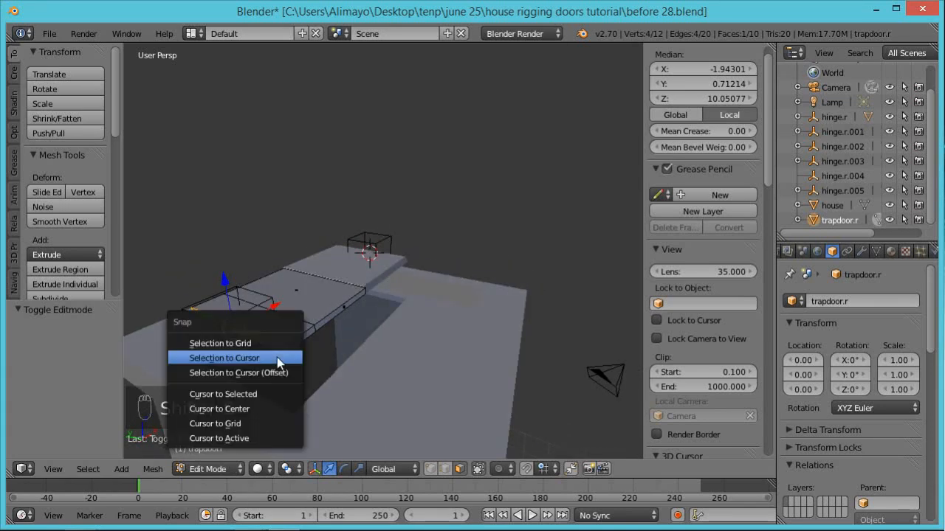
pyautogui.click(256, 396)
pyautogui.moveTo(272, 352); pyautogui.dragTo(247, 347, button='middle')
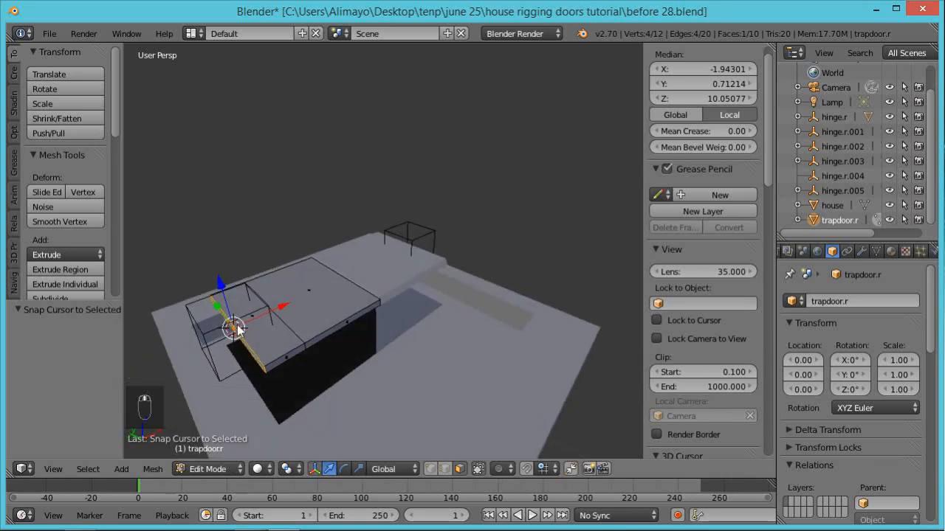
# Return to Object Mode and set trapdoor.r's origin to the 3D cursor.
pyautogui.press('Tab')
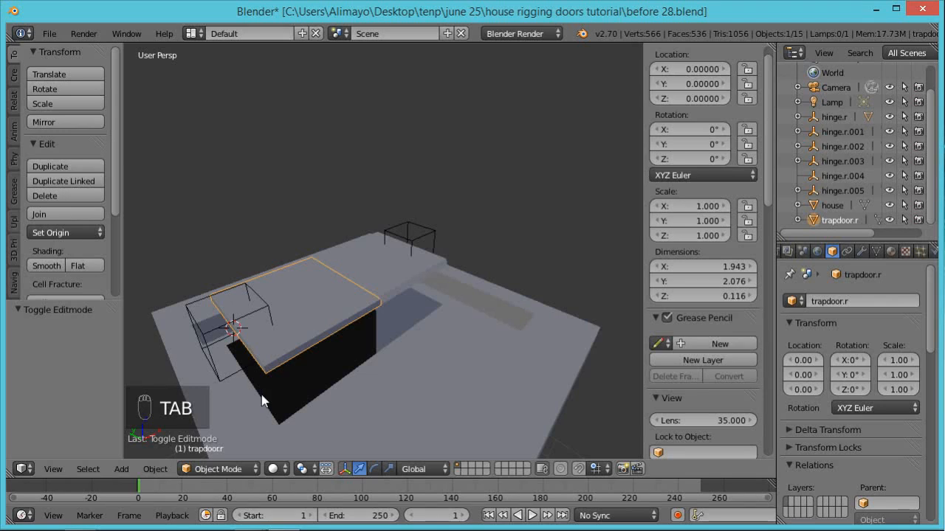
pyautogui.click(155, 469)
pyautogui.moveTo(195, 401)
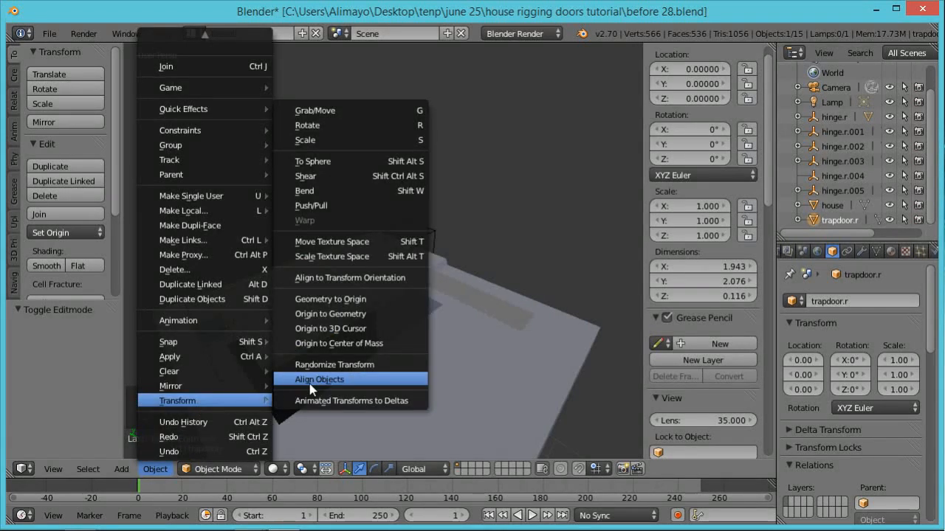
pyautogui.click(339, 330)
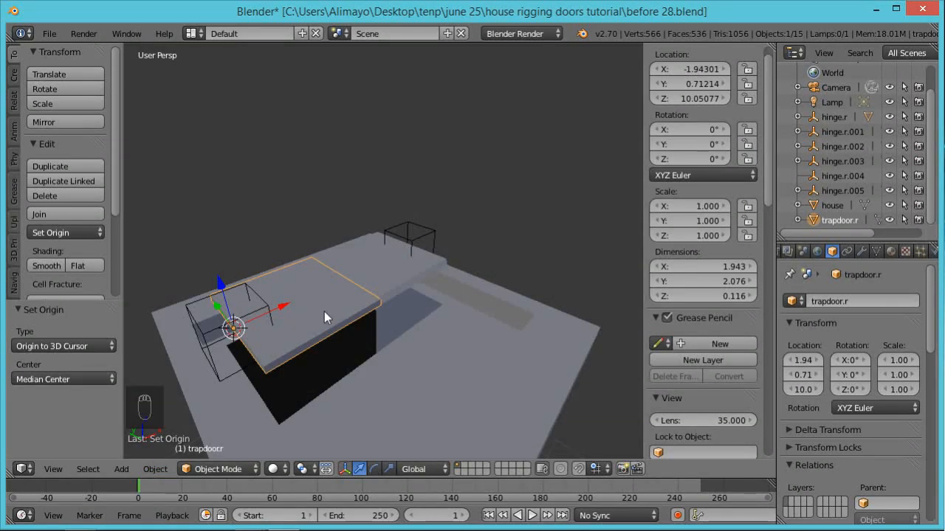
# Parent the trapdoor.r panel to the hinge.r.004 empty as Object.
pyautogui.keyDown('shift'); pyautogui.rightClick(198, 329); pyautogui.keyUp('shift')
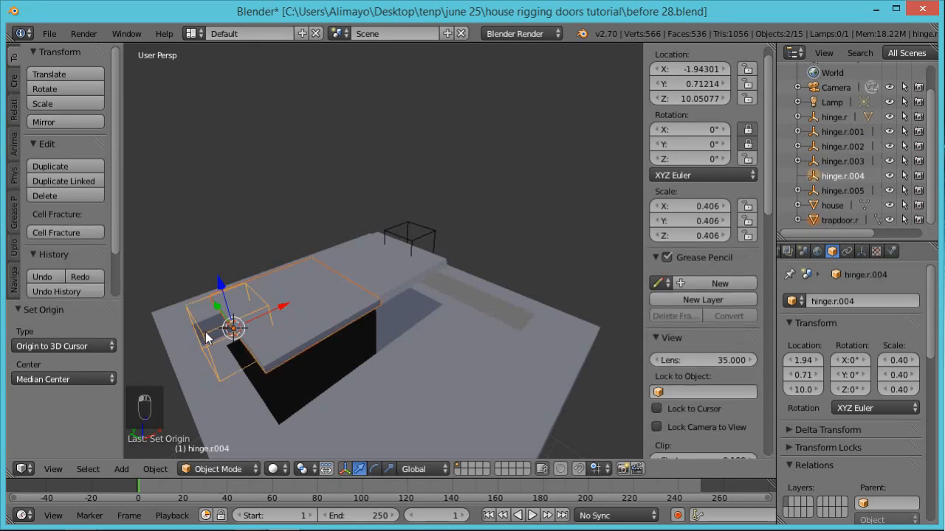
pyautogui.hotkey('ctrl', 'p')
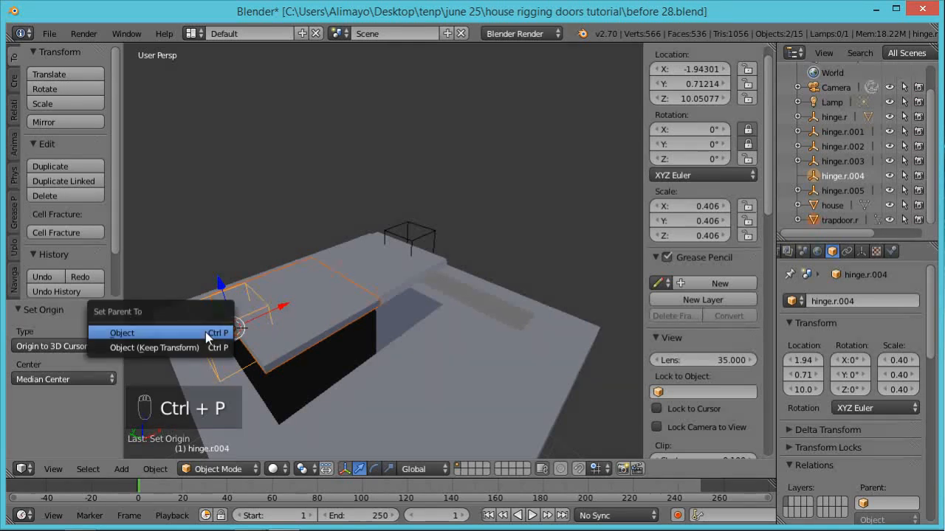
pyautogui.click(205, 332)
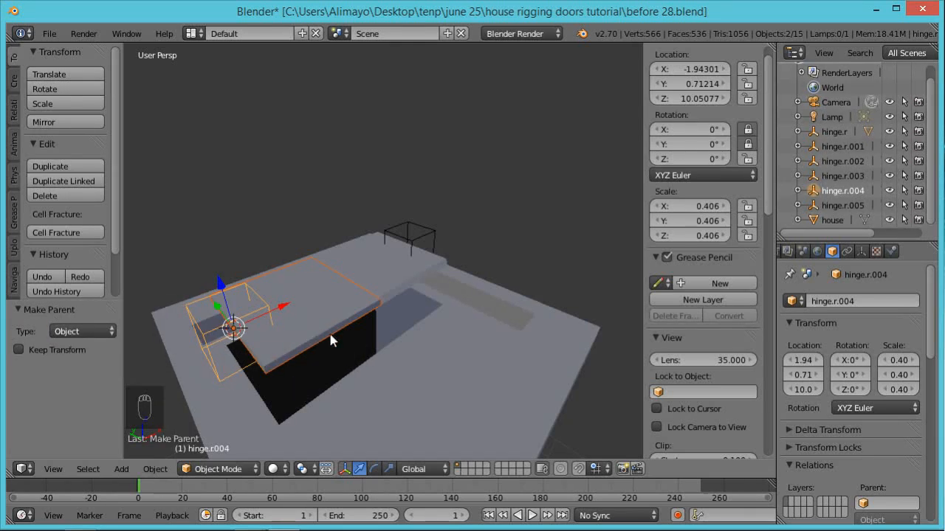
# Unlock hinge.r.004's Y rotation and keep its X and Z rotations locked.
pyautogui.click(748, 144)
pyautogui.click(748, 129)
pyautogui.click(750, 157)
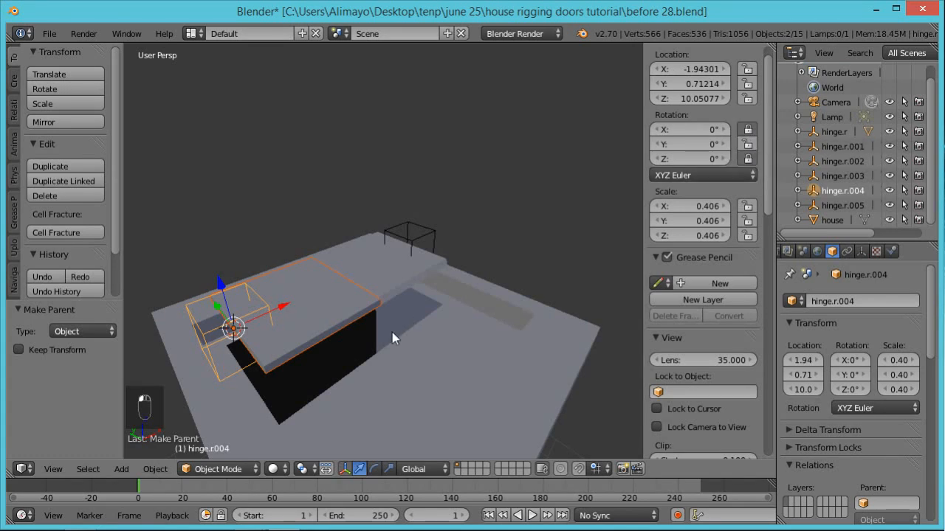
# Test the trapdoor.r hinge by rotating hinge.r.004 about the Y axis, then cancel the rotation.
pyautogui.press('r')
pyautogui.press('y')
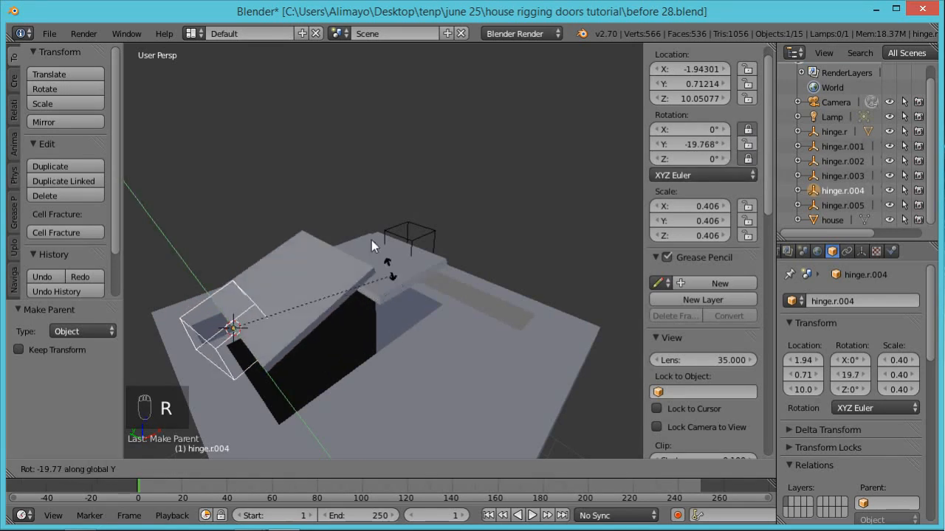
pyautogui.rightClick(401, 298)
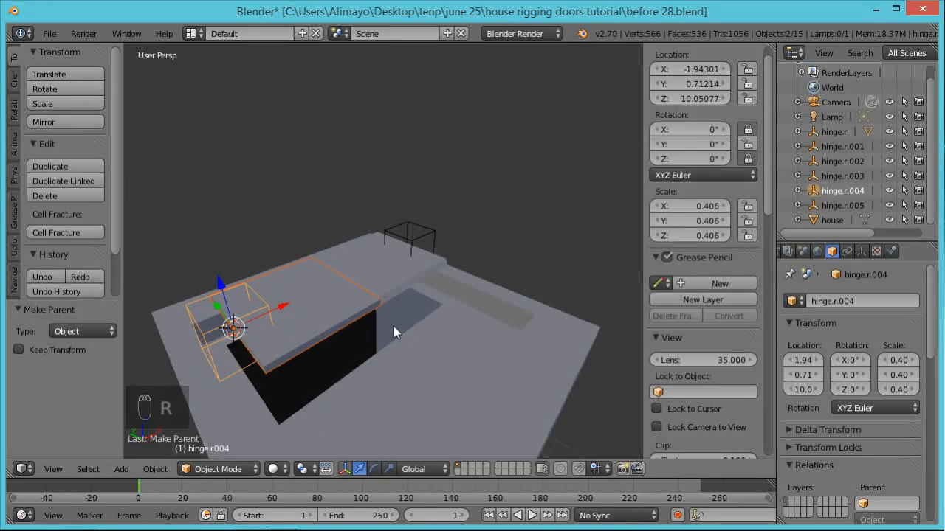
# Select the hinge.r.004 and hinge.r.005 empties together and lower both trapdoors about 1.08 units along Z into the roof opening.
pyautogui.rightClick(200, 334)
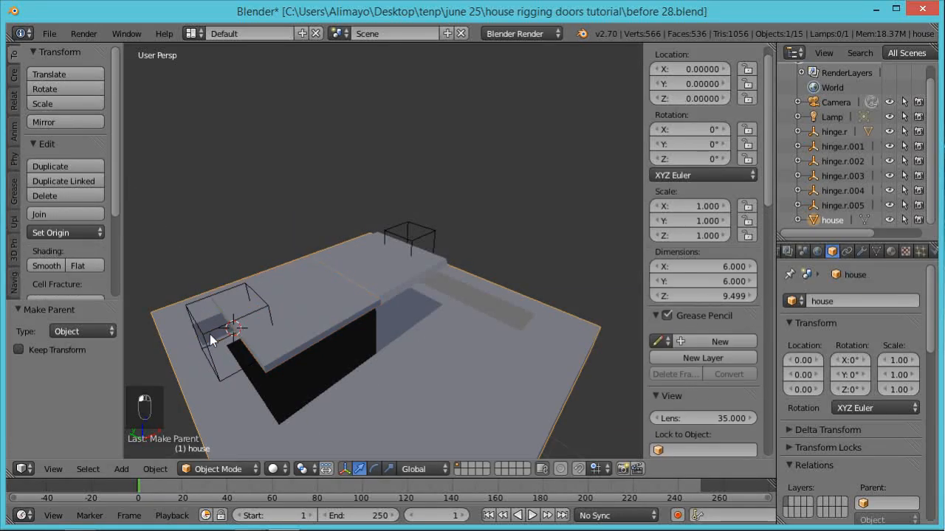
pyautogui.rightClick(202, 334)
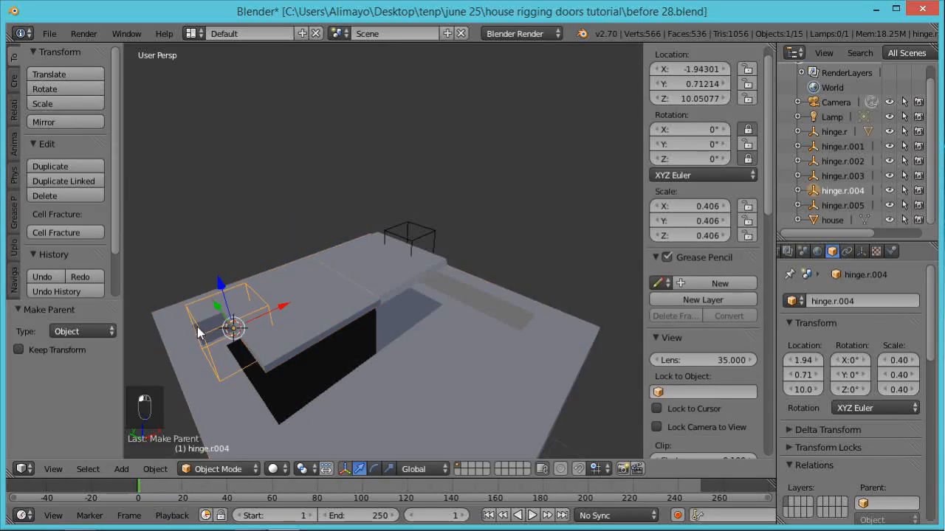
pyautogui.keyDown('shift'); pyautogui.rightClick(432, 235); pyautogui.keyUp('shift')
pyautogui.moveTo(337, 233); pyautogui.dragTo(342, 273)
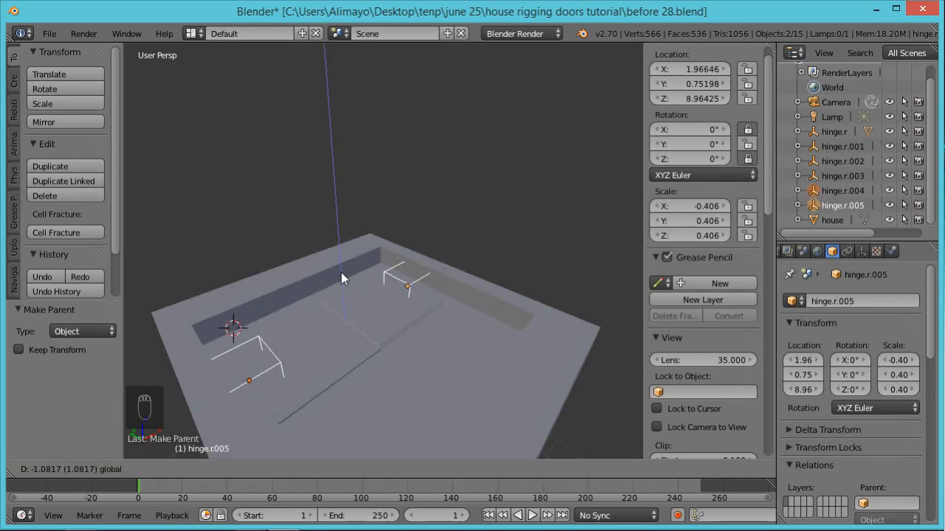
pyautogui.moveTo(341, 272); pyautogui.dragTo(341, 273)
pyautogui.scroll(-4, 443, 351)
pyautogui.moveTo(429, 354); pyautogui.dragTo(408, 394, button='middle')
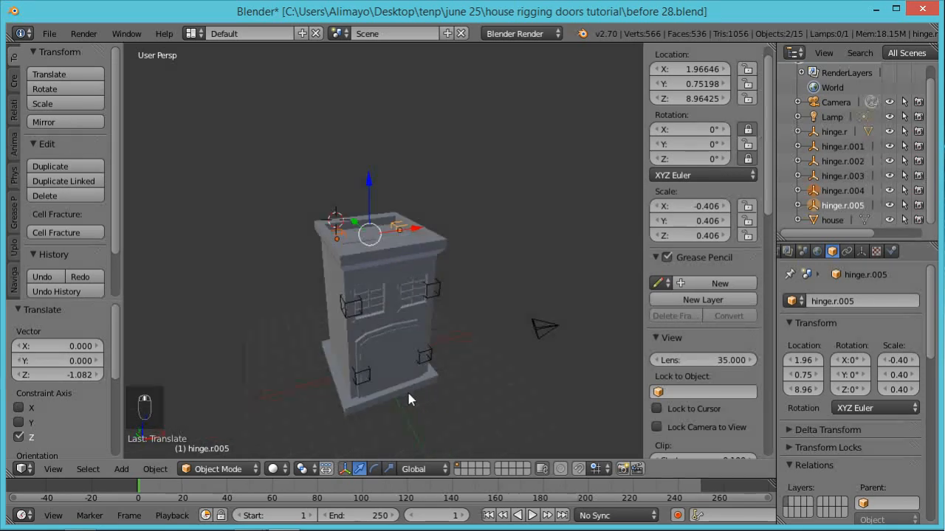
# Select the house object and open the choices for adding a new object.
pyautogui.scroll(2, 403, 353)
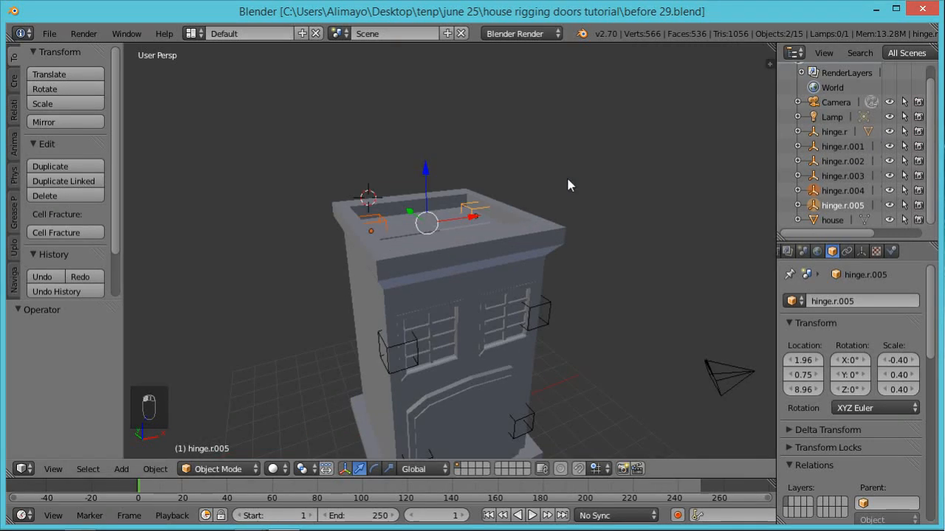
pyautogui.scroll(-2, 520, 291)
pyautogui.moveTo(541, 340); pyautogui.dragTo(513, 327, button='middle')
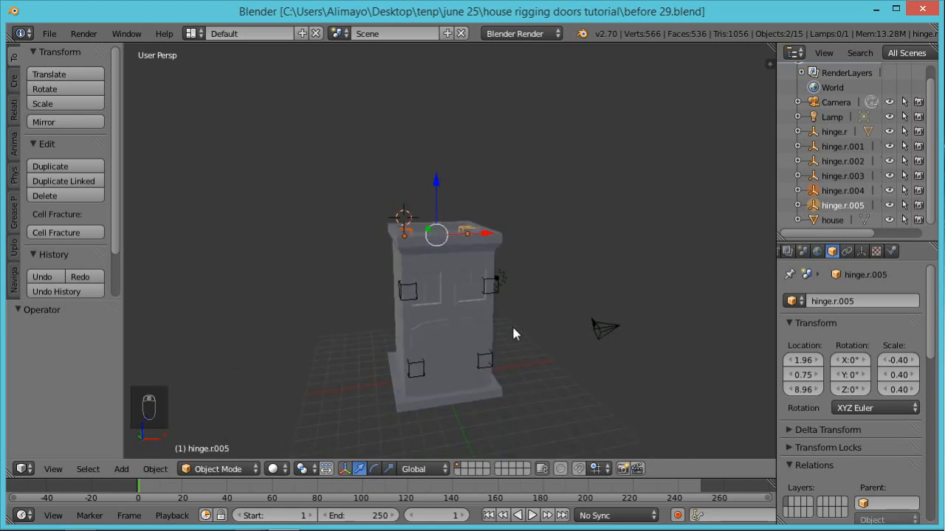
pyautogui.moveTo(538, 258); pyautogui.dragTo(492, 311, button='middle')
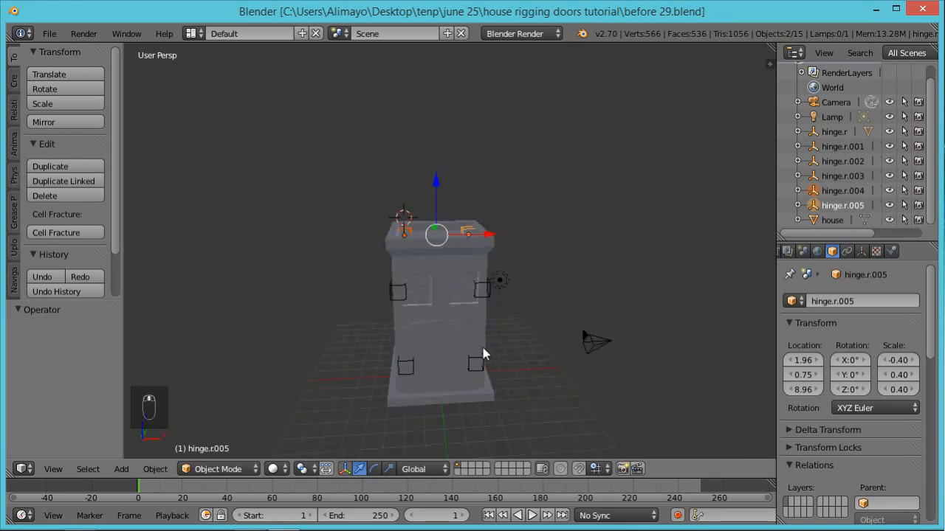
pyautogui.rightClick(437, 332)
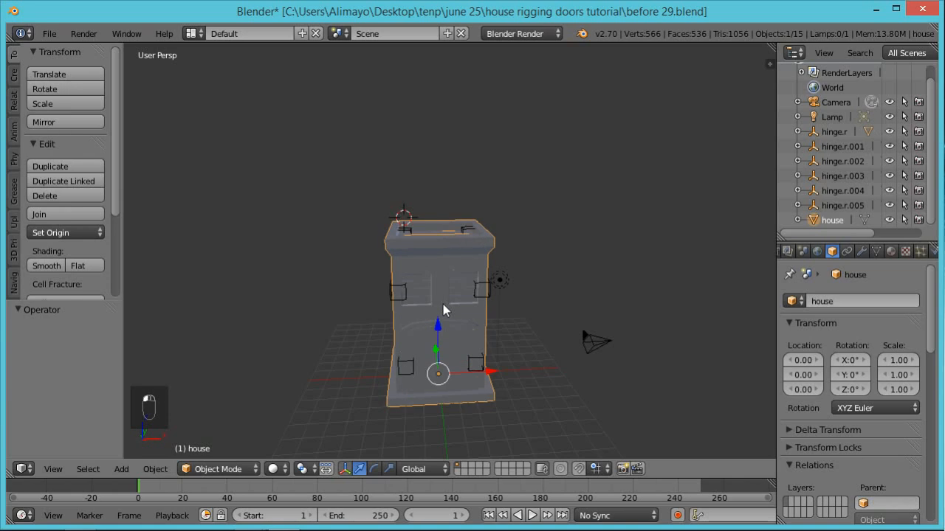
pyautogui.hotkey('shift', 'a')
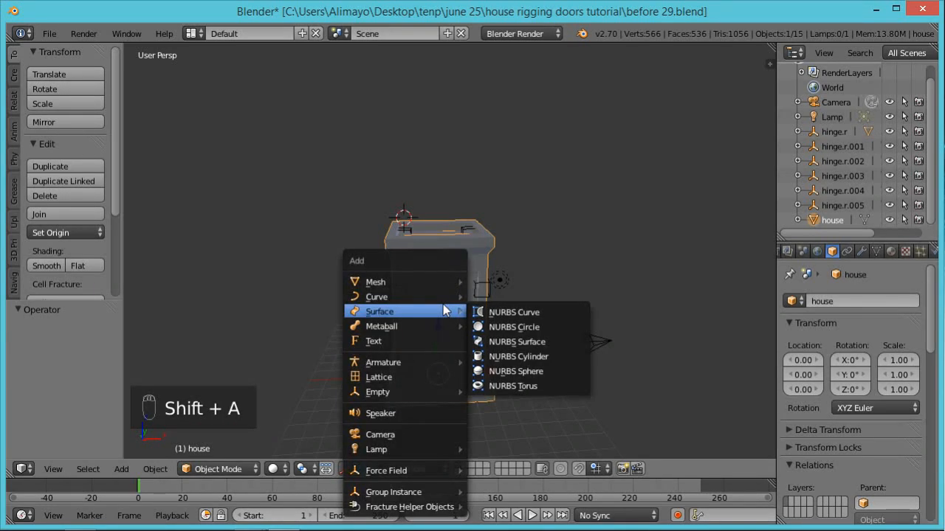
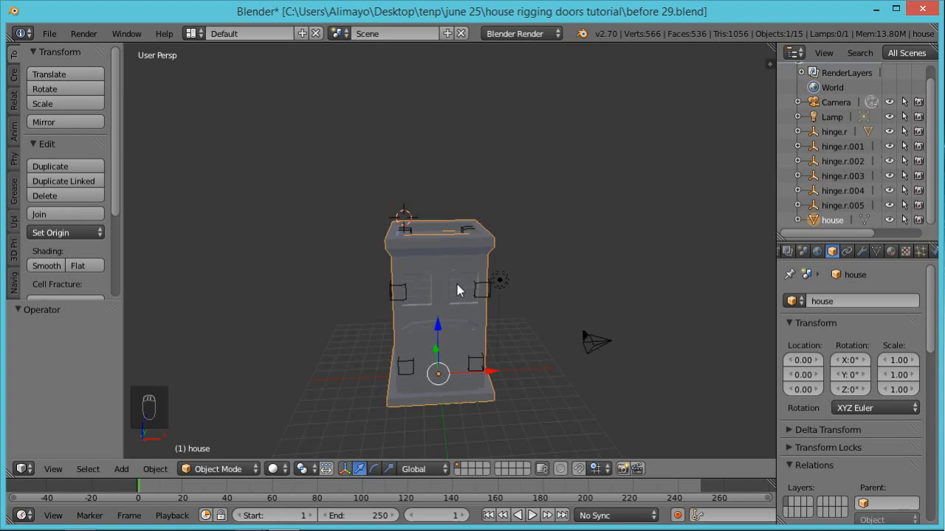
# Snap the 3D cursor to the selected house's origin and add a cube-shaped empty there.
pyautogui.hotkey('shift', 's')
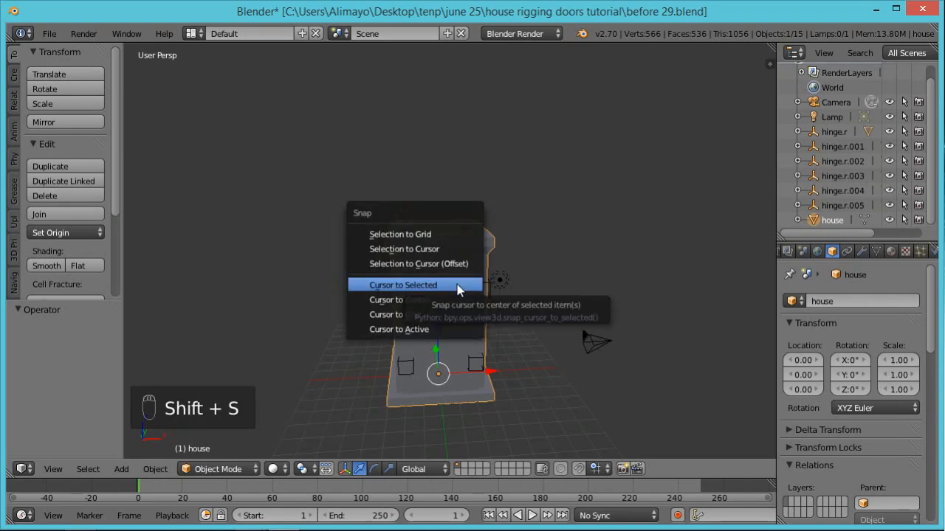
pyautogui.click(458, 285)
pyautogui.moveTo(405, 372); pyautogui.dragTo(439, 384, button='middle')
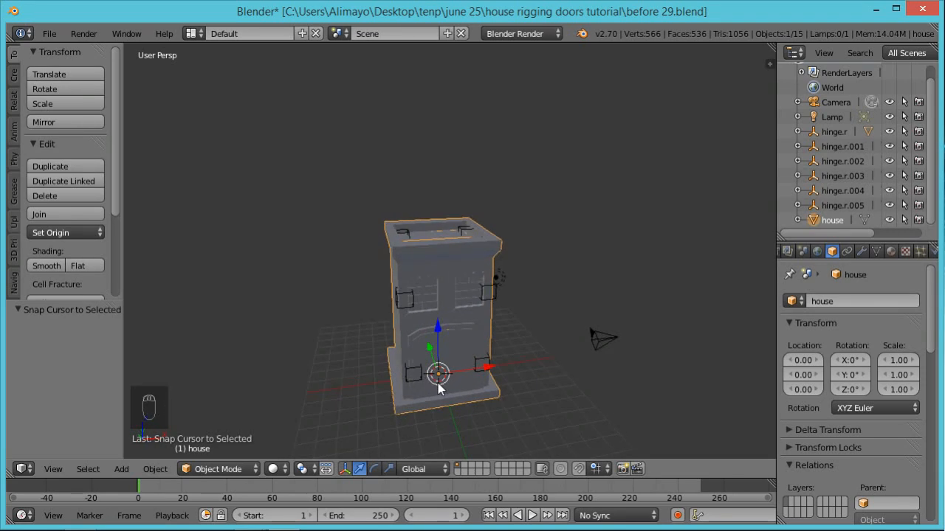
pyautogui.hotkey('shift', 'a')
pyautogui.moveTo(434, 395)
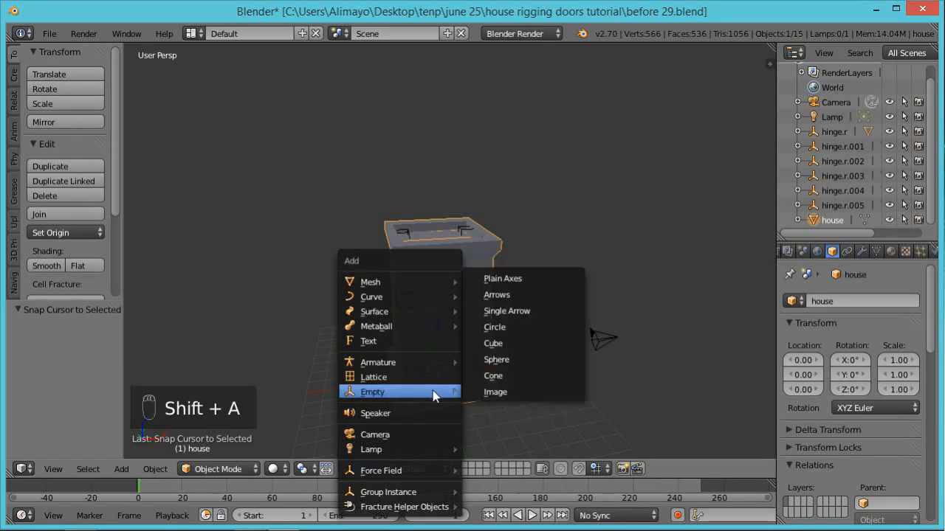
pyautogui.click(508, 345)
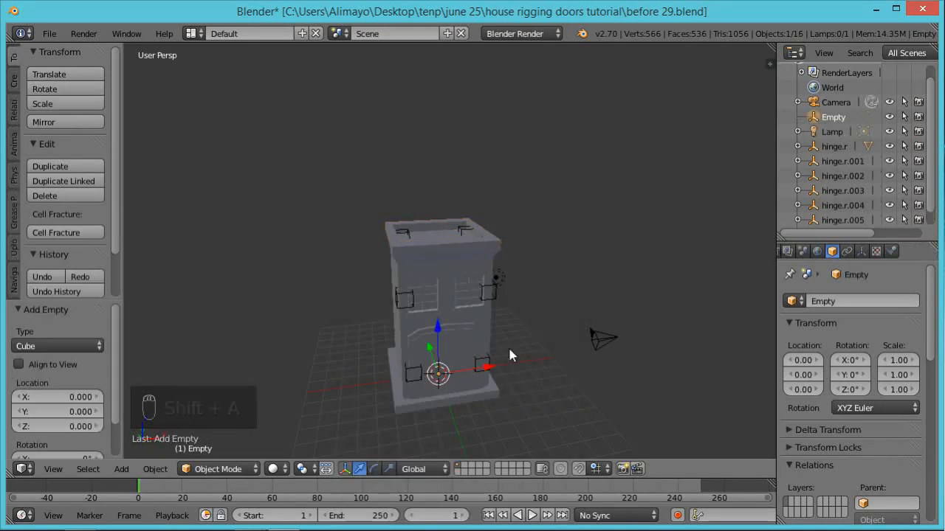
# Scale the new cube empty up about 3.25 times and flatten it along Z by a factor of about 0.42.
pyautogui.press('s')
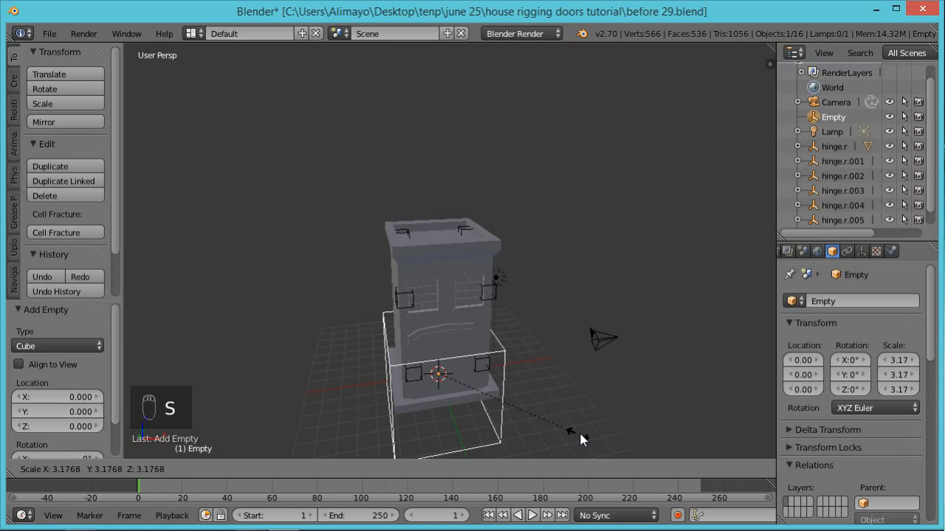
pyautogui.click(555, 431)
pyautogui.press('s')
pyautogui.press('z')
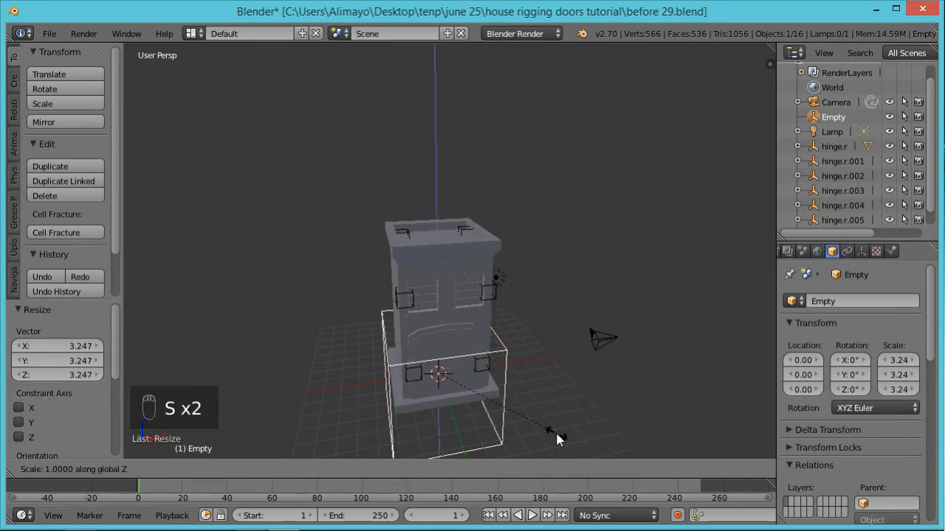
pyautogui.click(486, 403)
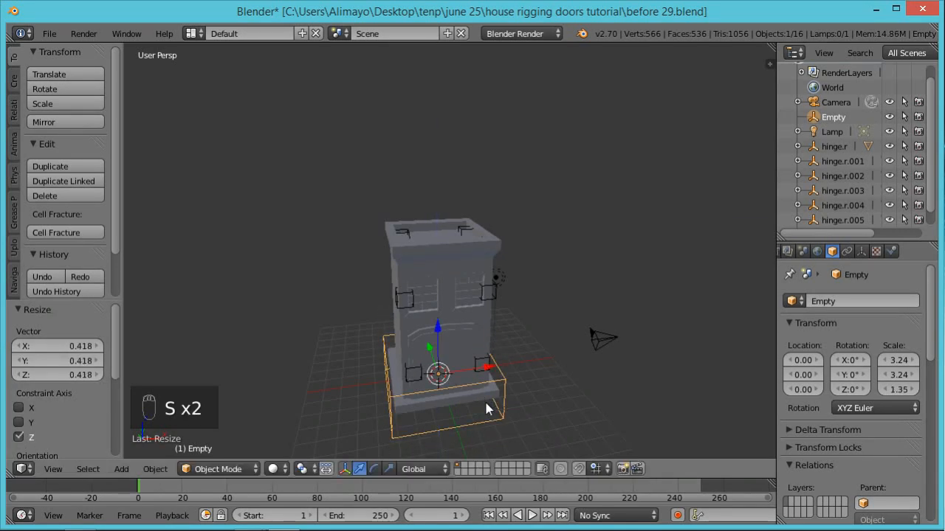
# Raise the cube empty about 1.36 units along Z and enlarge it uniformly by a factor of about 1.14.
pyautogui.moveTo(485, 438); pyautogui.dragTo(435, 346, button='middle')
pyautogui.moveTo(435, 346); pyautogui.dragTo(440, 306)
pyautogui.moveTo(455, 341)
pyautogui.mouseDown(button='middle')
pyautogui.moveTo(537, 345)
pyautogui.moveTo(564, 362)
pyautogui.moveTo(470, 374)
pyautogui.moveTo(442, 347)
pyautogui.moveTo(459, 358)
pyautogui.mouseUp(button='middle')
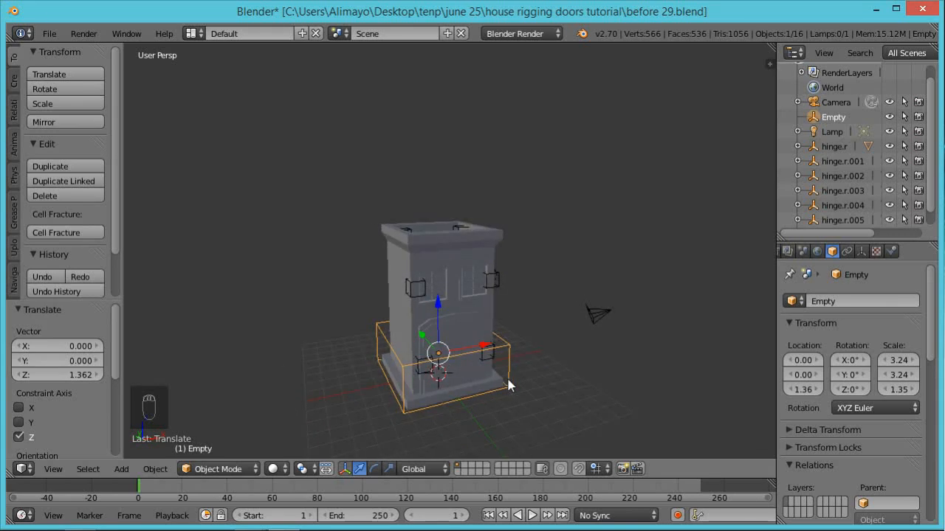
pyautogui.press('s')
pyautogui.click(518, 388)
pyautogui.moveTo(508, 394); pyautogui.dragTo(461, 326, button='middle')
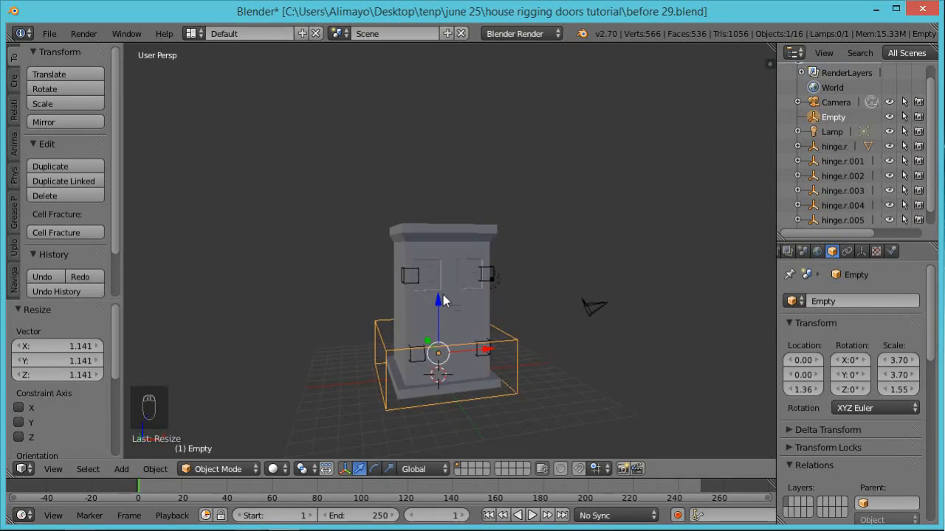
# Lower the cube empty around the house's base to a Z location of about 0.16 and flatten it to a Z scale of about 1.15.
pyautogui.press('g')
pyautogui.press('z')
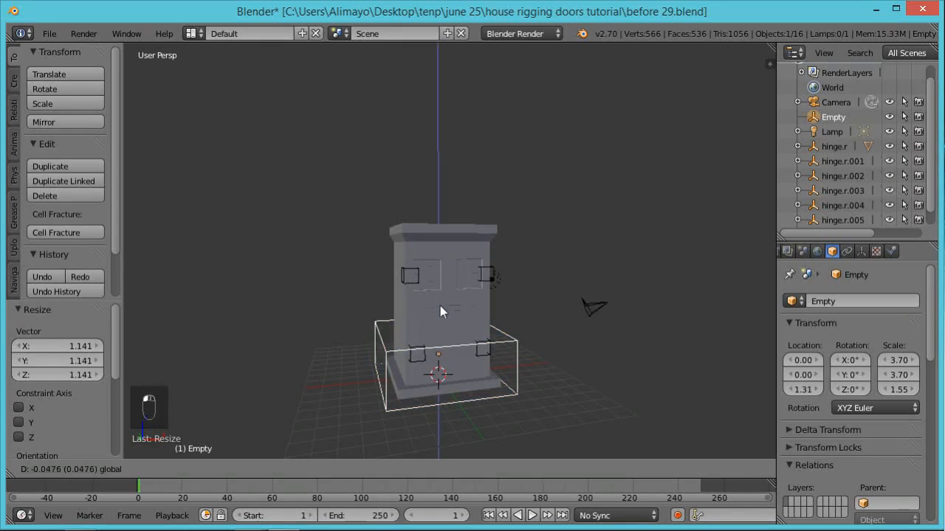
pyautogui.click(442, 329)
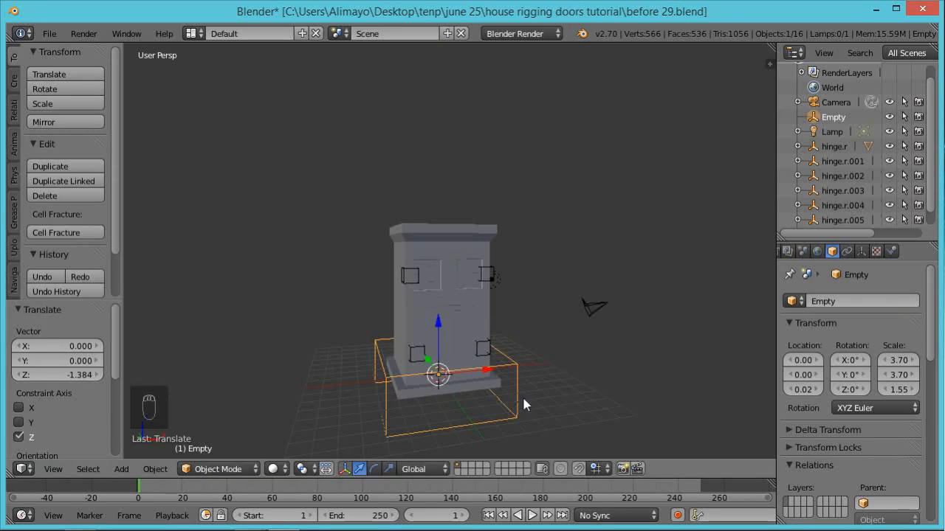
pyautogui.press('s')
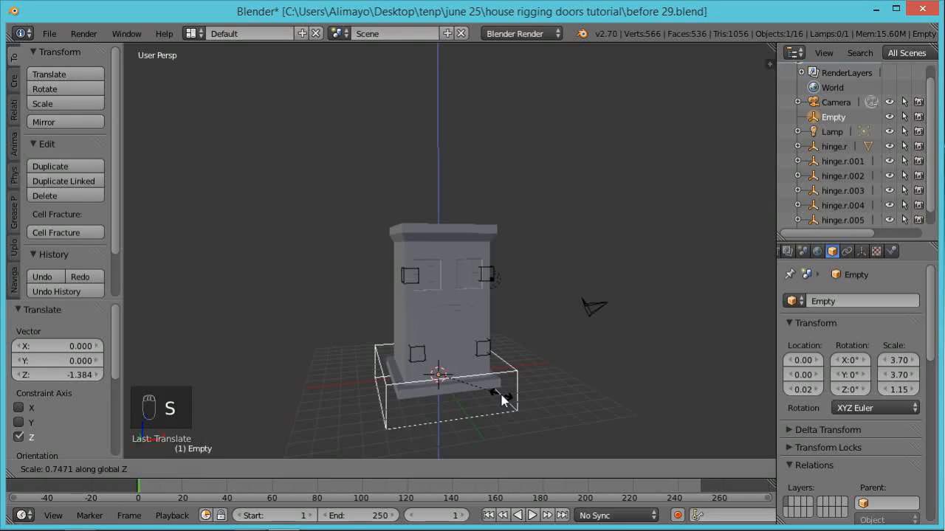
pyautogui.click(502, 395)
pyautogui.press('g')
pyautogui.press('z')
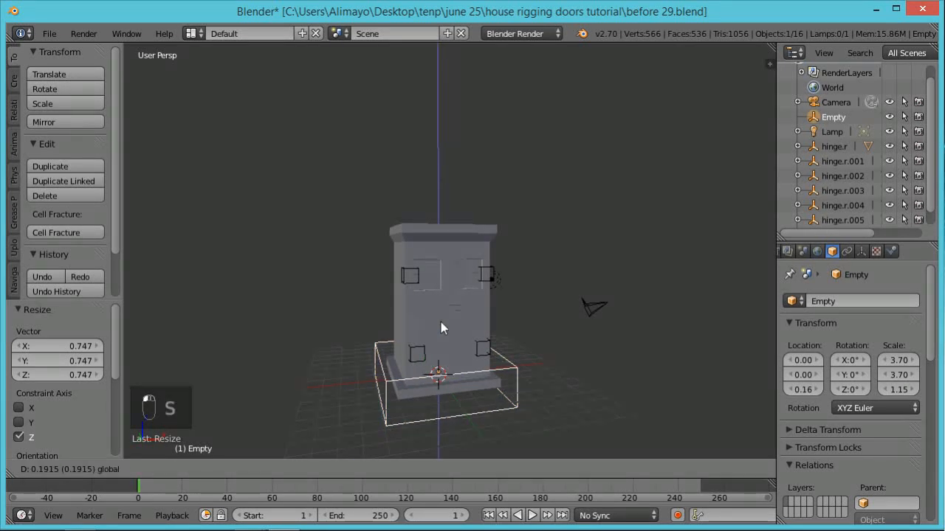
pyautogui.click(442, 325)
pyautogui.moveTo(456, 341)
pyautogui.mouseDown(button='middle')
pyautogui.moveTo(508, 336)
pyautogui.moveTo(471, 341)
pyautogui.mouseUp(button='middle')
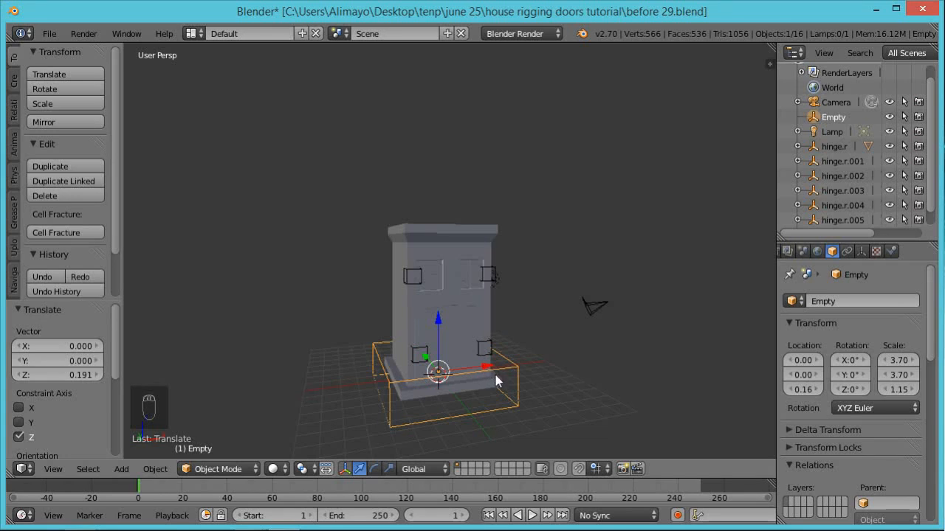
# Parent the house to the large cube empty using the Object option.
pyautogui.scroll(3, 491, 369)
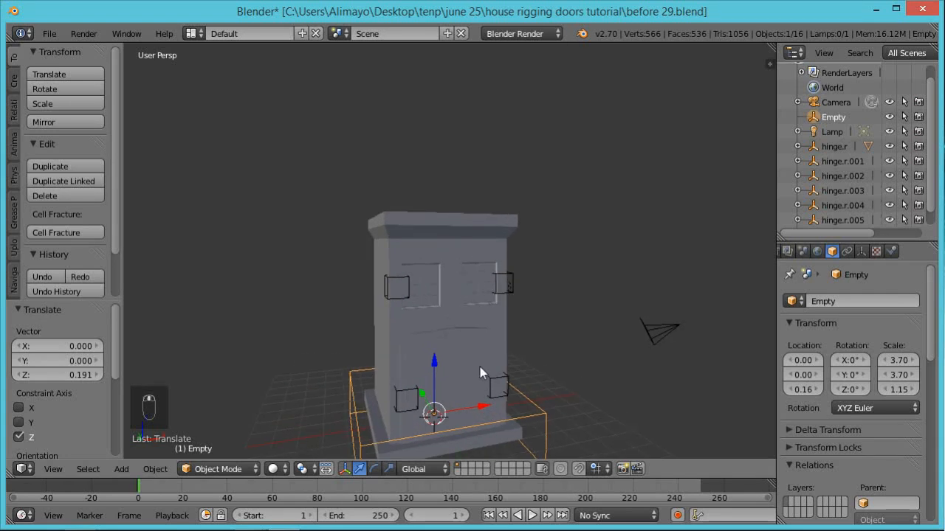
pyautogui.moveTo(483, 383); pyautogui.dragTo(480, 333, button='middle')
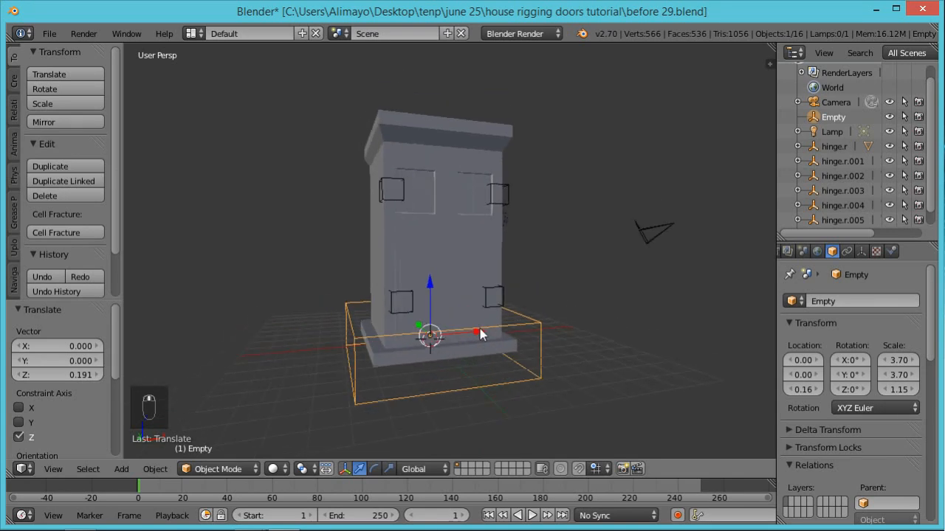
pyautogui.rightClick(438, 245)
pyautogui.rightClick(444, 138)
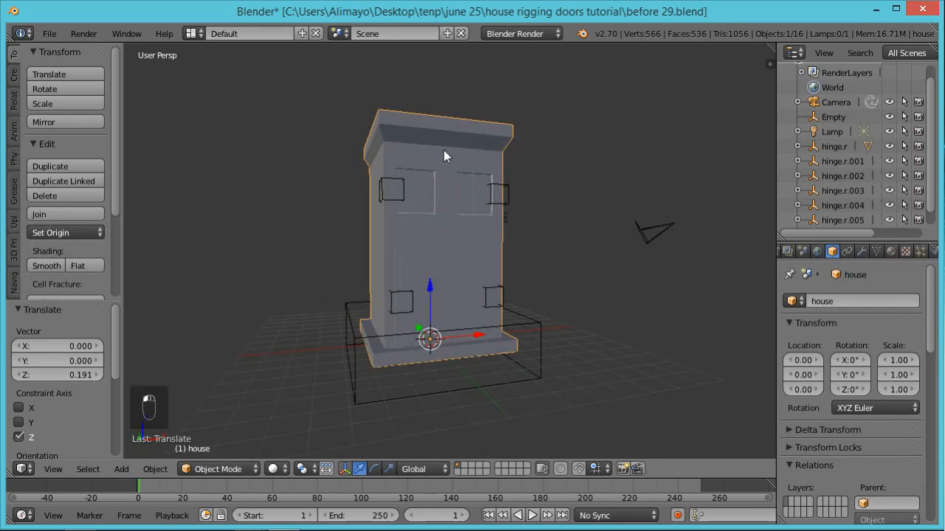
pyautogui.keyDown('shift'); pyautogui.rightClick(545, 349); pyautogui.keyUp('shift')
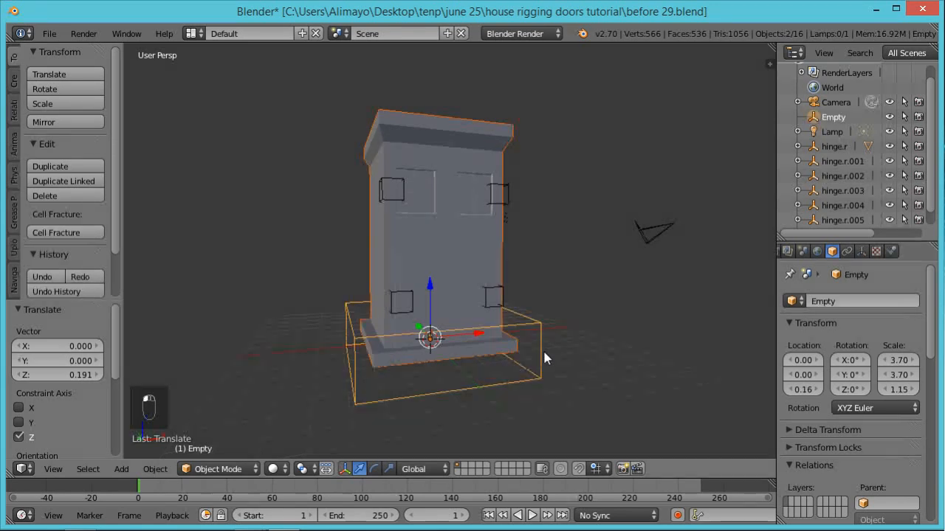
pyautogui.hotkey('ctrl', 'p')
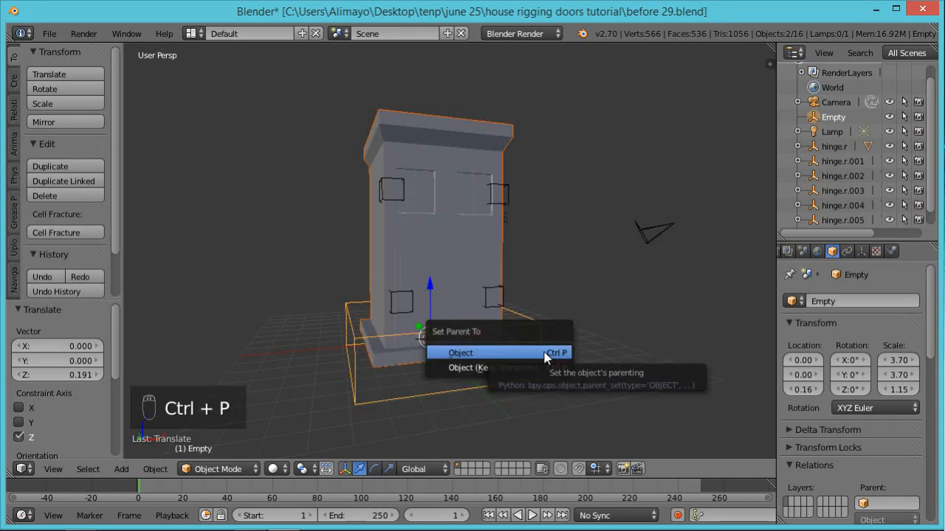
pyautogui.click(544, 355)
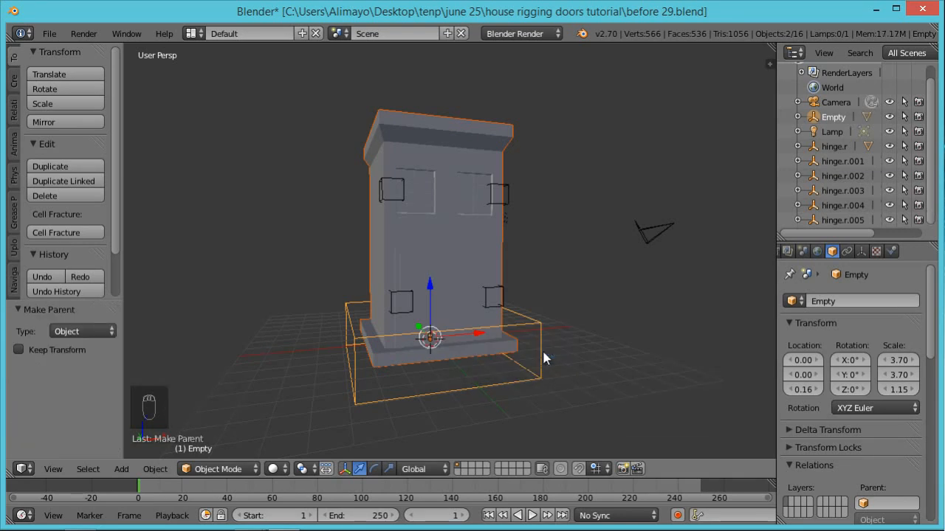
# Parent all six hinge empties, from hinge.r to hinge.r.005, to the large cube empty using Object (Keep Transform).
pyautogui.rightClick(397, 300)
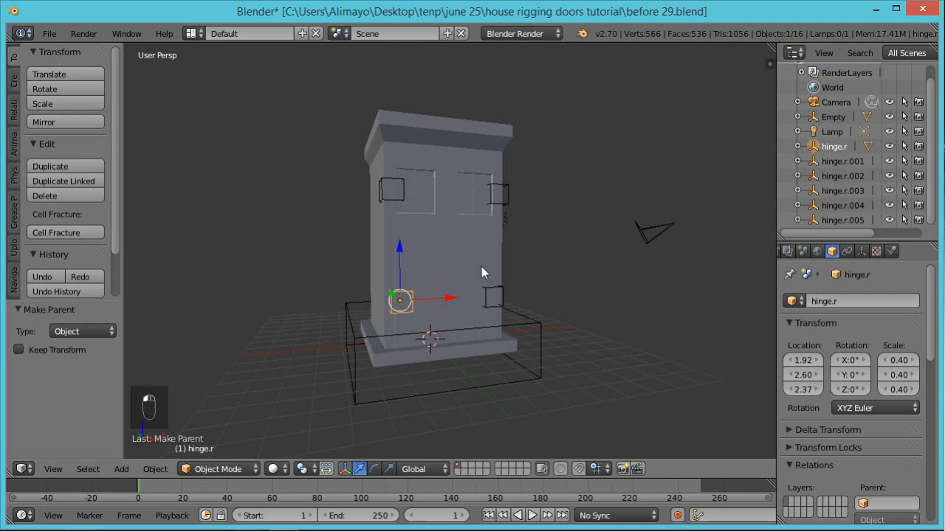
pyautogui.keyDown('shift'); pyautogui.rightClick(493, 290); pyautogui.keyUp('shift')
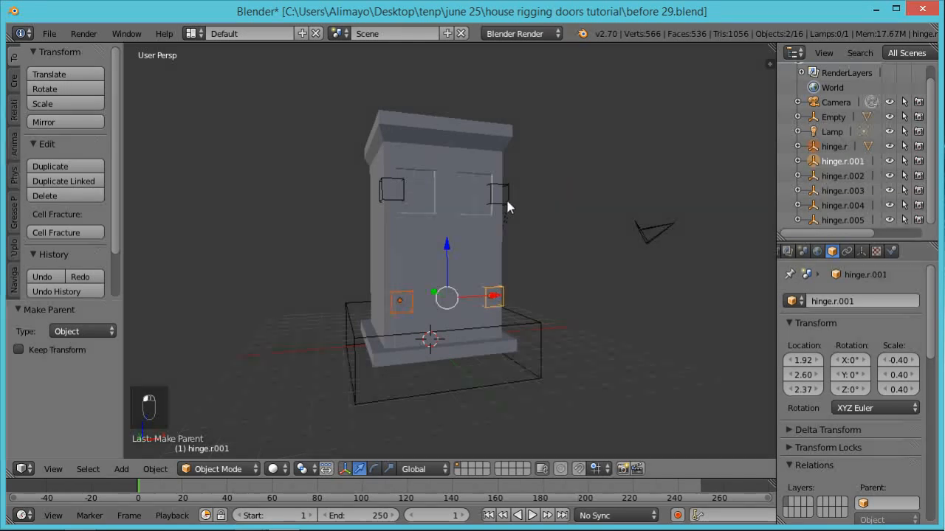
pyautogui.keyDown('shift'); pyautogui.rightClick(503, 196); pyautogui.keyUp('shift')
pyautogui.keyDown('shift'); pyautogui.rightClick(402, 188); pyautogui.keyUp('shift')
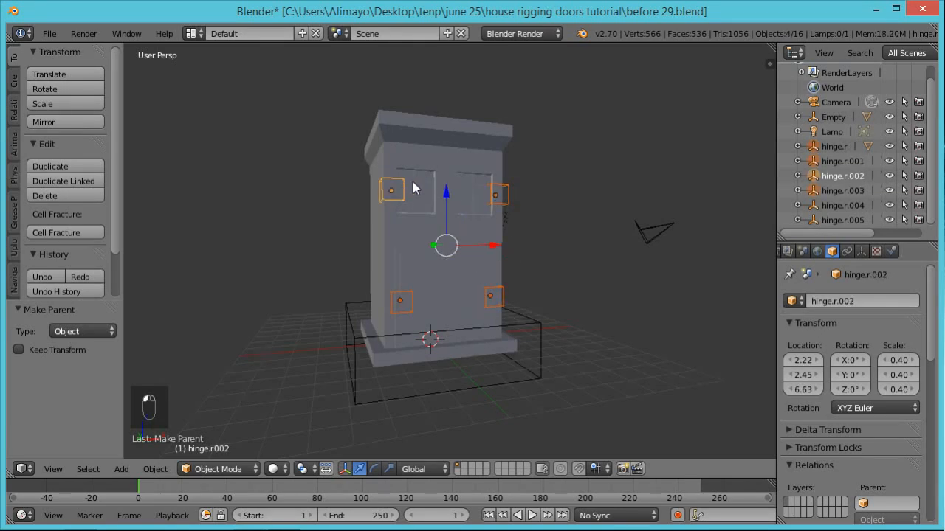
pyautogui.moveTo(430, 169)
pyautogui.mouseDown(button='middle')
pyautogui.moveTo(439, 246)
pyautogui.moveTo(417, 260)
pyautogui.mouseUp(button='middle')
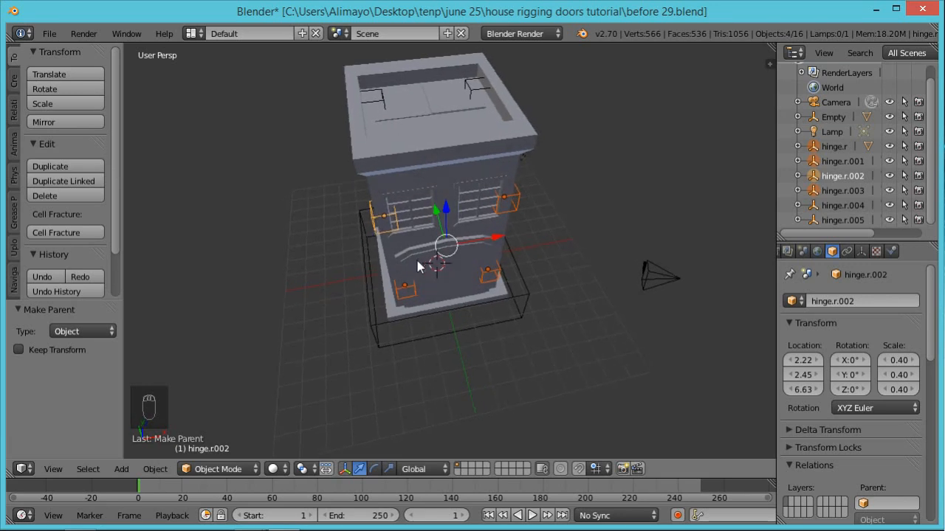
pyautogui.keyDown('shift'); pyautogui.rightClick(374, 98); pyautogui.keyUp('shift')
pyautogui.keyDown('shift'); pyautogui.rightClick(479, 89); pyautogui.keyUp('shift')
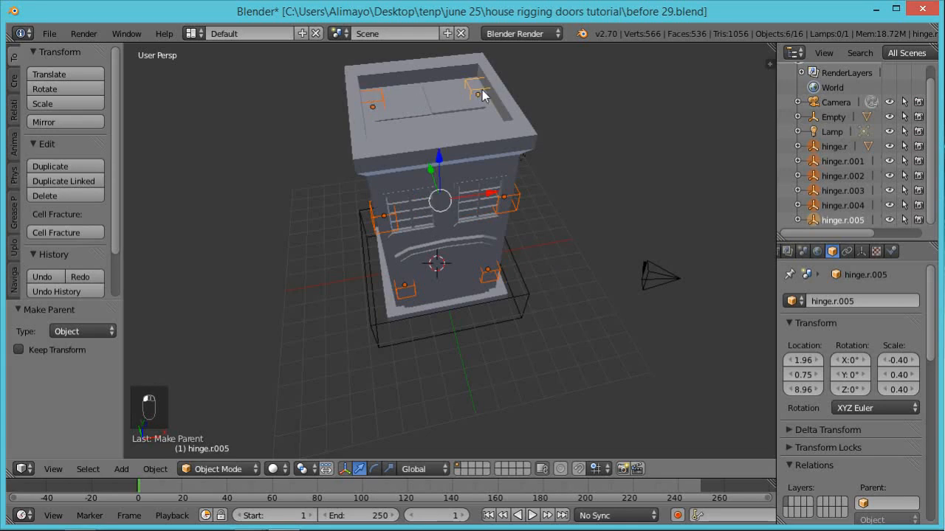
pyautogui.moveTo(523, 360); pyautogui.dragTo(513, 328, button='middle')
pyautogui.keyDown('shift'); pyautogui.rightClick(539, 326); pyautogui.keyUp('shift')
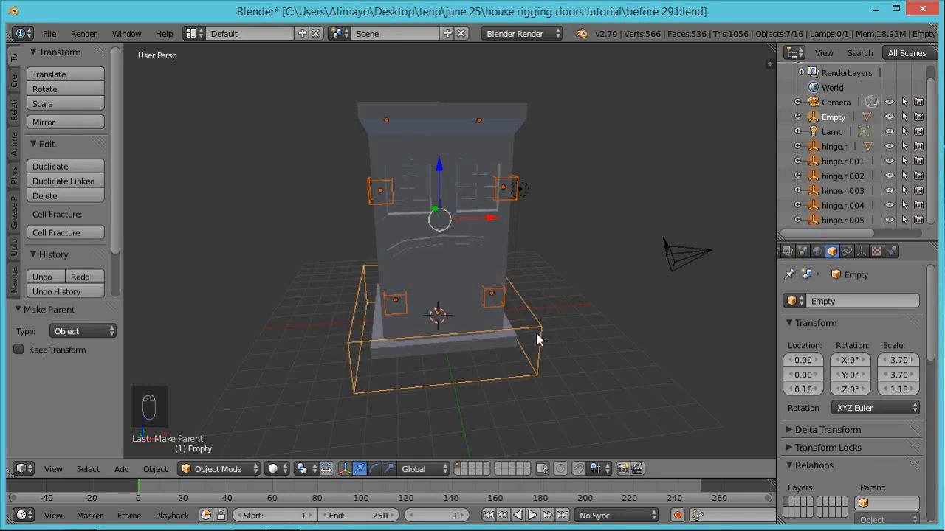
pyautogui.hotkey('ctrl', 'p')
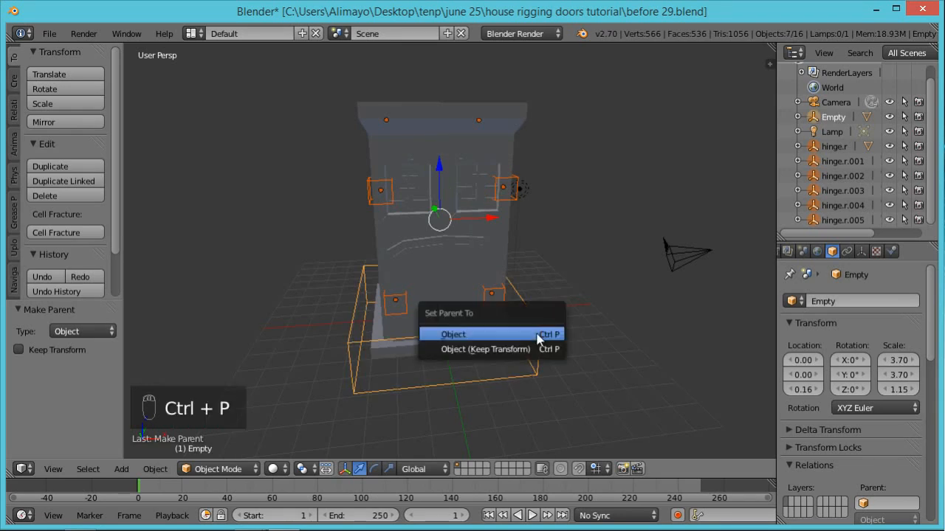
pyautogui.click(488, 351)
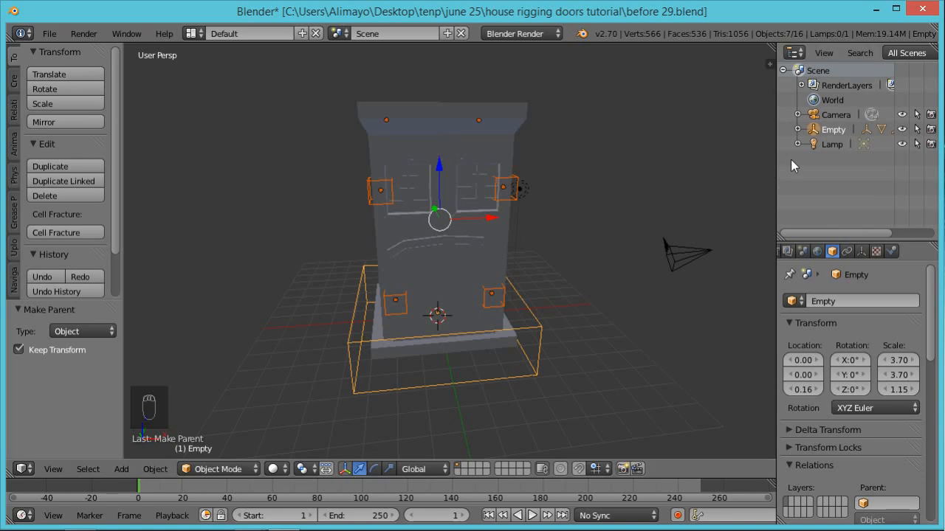
# Rename the large cube empty to "master empty".
pyautogui.doubleClick(837, 130)
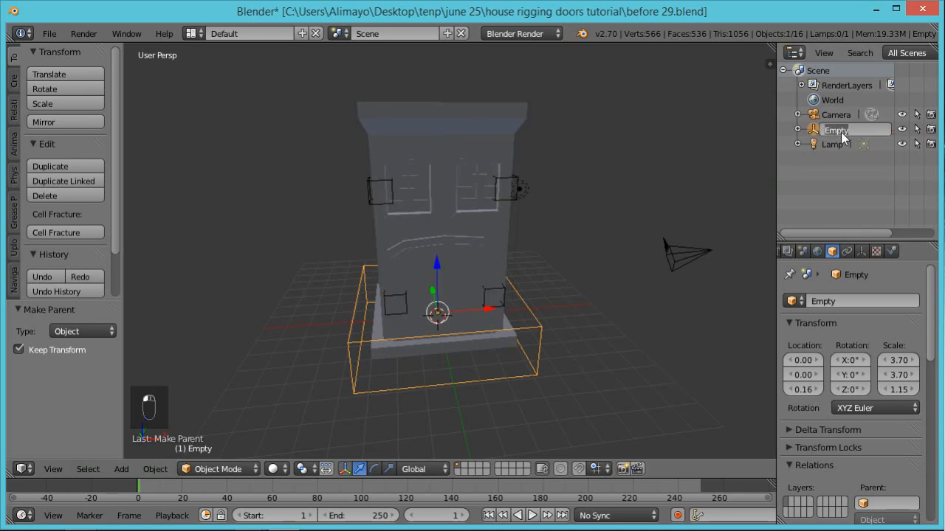
pyautogui.write('master empty')
pyautogui.press('Return')
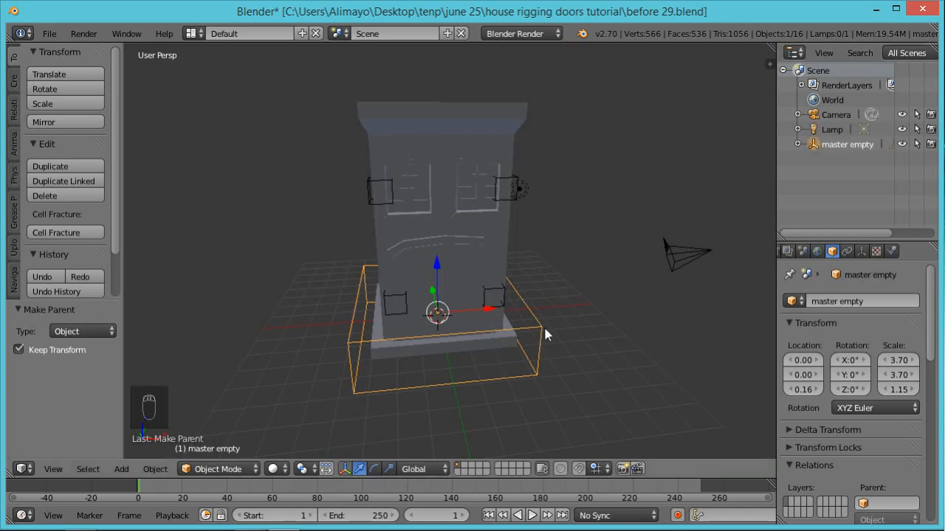
# Test the complete house rig by moving the master empty, then cancel the move and inspect the rig.
pyautogui.press('g')
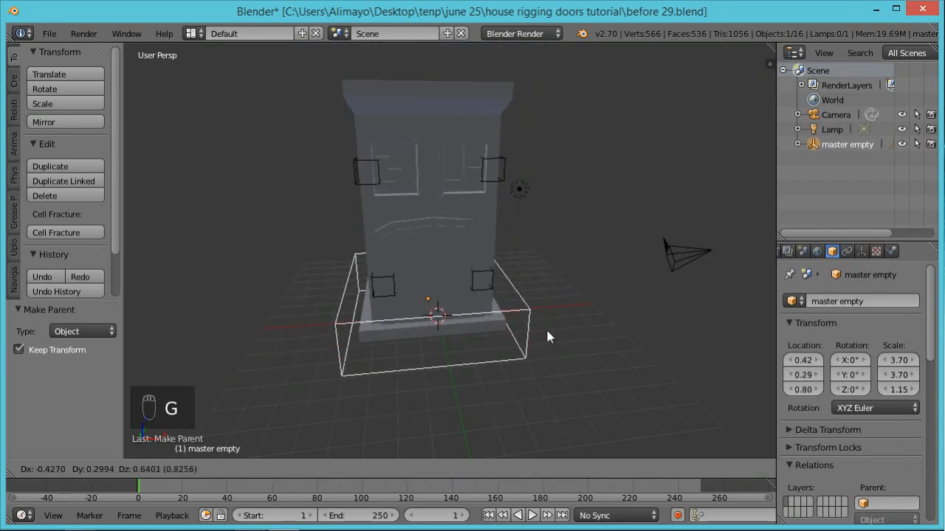
pyautogui.rightClick(569, 317)
pyautogui.scroll(-2, 560, 309)
pyautogui.moveTo(567, 314)
pyautogui.mouseDown(button='middle')
pyautogui.moveTo(631, 332)
pyautogui.moveTo(585, 339)
pyautogui.moveTo(573, 313)
pyautogui.mouseUp(button='middle')
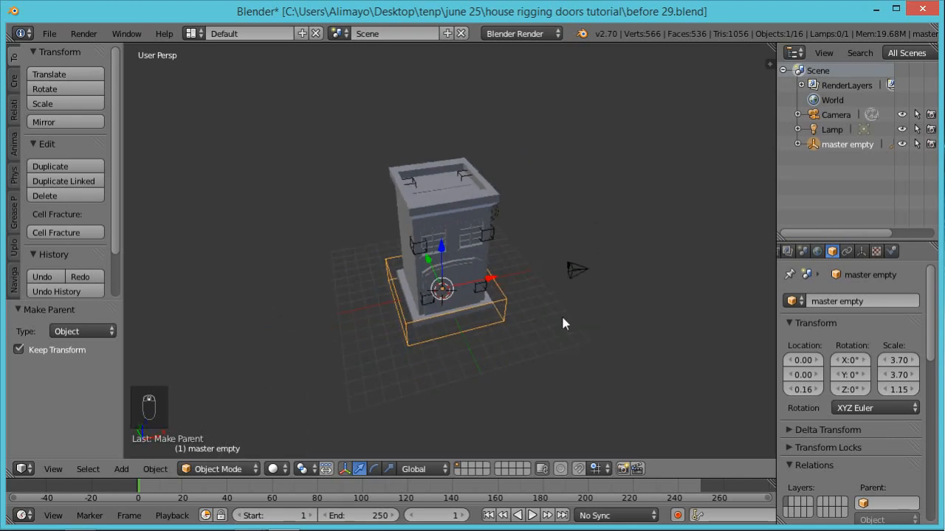
pyautogui.scroll(-2, 557, 316)
pyautogui.scroll(-1, 510, 295)
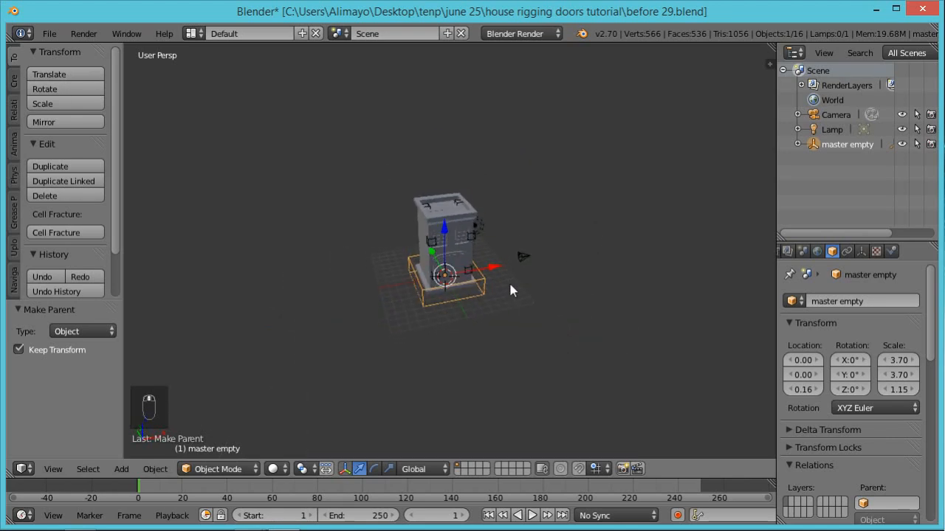
pyautogui.scroll(3, 505, 285)
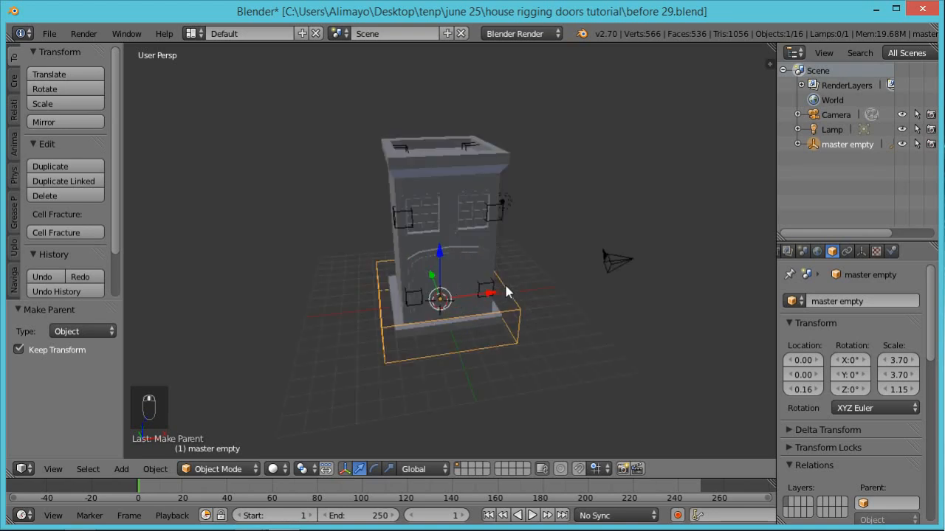
pyautogui.scroll(-3, 505, 285)
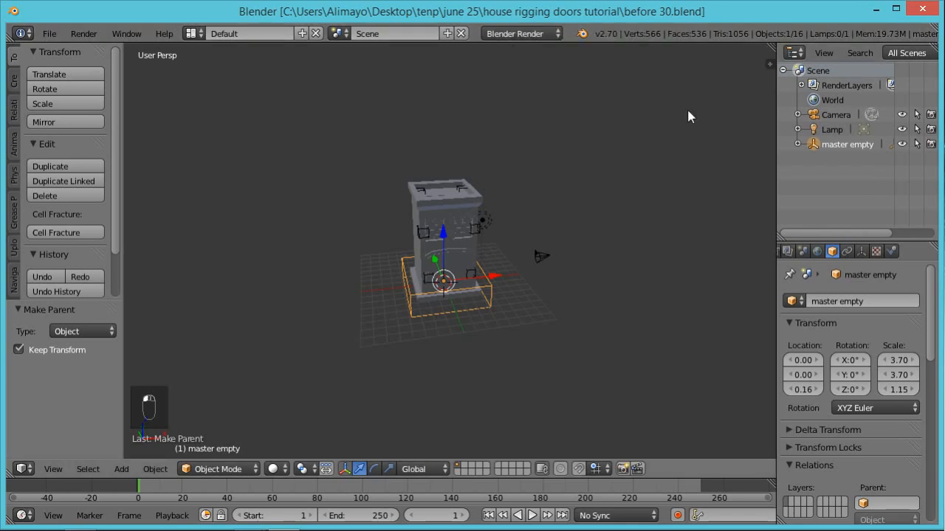
# Add a ground plane beneath the house and scale it up to about 53.7.
pyautogui.scroll(1, 558, 207)
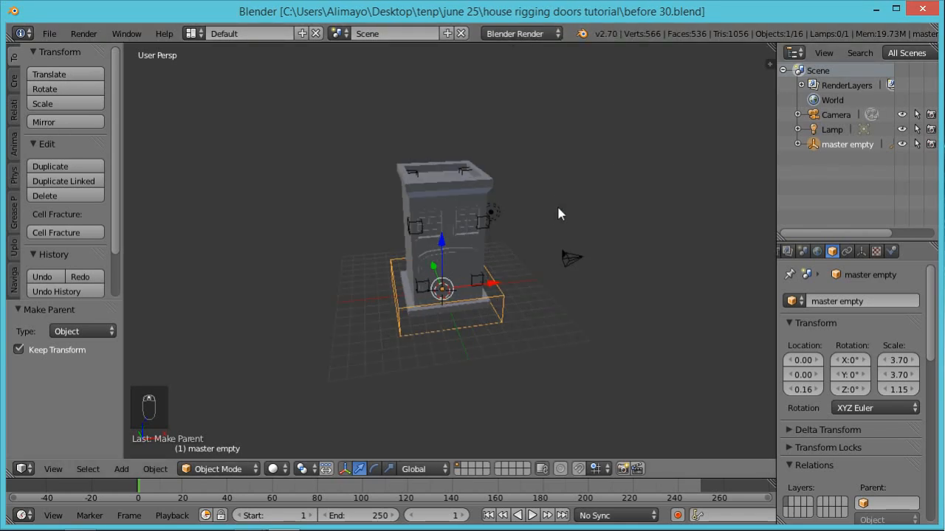
pyautogui.hotkey('shift', 'a')
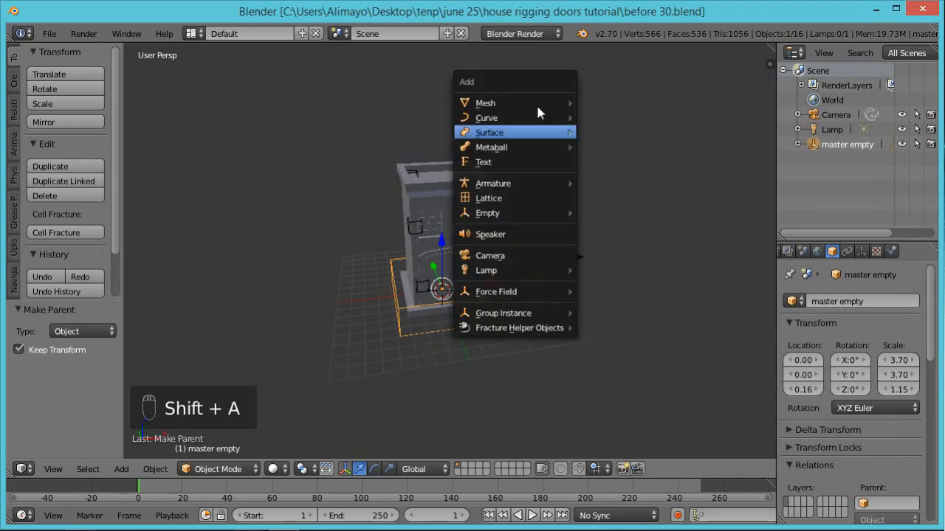
pyautogui.moveTo(538, 109)
pyautogui.click(607, 104)
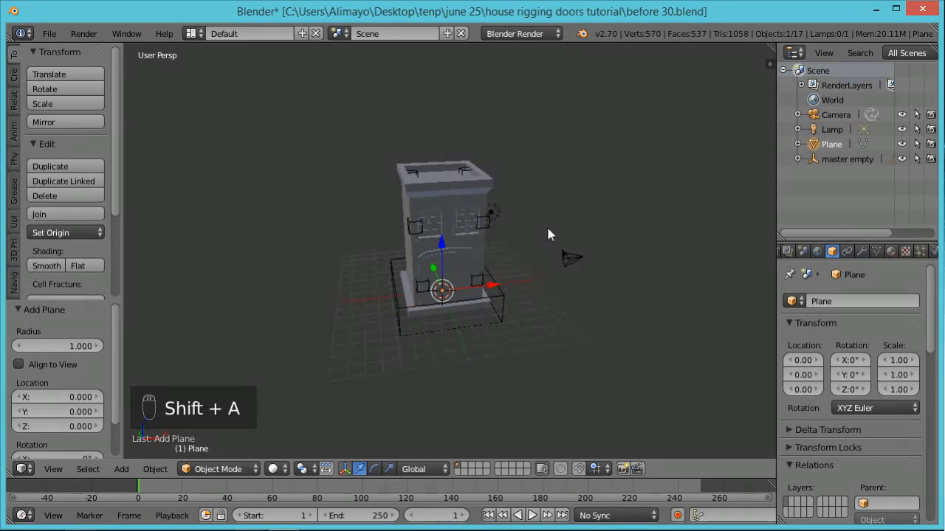
pyautogui.press('s')
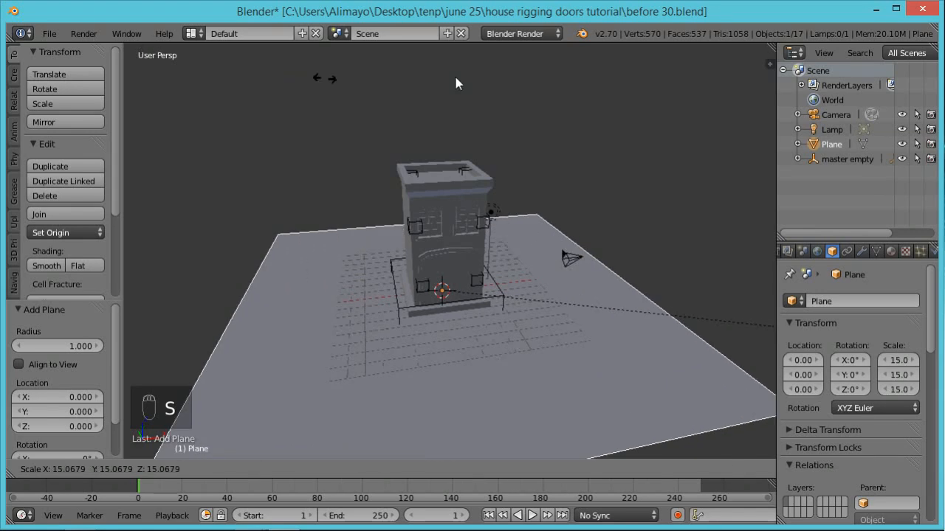
pyautogui.click(594, 134)
pyautogui.scroll(-4, 536, 262)
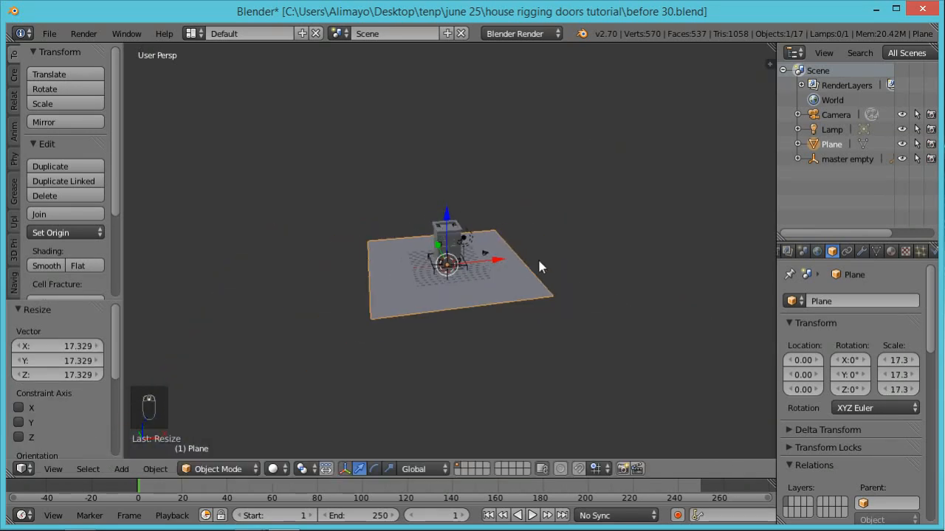
pyautogui.press('s')
pyautogui.click(719, 290)
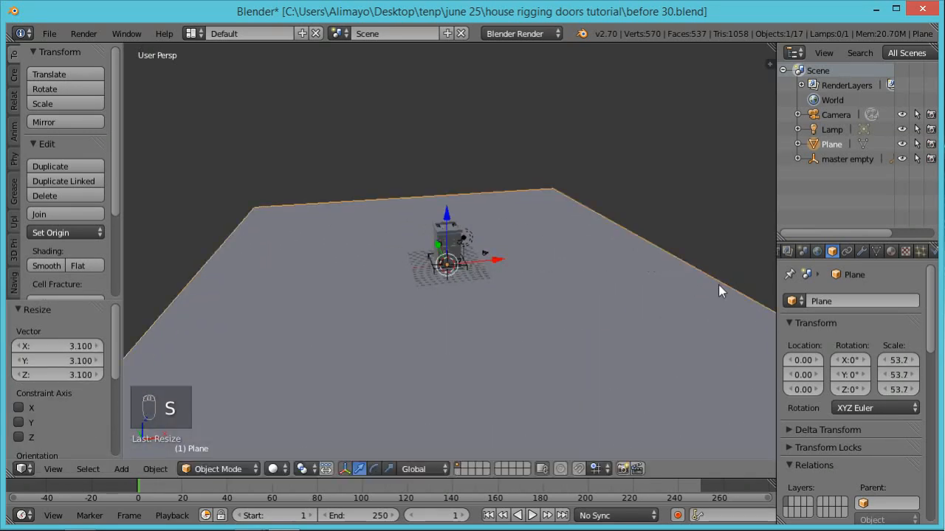
# Fine-tune the ground plane's height along Z against the house base and make the plane unselectable.
pyautogui.moveTo(449, 212); pyautogui.dragTo(449, 214)
pyautogui.scroll(5, 442, 233)
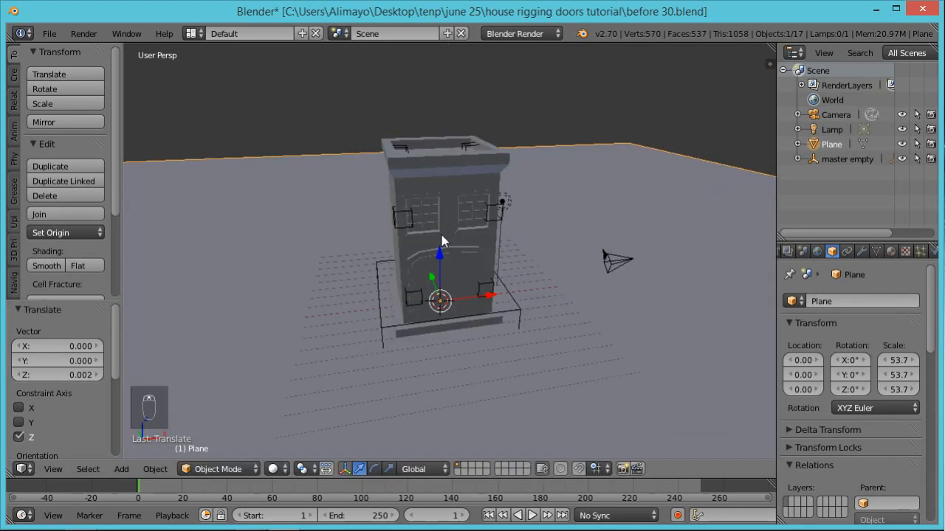
pyautogui.moveTo(440, 248); pyautogui.dragTo(440, 247)
pyautogui.scroll(-1, 517, 289)
pyautogui.scroll(2, 524, 291)
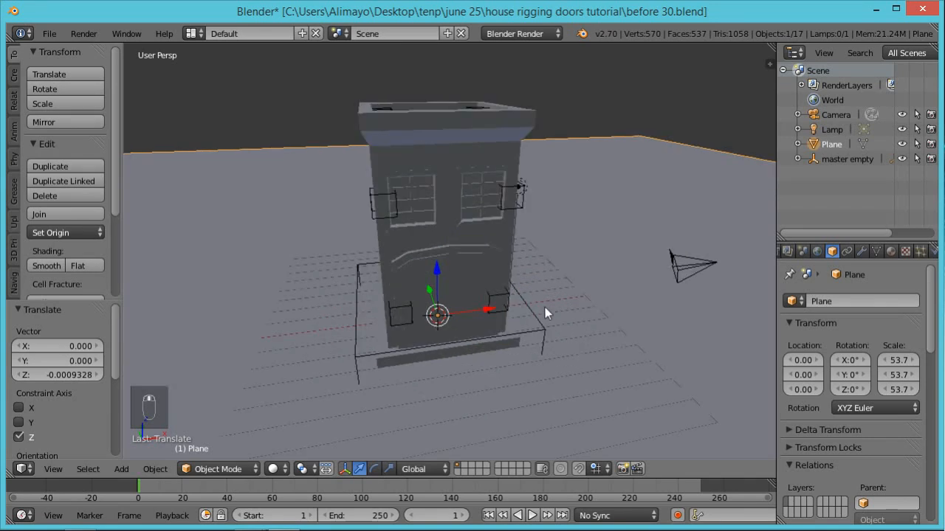
pyautogui.scroll(-3, 577, 305)
pyautogui.scroll(3, 569, 314)
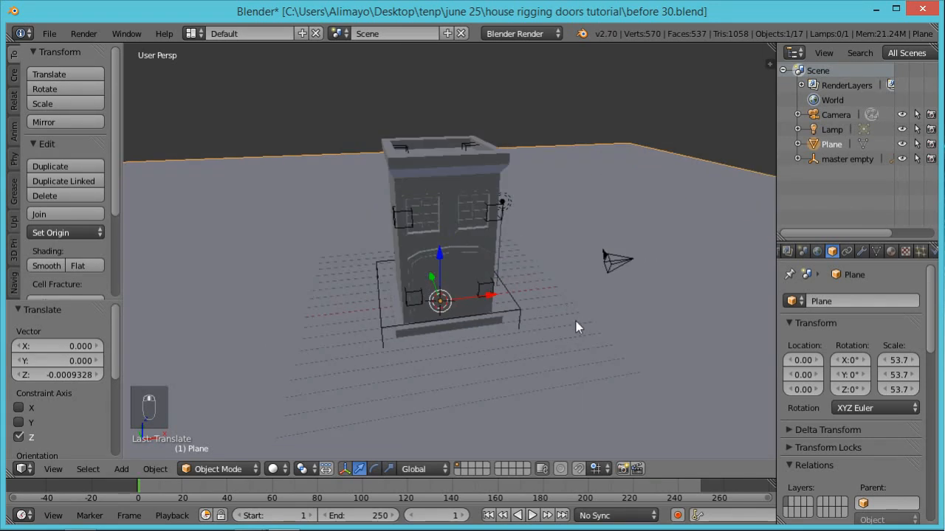
pyautogui.moveTo(613, 351); pyautogui.dragTo(585, 346, button='middle')
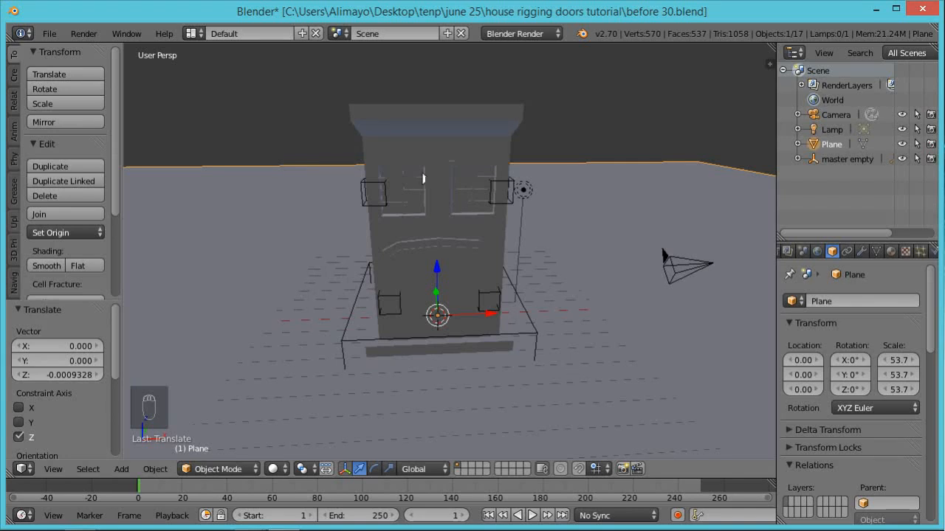
pyautogui.moveTo(452, 246); pyautogui.dragTo(471, 249, button='middle')
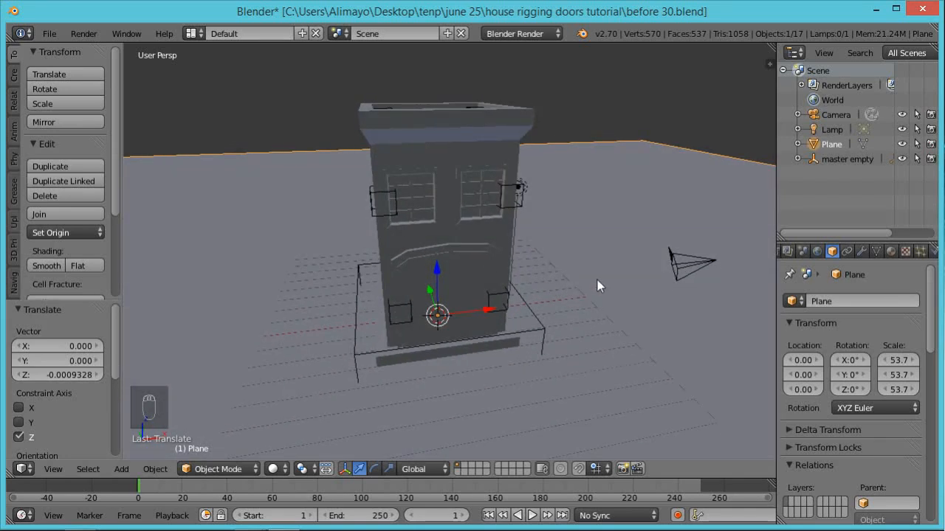
pyautogui.click(917, 144)
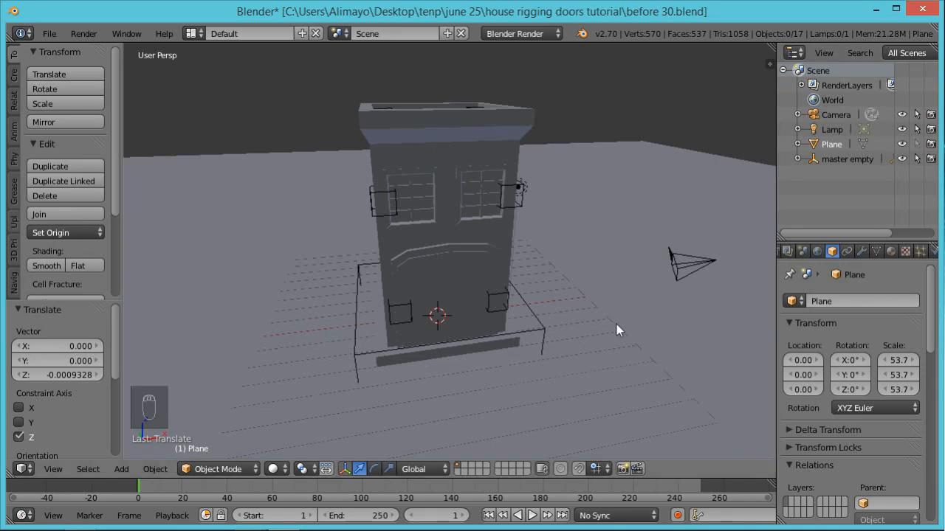
# Move the lamp about 8 units along X, away from the house.
pyautogui.moveTo(574, 236); pyautogui.dragTo(531, 196, button='middle')
pyautogui.rightClick(532, 195)
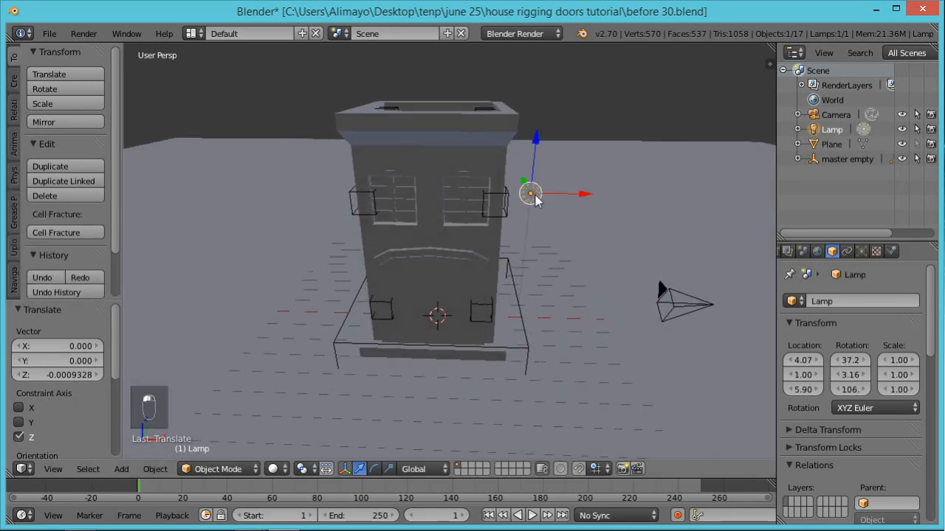
pyautogui.moveTo(583, 200); pyautogui.dragTo(767, 199)
pyautogui.scroll(-2, 618, 229)
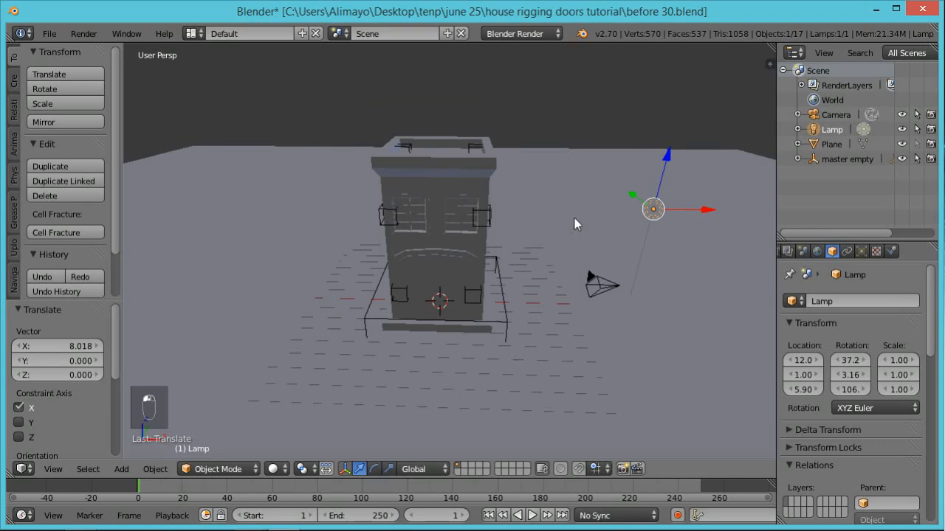
# In wireframe, lasso-select the whole house rig, duplicate it and move the copy about -9.3 units along X.
pyautogui.press('z')
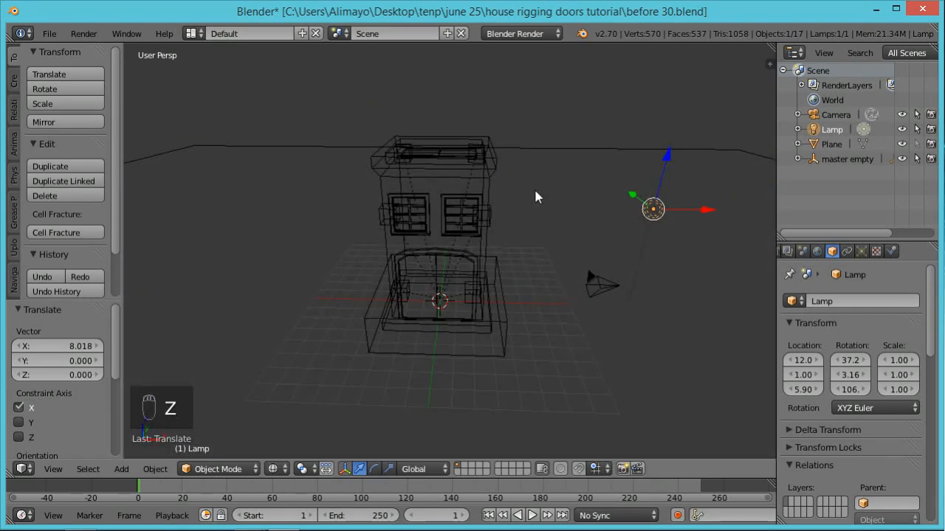
pyautogui.moveTo(535, 190)
pyautogui.keyDown('ctrl'); pyautogui.mouseDown(button='right')
pyautogui.moveTo(452, 93)
pyautogui.moveTo(335, 276)
pyautogui.moveTo(429, 390)
pyautogui.moveTo(517, 405)
pyautogui.moveTo(468, 380)
pyautogui.mouseUp(button='right'); pyautogui.keyUp('ctrl')
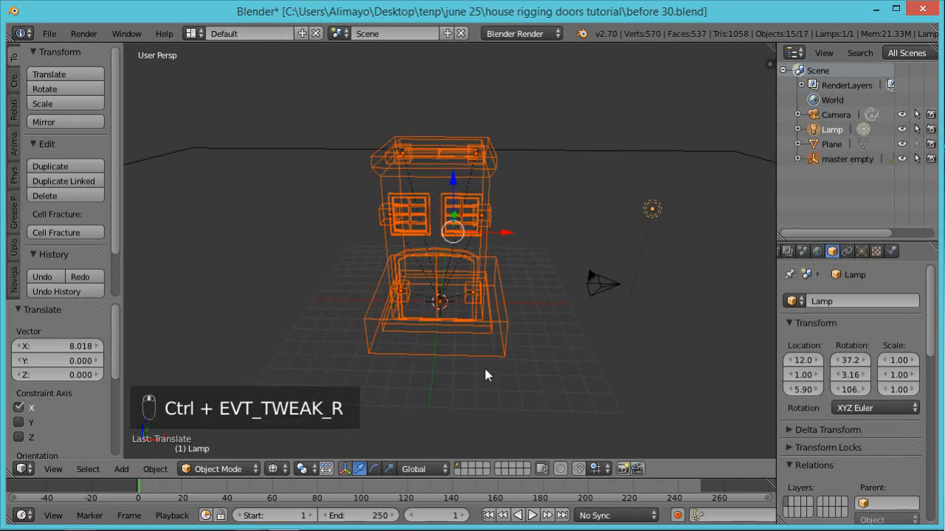
pyautogui.moveTo(485, 375); pyautogui.dragTo(491, 372, button='middle')
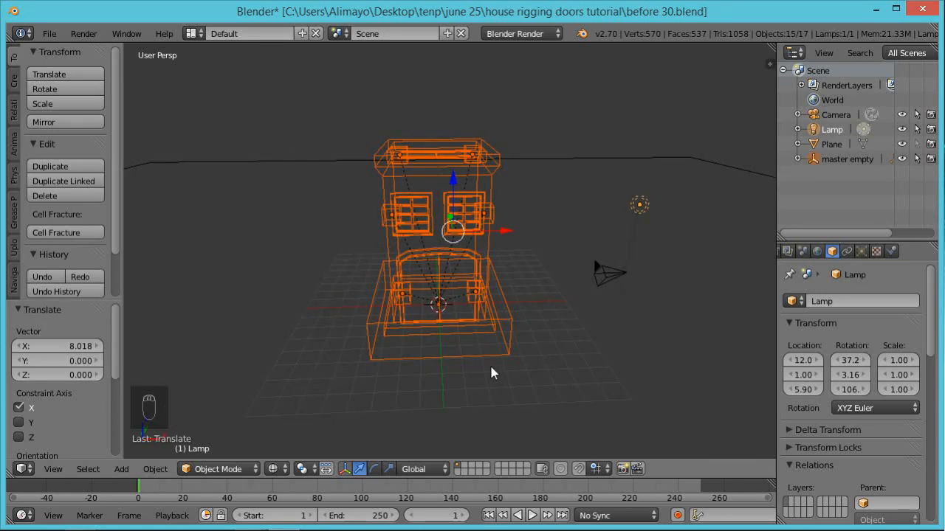
pyautogui.hotkey('shift', 'd')
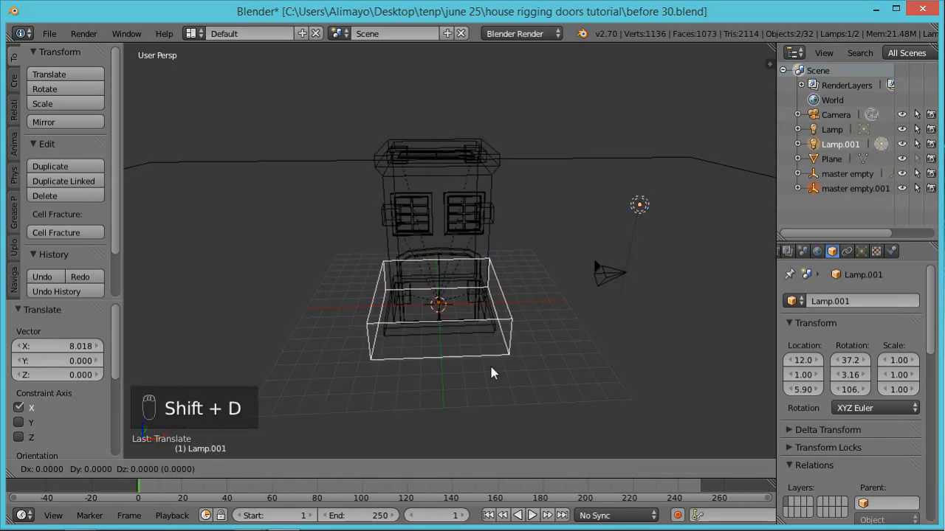
pyautogui.rightClick(491, 367)
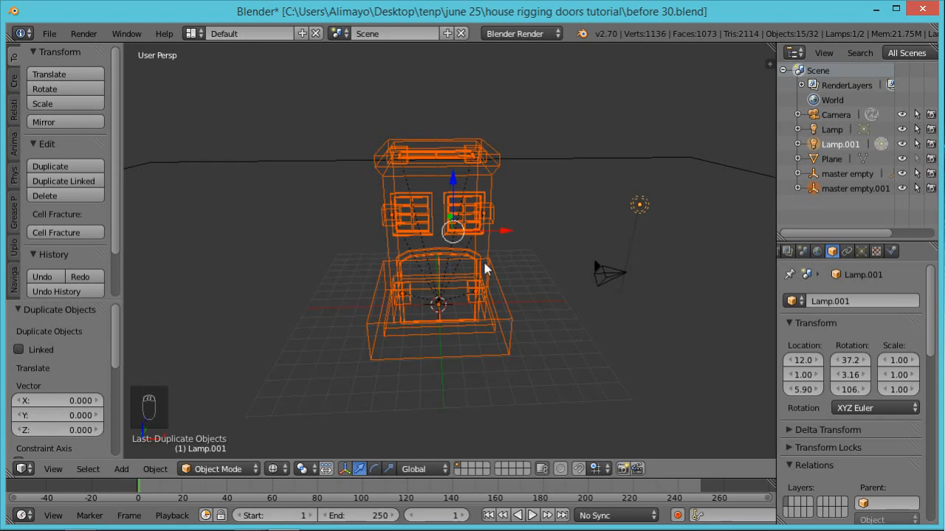
pyautogui.moveTo(505, 231); pyautogui.dragTo(352, 248)
pyautogui.moveTo(351, 248); pyautogui.dragTo(369, 291, button='middle')
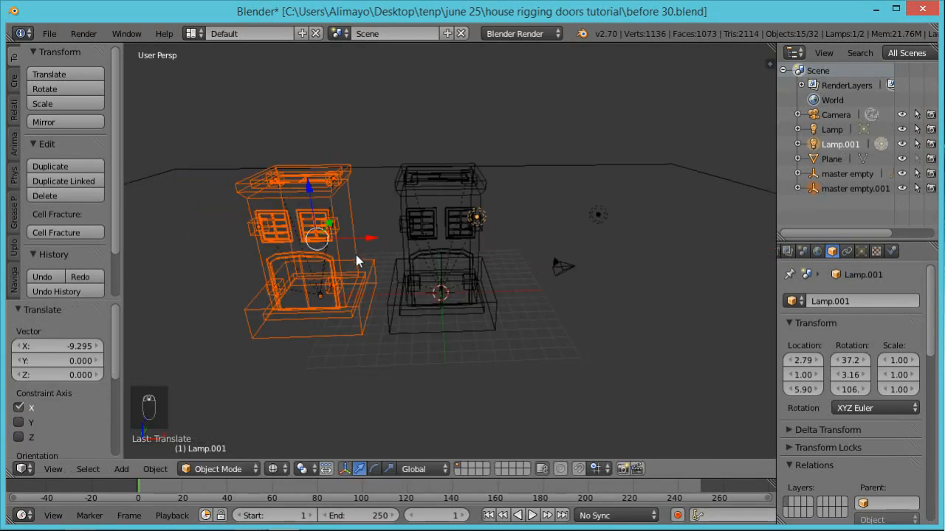
# Duplicate the copied house rig again and move the third house about -10.3 units along X.
pyautogui.hotkey('shift', 'd')
pyautogui.rightClick(404, 300)
pyautogui.moveTo(366, 242); pyautogui.dragTo(229, 242)
pyautogui.scroll(-3, 229, 242)
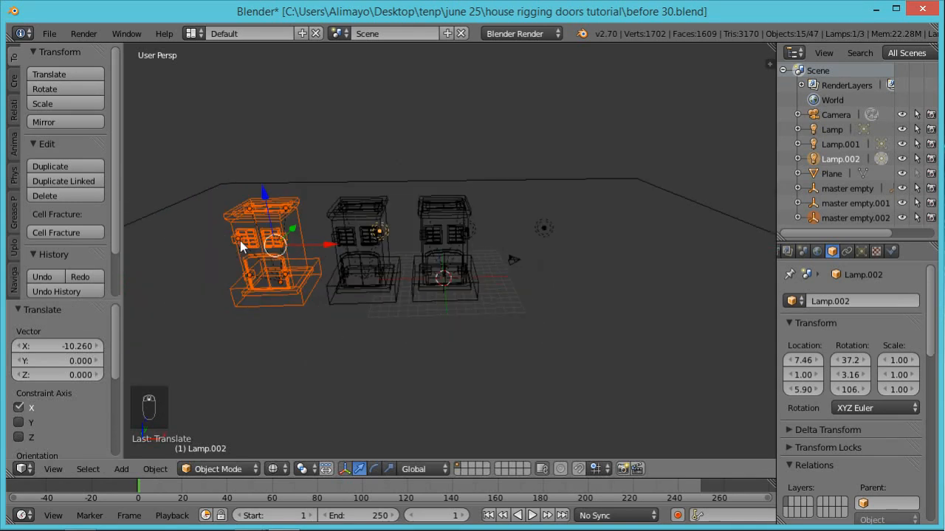
# Duplicate the third house rig and move the fourth house about -8.9 units along X to complete the row.
pyautogui.hotkey('shift', 'd')
pyautogui.click(312, 275)
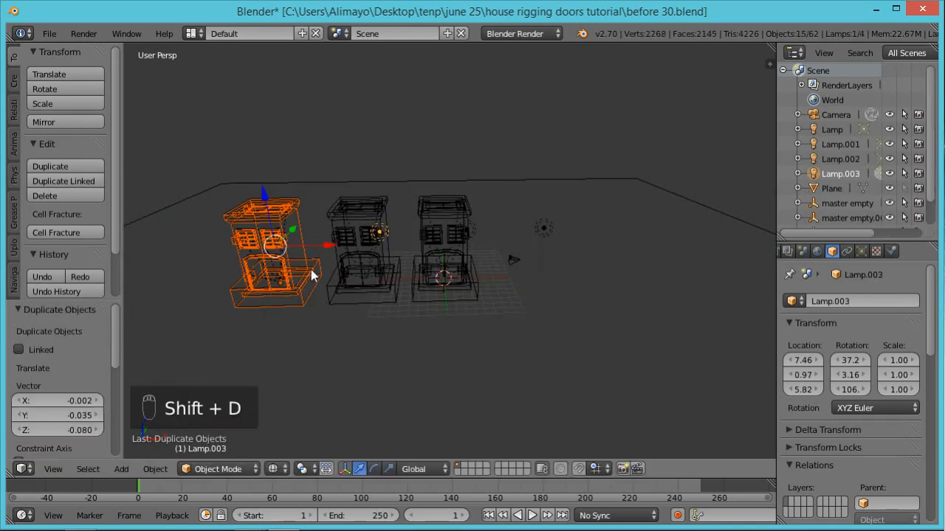
pyautogui.moveTo(333, 243); pyautogui.dragTo(256, 246)
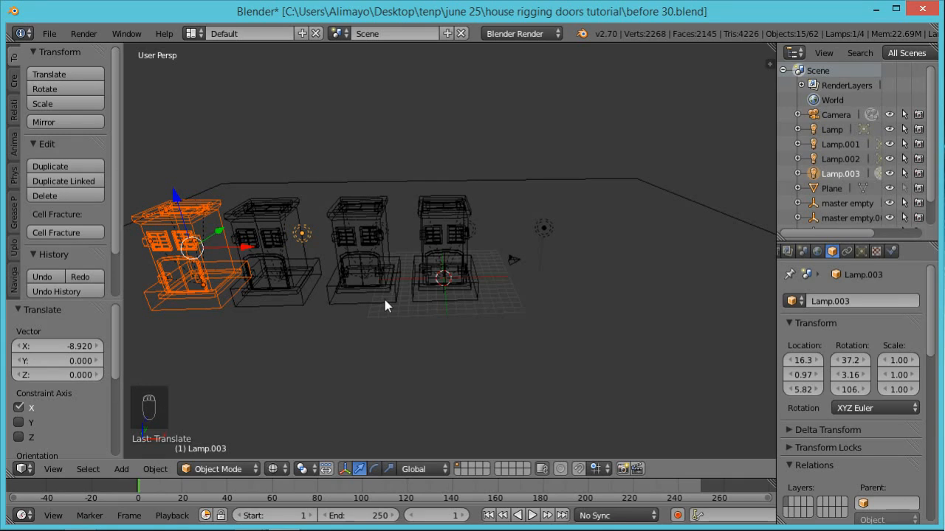
# Move Lamp.003 about 43.4 units and Lamp.001 about 16.9 units along X, clear of the houses.
pyautogui.rightClick(304, 237)
pyautogui.rightClick(304, 237)
pyautogui.moveTo(336, 228); pyautogui.dragTo(699, 272)
pyautogui.click(697, 273)
pyautogui.moveTo(610, 223); pyautogui.dragTo(544, 218, button='middle')
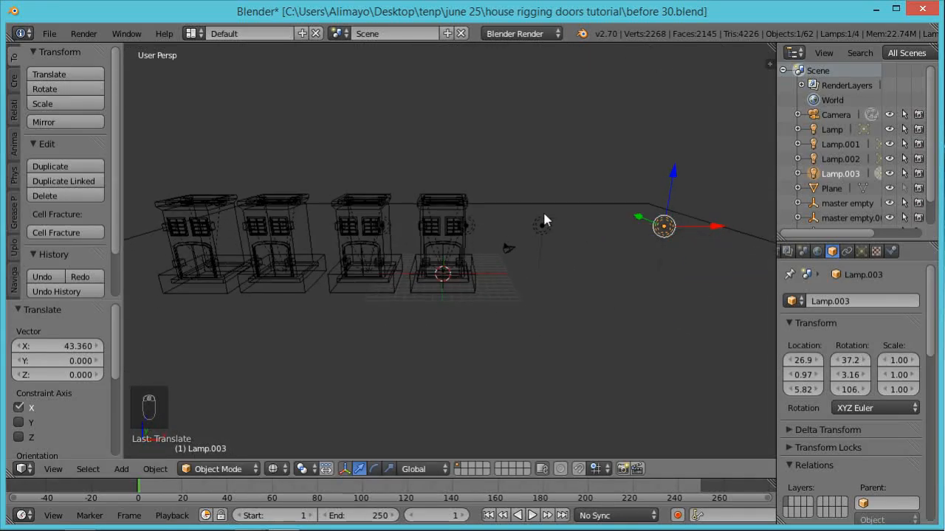
pyautogui.rightClick(476, 227)
pyautogui.moveTo(504, 222); pyautogui.dragTo(645, 228)
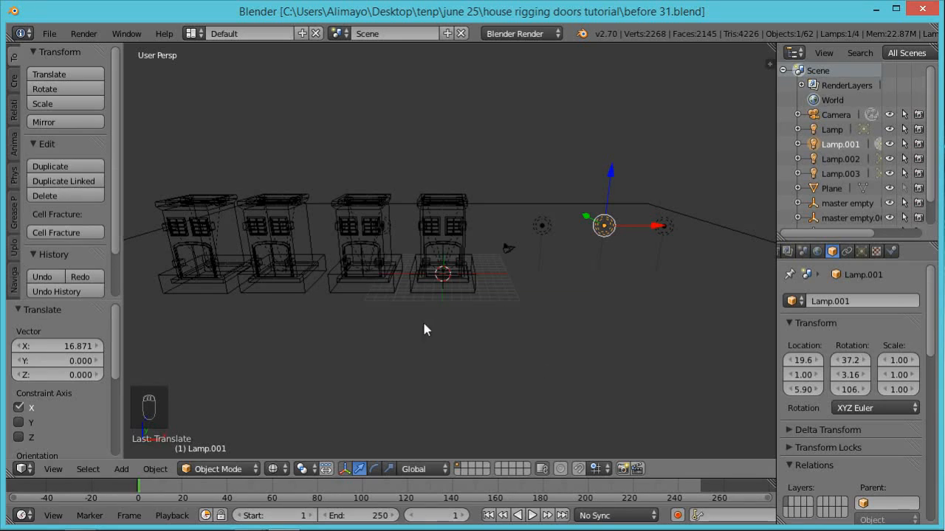
# Lasso-select all four house rigs, duplicate them and place the second row about 16 units along Y.
pyautogui.moveTo(180, 327)
pyautogui.keyDown('ctrl'); pyautogui.mouseDown(button='right')
pyautogui.moveTo(458, 357)
pyautogui.moveTo(478, 186)
pyautogui.moveTo(204, 164)
pyautogui.moveTo(145, 253)
pyautogui.mouseUp(button='right'); pyautogui.keyUp('ctrl')
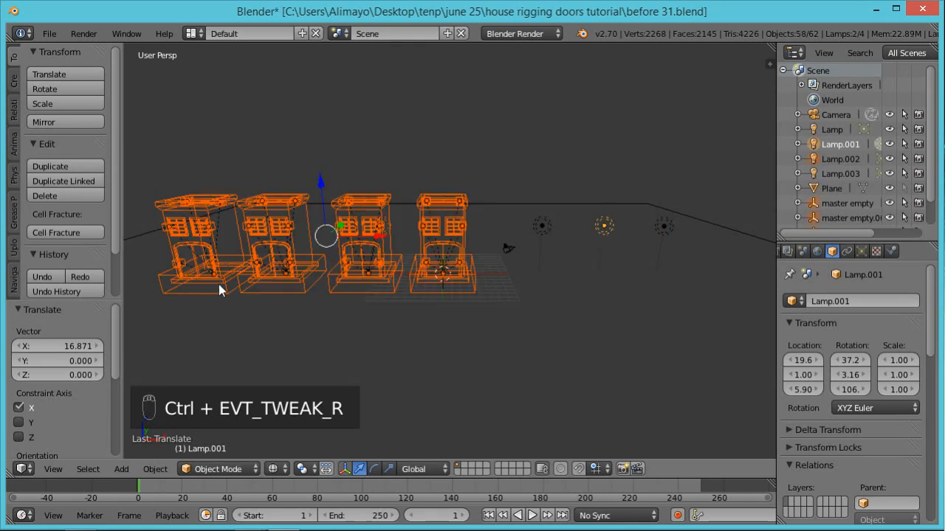
pyautogui.moveTo(538, 283)
pyautogui.mouseDown(button='middle')
pyautogui.moveTo(493, 355)
pyautogui.moveTo(440, 373)
pyautogui.moveTo(452, 359)
pyautogui.mouseUp(button='middle')
pyautogui.hotkey('shift', 'd')
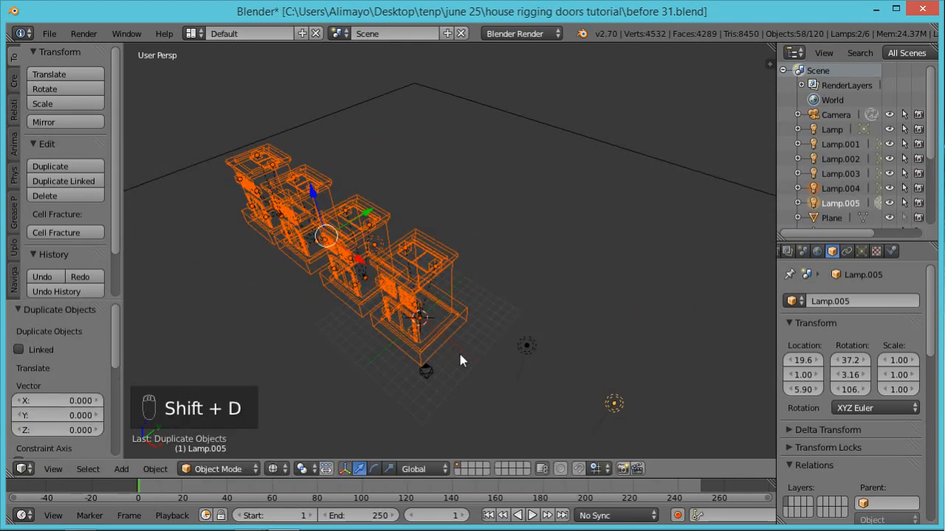
pyautogui.press('y')
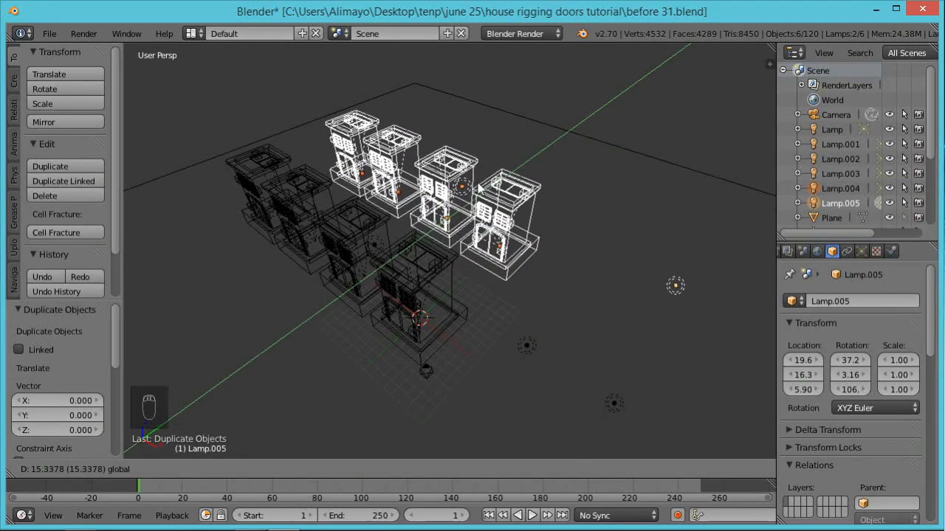
pyautogui.click(478, 192)
# Duplicate the second row of houses and place the third row about 18.3 units along Y.
pyautogui.hotkey('shift', 'd')
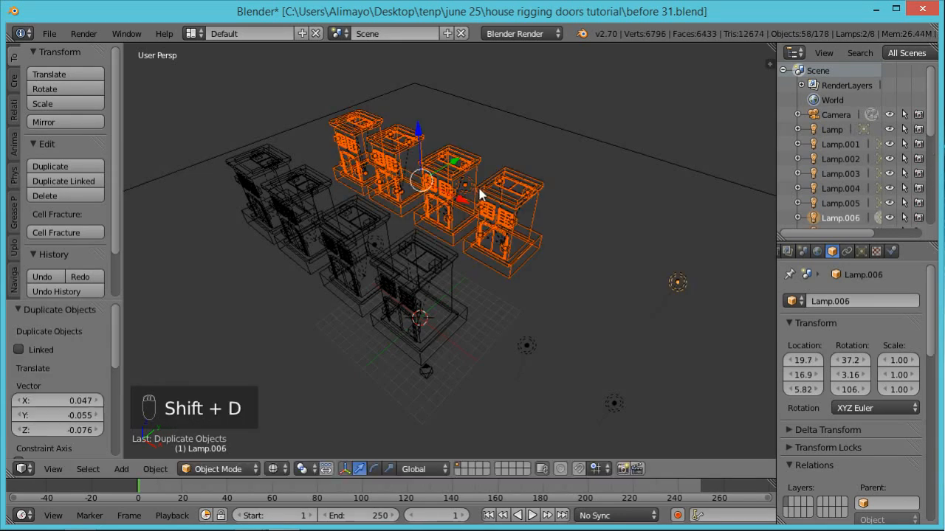
pyautogui.press('y')
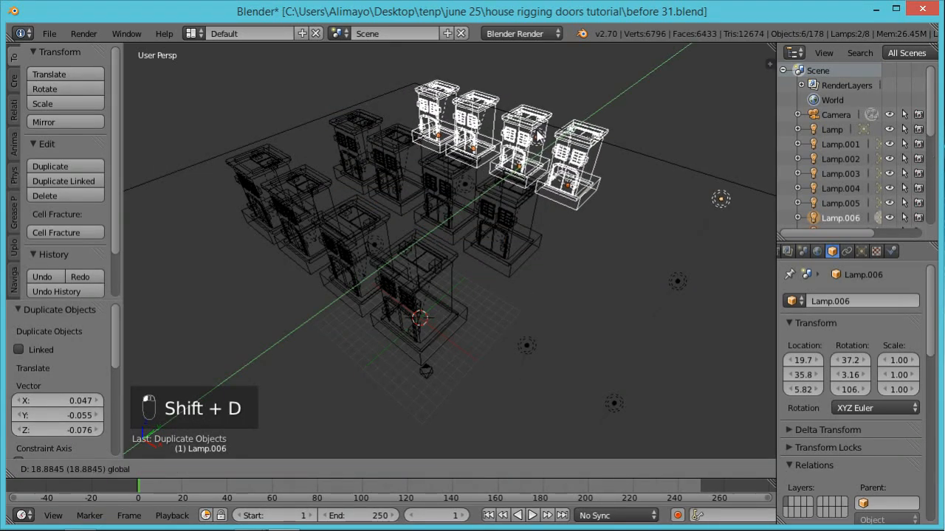
pyautogui.click(531, 136)
# Return to solid shading and examine the three rows of houses on the ground plane.
pyautogui.moveTo(341, 353)
pyautogui.mouseDown(button='middle')
pyautogui.moveTo(484, 281)
pyautogui.moveTo(457, 319)
pyautogui.mouseUp(button='middle')
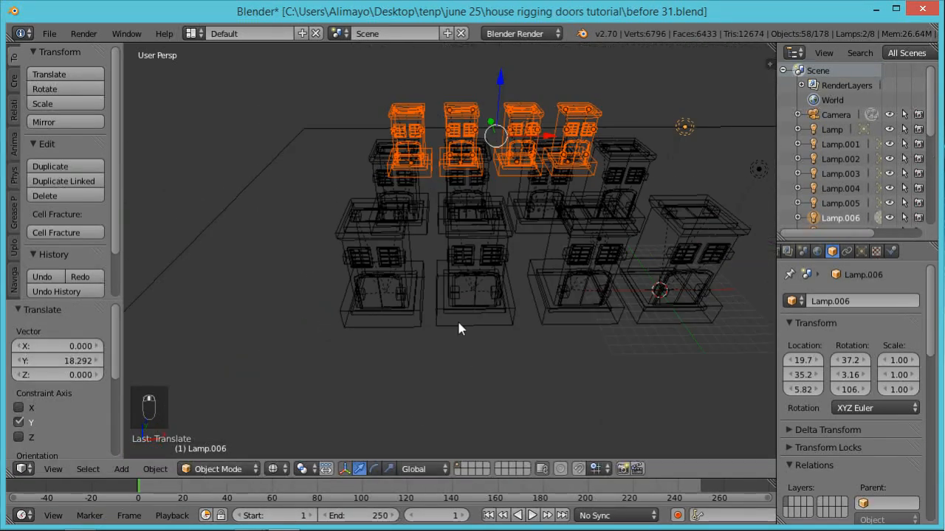
pyautogui.scroll(-2, 533, 315)
pyautogui.press('z')
pyautogui.moveTo(597, 333); pyautogui.dragTo(561, 337, button='middle')
pyautogui.scroll(2, 559, 340)
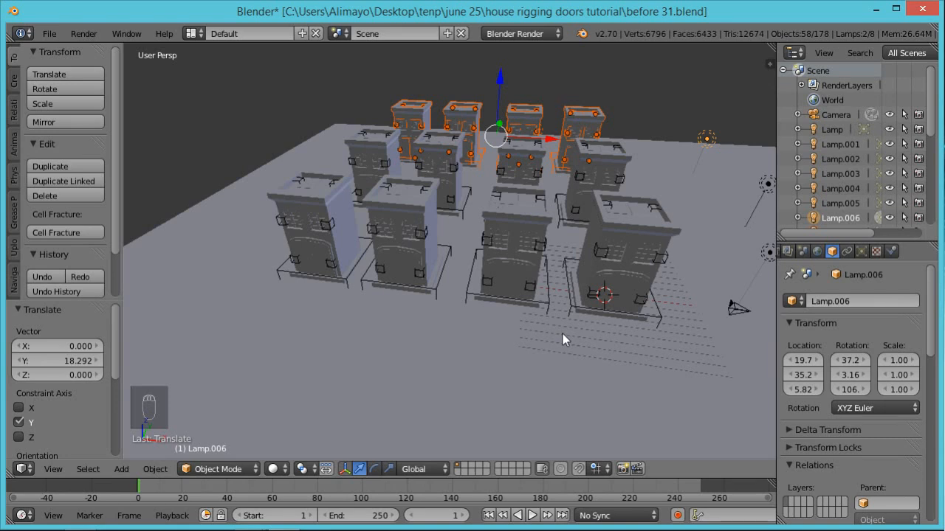
pyautogui.moveTo(600, 359); pyautogui.dragTo(511, 355, button='middle')
pyautogui.scroll(-3, 479, 374)
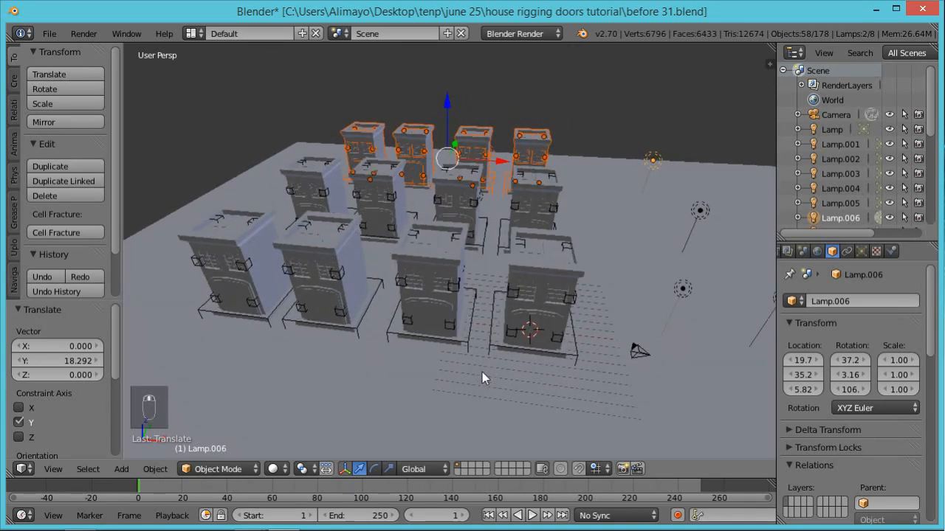
pyautogui.scroll(-1, 543, 233)
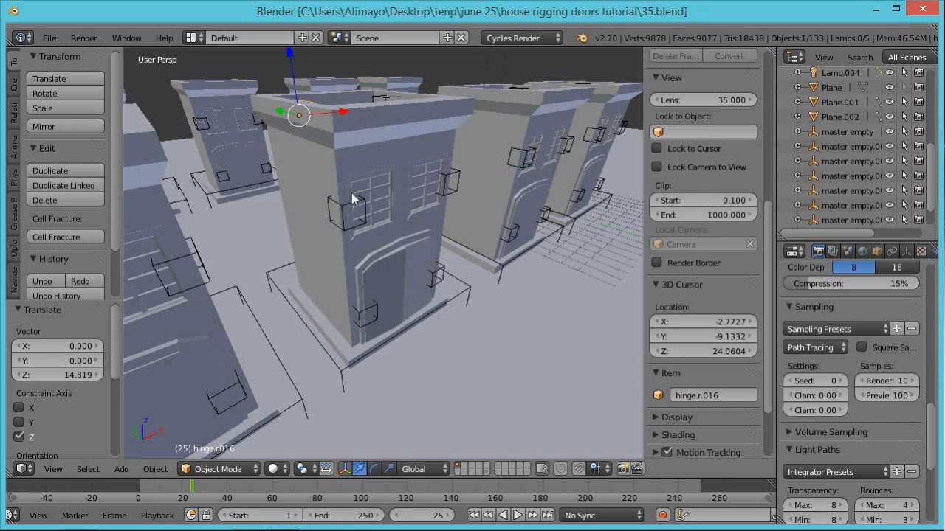
# Scrub the animation from frame 25 to frame 68 to examine the house's door movement.
pyautogui.moveTo(375, 175)
pyautogui.mouseDown(button='middle')
pyautogui.moveTo(369, 198)
pyautogui.moveTo(374, 176)
pyautogui.mouseUp(button='middle')
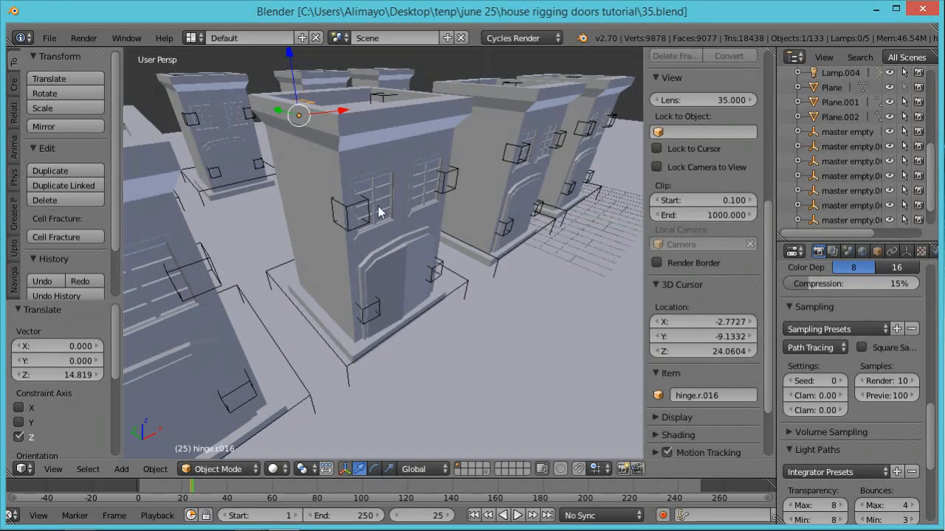
pyautogui.moveTo(199, 496); pyautogui.dragTo(291, 483)
pyautogui.moveTo(343, 315); pyautogui.dragTo(356, 341, button='middle')
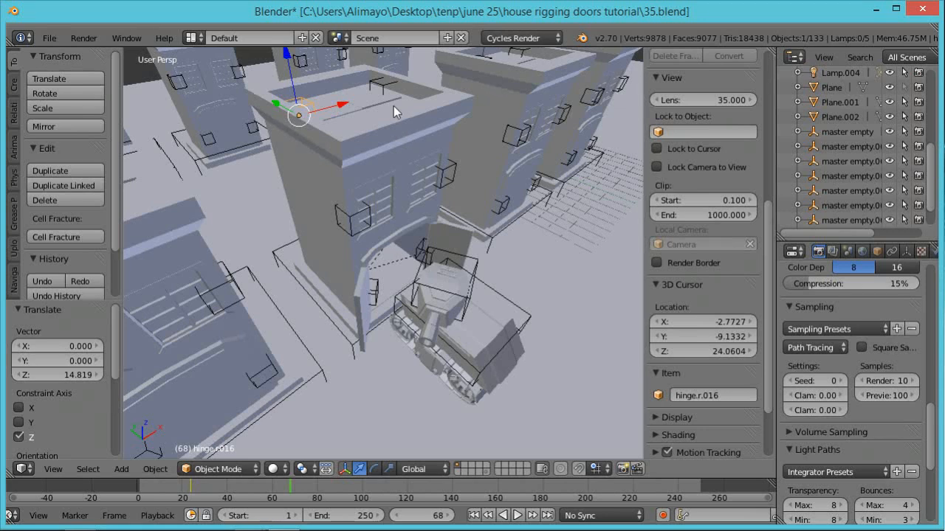
# Test the roof trapdoor by rotating the hinge empty hinge.r.017 about the global Y axis, then cancel the rotation.
pyautogui.hotkey('shift', 'd')
pyautogui.press('r')
pyautogui.press('y')
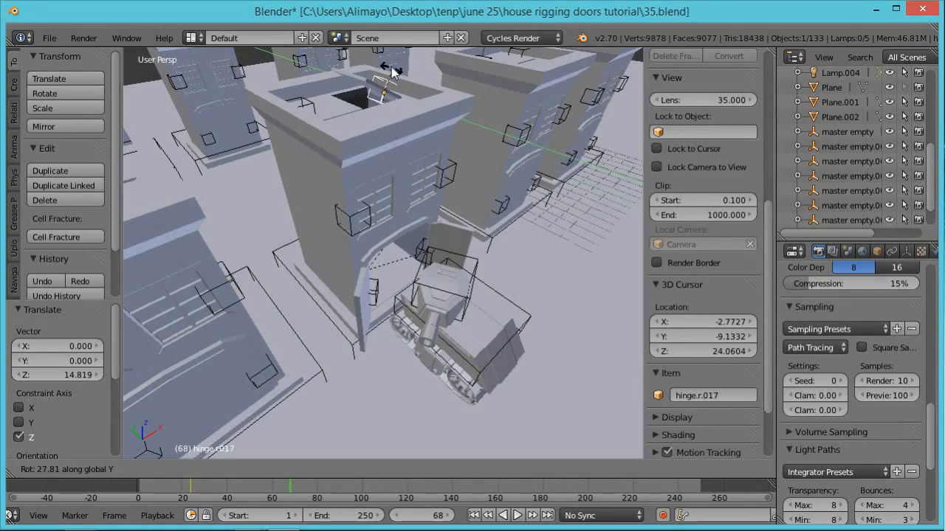
pyautogui.rightClick(386, 77)
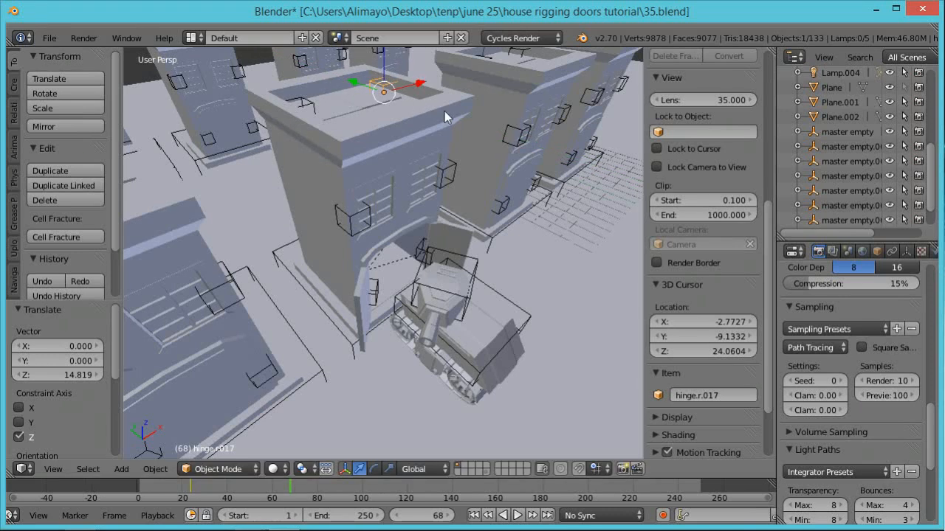